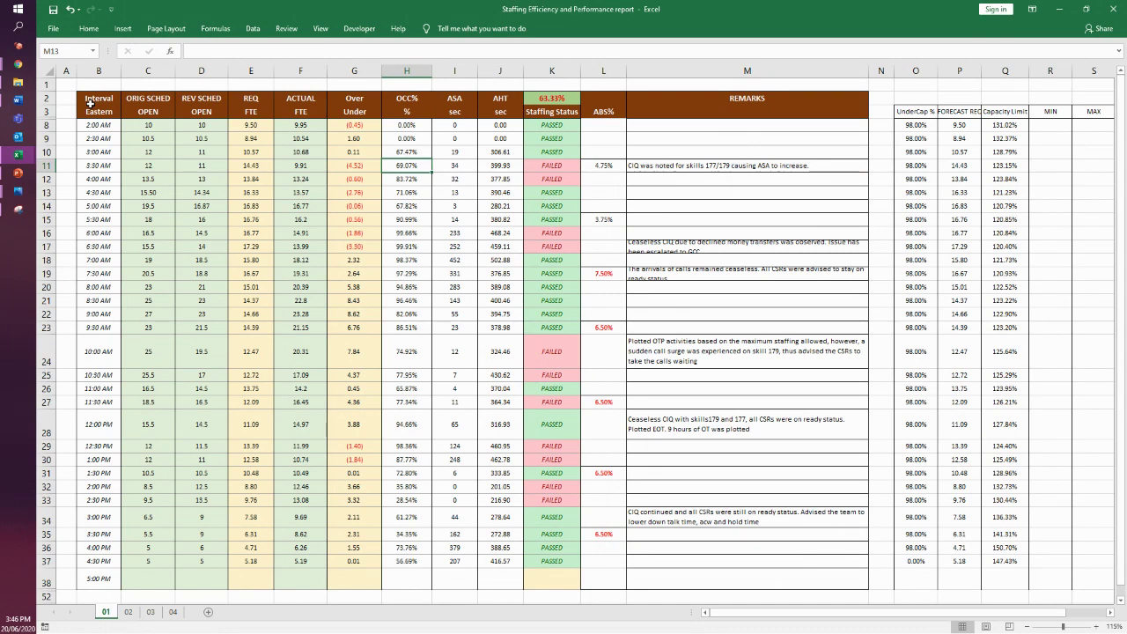
# - Examine the interval report's column headers on sheet 01, focusing on ACTUAL FTE and the OCC%, ASA and AHT headings
pyautogui.moveTo(88, 103); pyautogui.dragTo(514, 115)
pyautogui.click(458, 321)
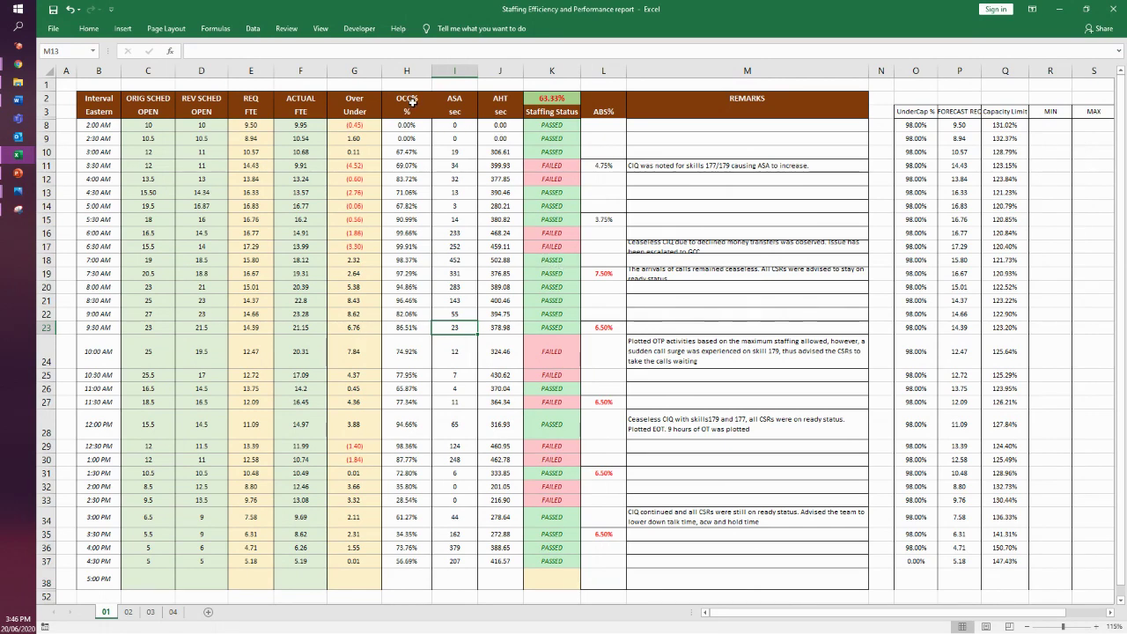
pyautogui.click(456, 112)
pyautogui.click(399, 99)
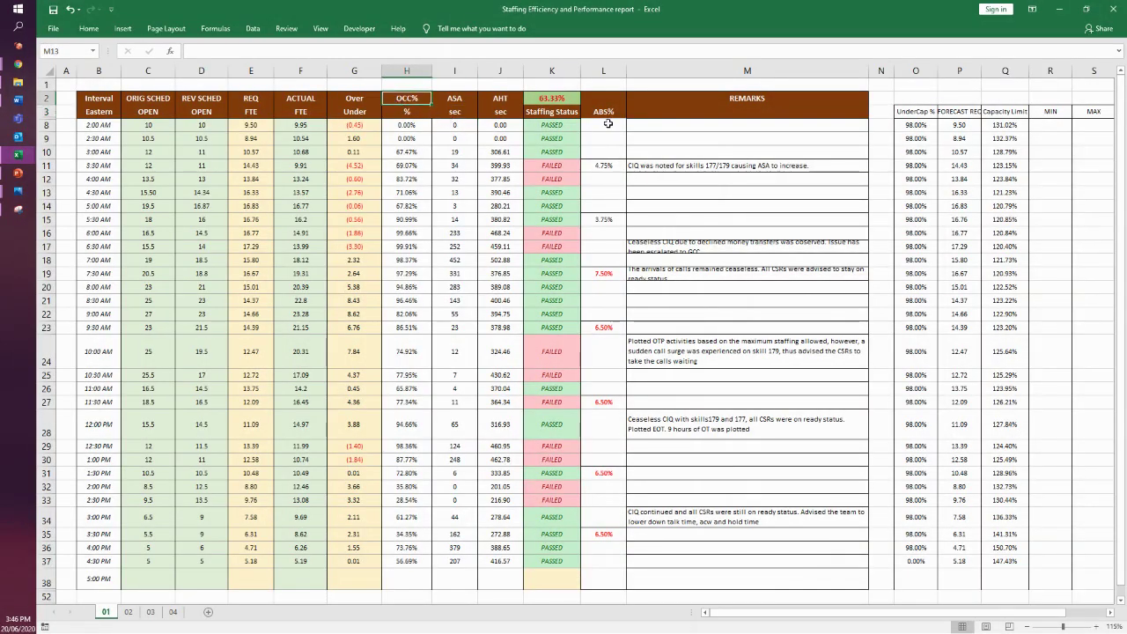
pyautogui.click(304, 113)
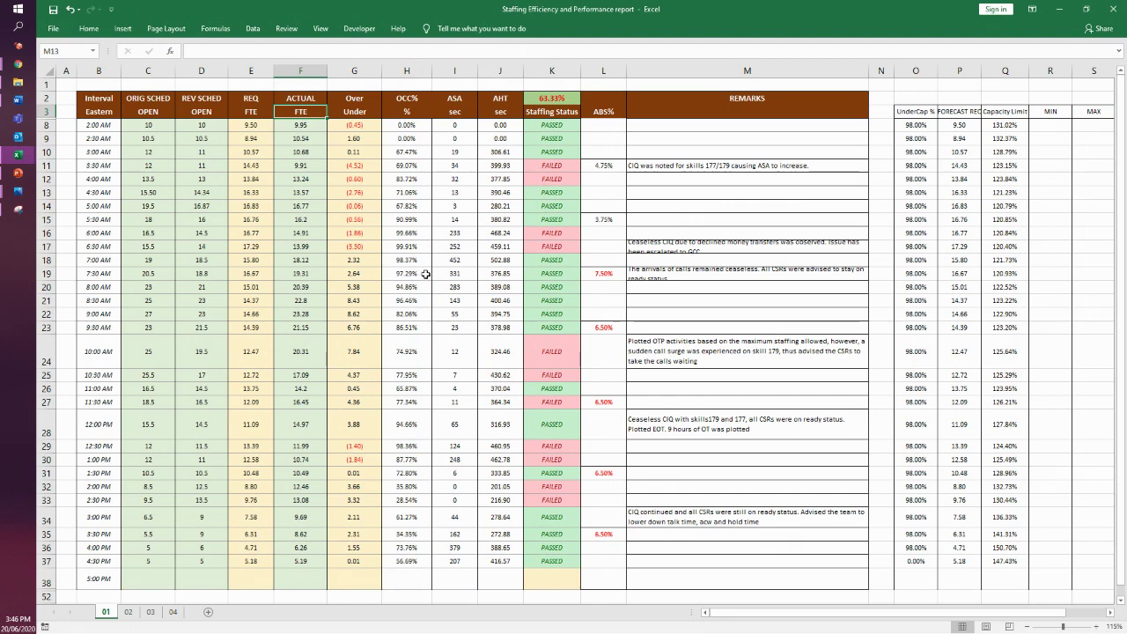
pyautogui.moveTo(417, 118); pyautogui.dragTo(502, 113)
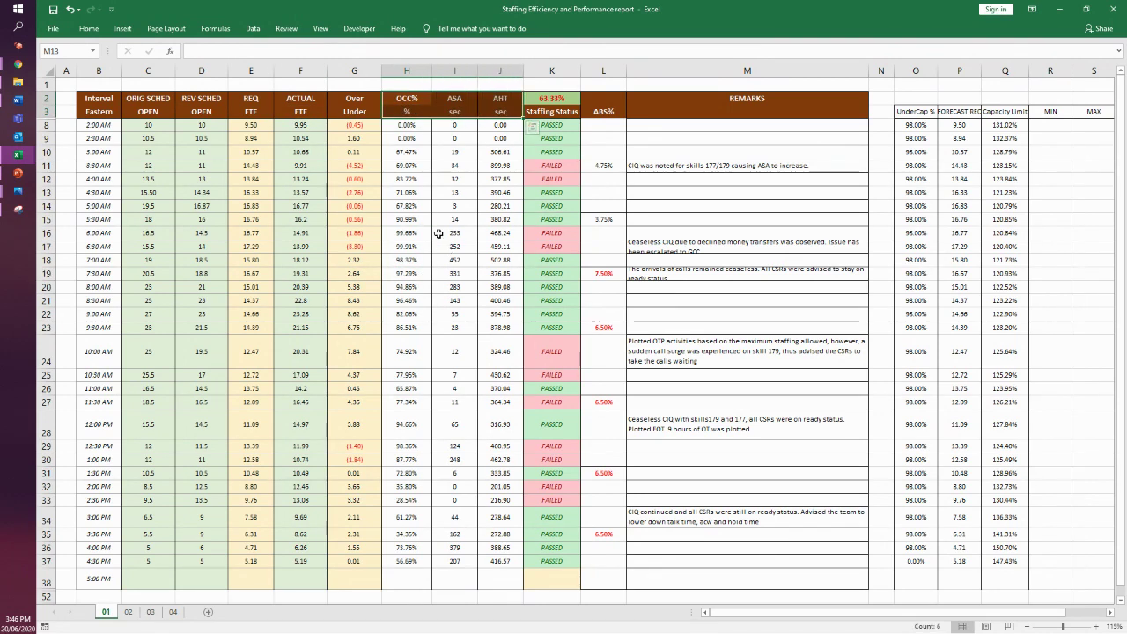
pyautogui.click(417, 189)
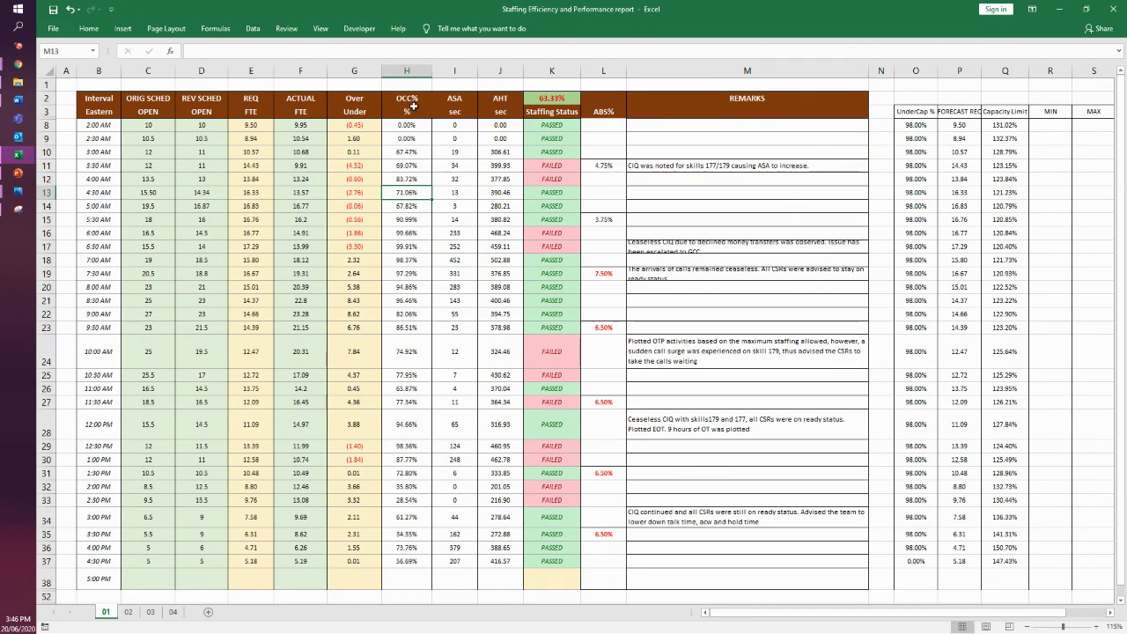
pyautogui.moveTo(412, 104); pyautogui.dragTo(412, 112)
pyautogui.moveTo(501, 98); pyautogui.dragTo(451, 110)
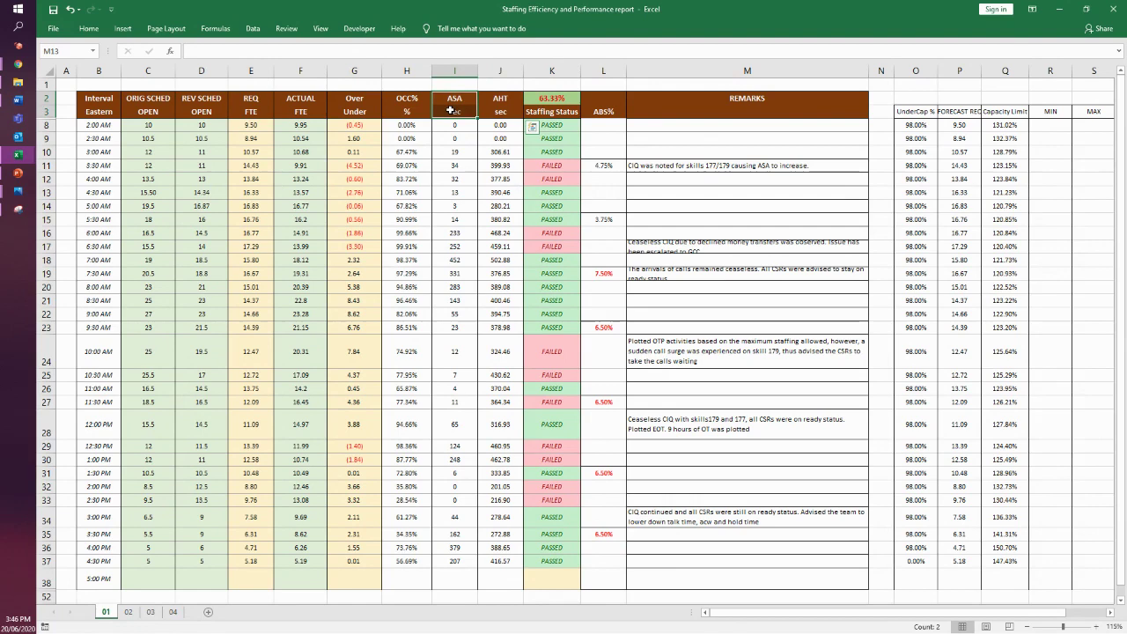
pyautogui.click(475, 190)
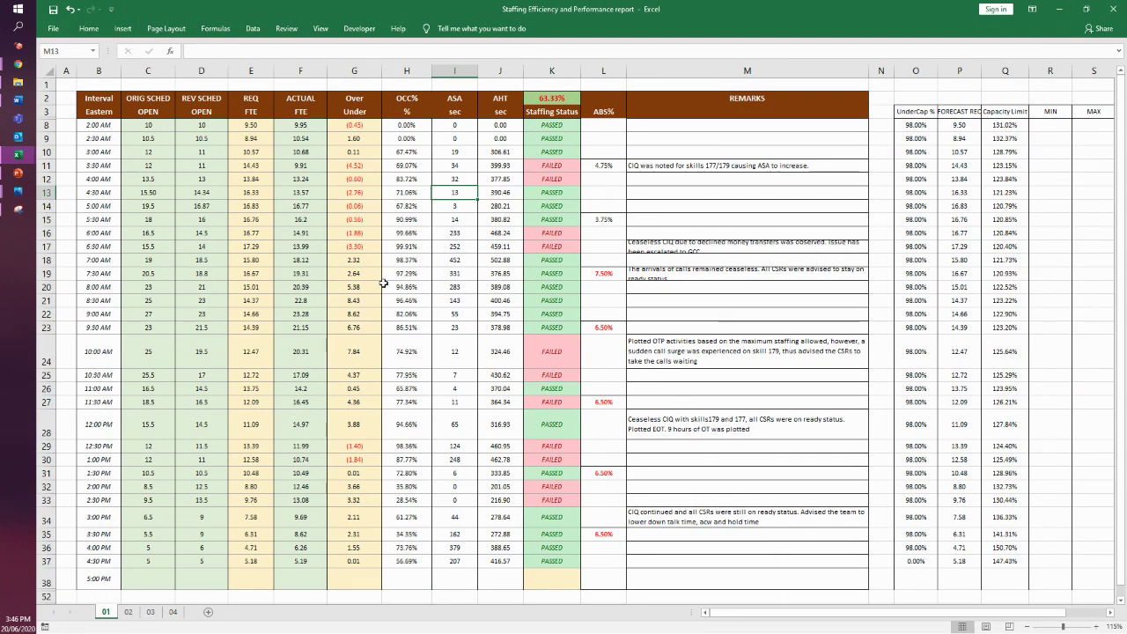
pyautogui.click(401, 110)
pyautogui.moveTo(400, 99); pyautogui.dragTo(493, 113)
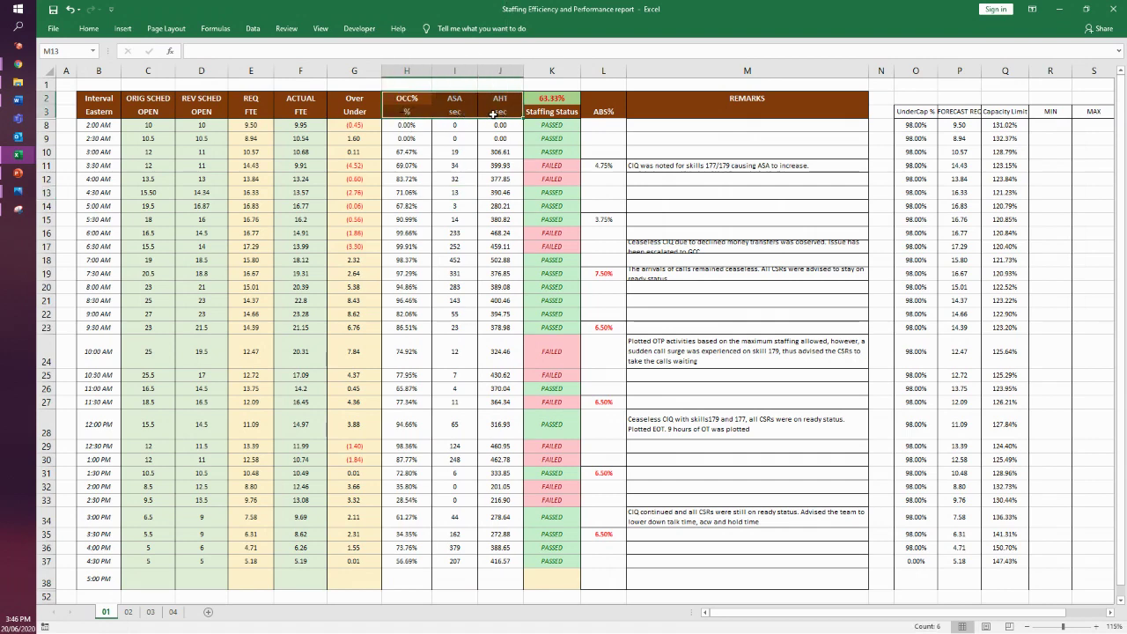
pyautogui.click(251, 248)
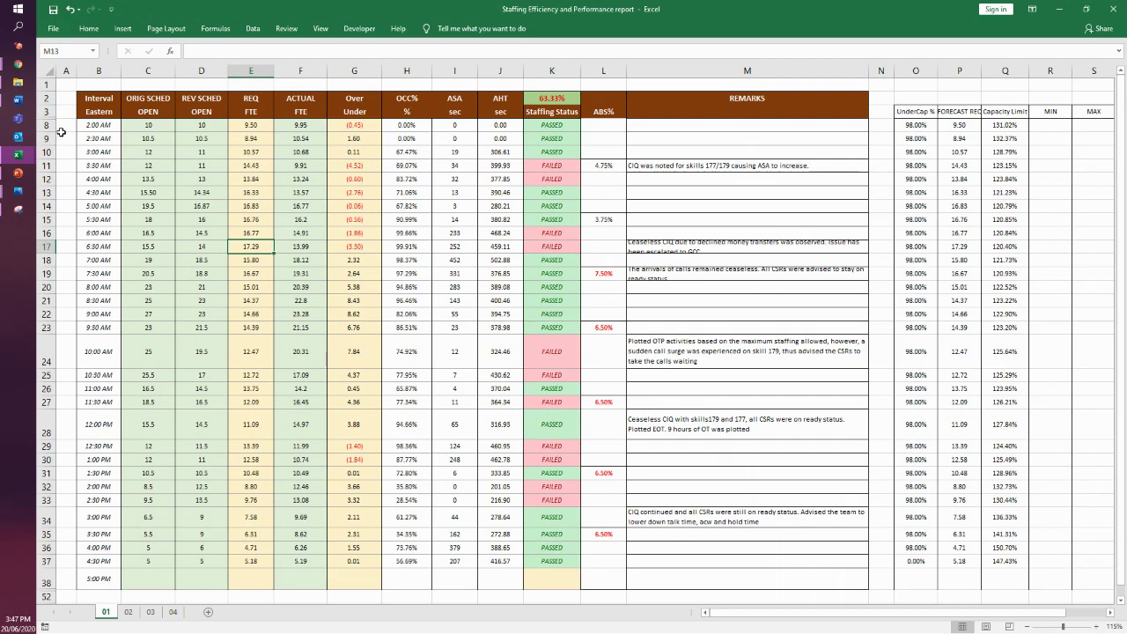
# - Look through the daily sheets 02, 03 and 04, comparing them with sheet 01, and return to sheet 01
pyautogui.click(128, 611)
pyautogui.click(149, 612)
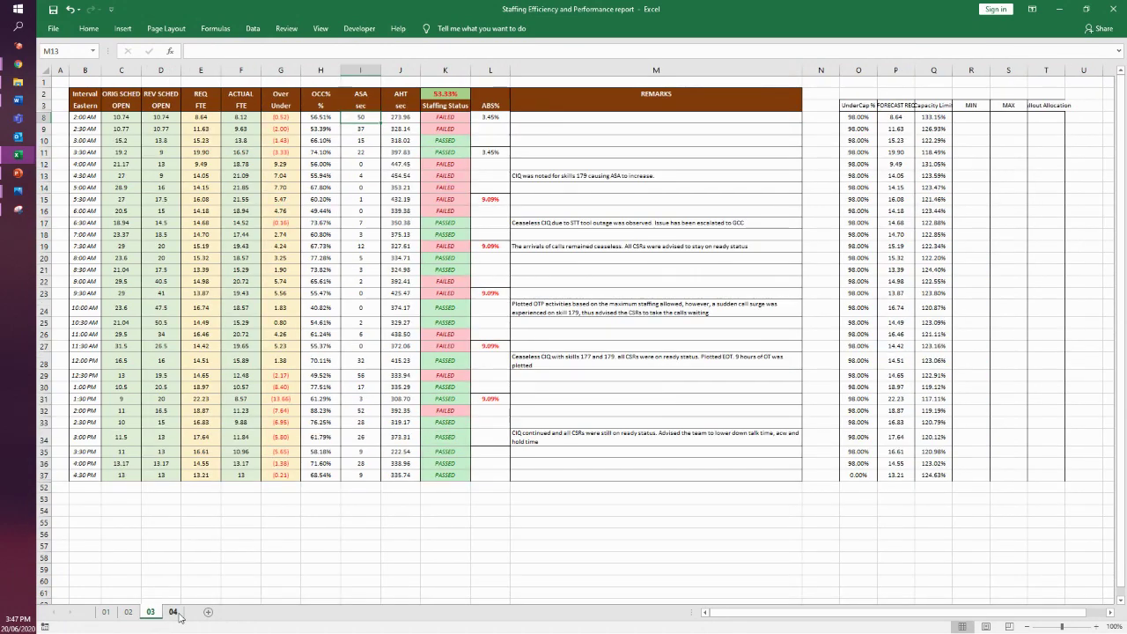
pyautogui.click(177, 613)
pyautogui.click(105, 612)
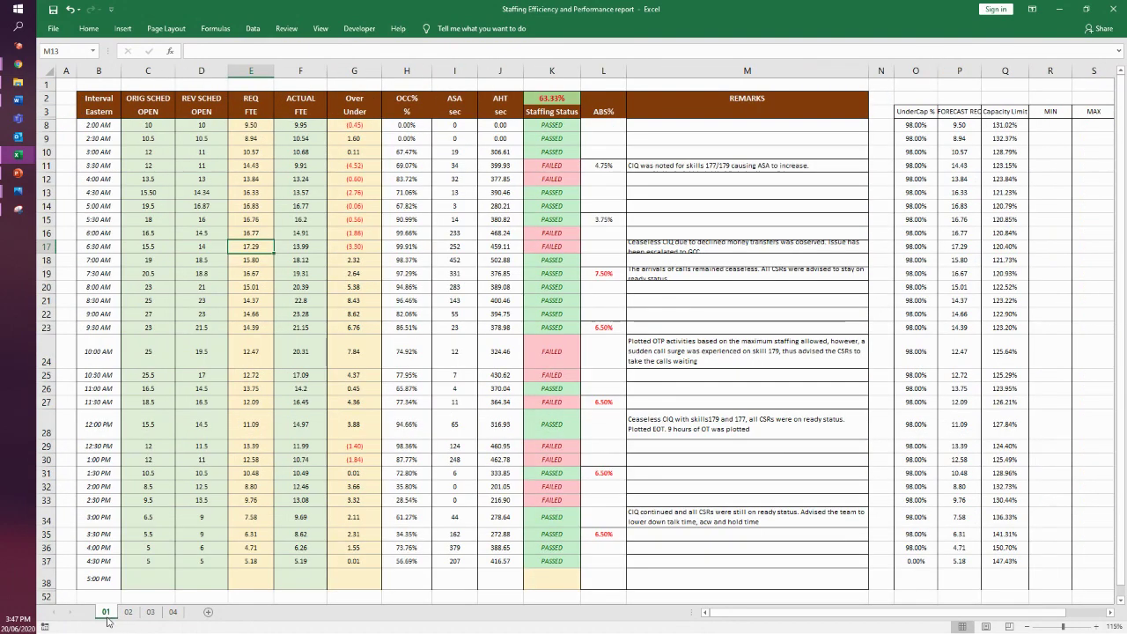
pyautogui.click(129, 612)
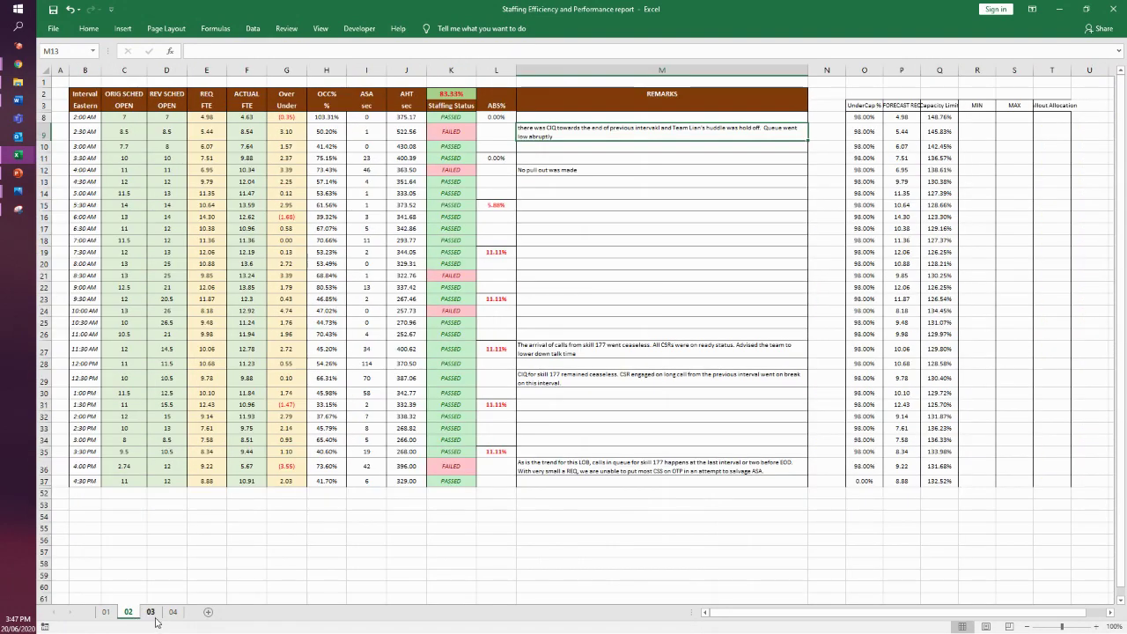
pyautogui.click(150, 612)
pyautogui.click(172, 612)
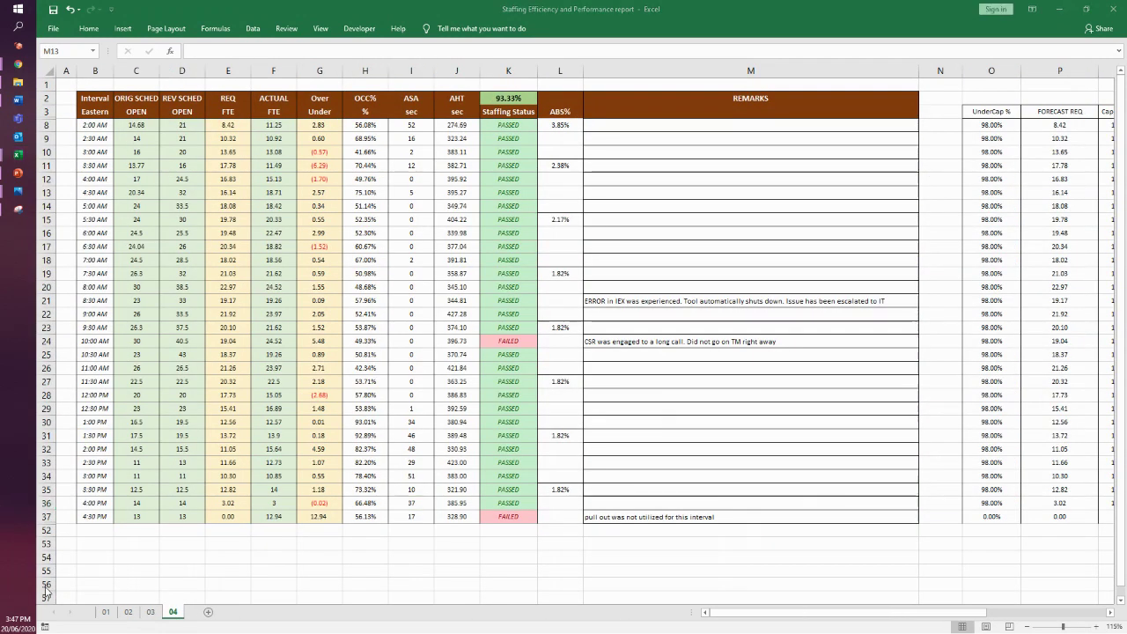
pyautogui.click(106, 612)
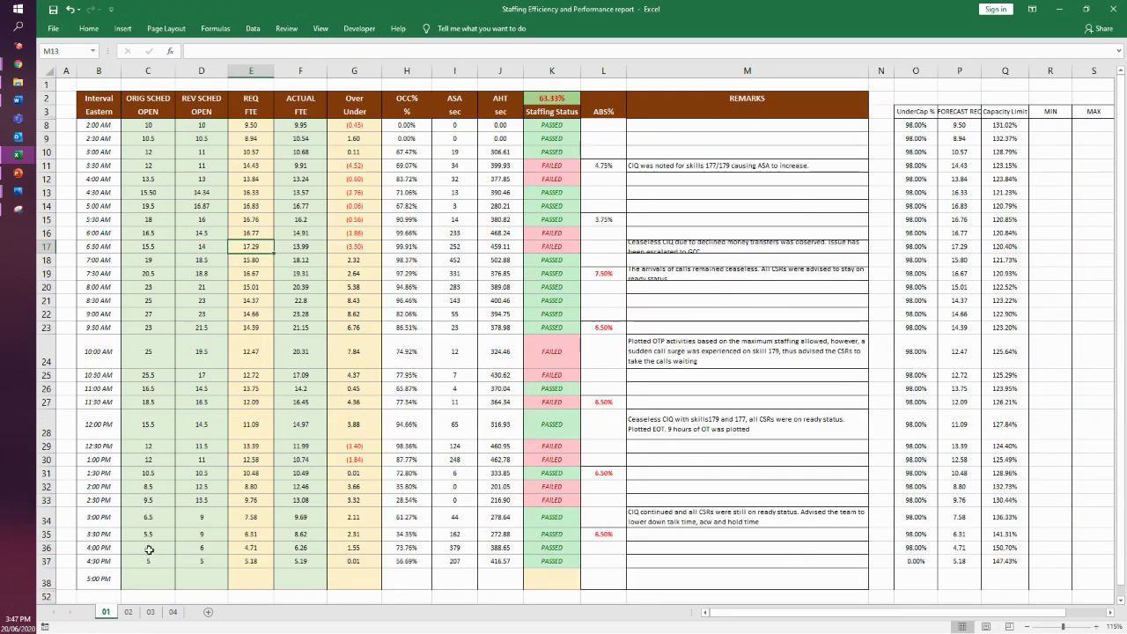
# - Check the half-hour intervals from 2:00 AM to 4:30 PM and hide the 5:00 PM row, row 38
pyautogui.click(92, 125)
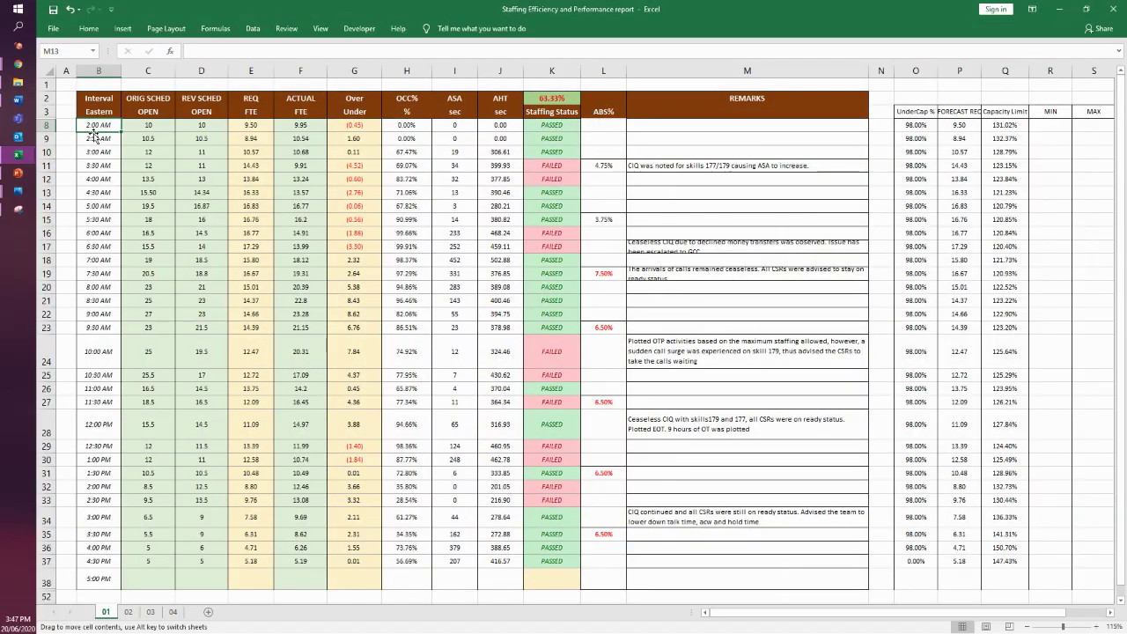
pyautogui.click(98, 138)
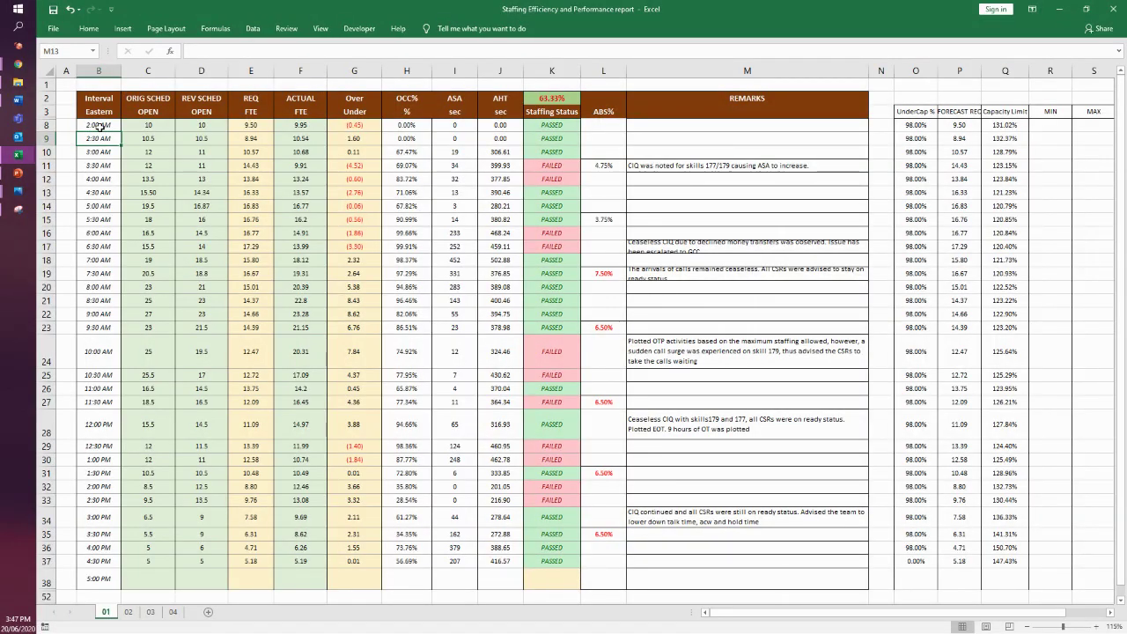
pyautogui.moveTo(98, 125); pyautogui.dragTo(110, 566)
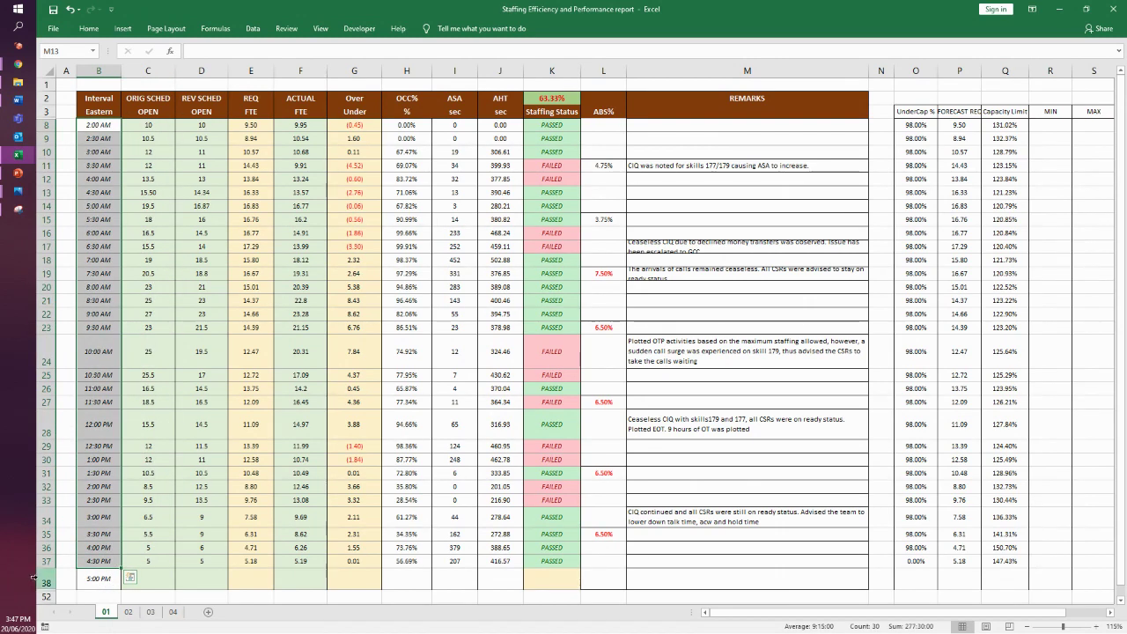
pyautogui.click(41, 581)
pyautogui.rightClick(45, 582)
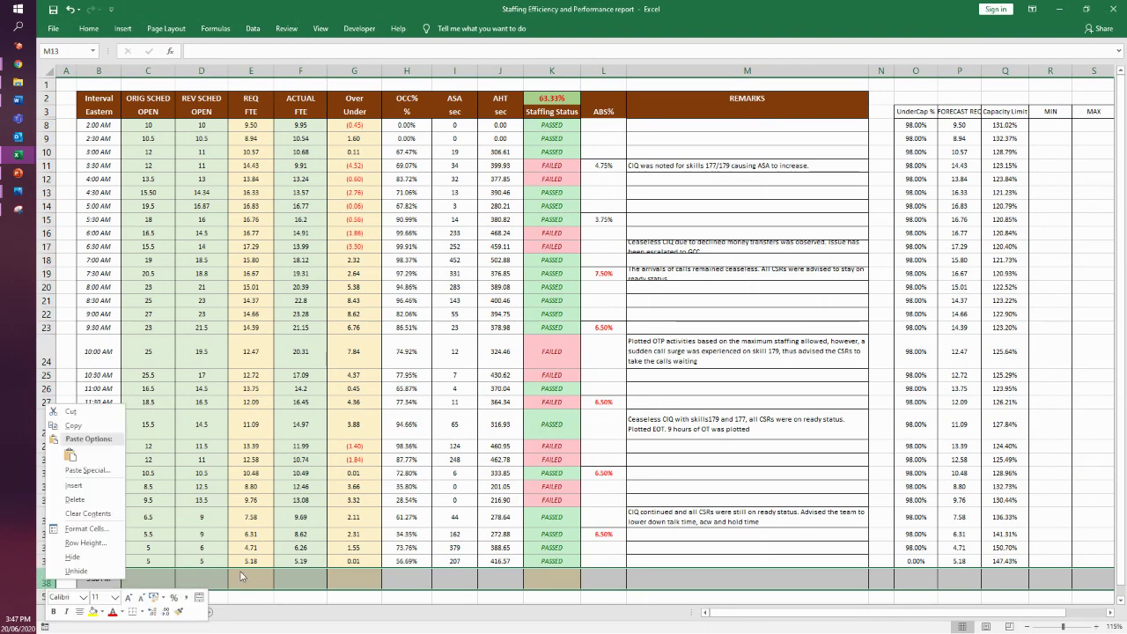
pyautogui.press('Escape')
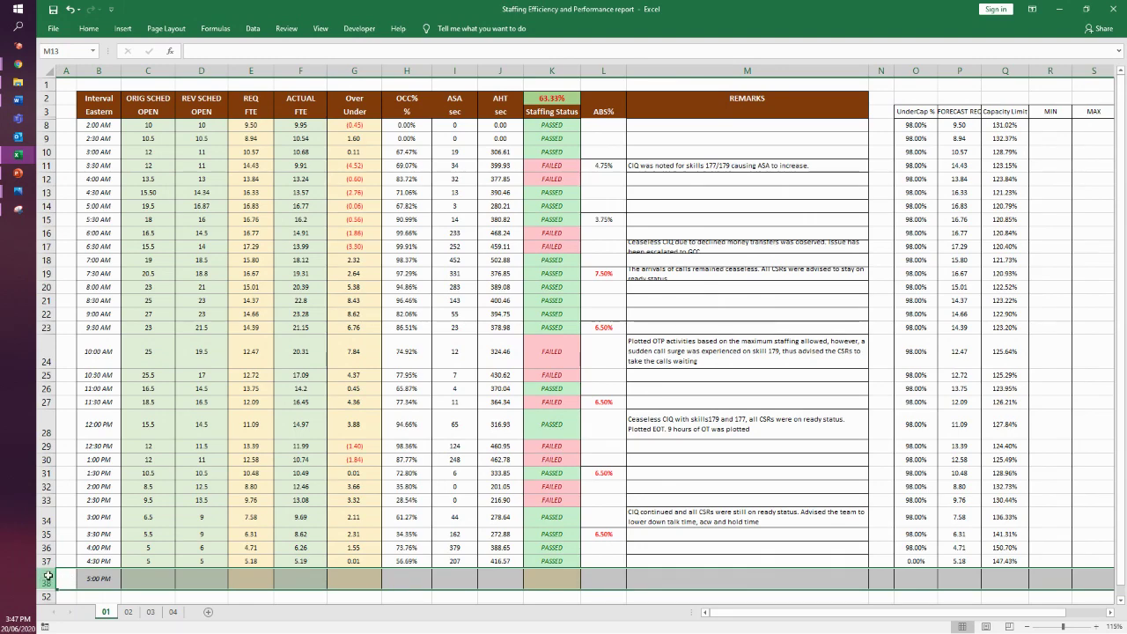
pyautogui.rightClick(44, 575)
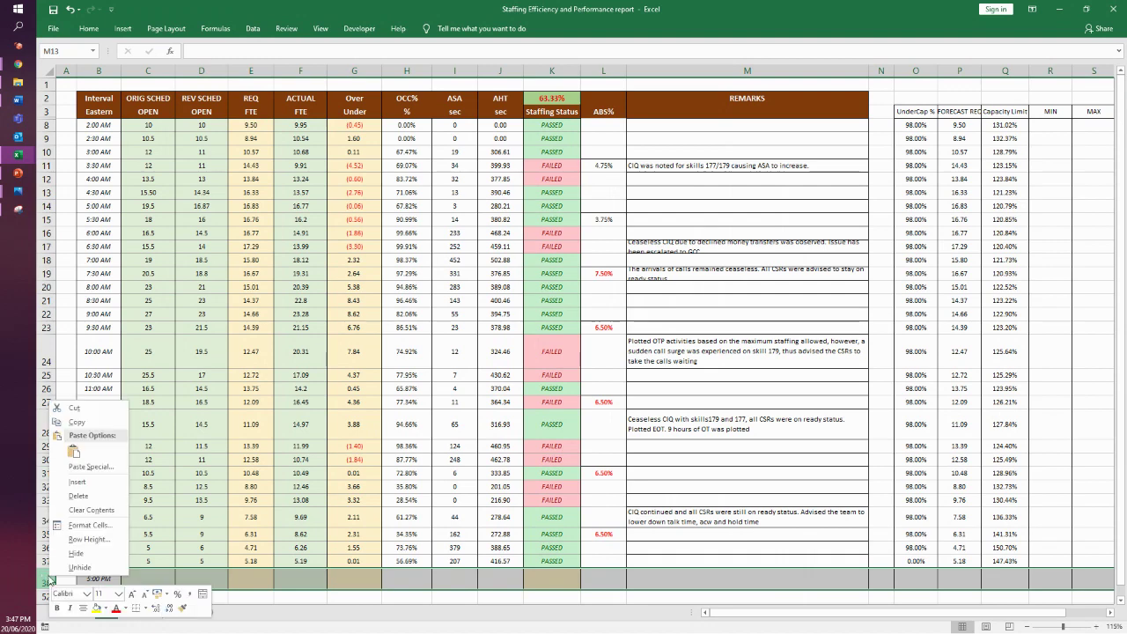
pyautogui.click(88, 568)
pyautogui.click(551, 499)
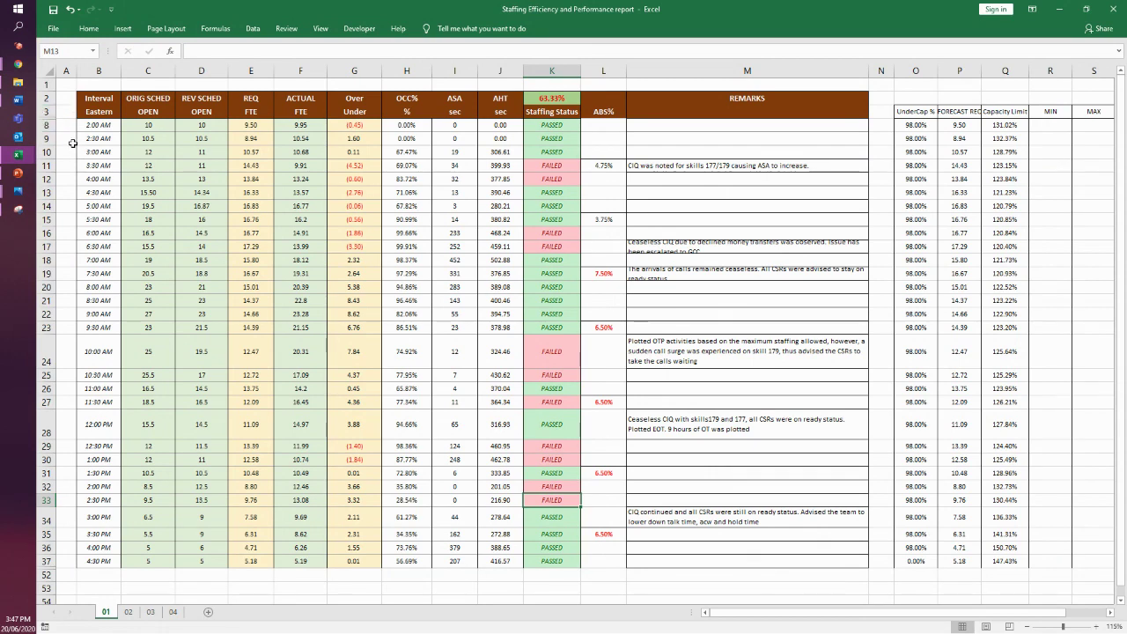
# - Unhide the rows between header row 3 and the 2:00 AM interval in row 8
pyautogui.click(46, 111)
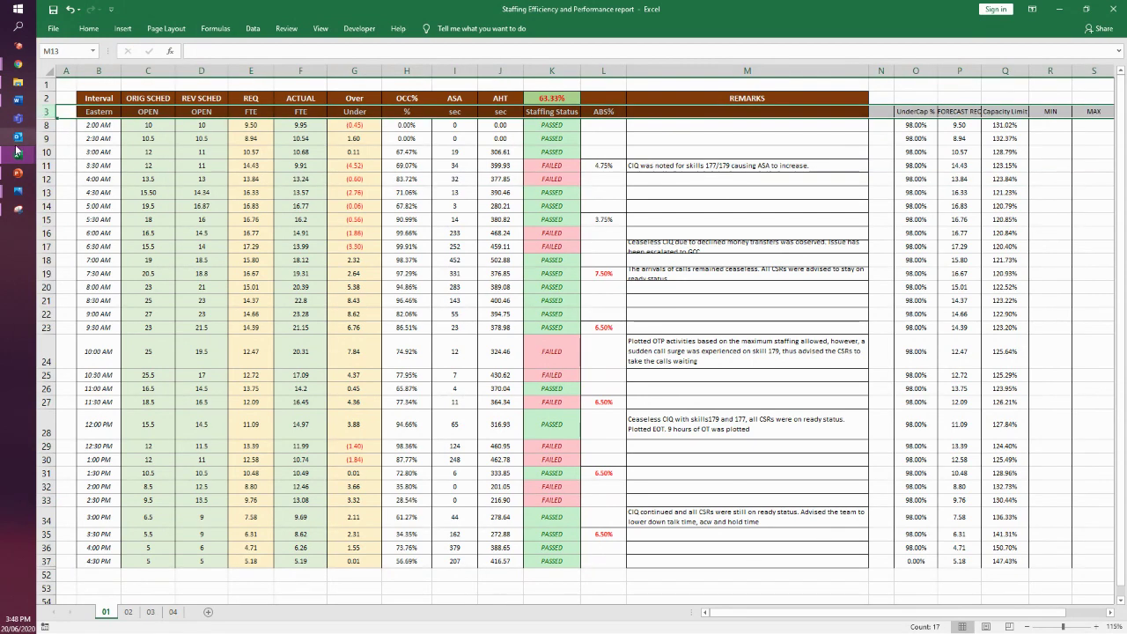
pyautogui.moveTo(50, 111); pyautogui.dragTo(50, 124)
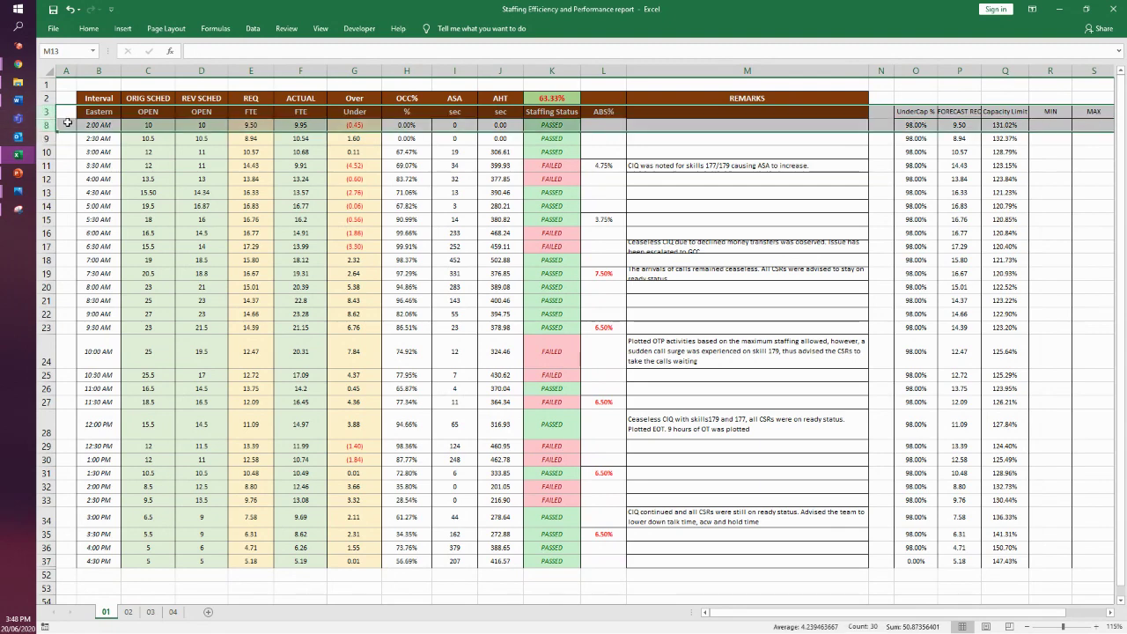
pyautogui.rightClick(54, 124)
pyautogui.click(103, 289)
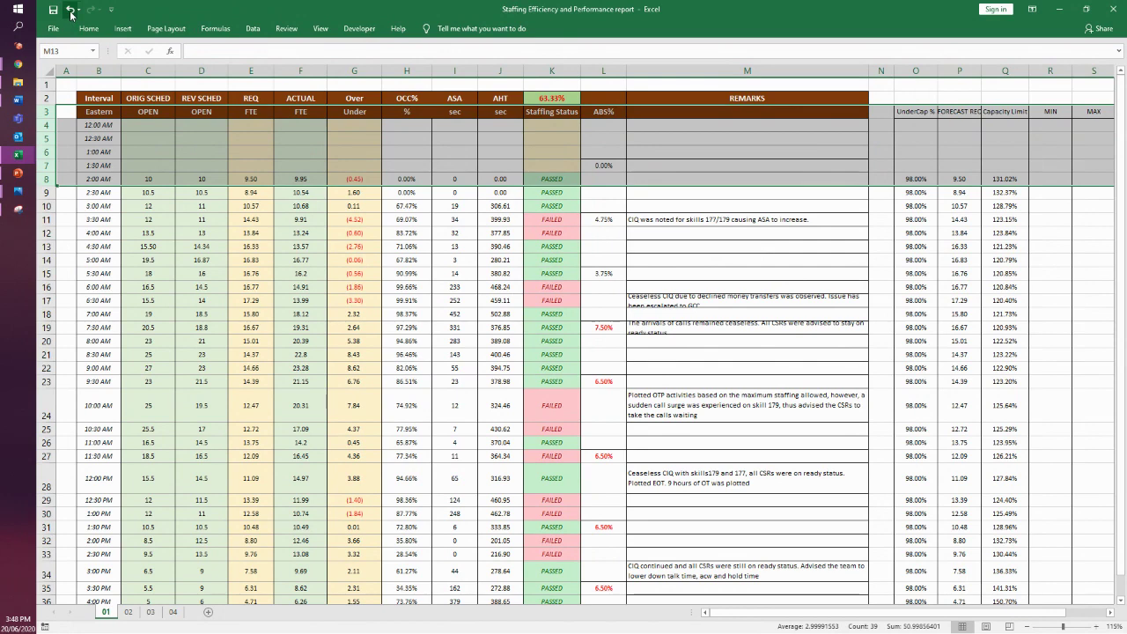
pyautogui.rightClick(78, 143)
pyautogui.click(111, 298)
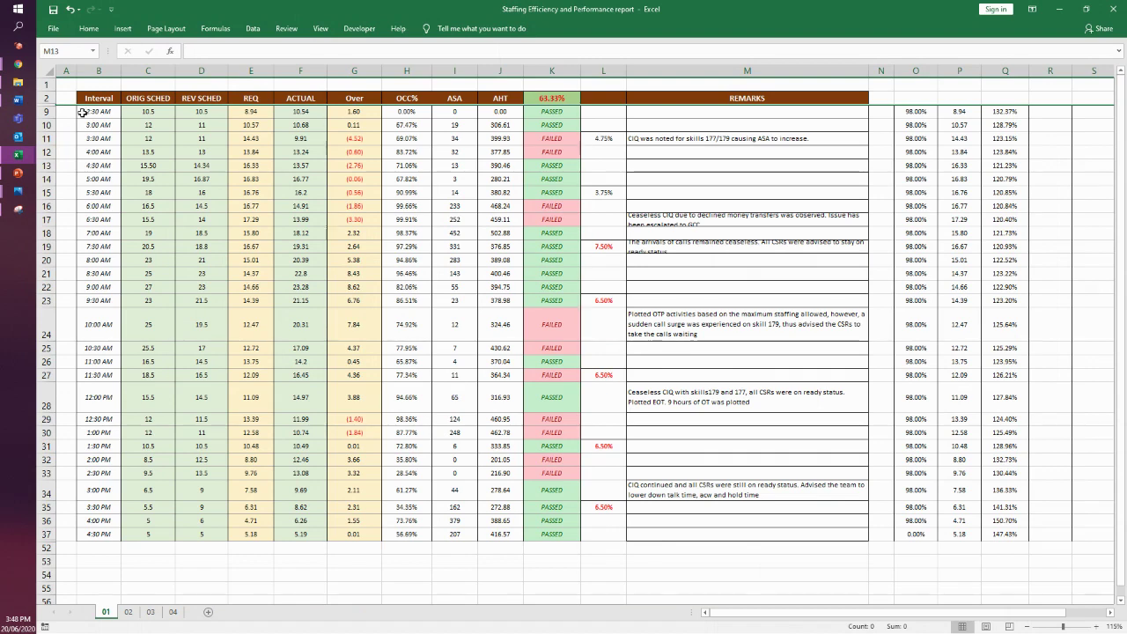
pyautogui.click(70, 9)
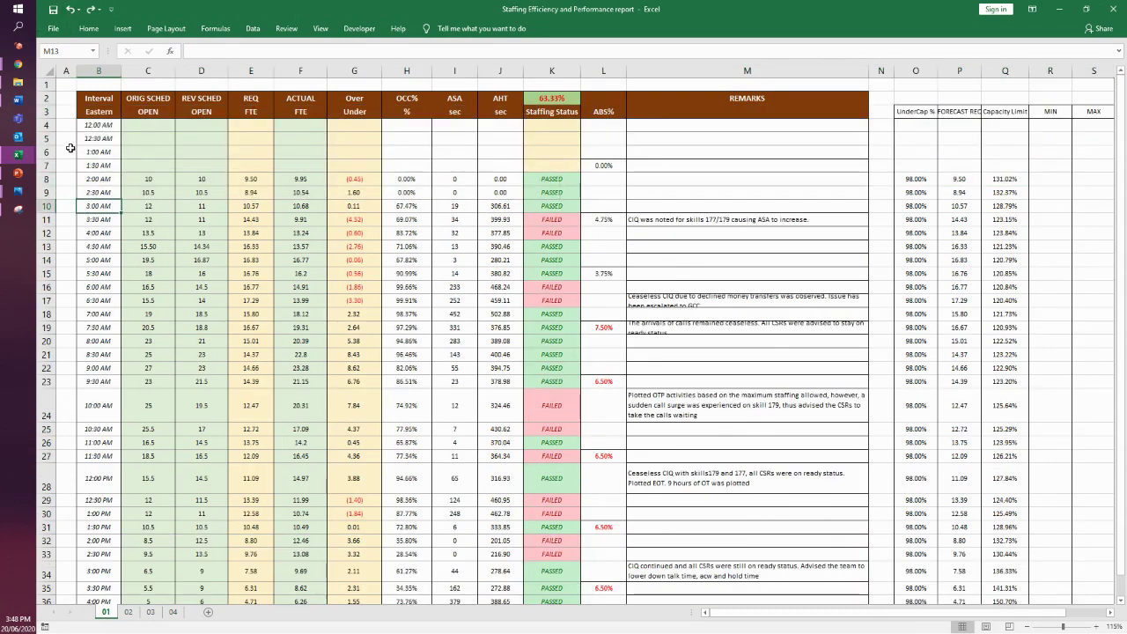
# - Hide rows 4 to 7, which hold the 12:00 AM to 1:30 AM intervals
pyautogui.moveTo(62, 125); pyautogui.dragTo(59, 165)
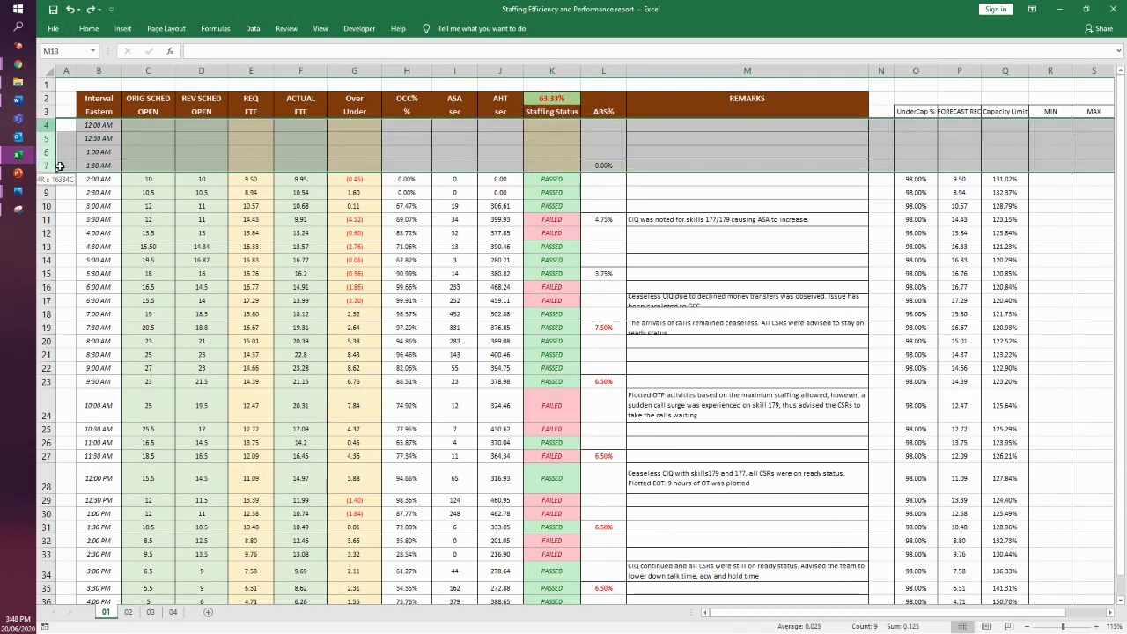
pyautogui.rightClick(95, 144)
pyautogui.click(121, 299)
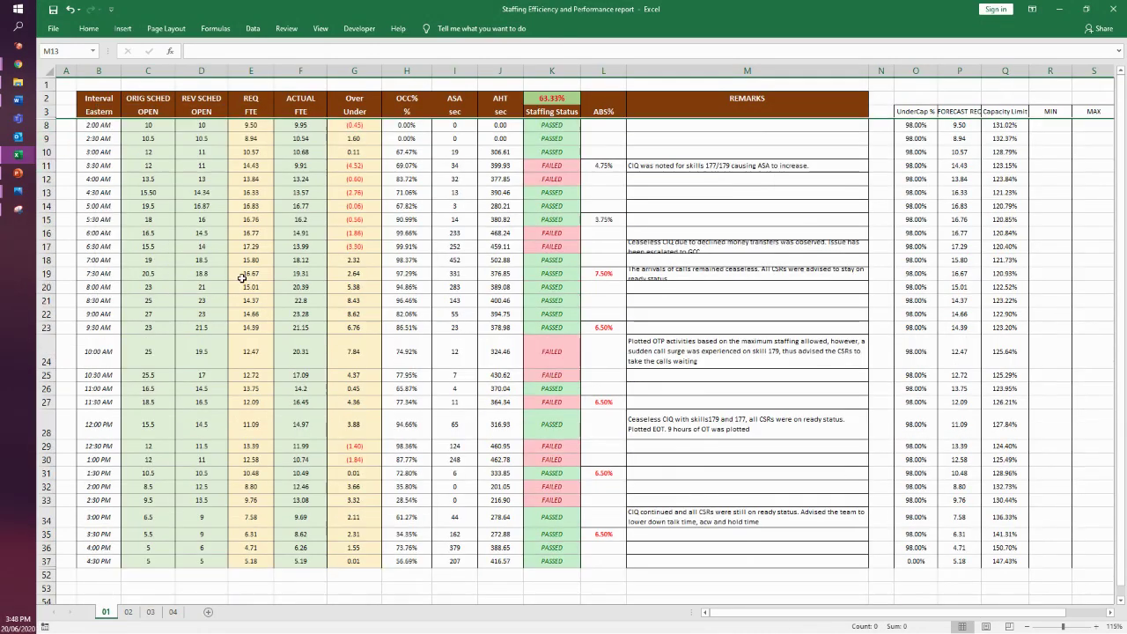
pyautogui.click(283, 290)
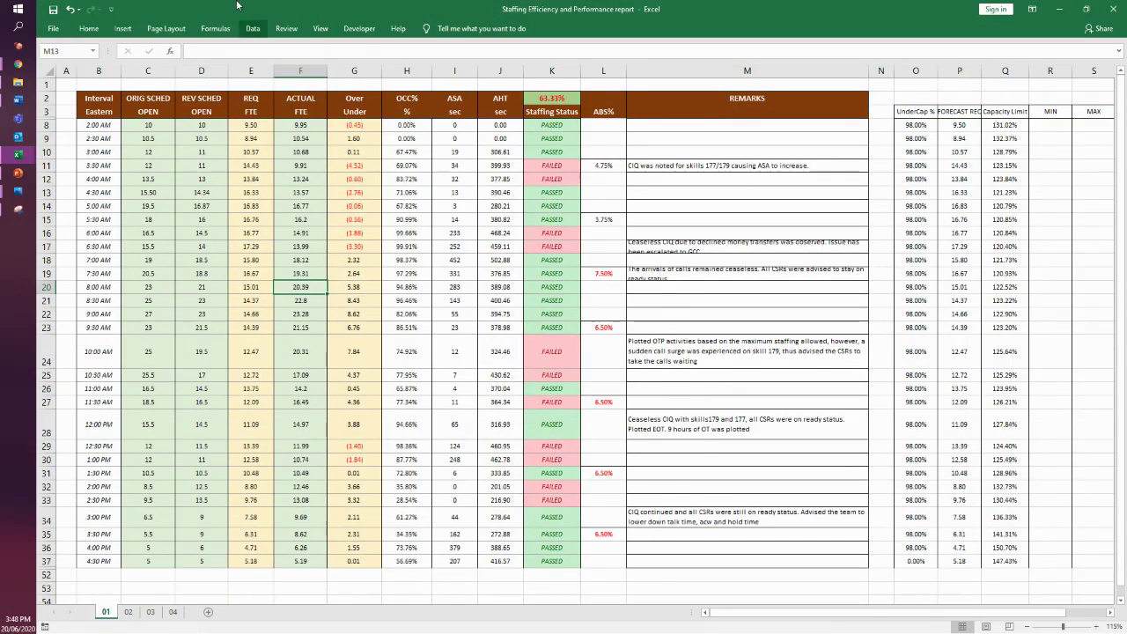
# - Examine the Interval column, comparing the 2:00 AM, 2:30 AM and 3:00 AM half-hour intervals
pyautogui.click(98, 71)
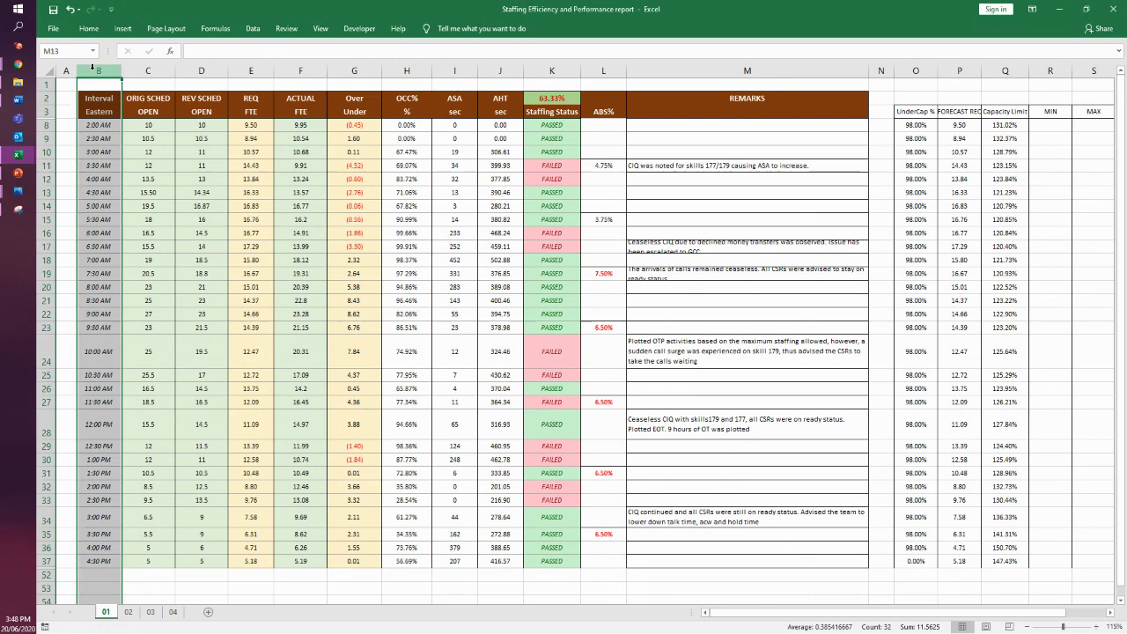
pyautogui.click(84, 234)
pyautogui.click(95, 152)
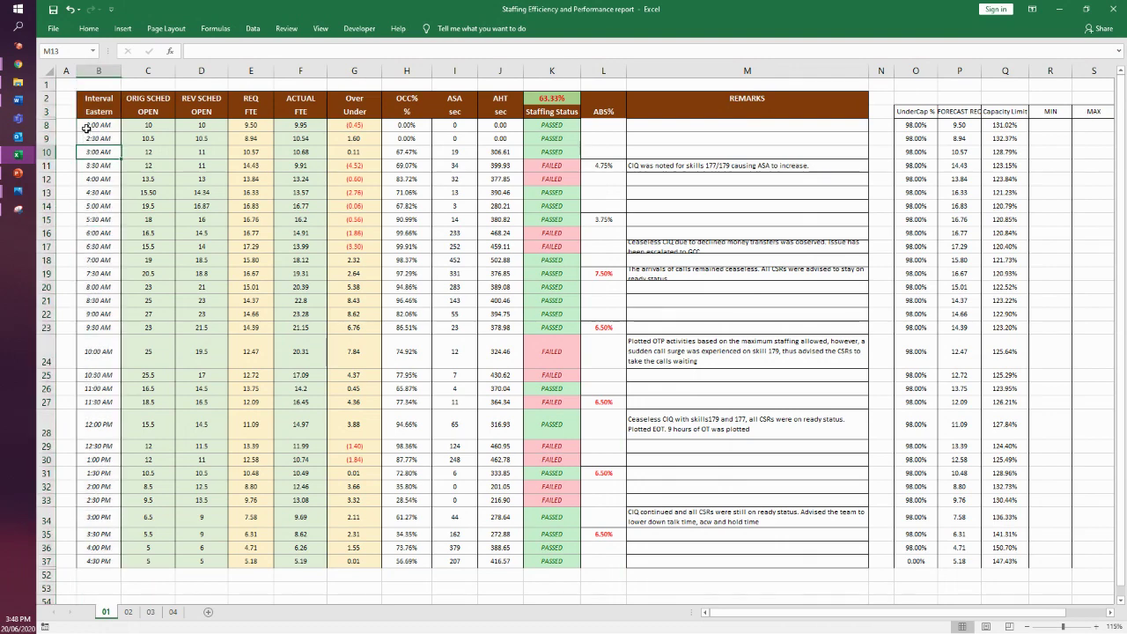
pyautogui.click(94, 126)
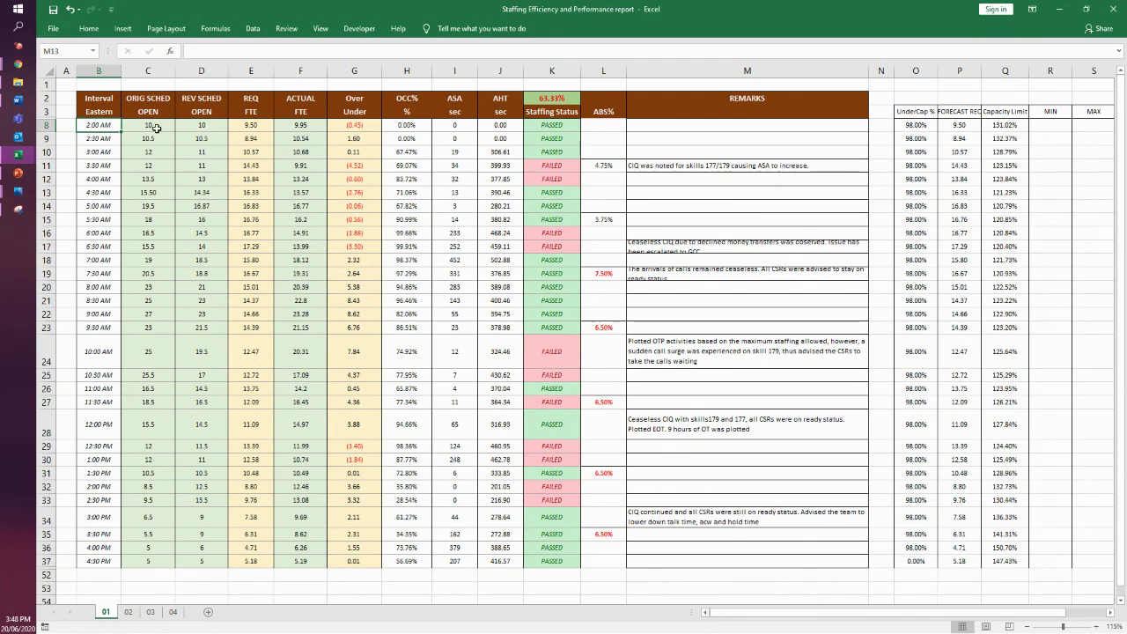
pyautogui.click(101, 138)
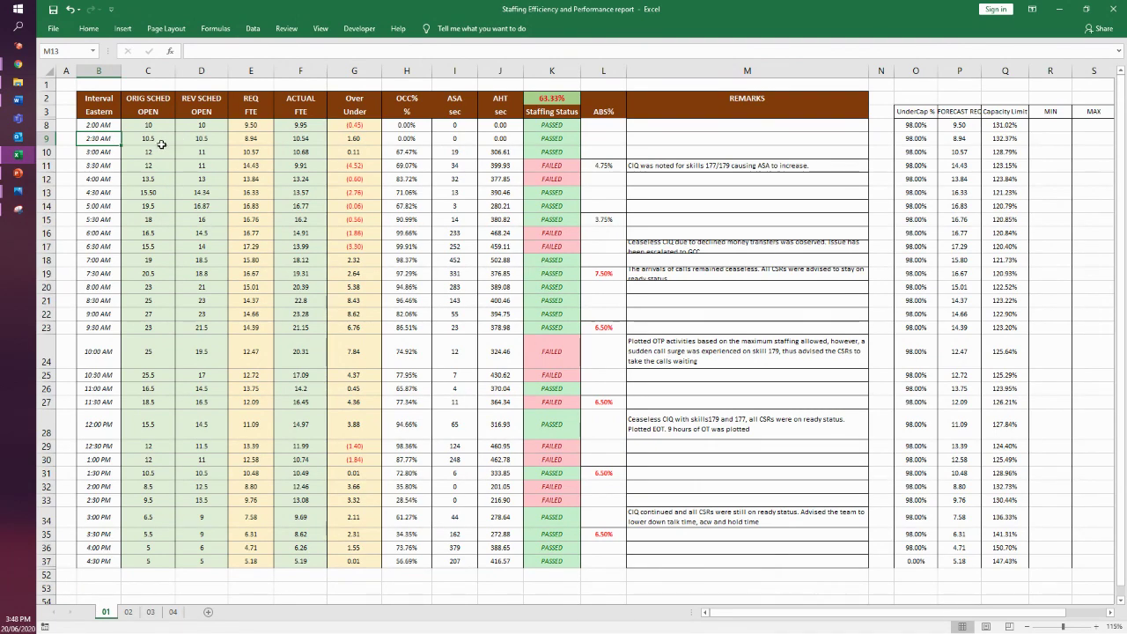
pyautogui.click(97, 153)
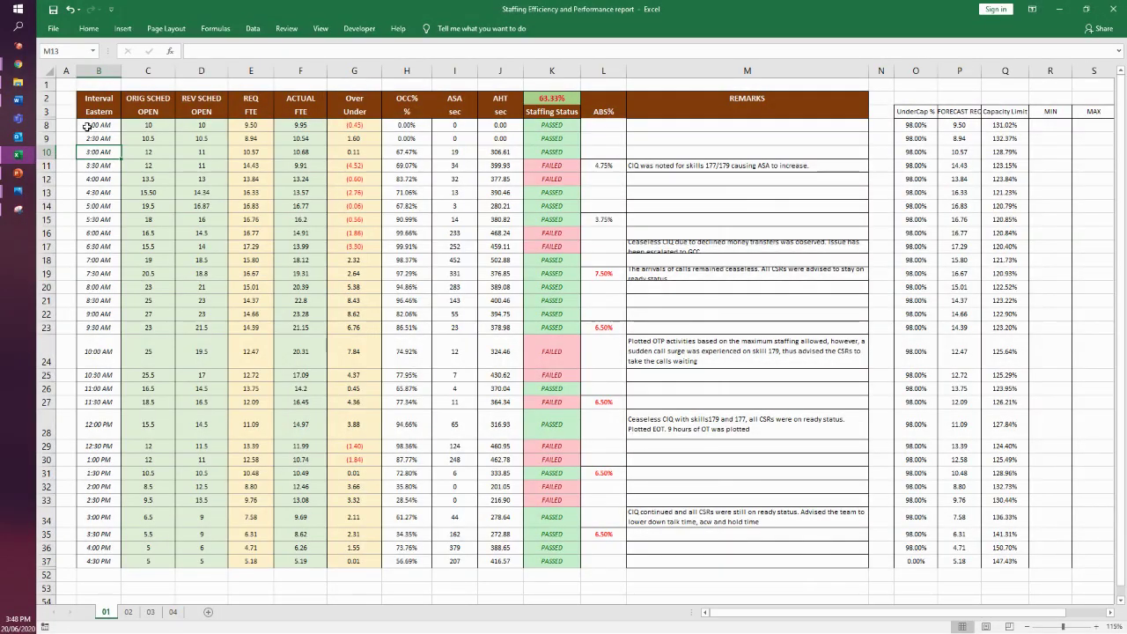
pyautogui.click(87, 126)
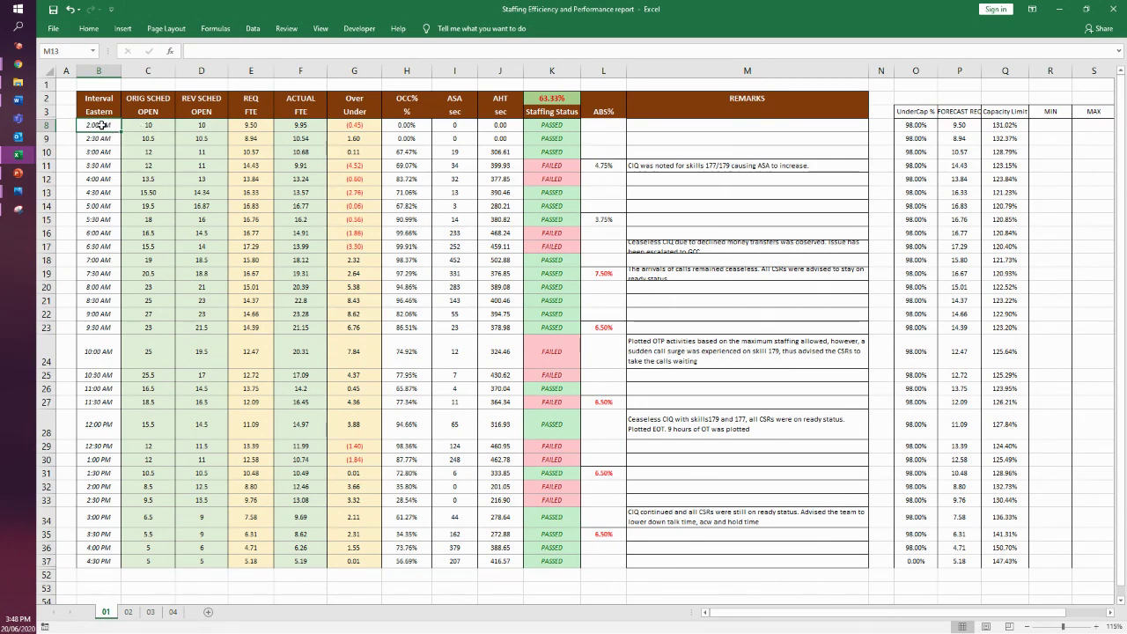
# - Review the 2:00 AM, 2:30 AM and 3:00 AM intervals alongside their original scheduled open values
pyautogui.moveTo(146, 126); pyautogui.dragTo(146, 141)
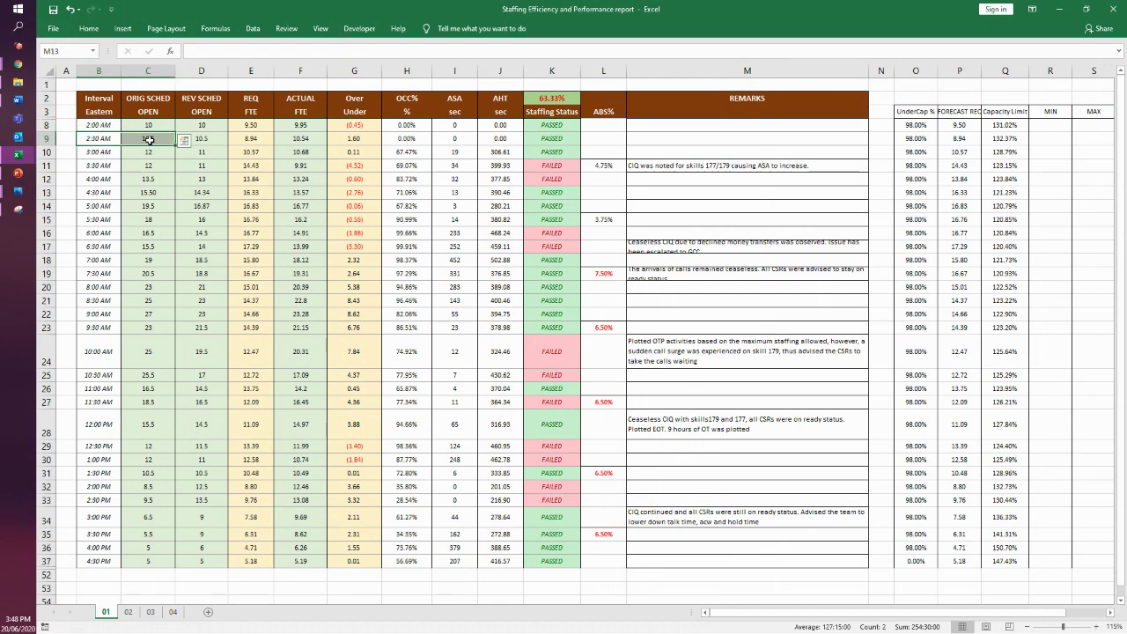
pyautogui.click(104, 126)
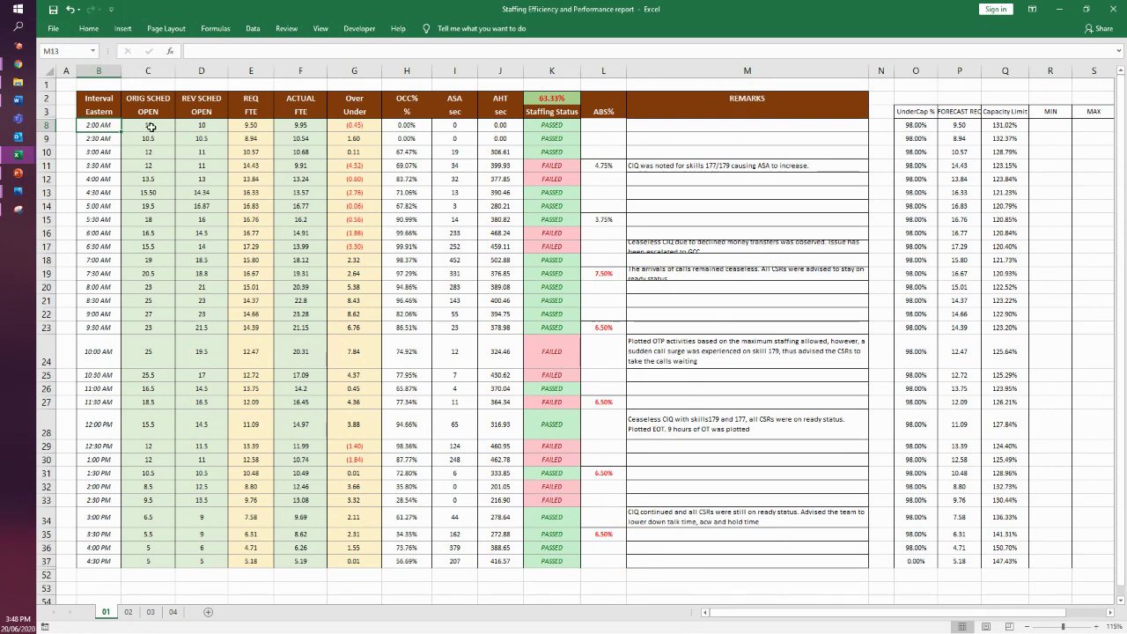
pyautogui.press('Down')
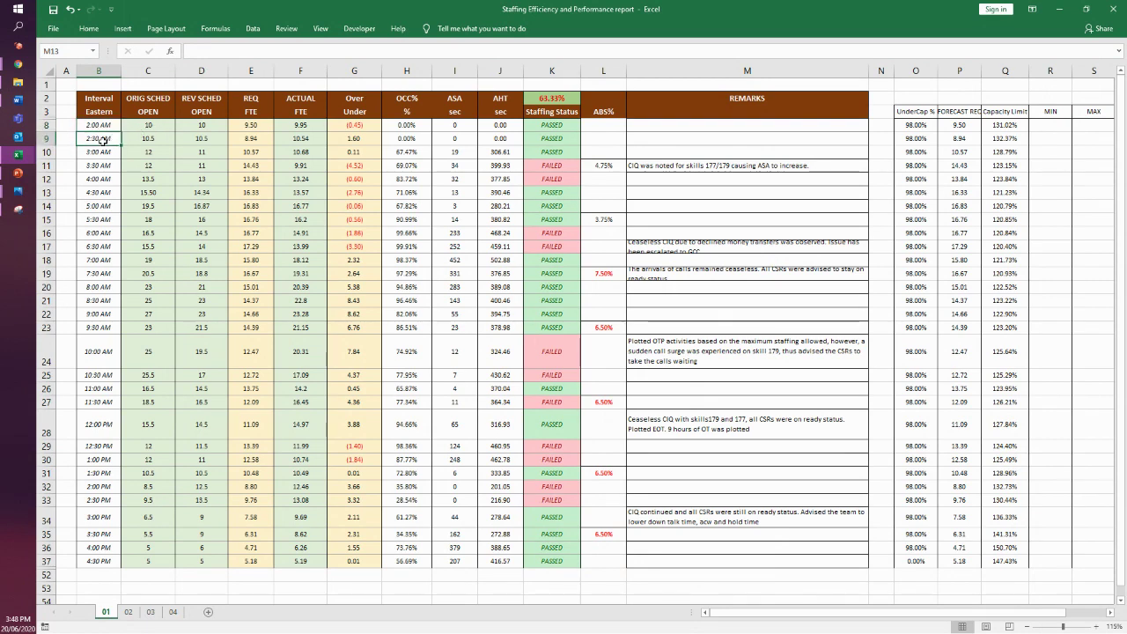
pyautogui.click(104, 152)
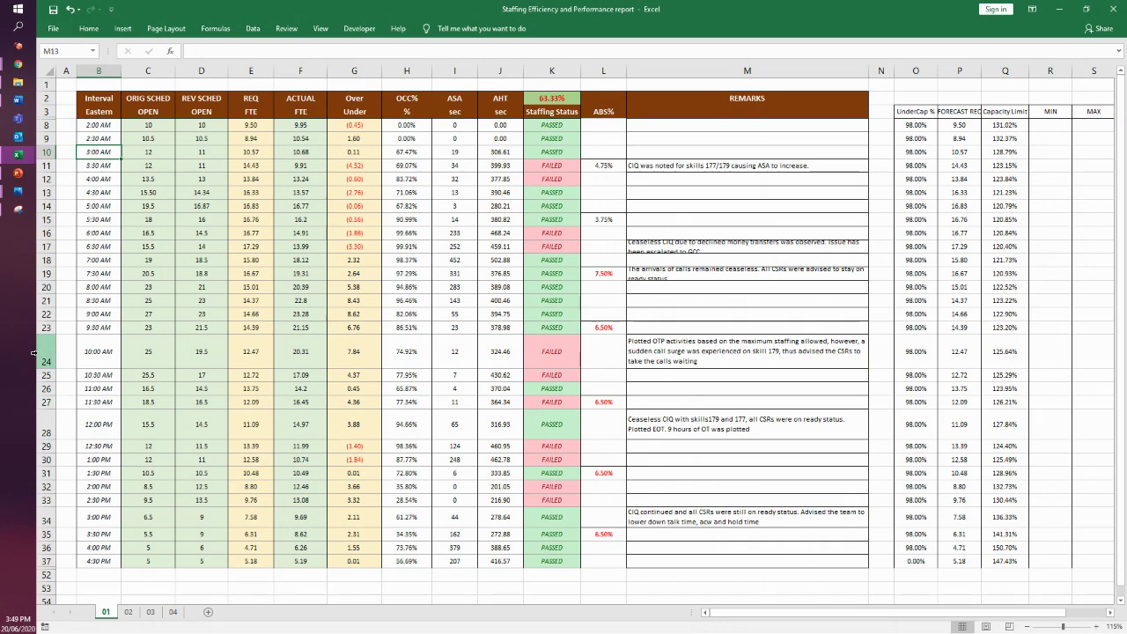
pyautogui.click(151, 232)
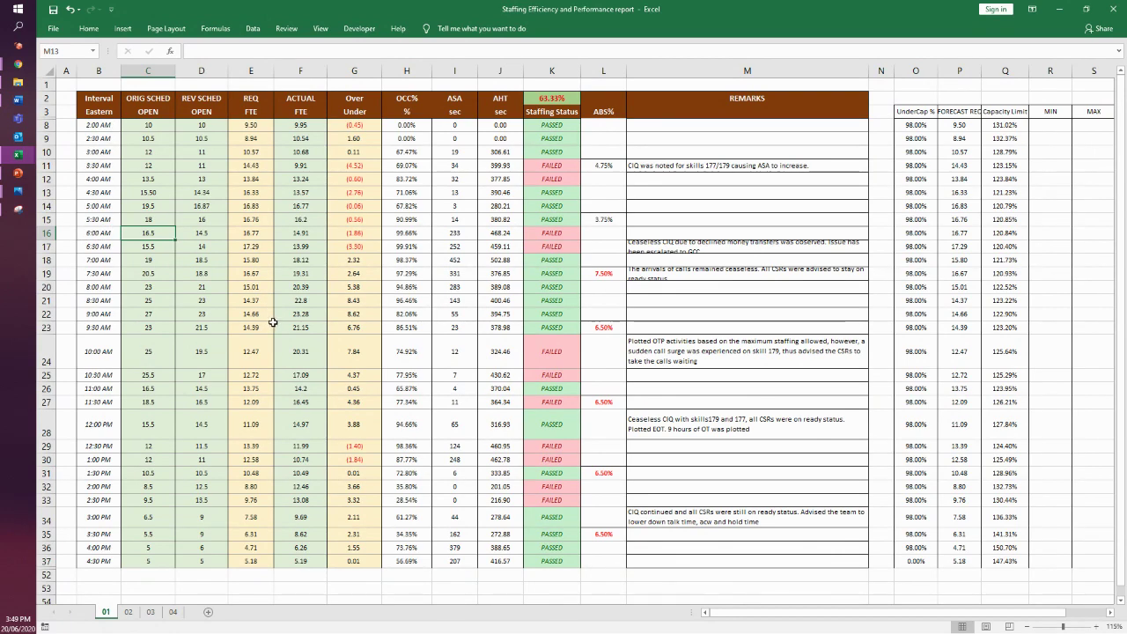
# - Examine the ORIG SCHED OPEN and REV SCHED OPEN column headers
pyautogui.press('alt')
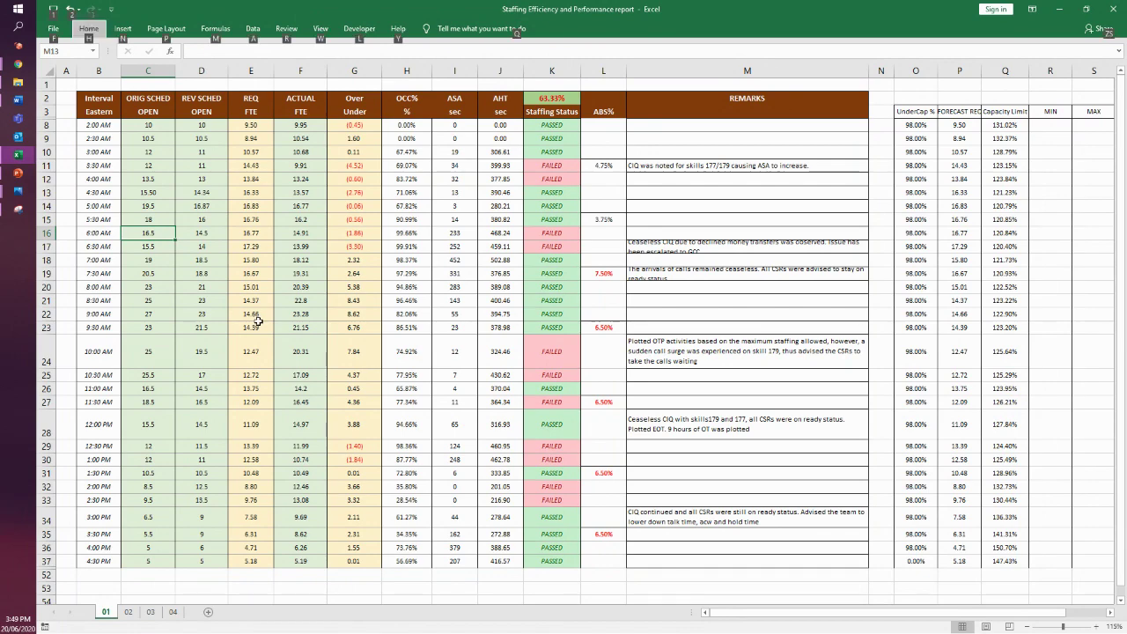
pyautogui.scroll(1, 259, 319)
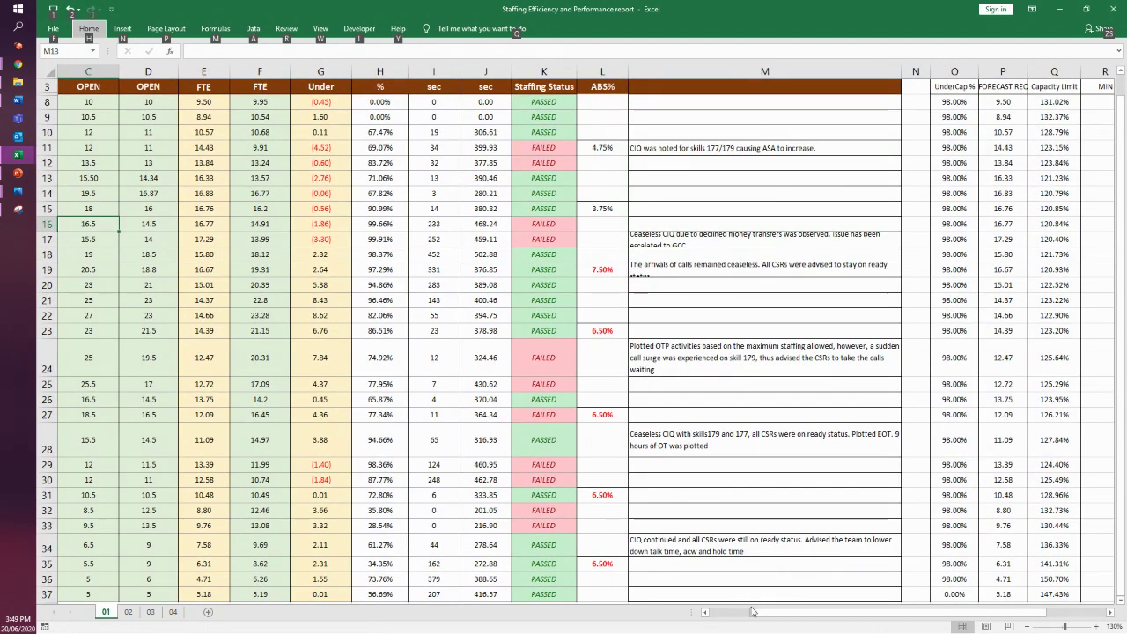
pyautogui.hscroll(-2, 325, 408)
pyautogui.scroll(1, 250, 322)
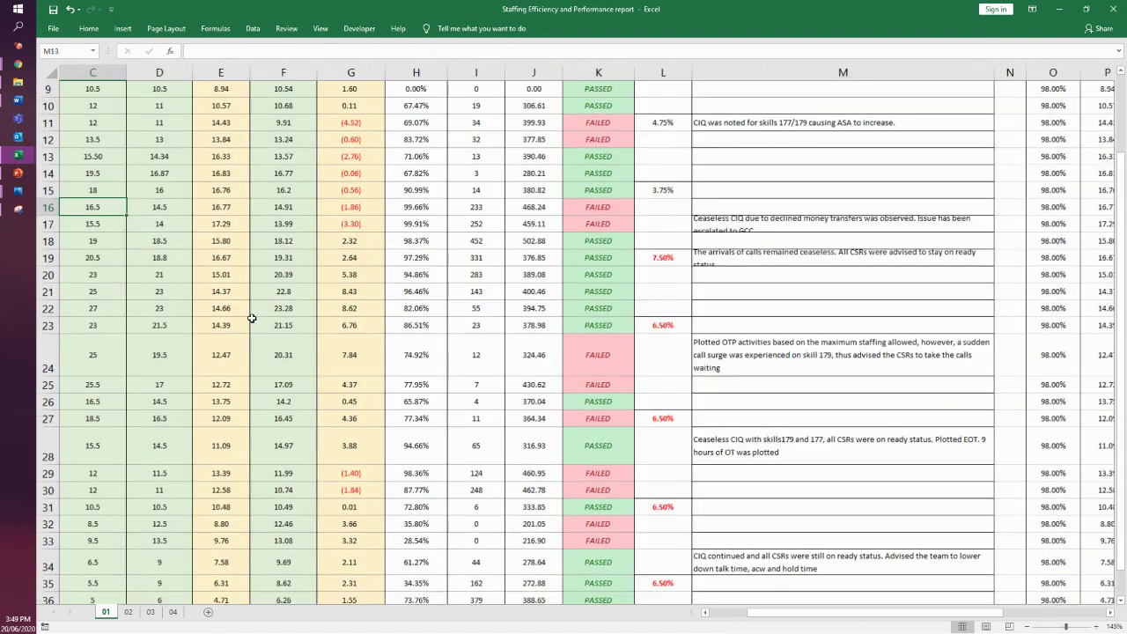
pyautogui.moveTo(771, 614); pyautogui.dragTo(704, 619)
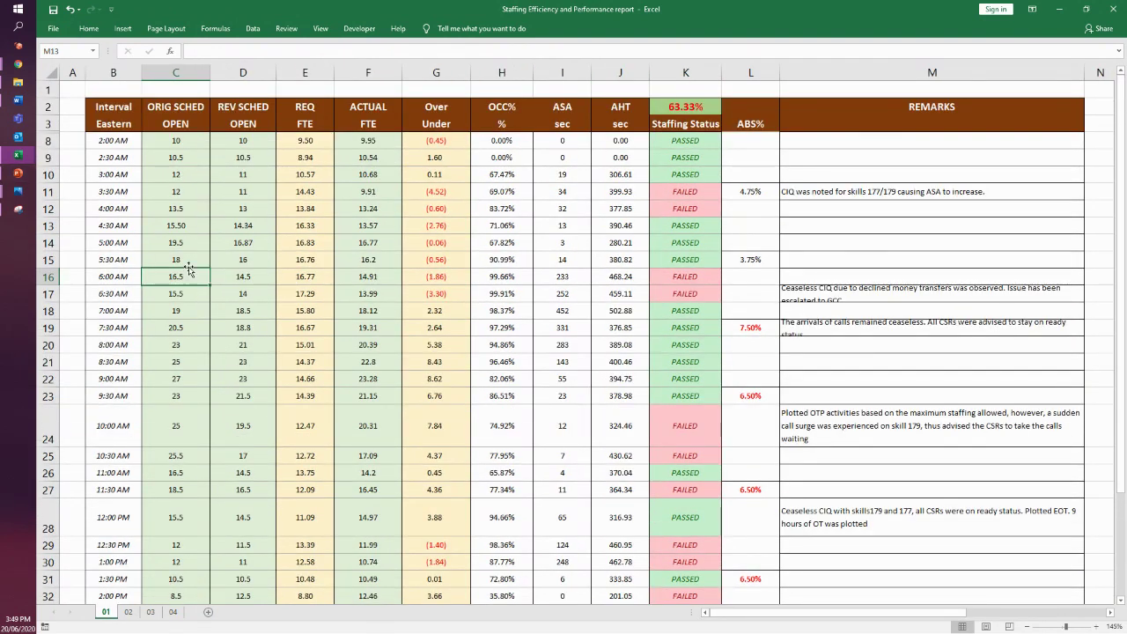
pyautogui.moveTo(176, 107); pyautogui.dragTo(180, 130)
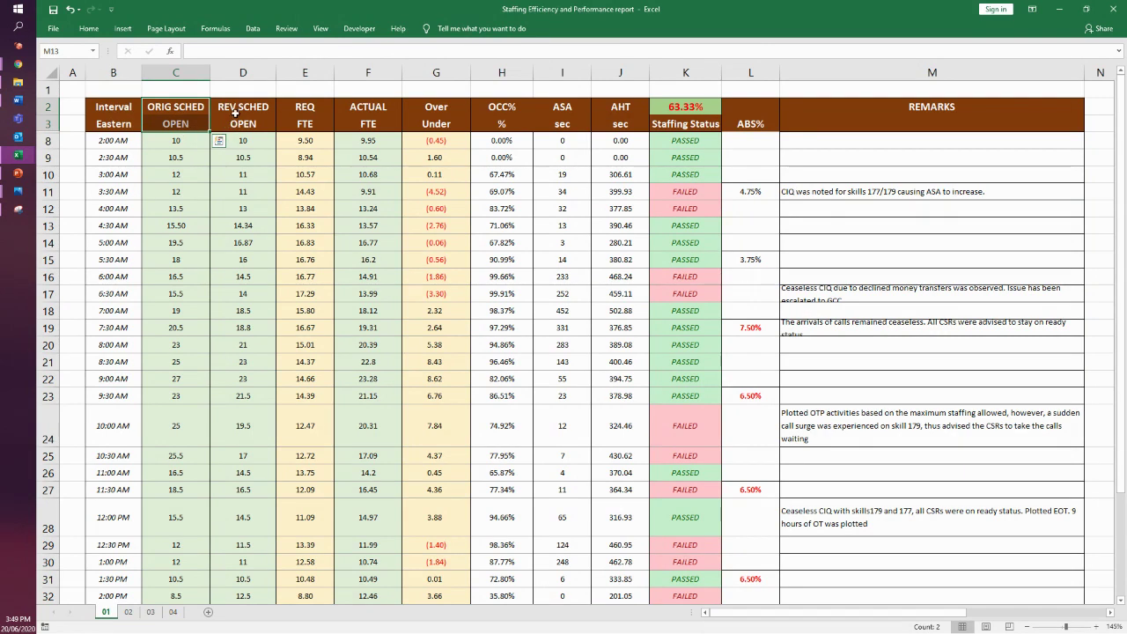
pyautogui.moveTo(238, 107); pyautogui.dragTo(243, 125)
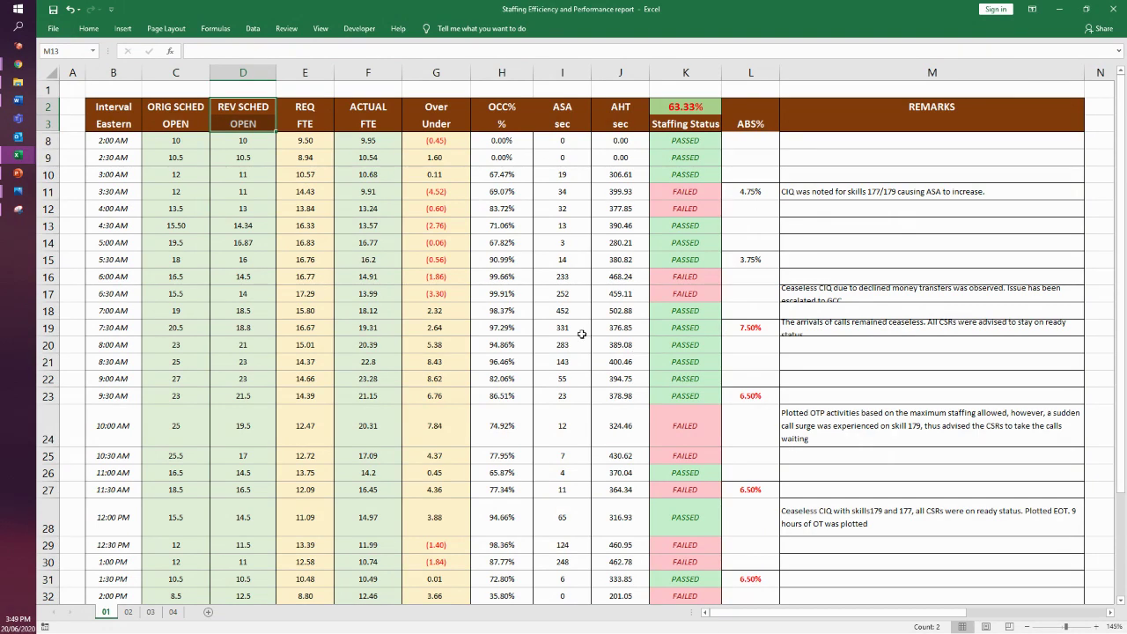
pyautogui.click(431, 349)
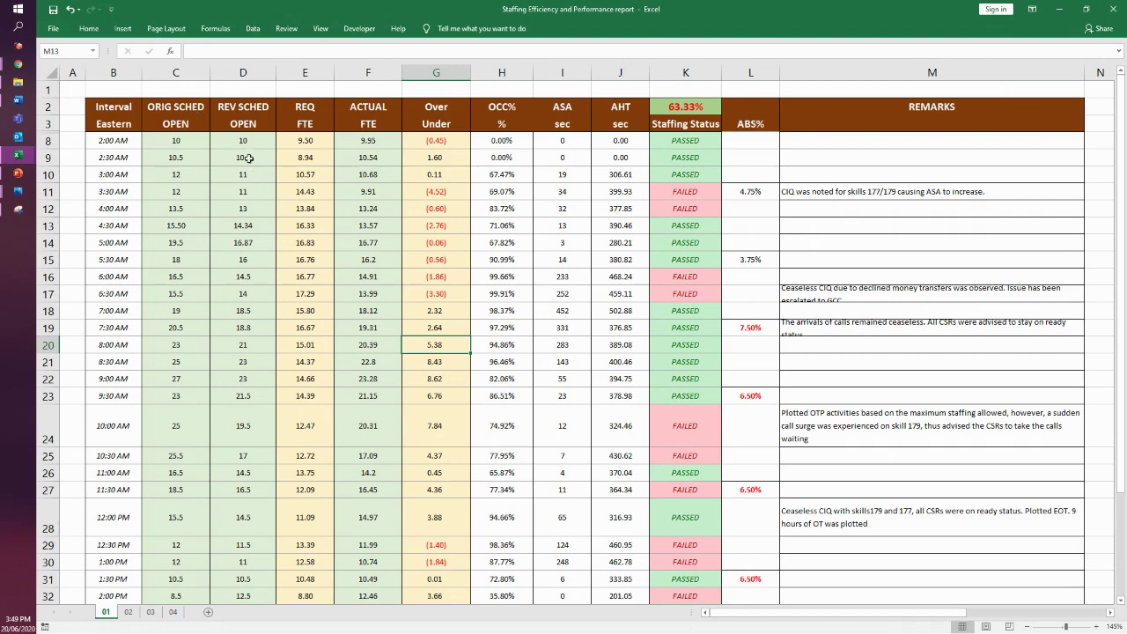
pyautogui.moveTo(240, 106); pyautogui.dragTo(254, 145)
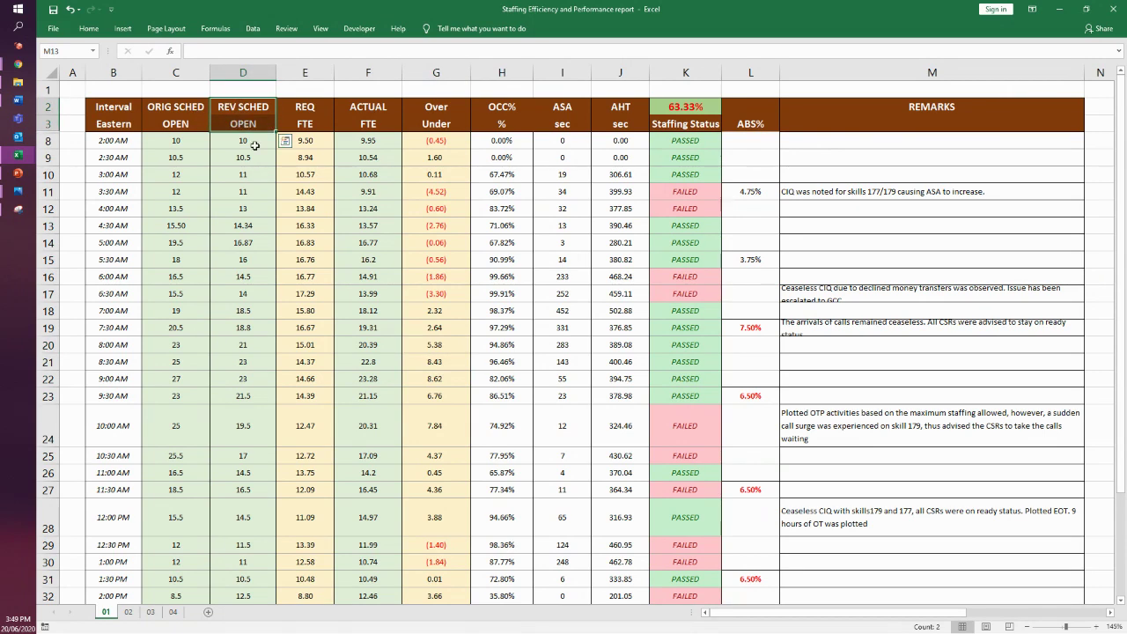
pyautogui.click(269, 243)
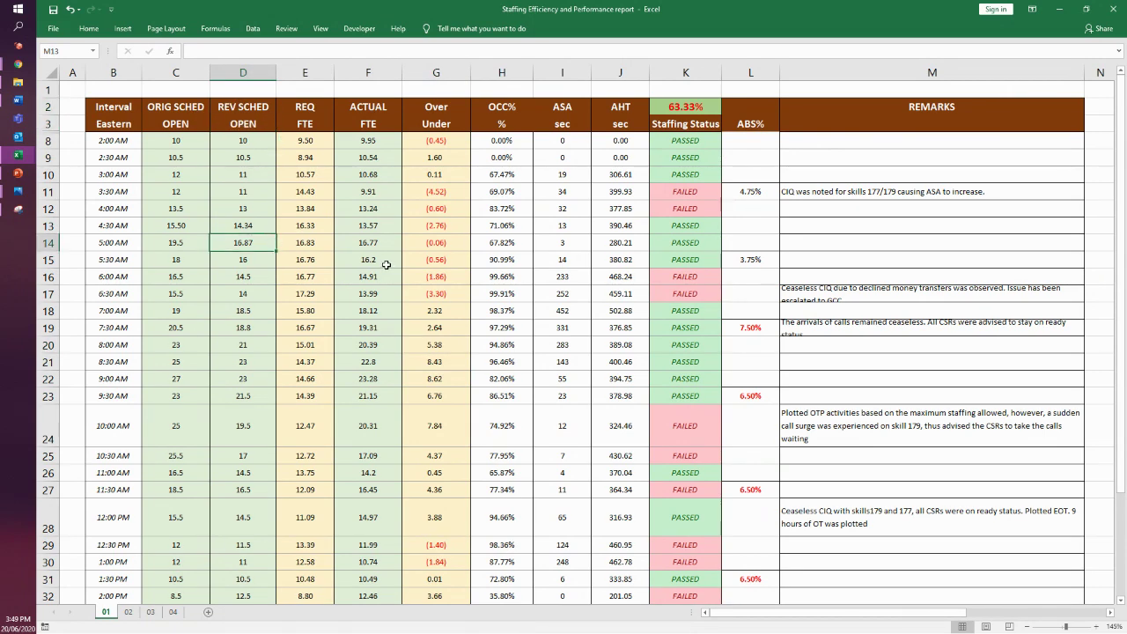
# - Review the ORIG SCHED OPEN values for all intervals from 2:00 AM to 4:30 PM
pyautogui.click(110, 143)
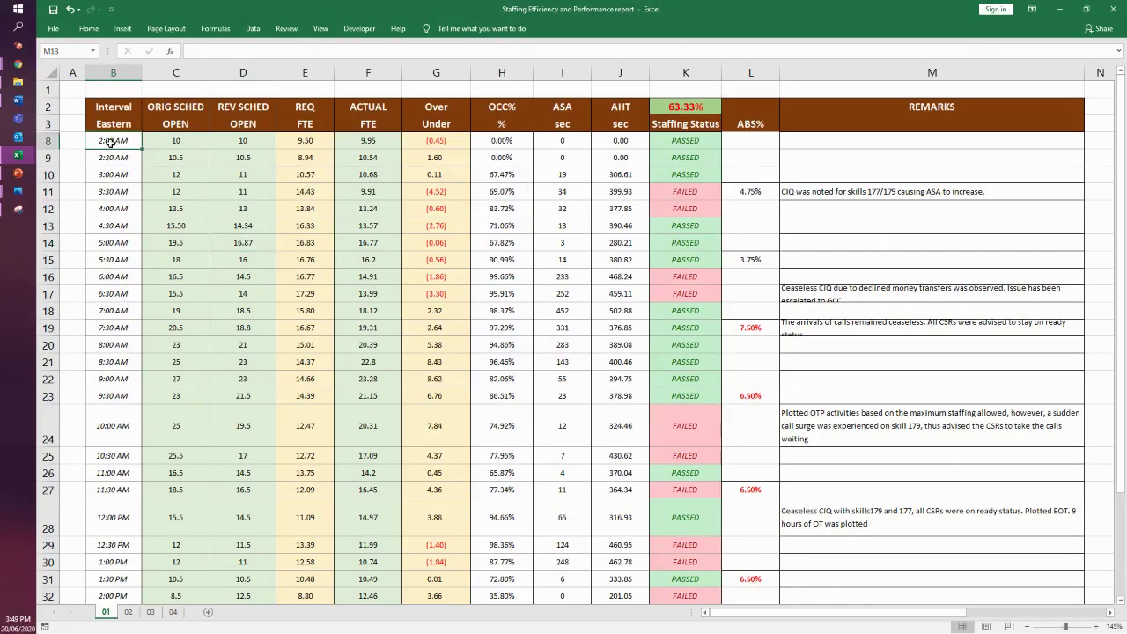
pyautogui.click(170, 71)
pyautogui.moveTo(168, 140); pyautogui.dragTo(187, 599)
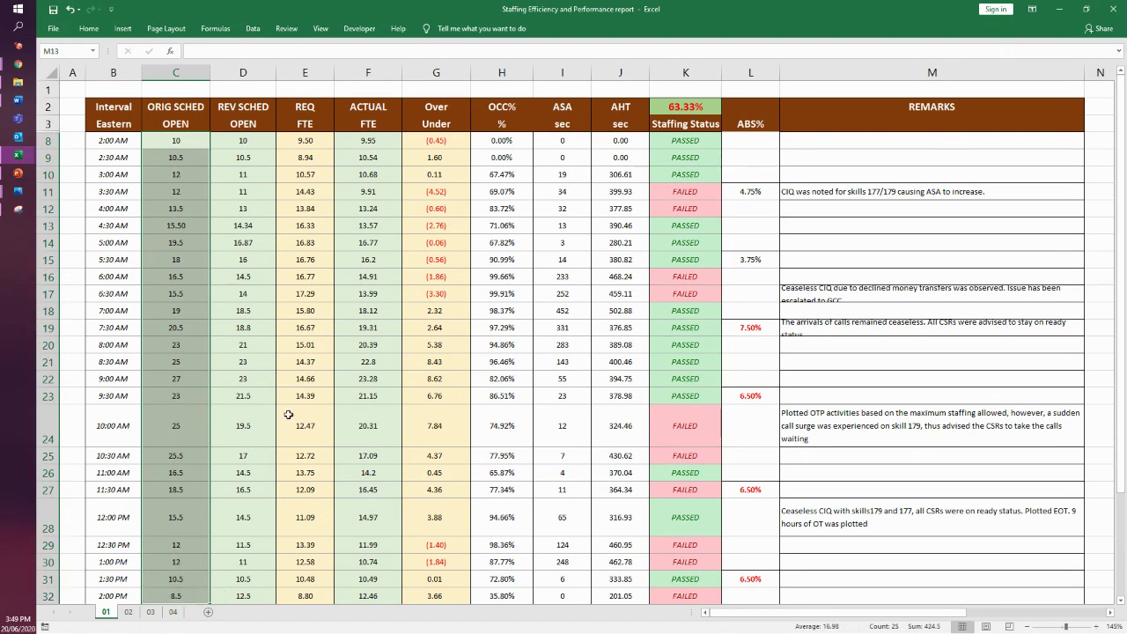
pyautogui.click(181, 142)
pyautogui.scroll(-3, 207, 476)
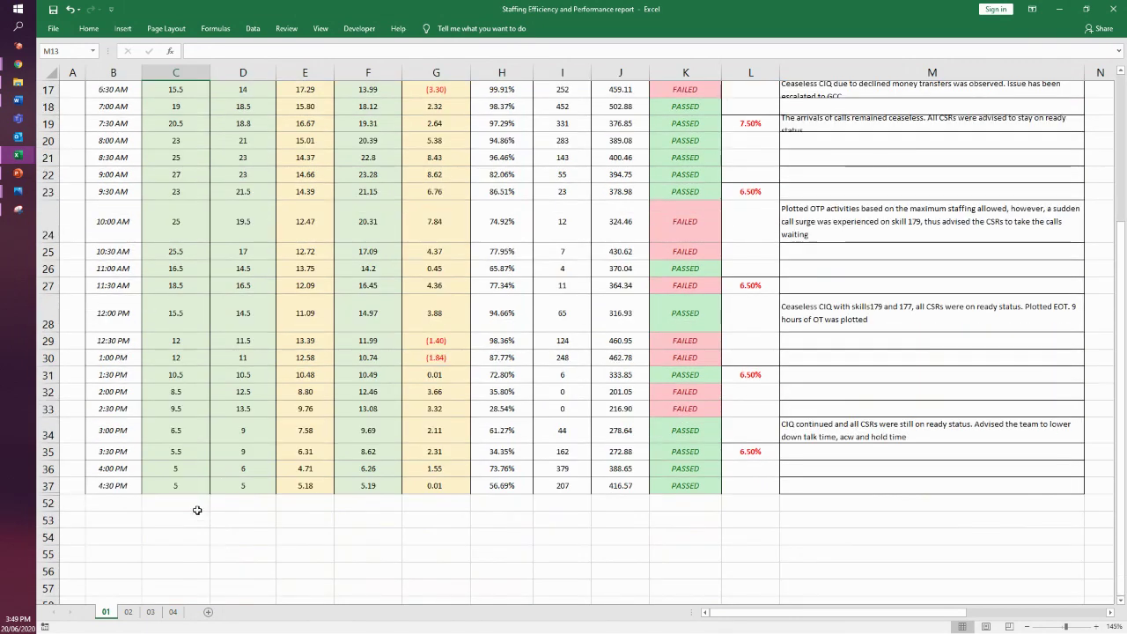
pyautogui.keyDown('shift'); pyautogui.click(194, 485); pyautogui.keyUp('shift')
pyautogui.scroll(3, 194, 485)
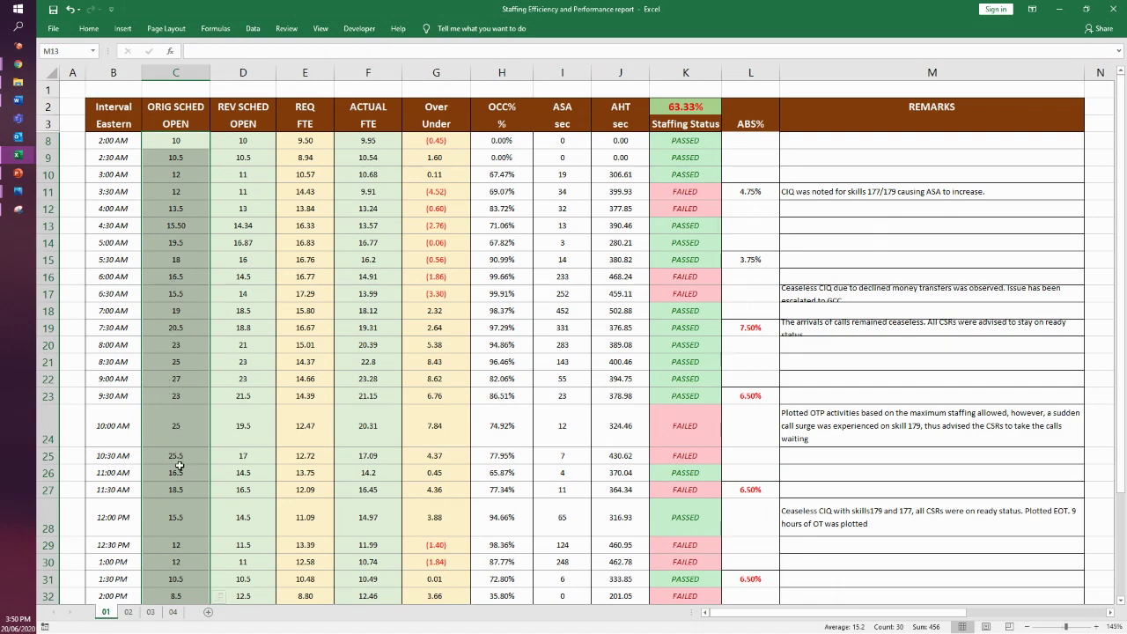
# - Review the REV SCHED OPEN values from the 2:00 AM interval through 12:00 PM
pyautogui.click(255, 345)
pyautogui.click(241, 139)
pyautogui.moveTo(242, 140); pyautogui.dragTo(269, 517)
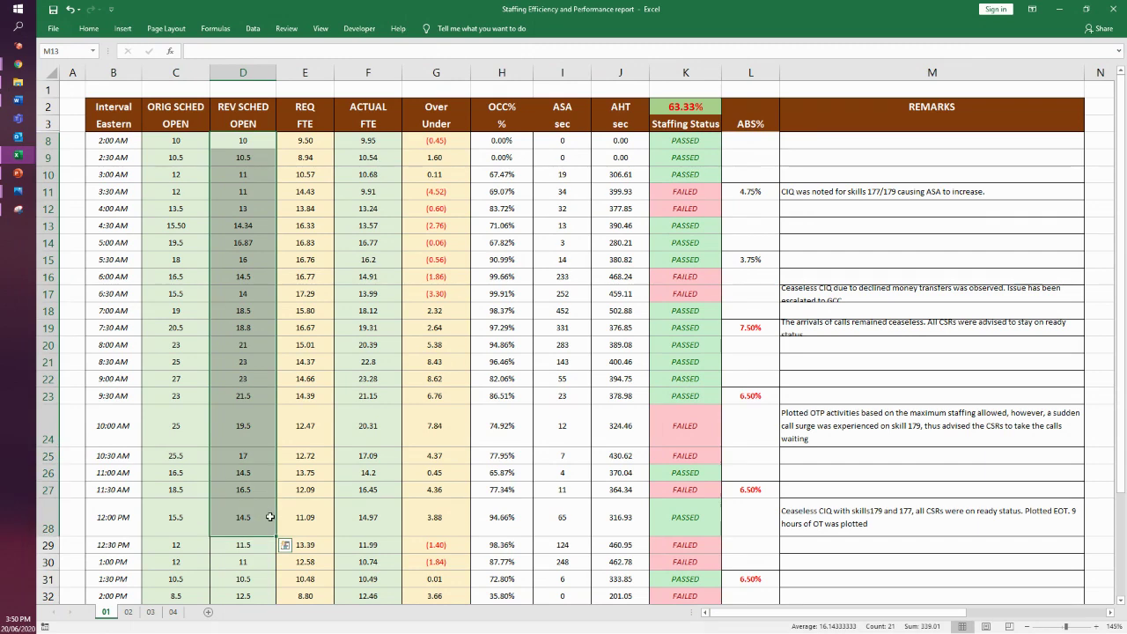
pyautogui.click(299, 310)
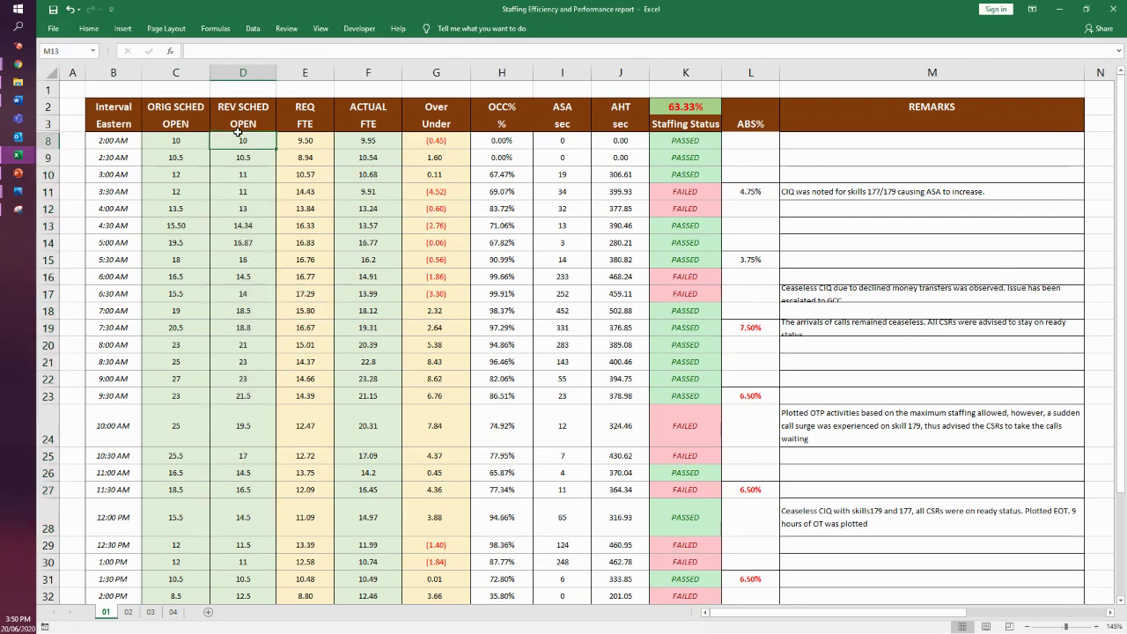
pyautogui.moveTo(241, 157); pyautogui.dragTo(243, 264)
pyautogui.click(238, 354)
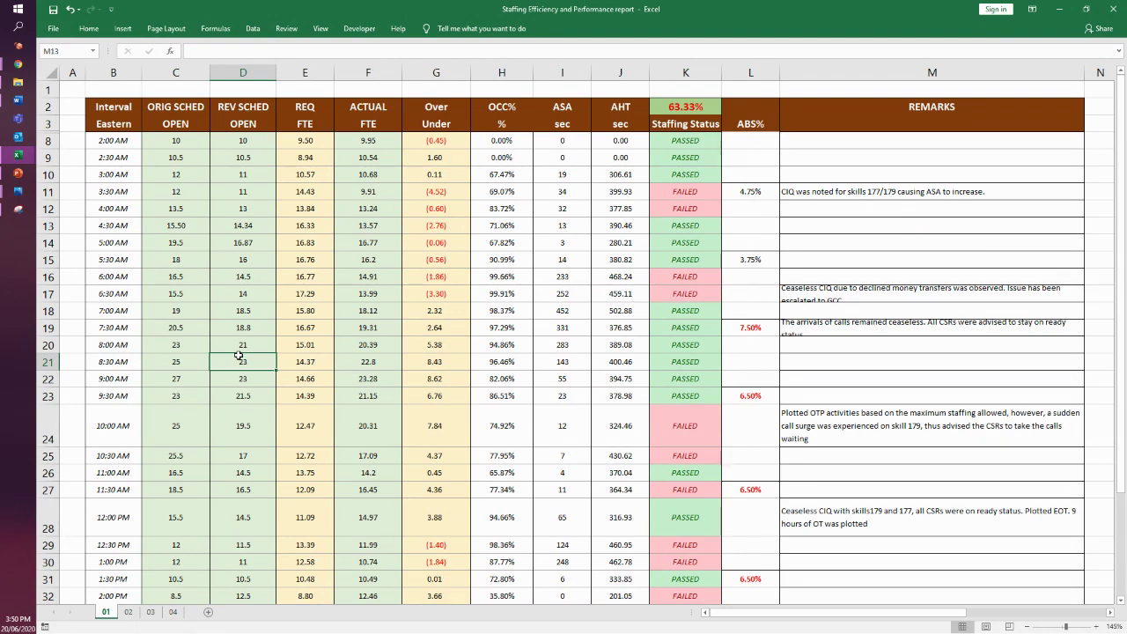
pyautogui.click(290, 279)
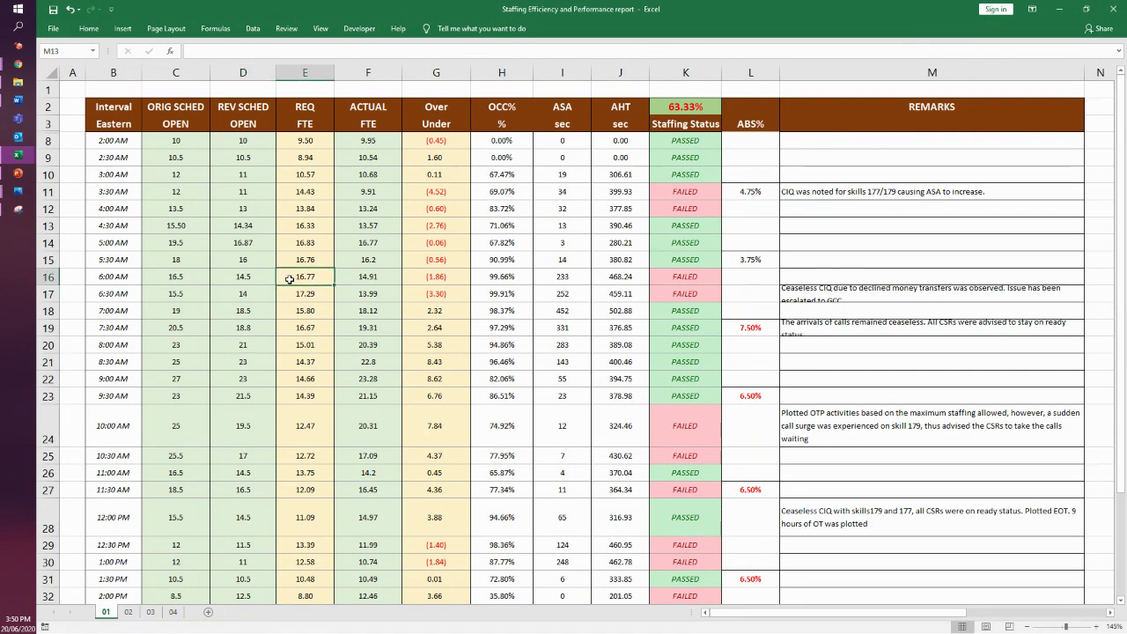
pyautogui.click(256, 379)
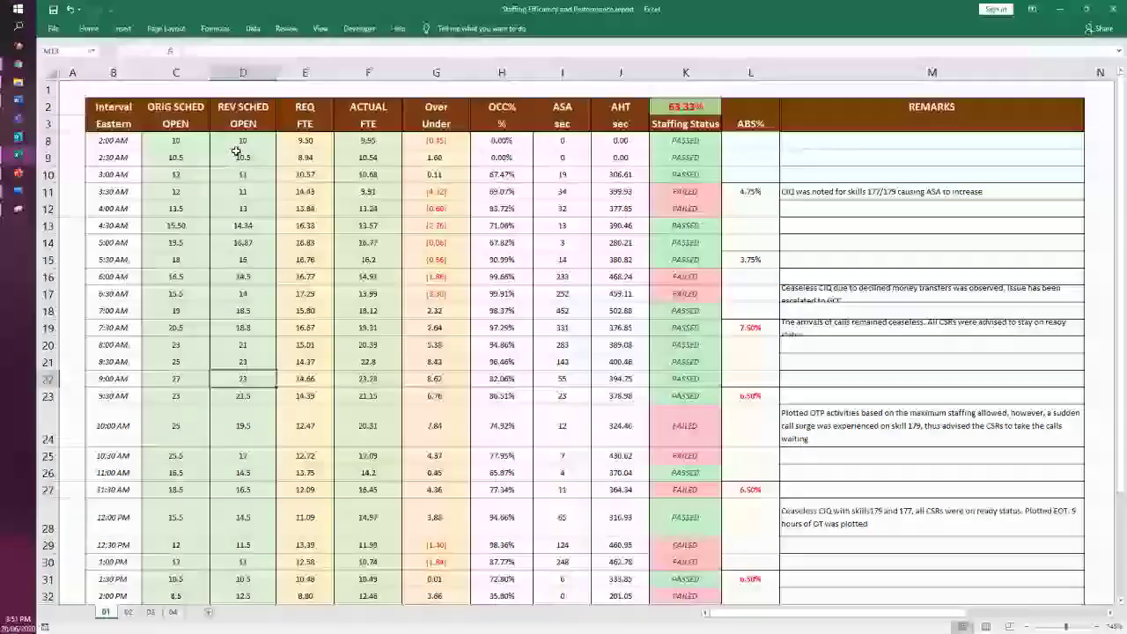
# - Compare the REV SCHED OPEN values with the REQ FTE column, starting from the 2:00 AM interval
pyautogui.click(234, 141)
pyautogui.moveTo(233, 140); pyautogui.dragTo(280, 558)
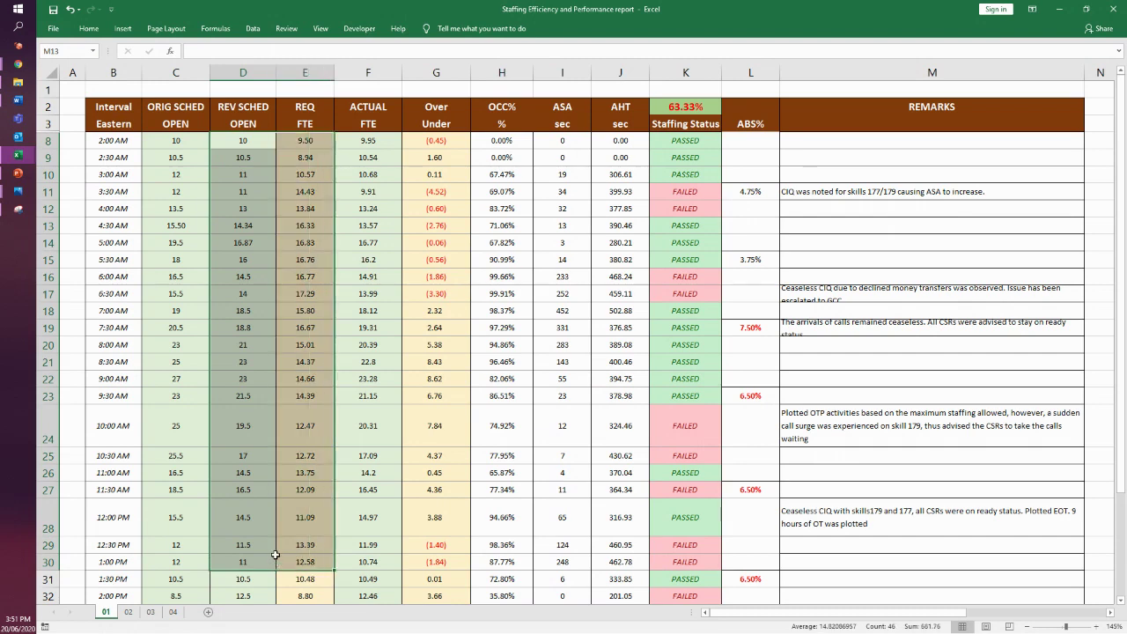
pyautogui.moveTo(246, 259); pyautogui.dragTo(245, 244)
pyautogui.click(234, 226)
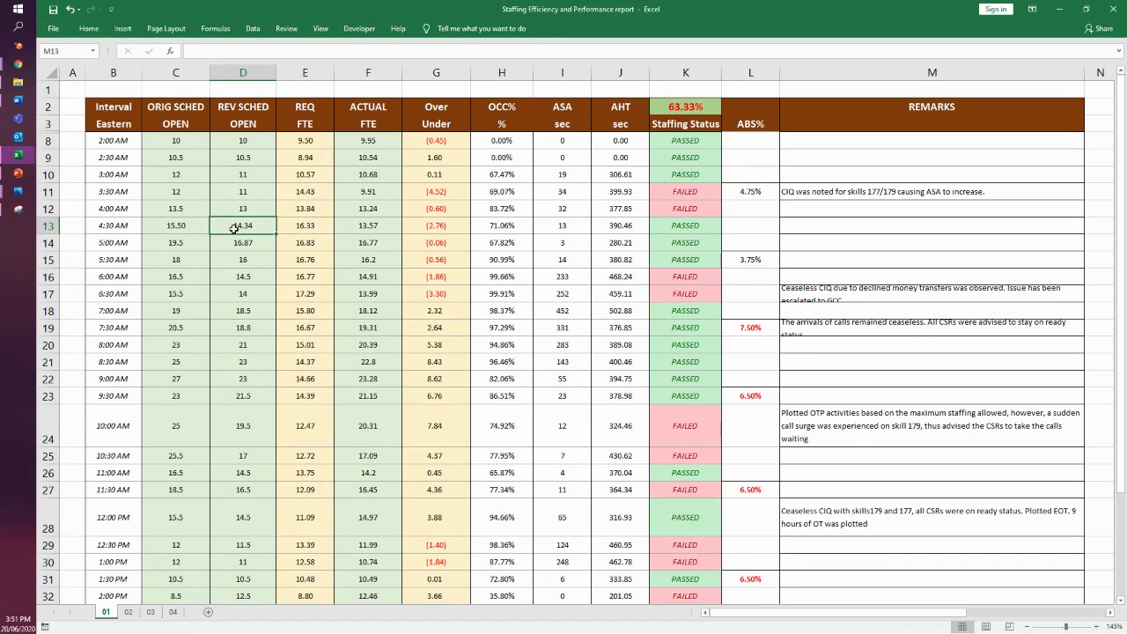
pyautogui.click(314, 125)
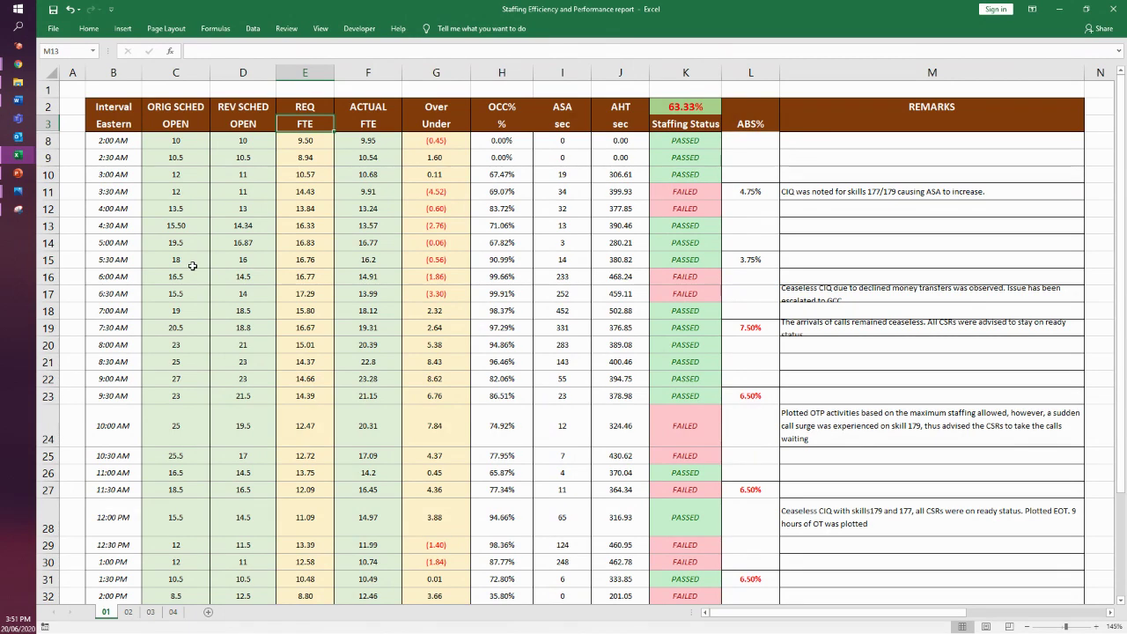
pyautogui.click(293, 185)
pyautogui.click(313, 143)
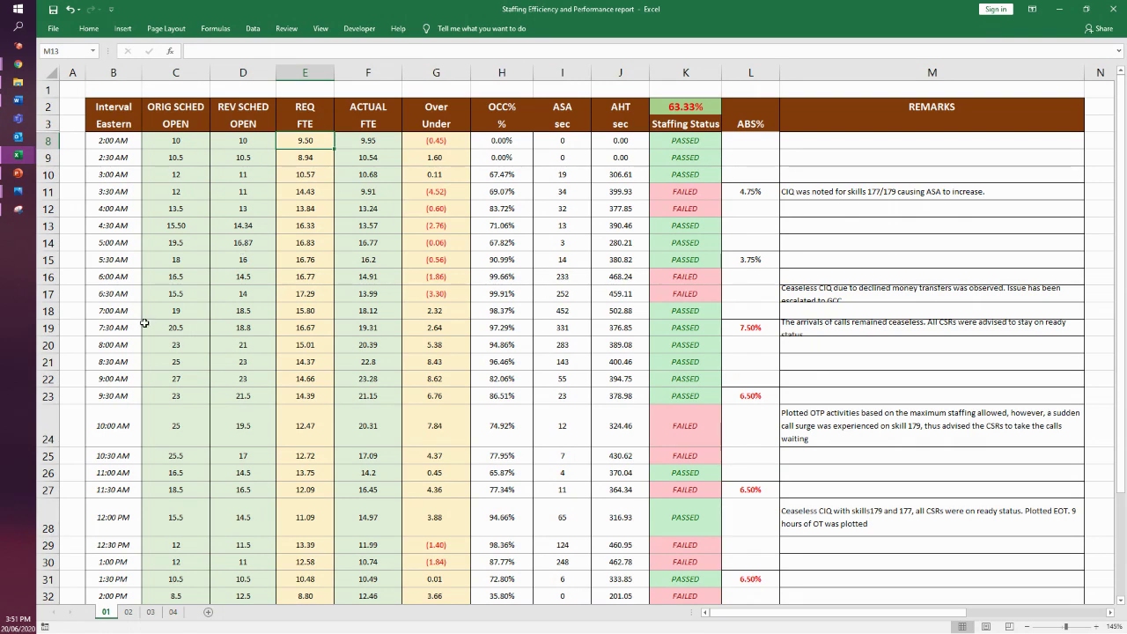
# - Compare the original and revised scheduled open values for the 4:00 AM interval in row 12
pyautogui.click(115, 208)
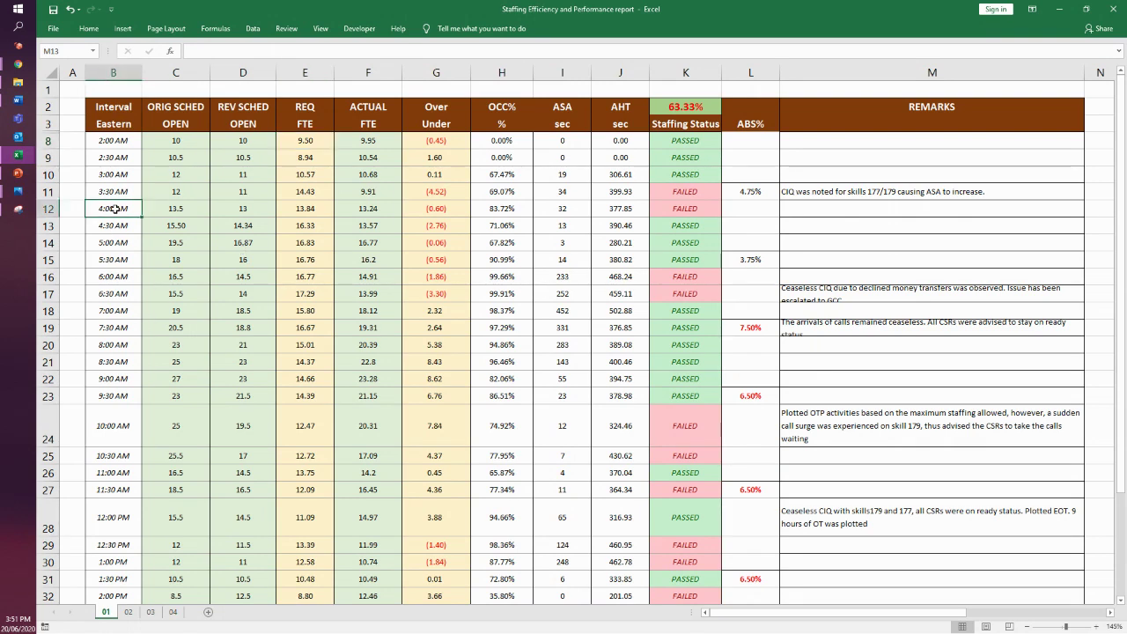
pyautogui.click(192, 209)
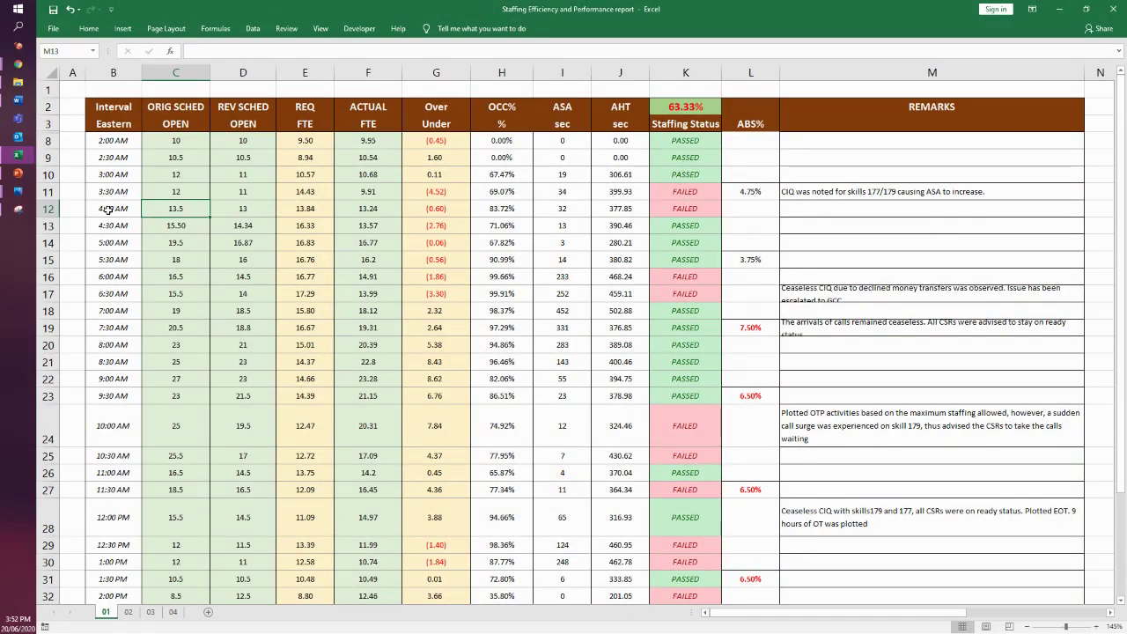
pyautogui.click(50, 209)
pyautogui.click(247, 308)
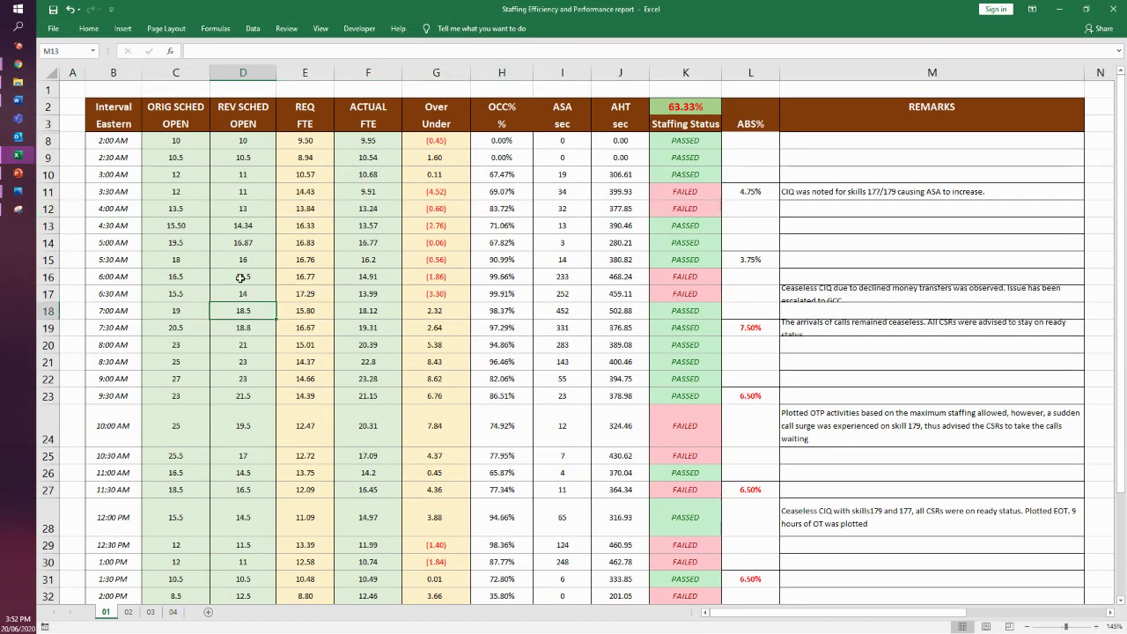
pyautogui.click(176, 210)
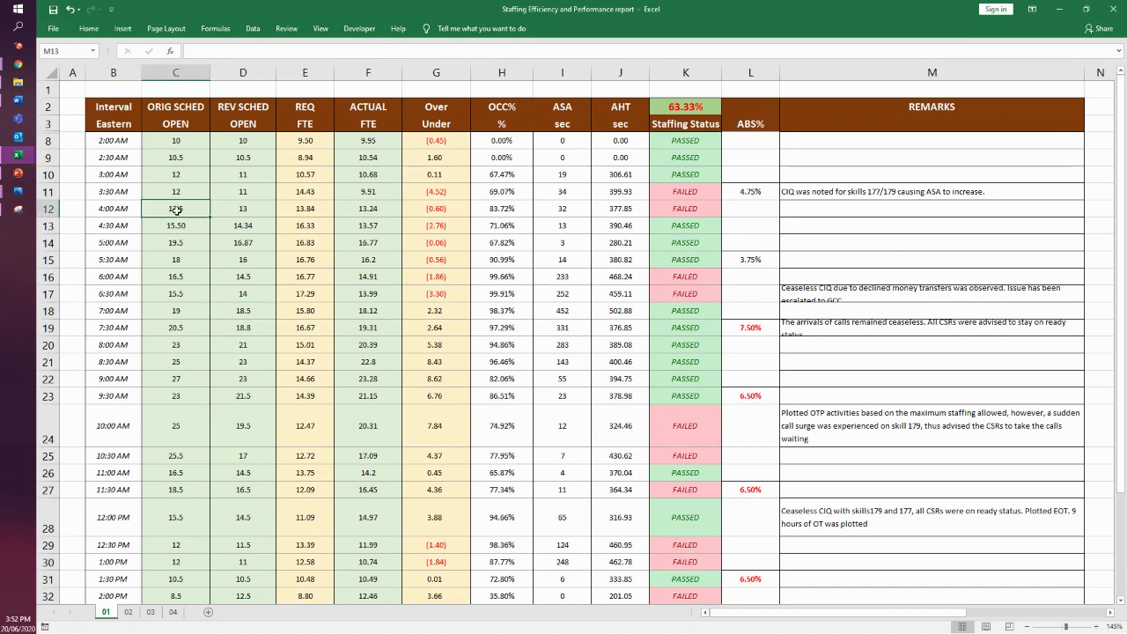
pyautogui.click(243, 74)
pyautogui.click(245, 213)
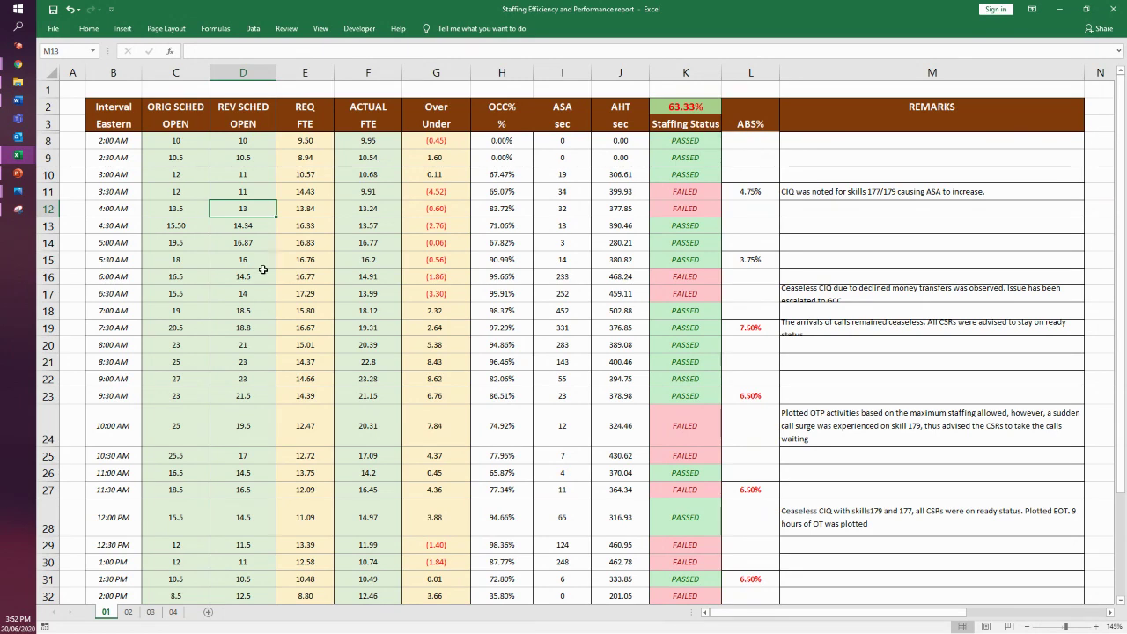
# - Check the revised scheduled open values at 4:00 AM and 5:00 AM within the REV SCHED OPEN column
pyautogui.click(239, 247)
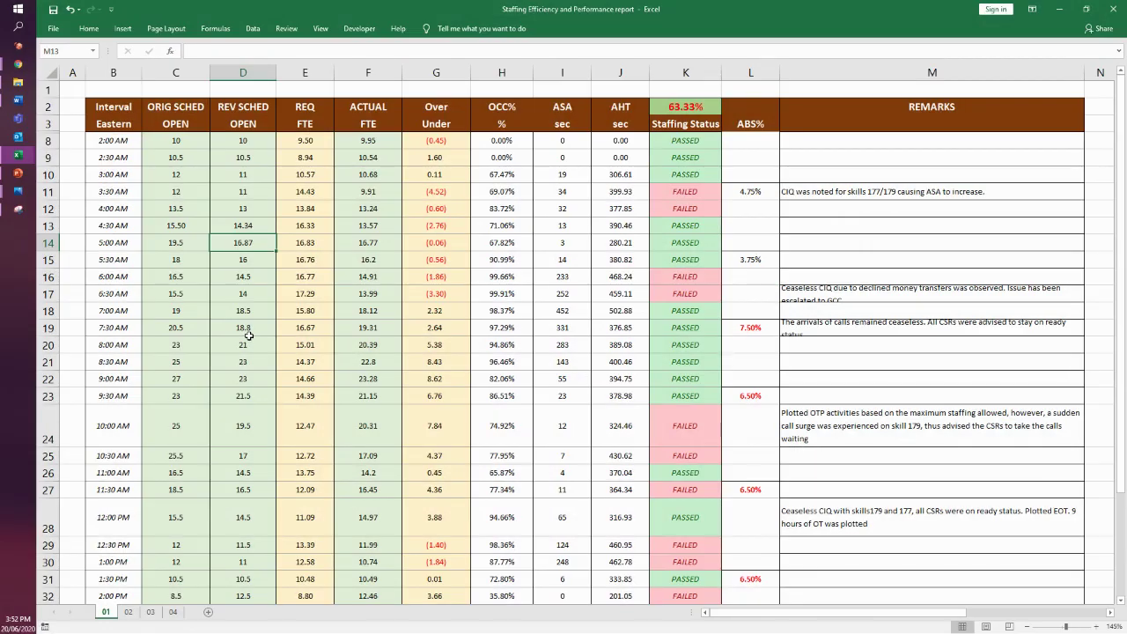
pyautogui.click(248, 211)
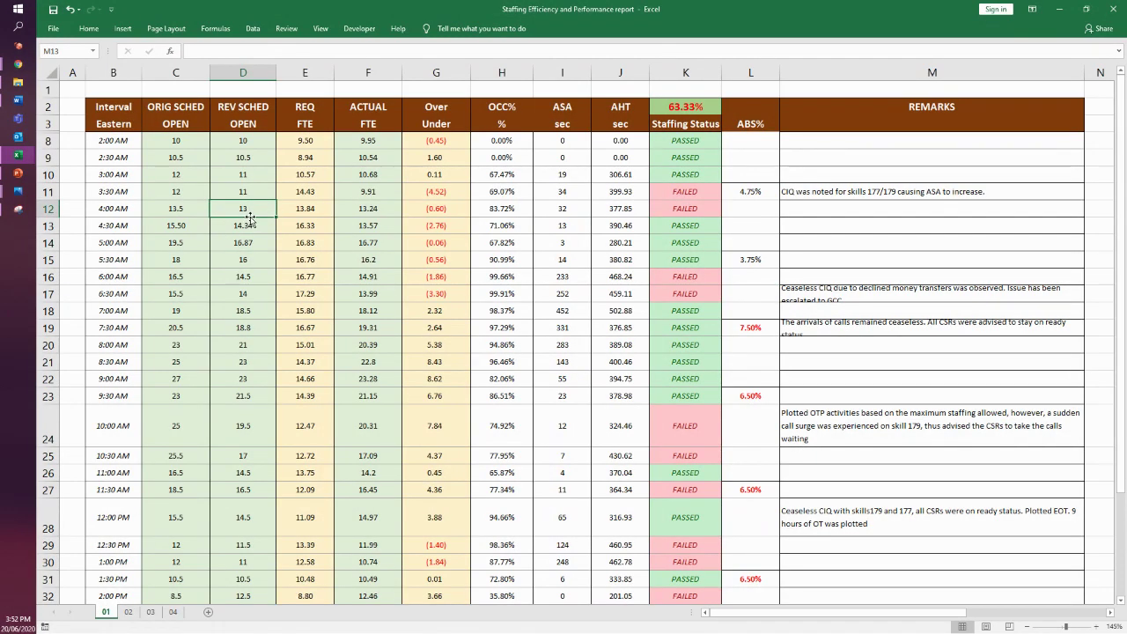
pyautogui.moveTo(243, 134); pyautogui.dragTo(252, 532)
pyautogui.click(231, 249)
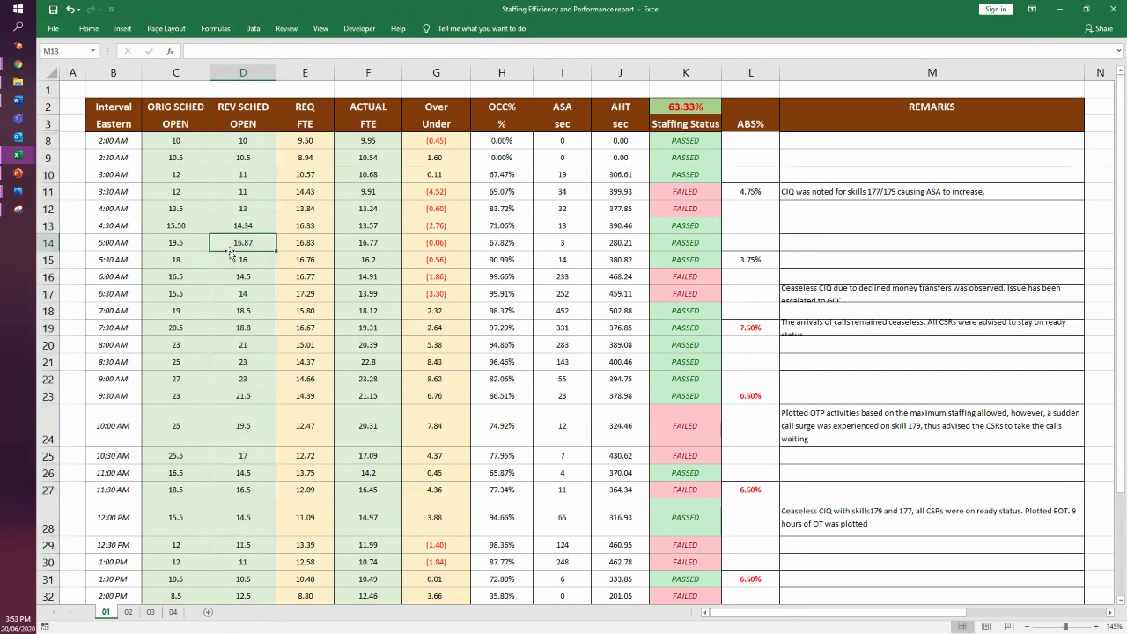
# - Review the revised scheduled open values down the REV SCHED OPEN column, starting from the 2:00 AM interval
pyautogui.moveTo(250, 145); pyautogui.dragTo(235, 408)
pyautogui.click(231, 63)
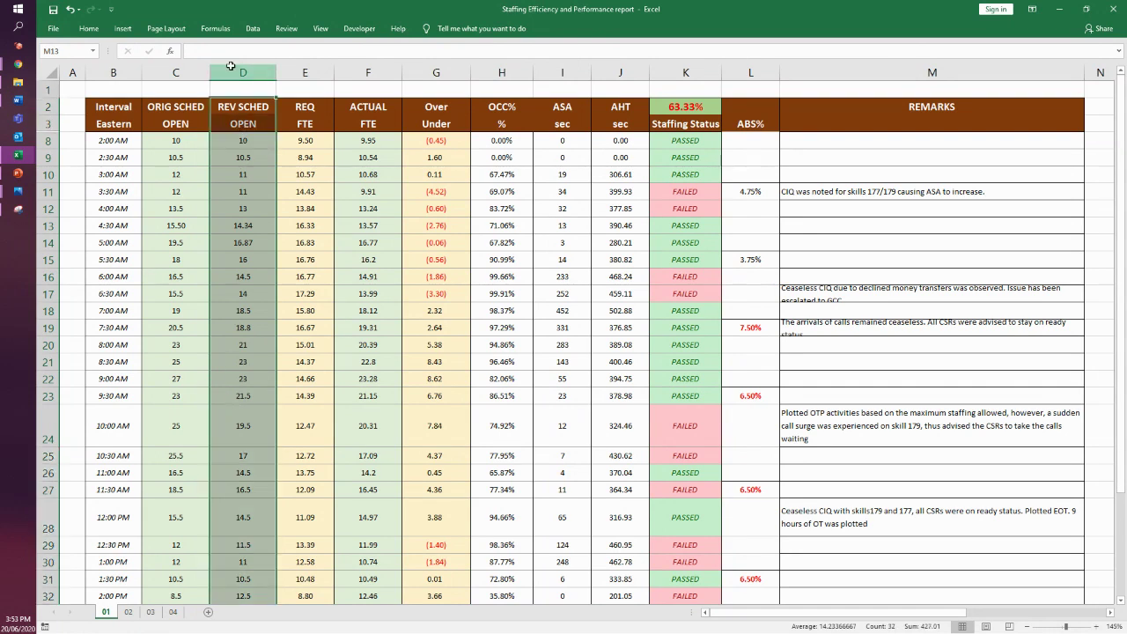
pyautogui.click(256, 301)
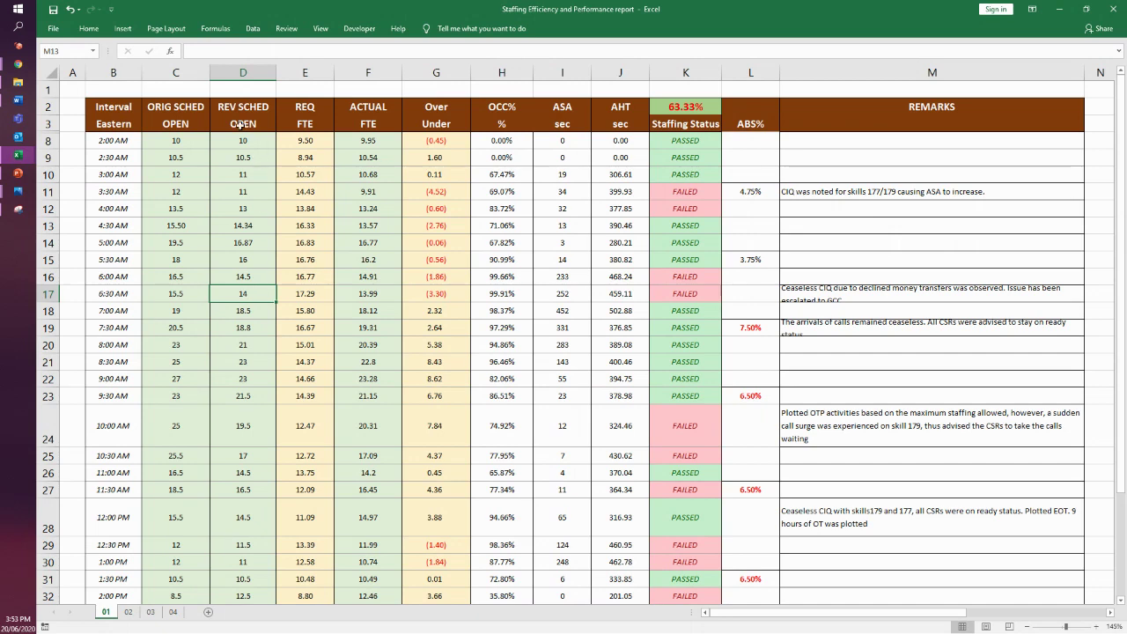
pyautogui.click(231, 76)
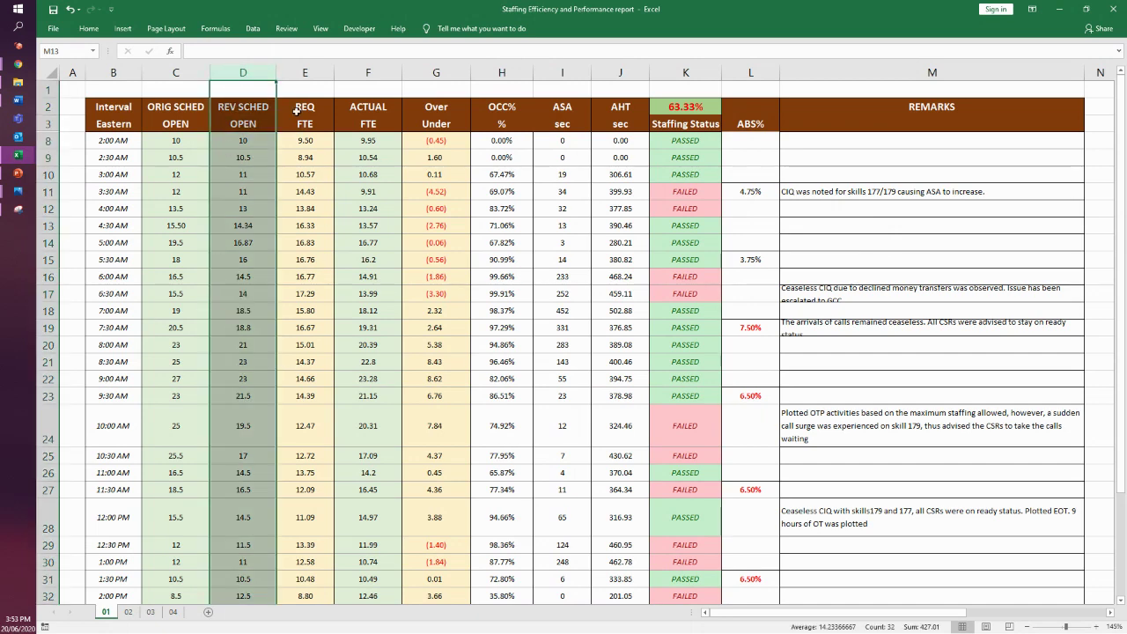
# - Examine the REQ FTE column from the 2:00 AM interval down to the early afternoon intervals
pyautogui.click(294, 76)
pyautogui.moveTo(302, 107); pyautogui.dragTo(312, 591)
pyautogui.click(303, 141)
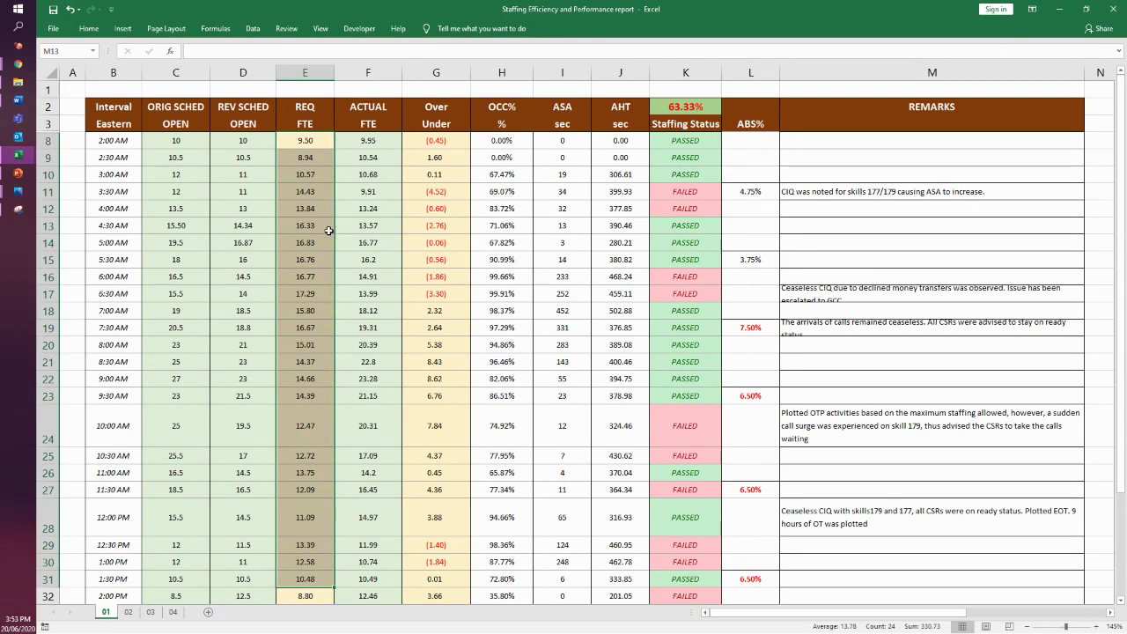
pyautogui.click(299, 192)
pyautogui.click(299, 145)
pyautogui.moveTo(299, 147); pyautogui.dragTo(319, 596)
pyautogui.click(302, 144)
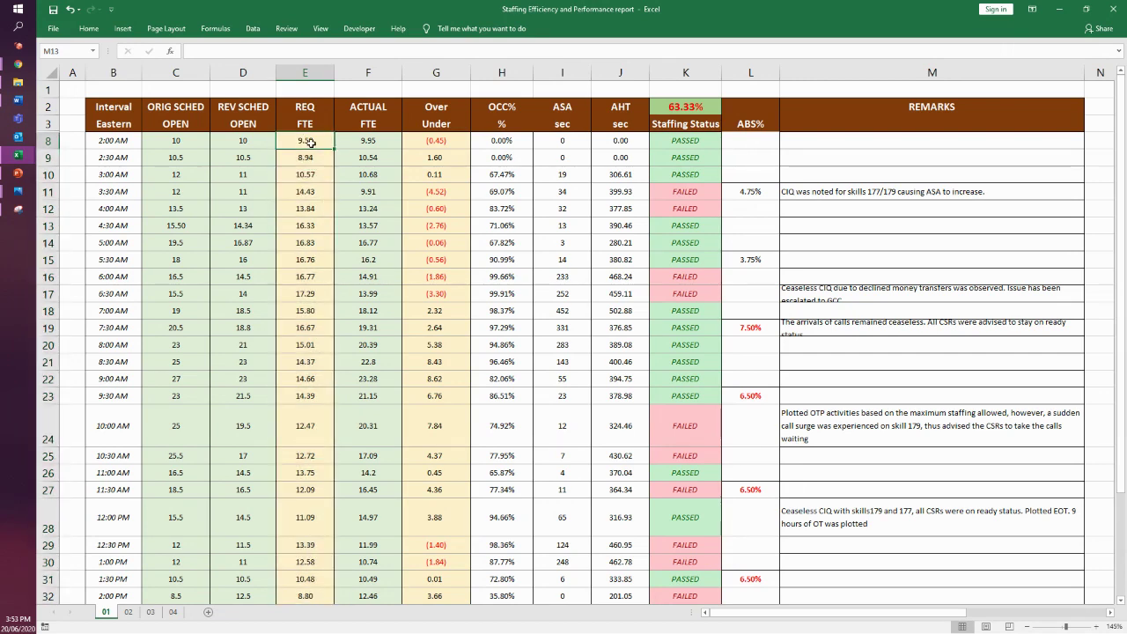
# - Check the REQ FTE values one by one from 2:30 AM to 4:00 AM, and the range from 2:00 AM to 10:00 AM
pyautogui.click(306, 158)
pyautogui.click(302, 176)
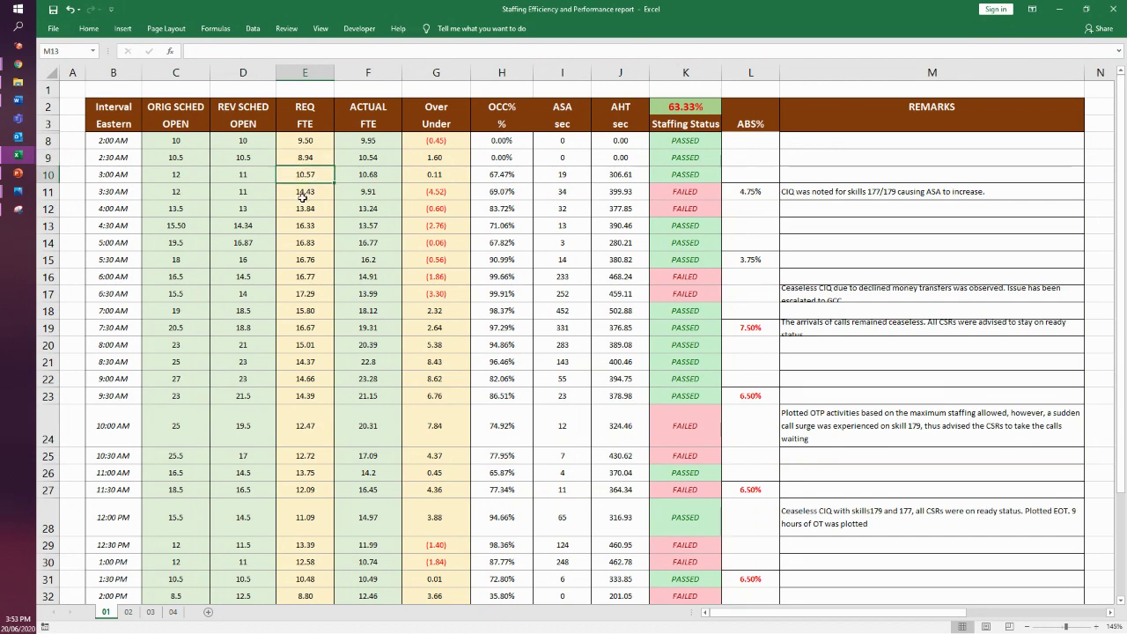
pyautogui.click(303, 193)
pyautogui.click(304, 210)
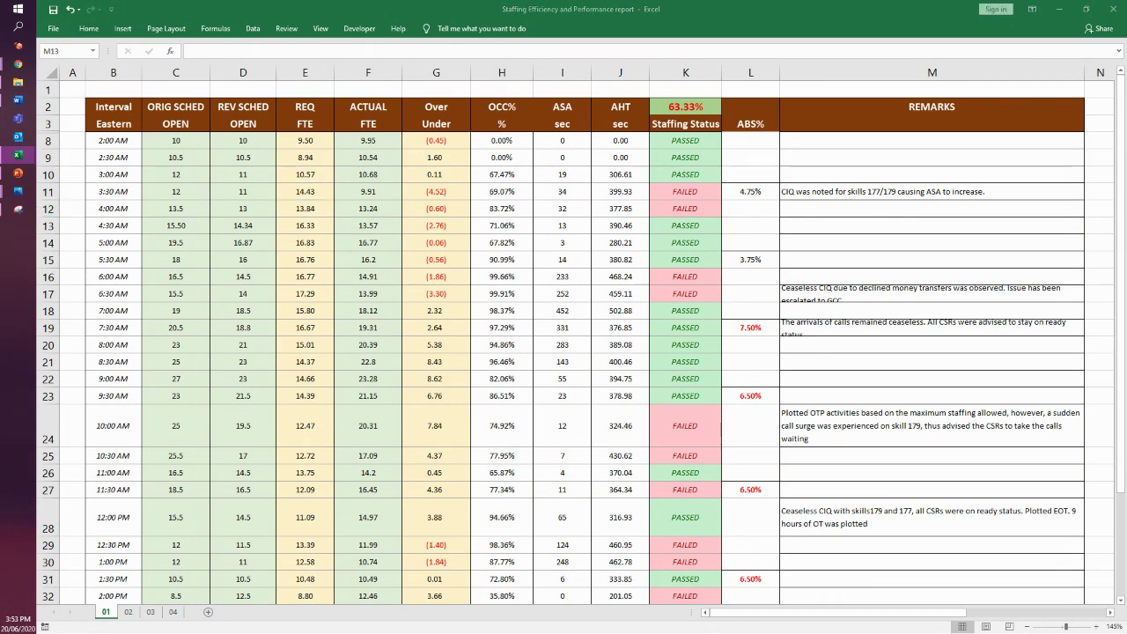
pyautogui.moveTo(299, 141); pyautogui.dragTo(316, 590)
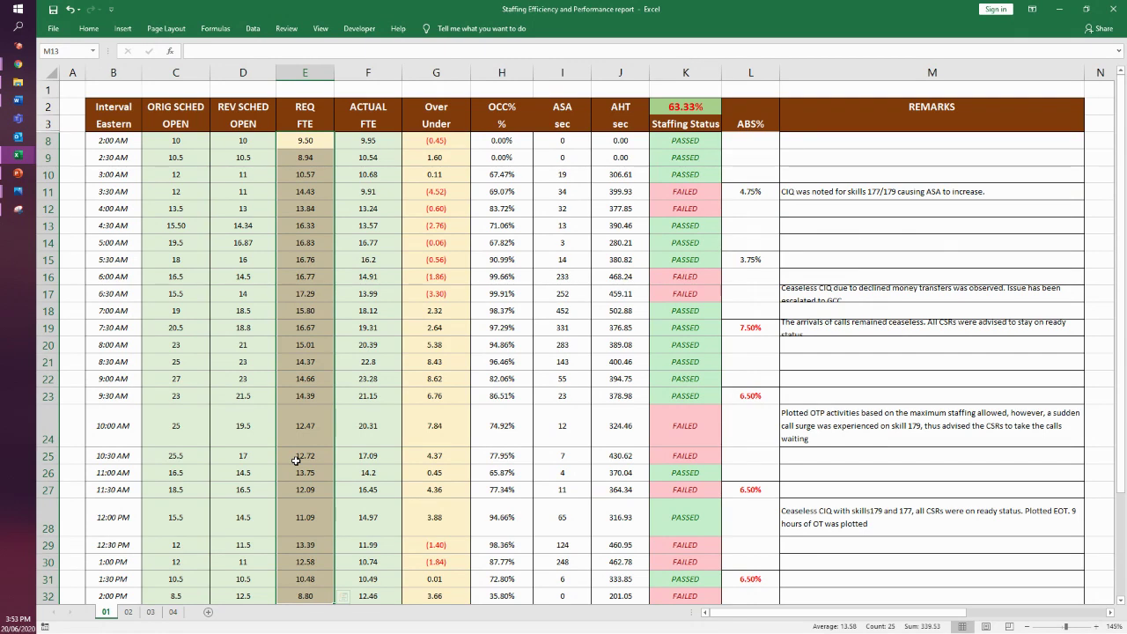
pyautogui.click(292, 331)
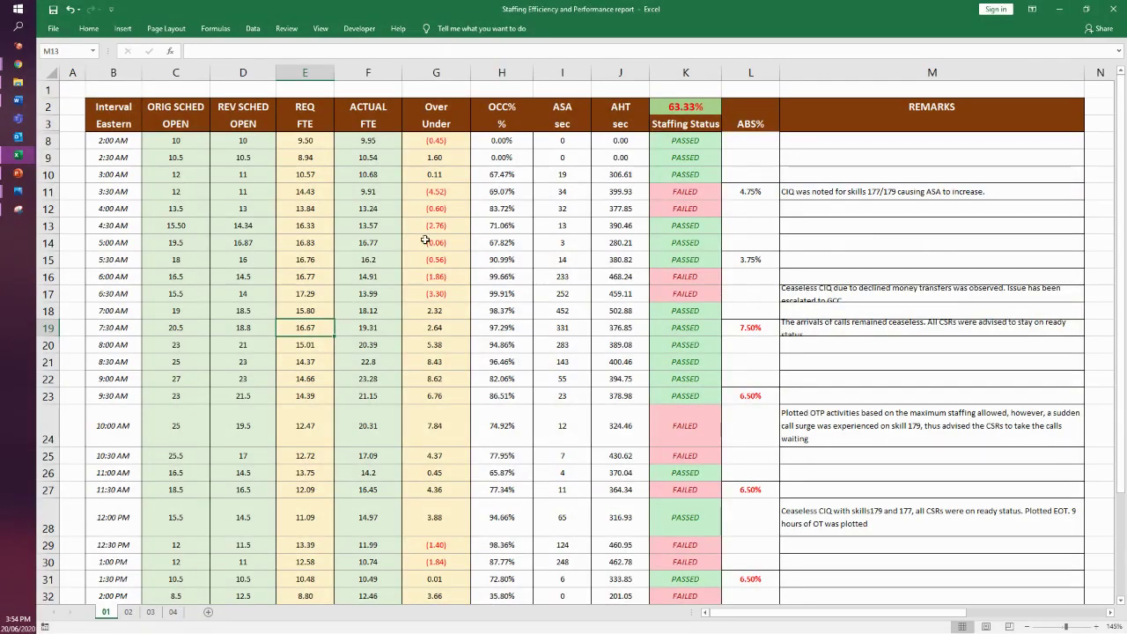
pyautogui.click(312, 141)
pyautogui.moveTo(325, 138); pyautogui.dragTo(298, 429)
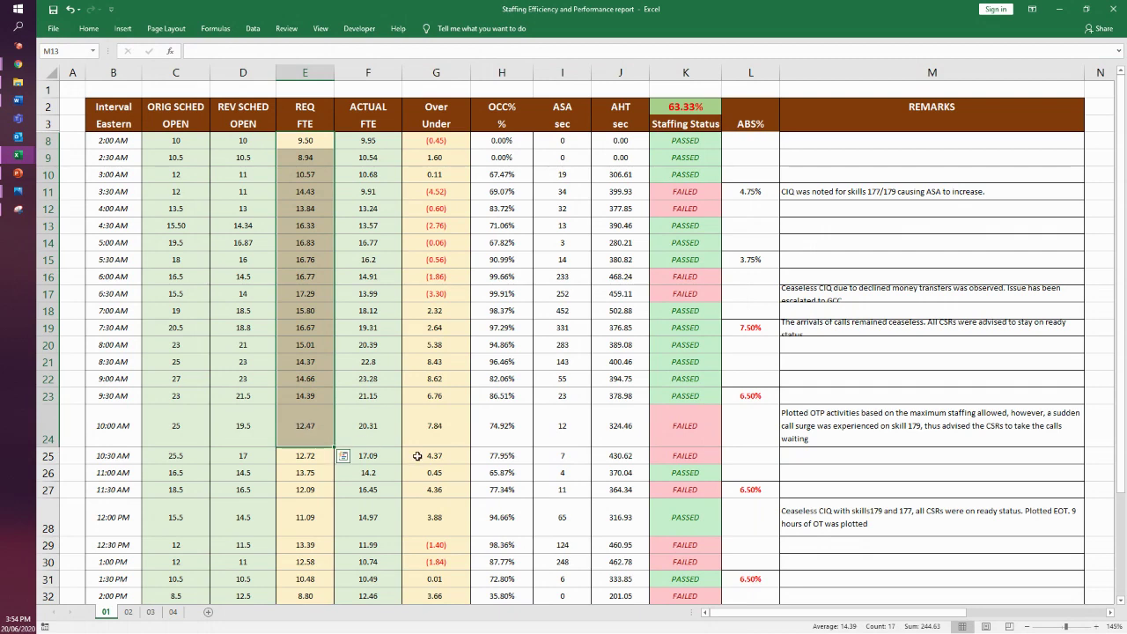
# - Reduce the height of row 24, which holds the 10:00 AM interval, and select its REQ FTE value
pyautogui.click(46, 429)
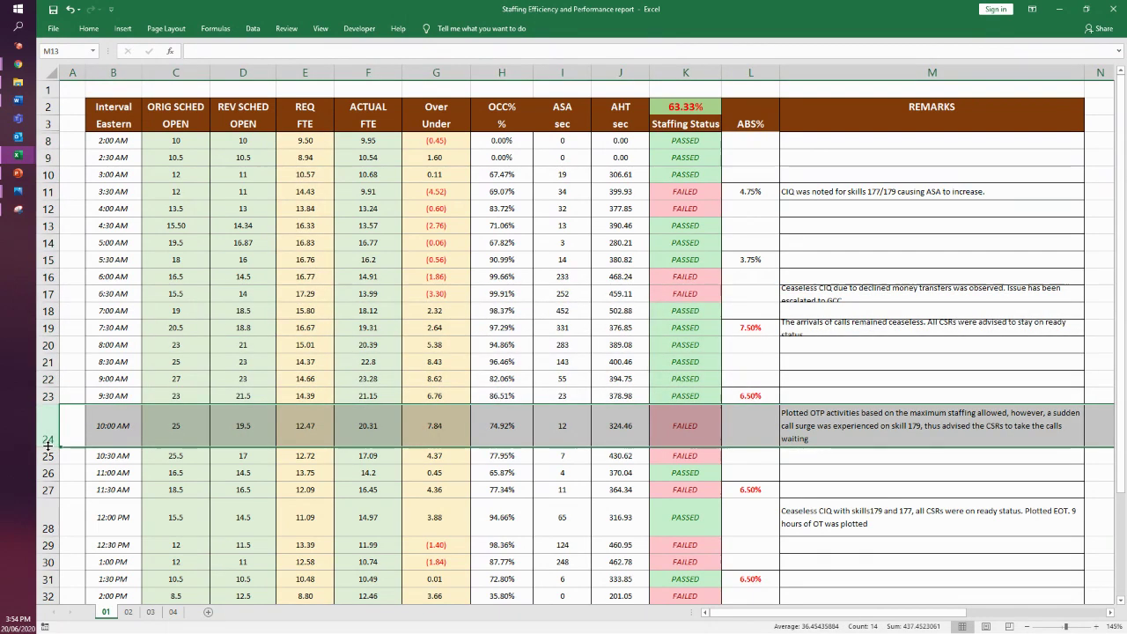
pyautogui.moveTo(46, 447); pyautogui.dragTo(46, 436)
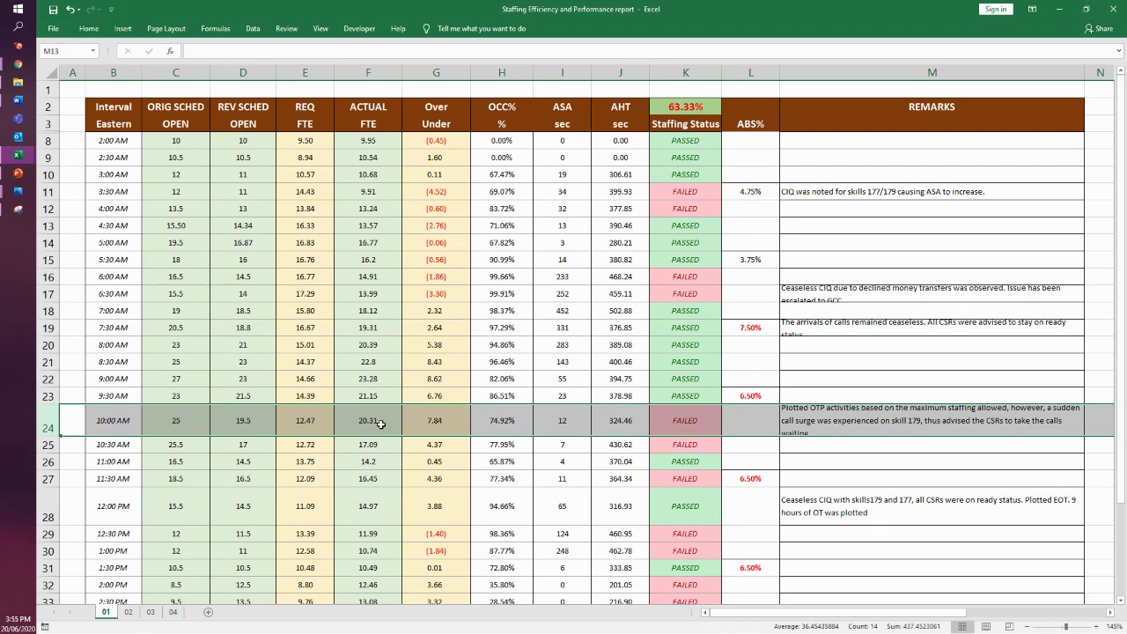
pyautogui.click(301, 422)
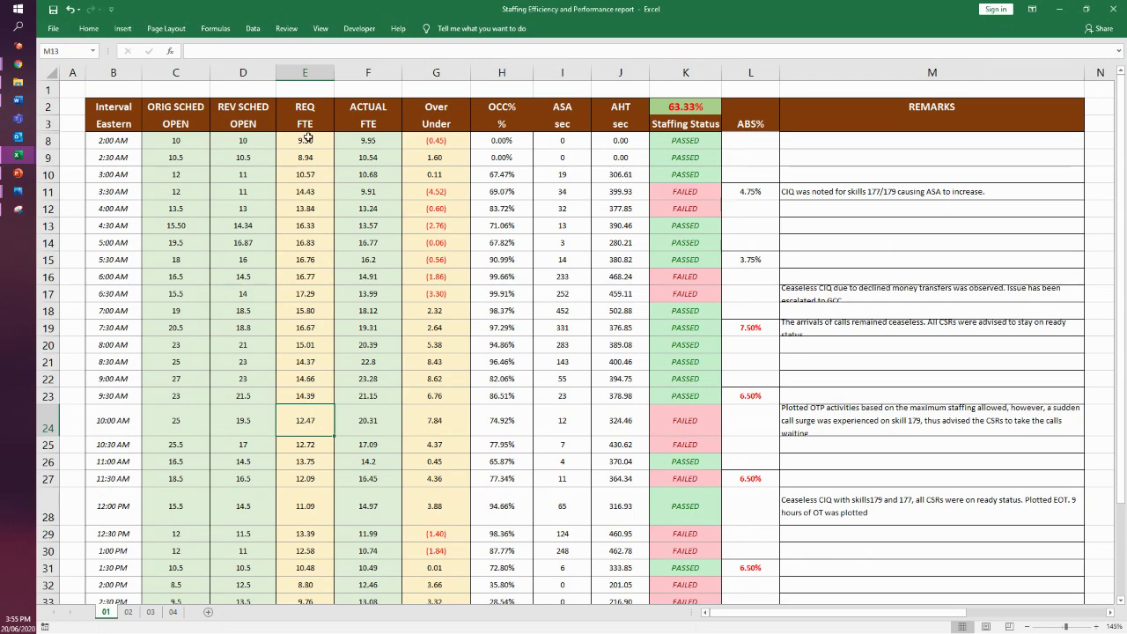
# - Review the required FTE for the full 2:00 AM to 4:30 PM range, focusing on the intervals up to 12:30 PM
pyautogui.moveTo(305, 140); pyautogui.dragTo(296, 599)
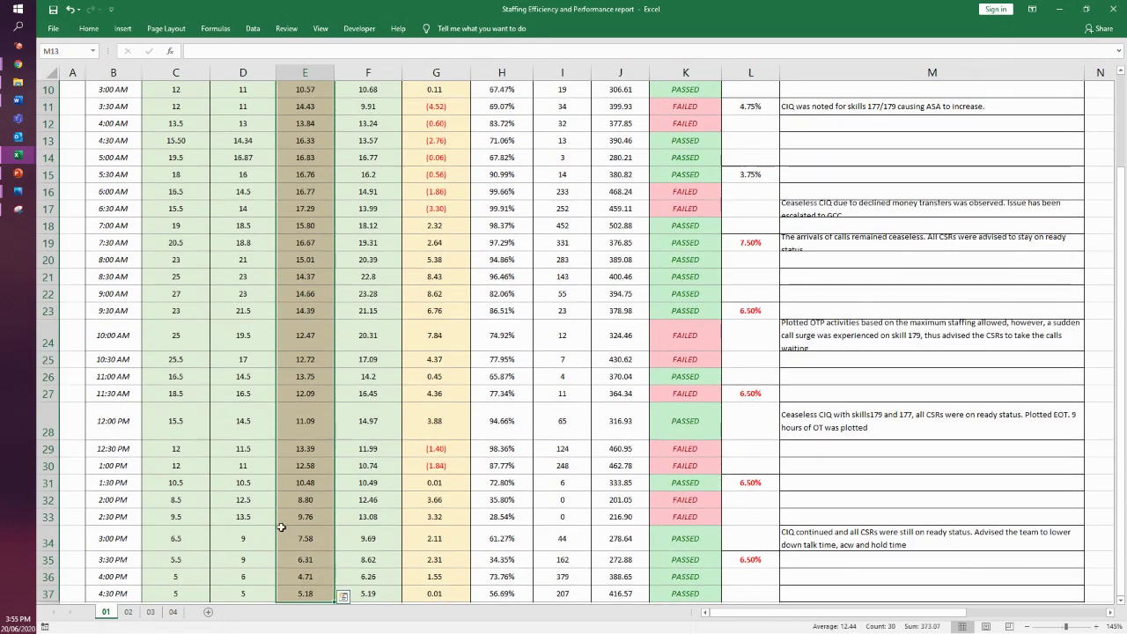
pyautogui.scroll(3, 270, 531)
pyautogui.click(303, 141)
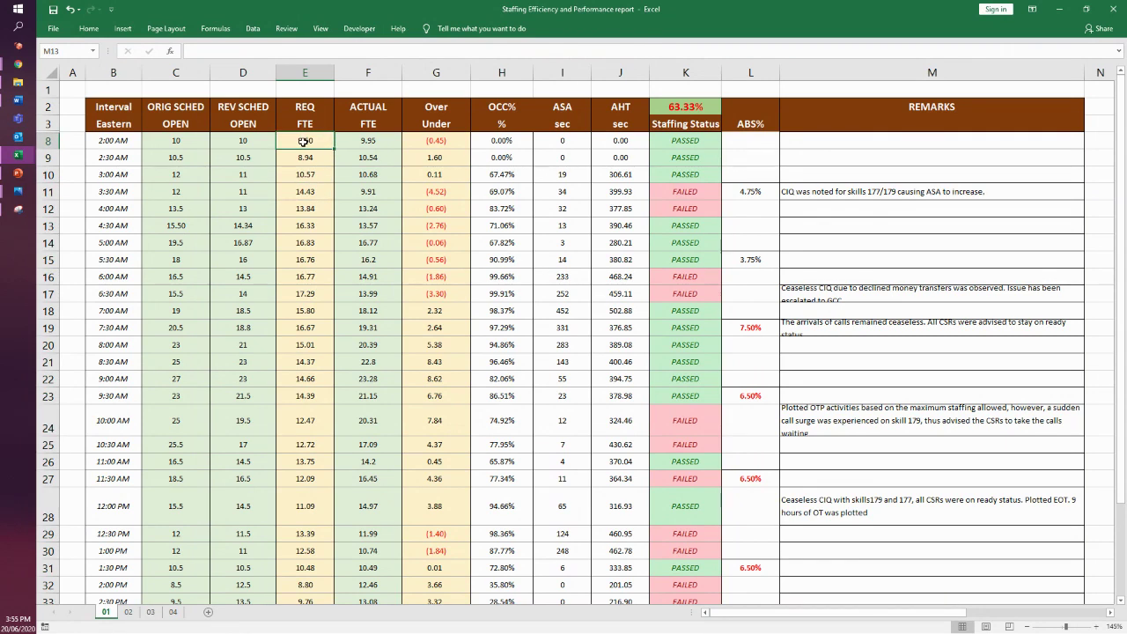
pyautogui.moveTo(313, 144); pyautogui.dragTo(313, 414)
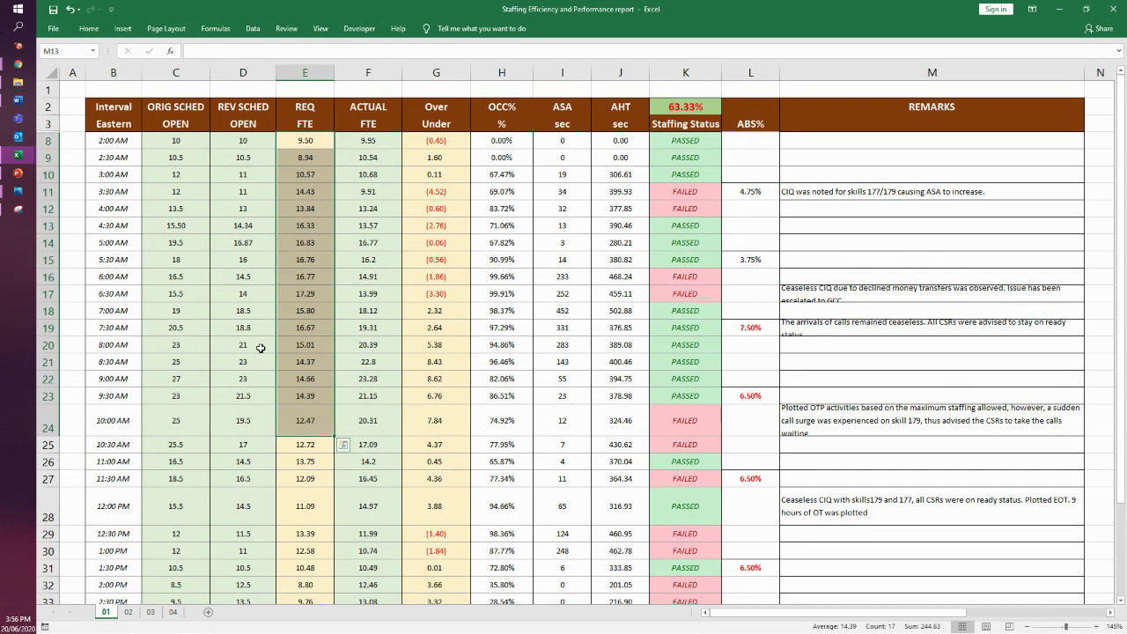
pyautogui.click(324, 310)
pyautogui.moveTo(292, 141); pyautogui.dragTo(294, 535)
pyautogui.click(291, 452)
pyautogui.click(309, 262)
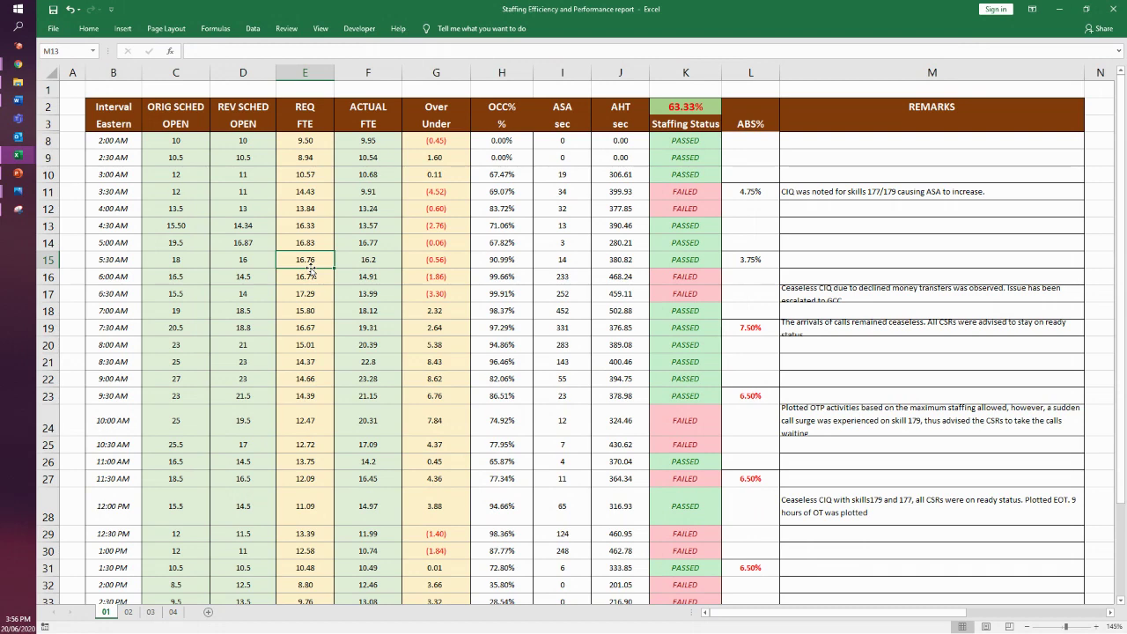
# - Review the morning REQ FTE values from the 2:00 AM interval through 10:00 AM
pyautogui.click(305, 143)
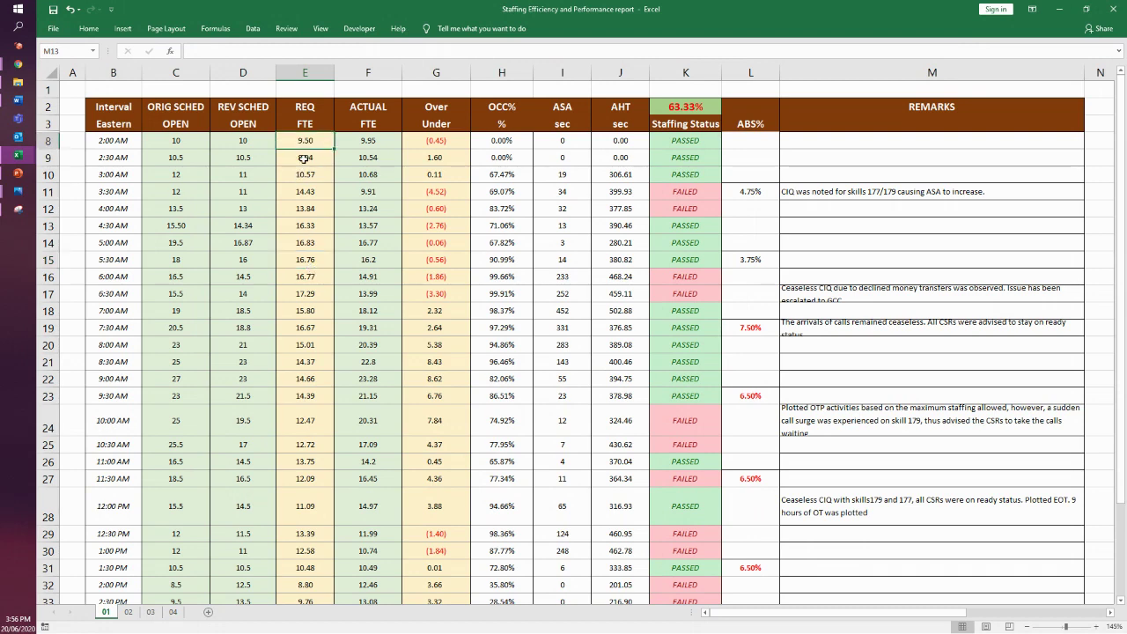
pyautogui.click(304, 417)
pyautogui.moveTo(310, 140); pyautogui.dragTo(301, 430)
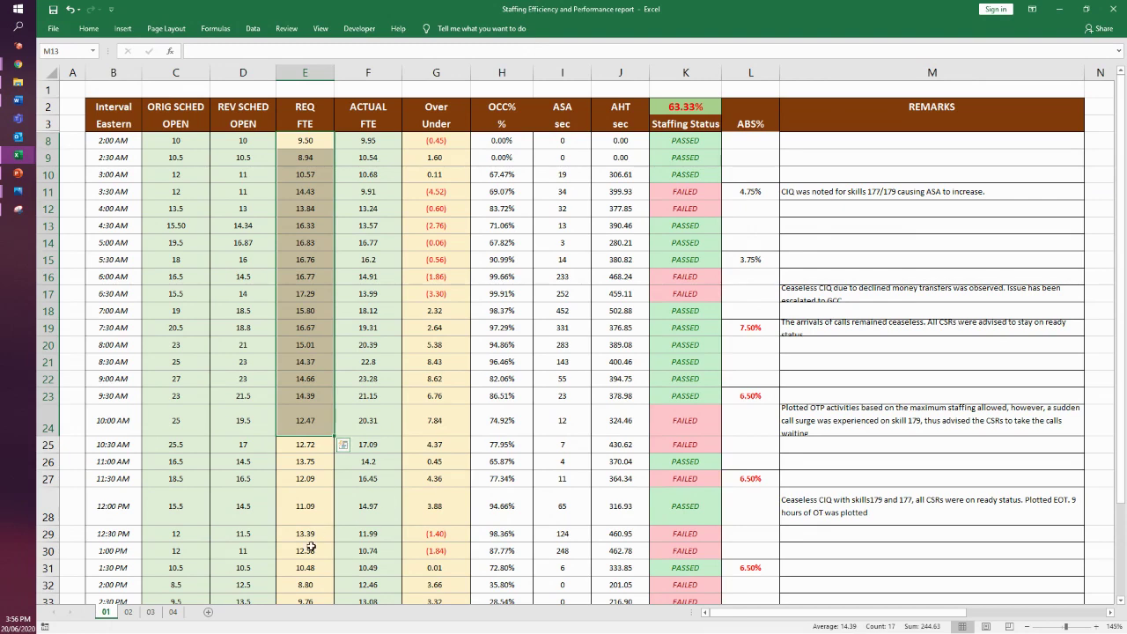
pyautogui.click(305, 274)
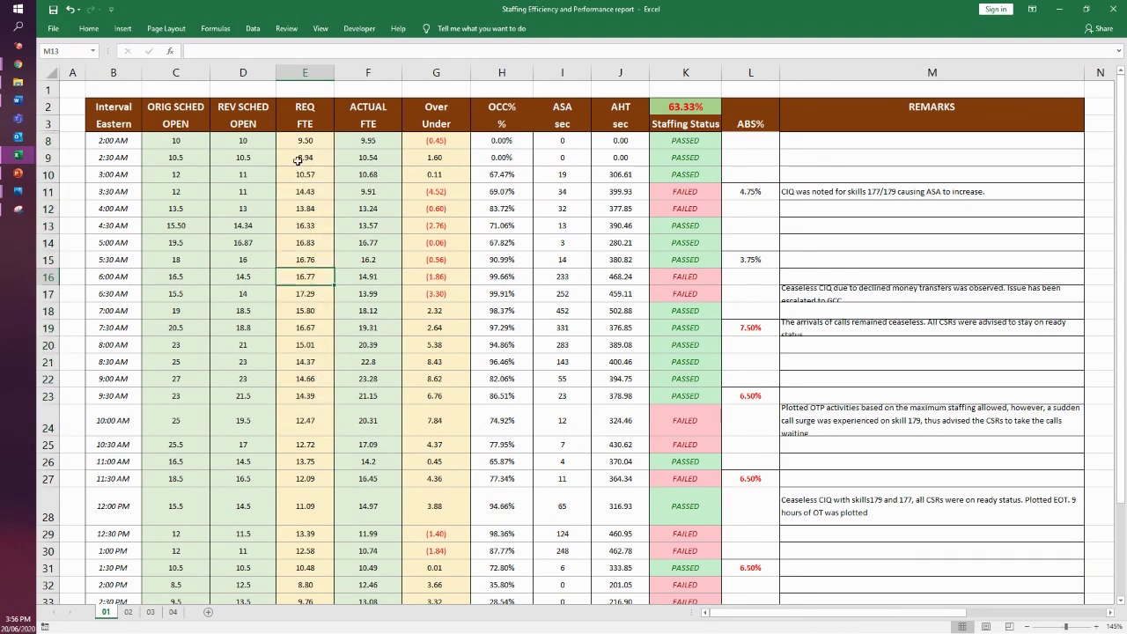
pyautogui.click(298, 141)
pyautogui.moveTo(298, 212); pyautogui.dragTo(304, 382)
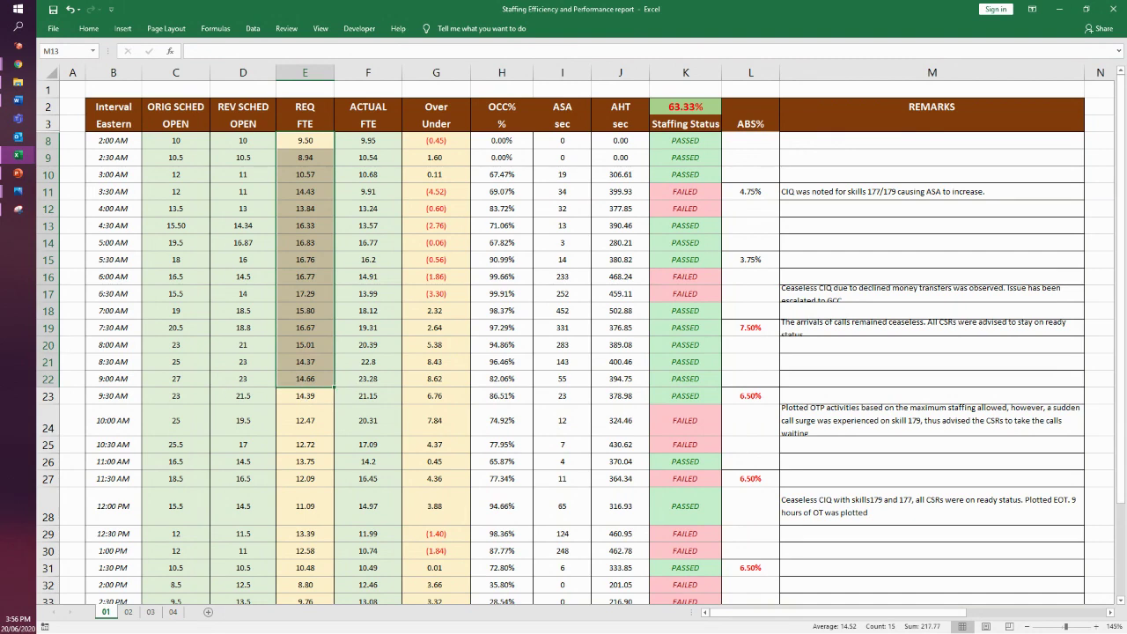
# - Switch to the Techburn Intraday Requirement workbook and examine the June dates and the interval requirements for 01-Jun and 02-Jun
pyautogui.hotkey('alt', 'Tab')
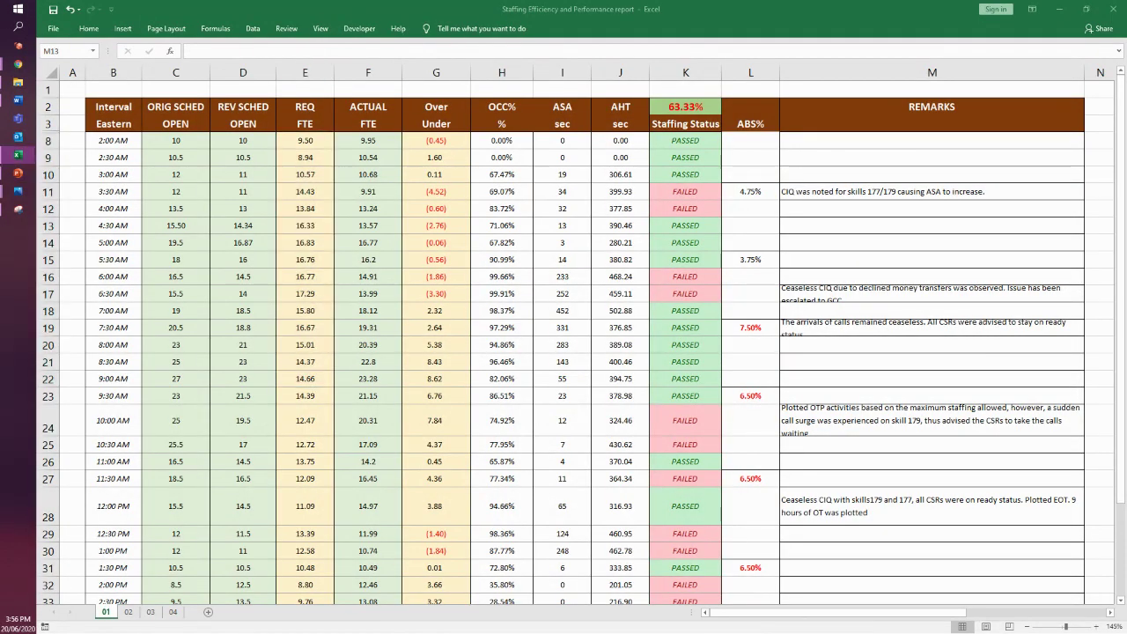
pyautogui.doubleClick(671, 150)
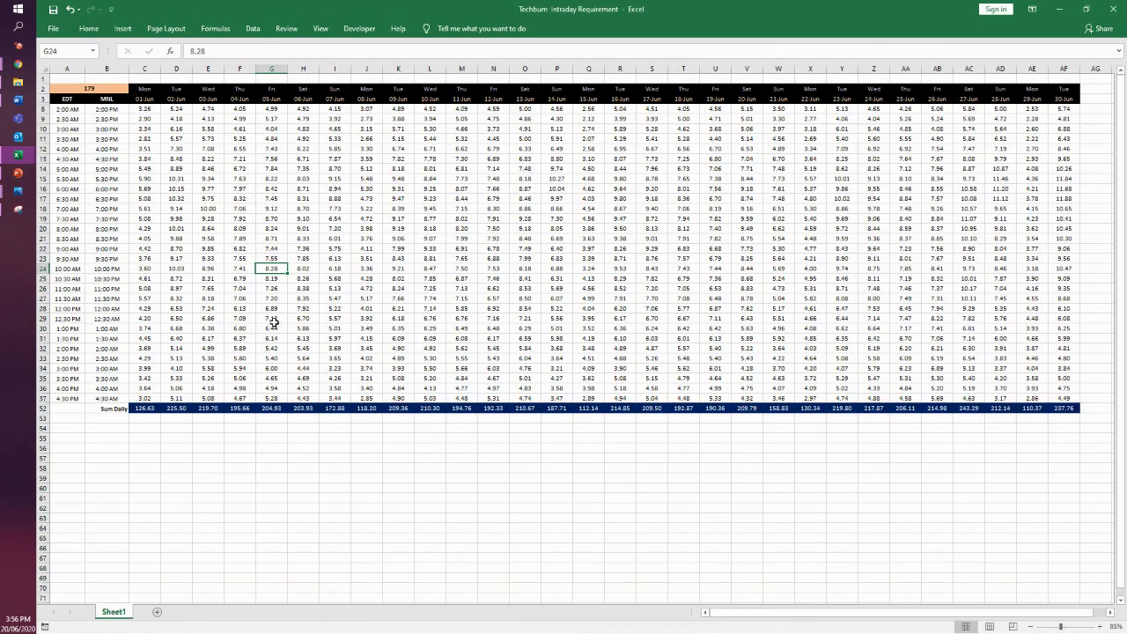
pyautogui.moveTo(150, 101); pyautogui.dragTo(1061, 98)
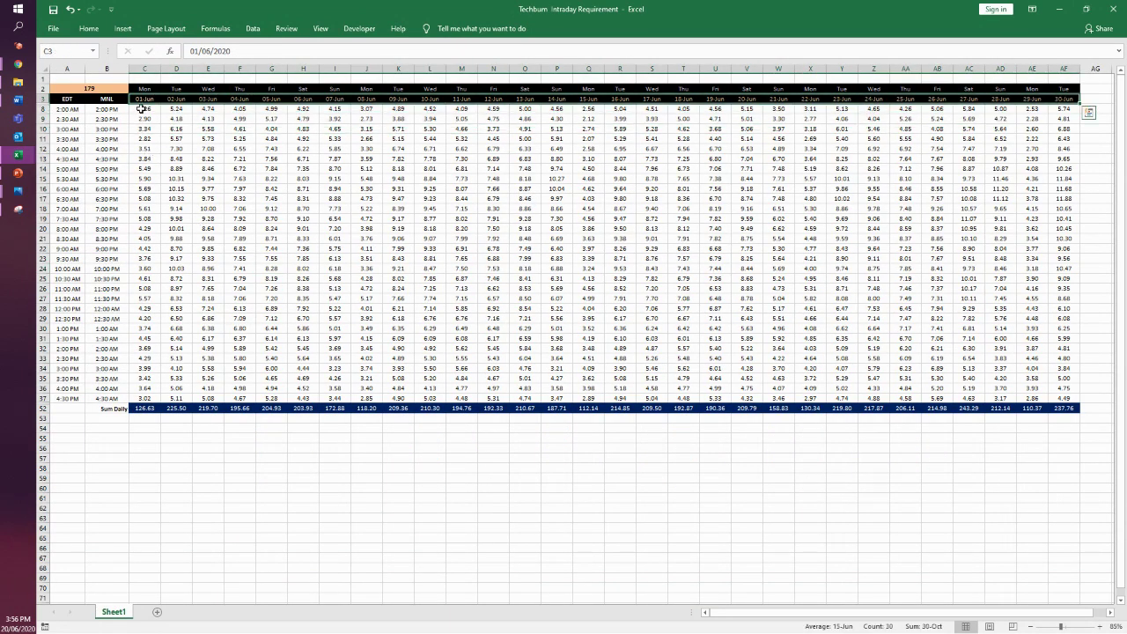
pyautogui.moveTo(141, 109); pyautogui.dragTo(154, 398)
pyautogui.moveTo(179, 109); pyautogui.dragTo(176, 379)
# - Place the requirement workbook in a smaller window over the report and compare its 02-Jun values with the REQ FTE column
pyautogui.doubleClick(459, 7)
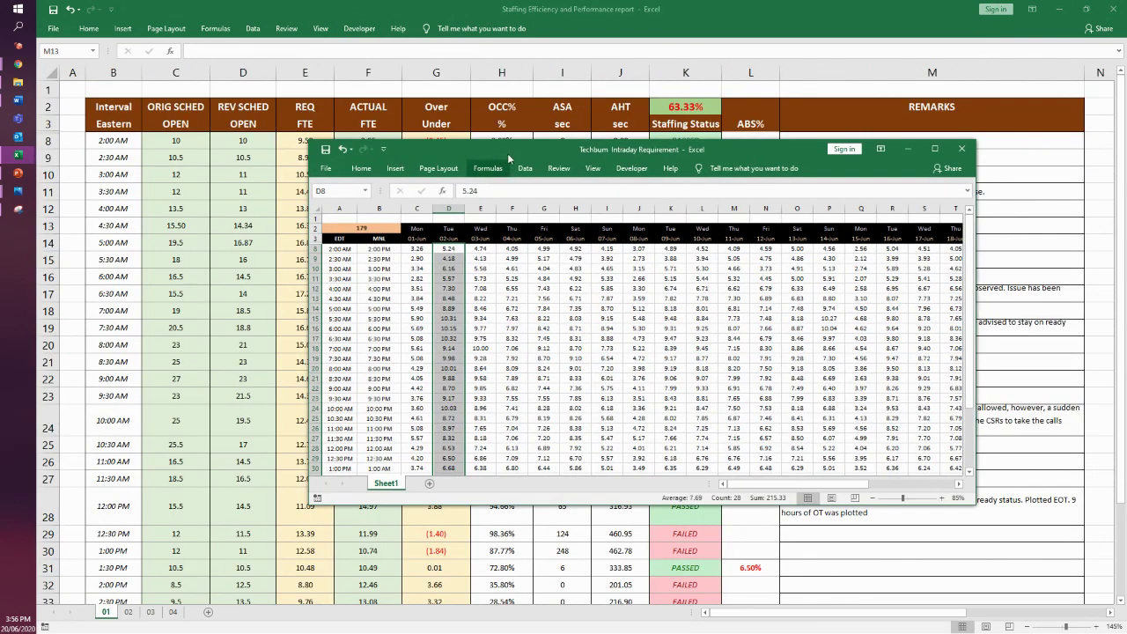
pyautogui.moveTo(507, 153); pyautogui.dragTo(701, 113)
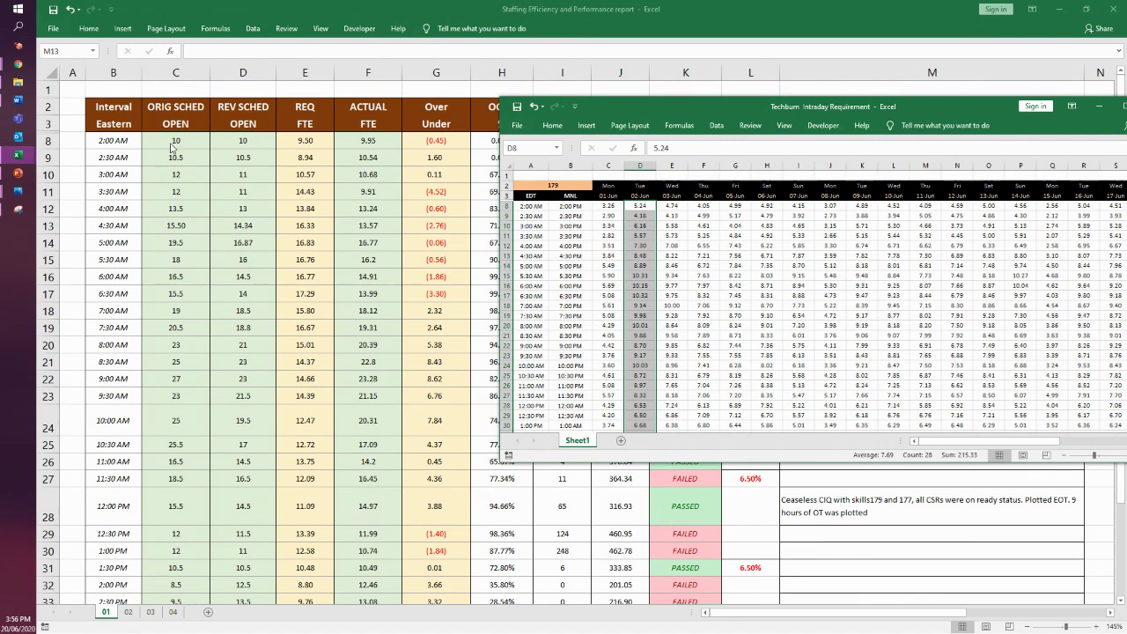
pyautogui.click(647, 217)
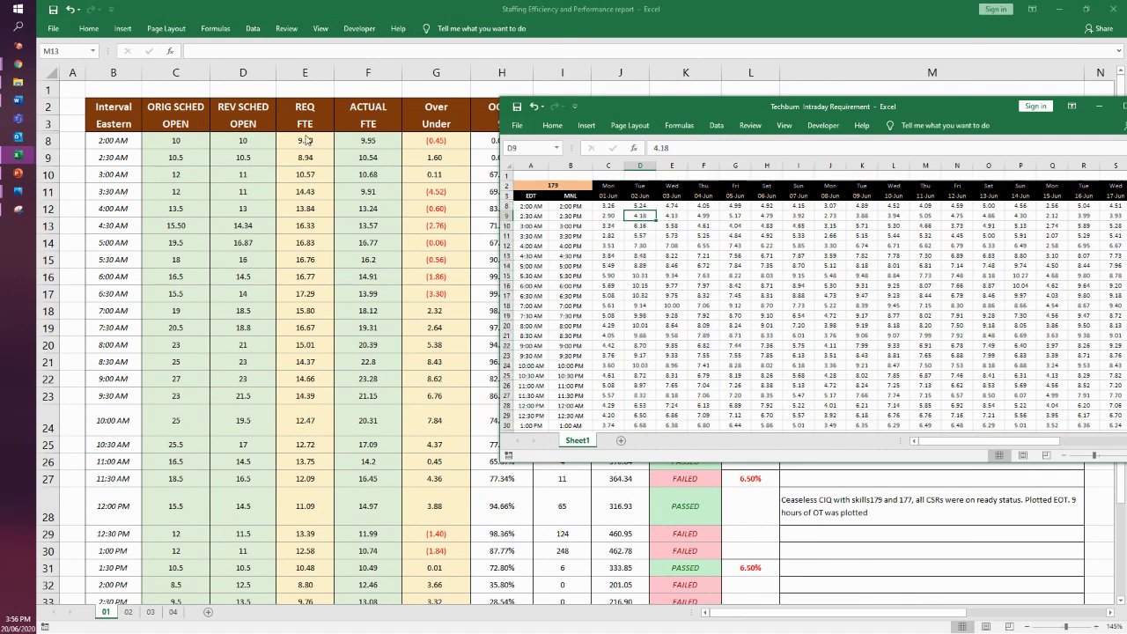
pyautogui.click(306, 141)
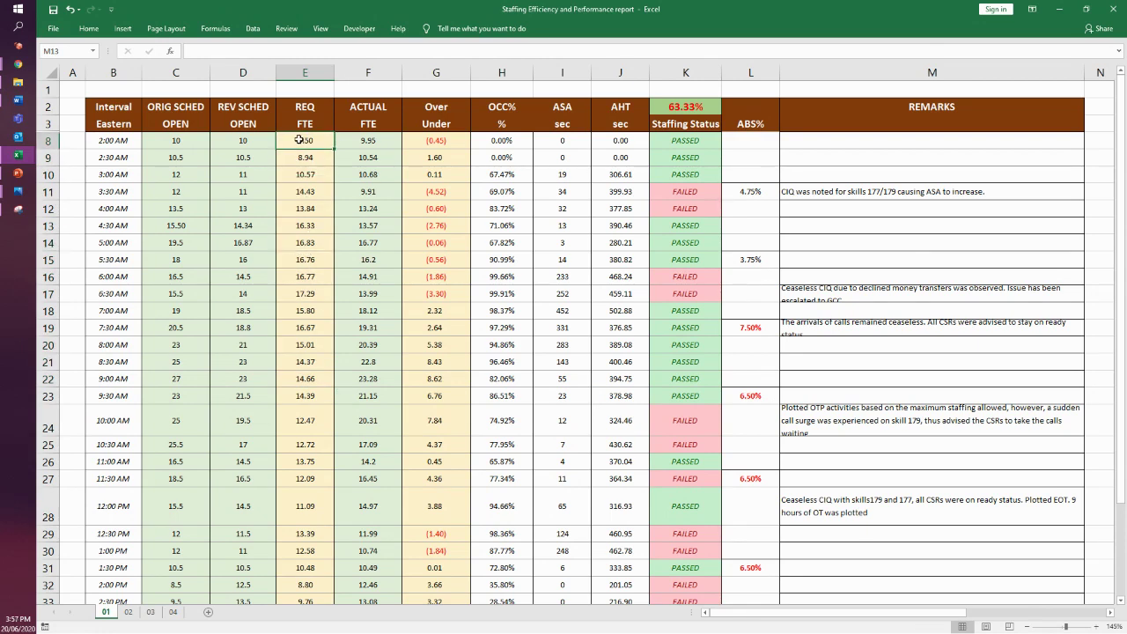
pyautogui.moveTo(299, 140); pyautogui.dragTo(299, 337)
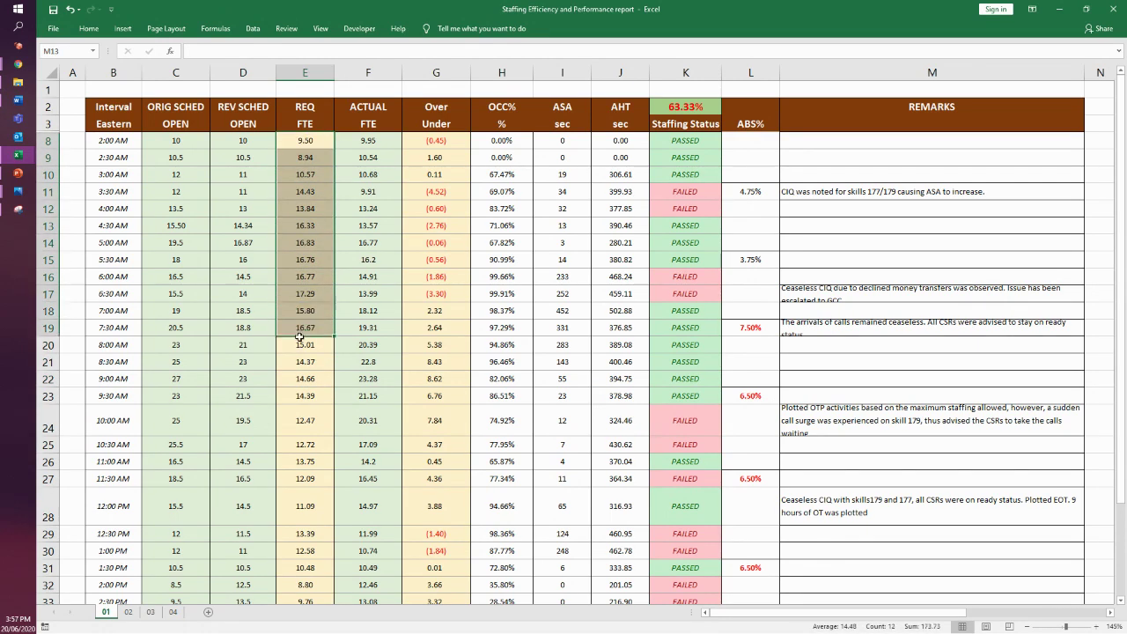
# - Clear the REV SCHED OPEN and ACTUAL FTE values for the 2:00 AM to 10:00 AM intervals
pyautogui.click(257, 145)
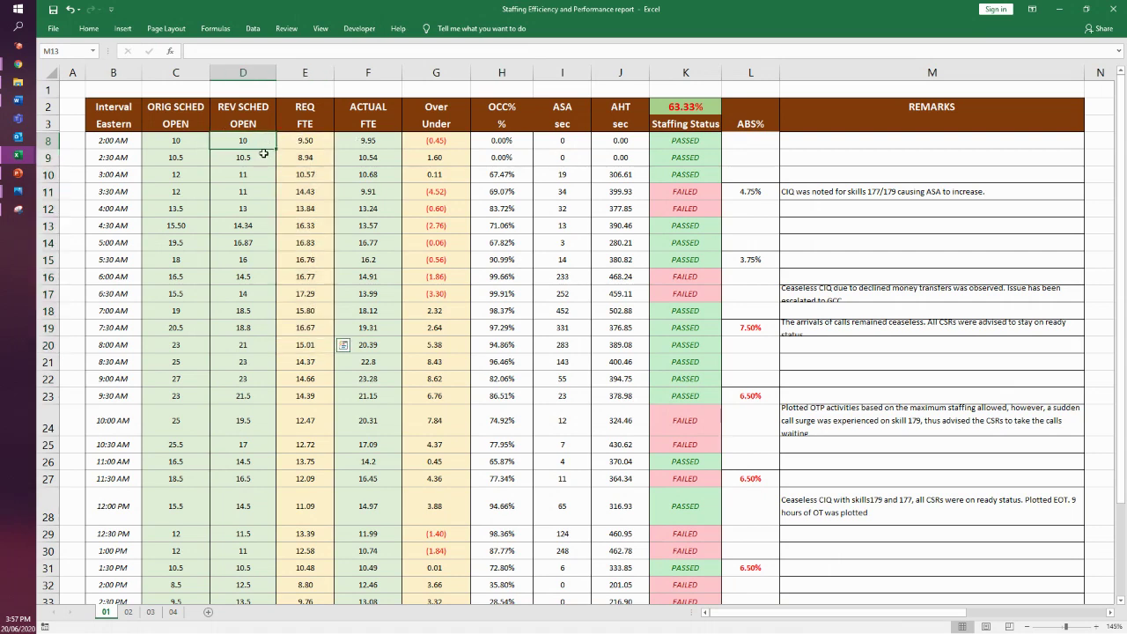
pyautogui.moveTo(263, 154); pyautogui.dragTo(243, 407)
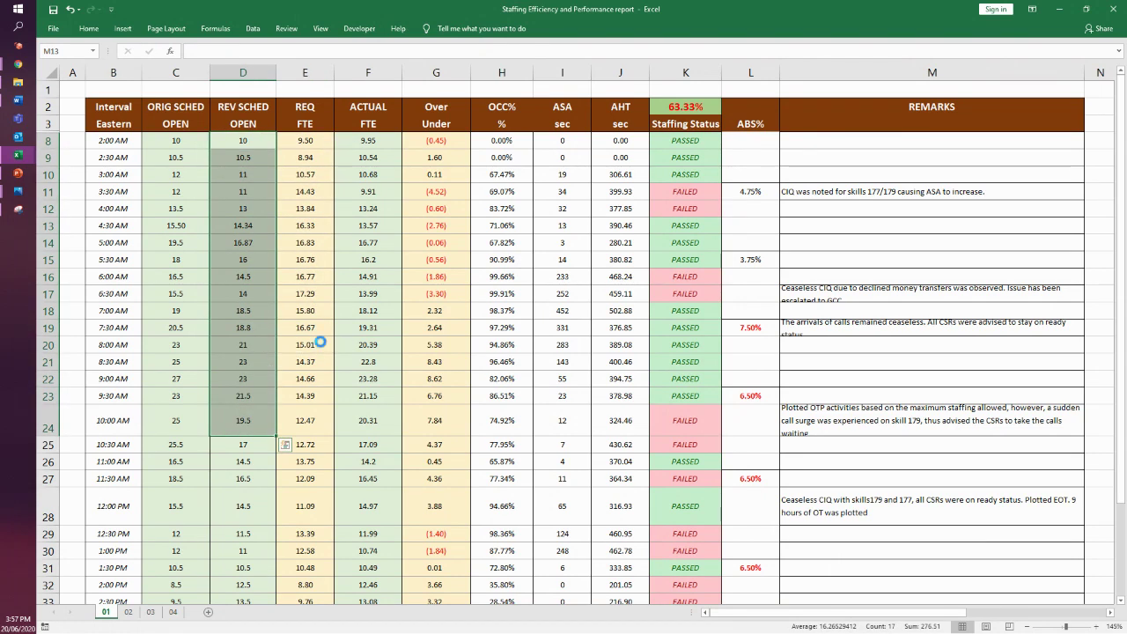
pyautogui.press('Delete')
pyautogui.moveTo(368, 140); pyautogui.dragTo(368, 420)
pyautogui.press('Delete')
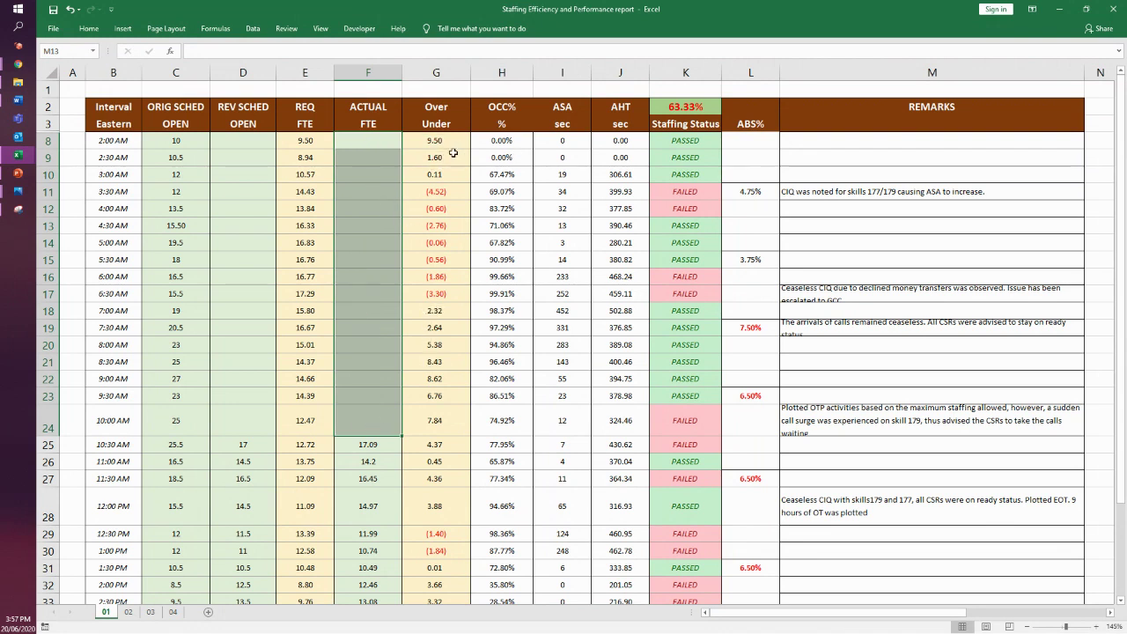
# - Copy the Over/Under formula from the 2:00 AM row down through the rest of the column
pyautogui.moveTo(440, 140)
pyautogui.mouseDown()
pyautogui.moveTo(432, 218)
pyautogui.moveTo(453, 144)
pyautogui.moveTo(433, 148)
pyautogui.moveTo(456, 143)
pyautogui.mouseUp()
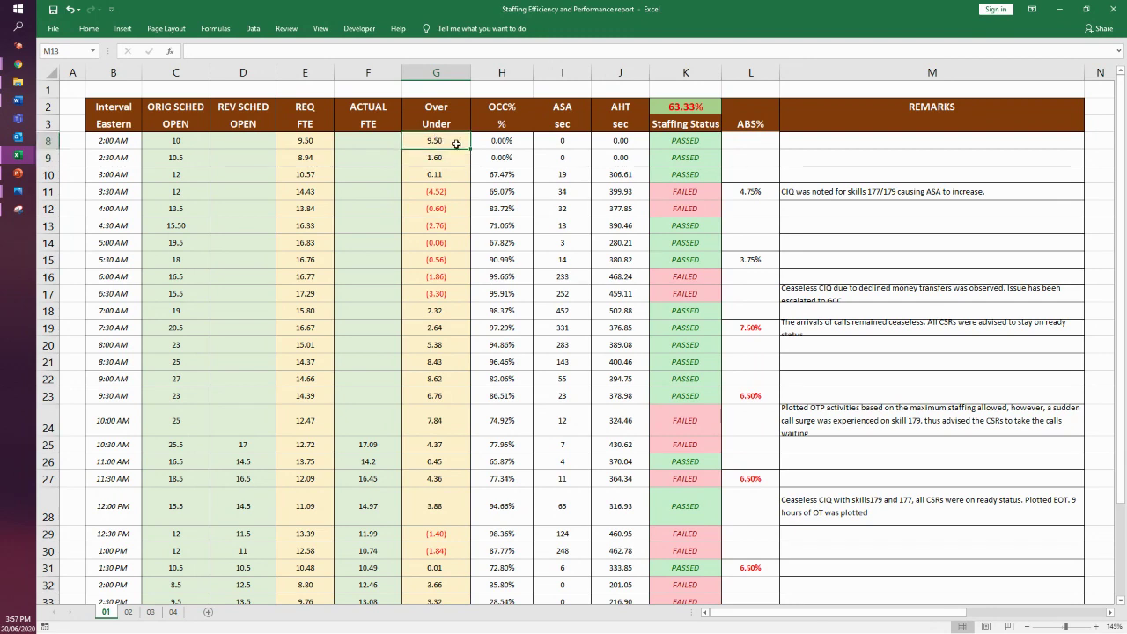
pyautogui.hotkey('ctrl', 'shift', 'Down')
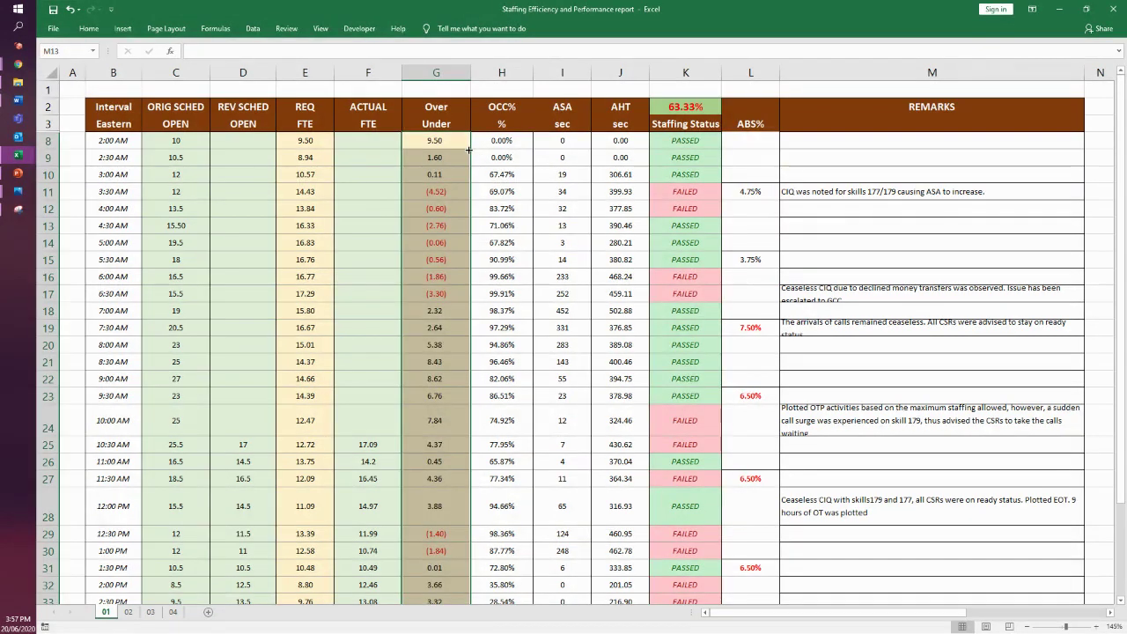
pyautogui.hotkey('ctrl', 'v')
pyautogui.click(435, 141)
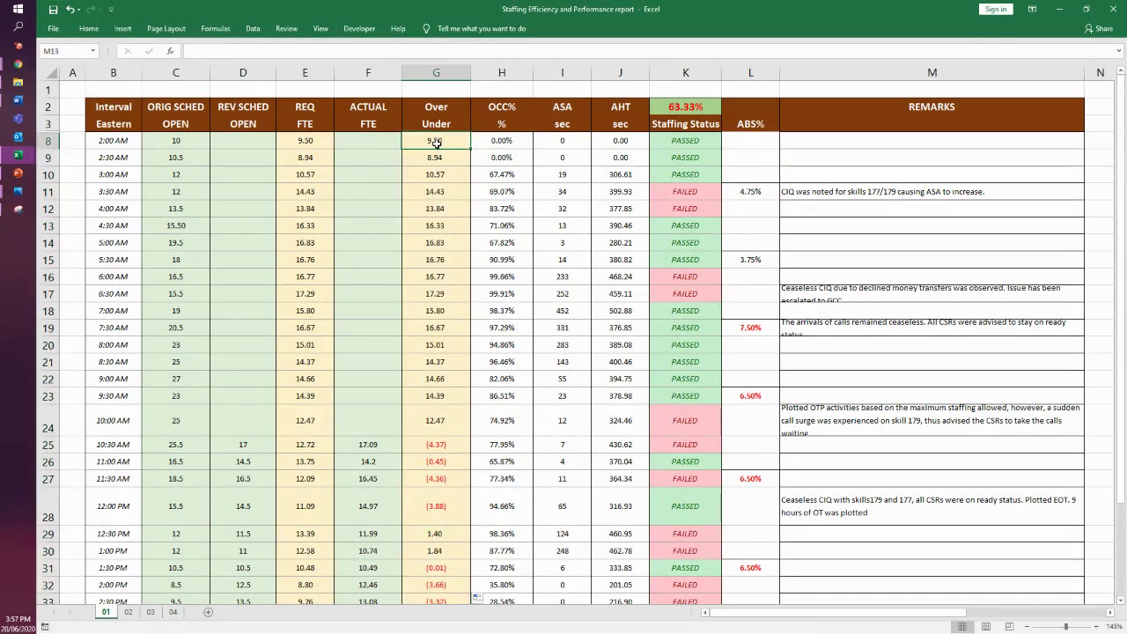
# - Clear the Over/Under values and reset OCC%, ASA and AHT to zero for the 2:00 AM to 10:00 AM intervals
pyautogui.moveTo(435, 140); pyautogui.dragTo(443, 435)
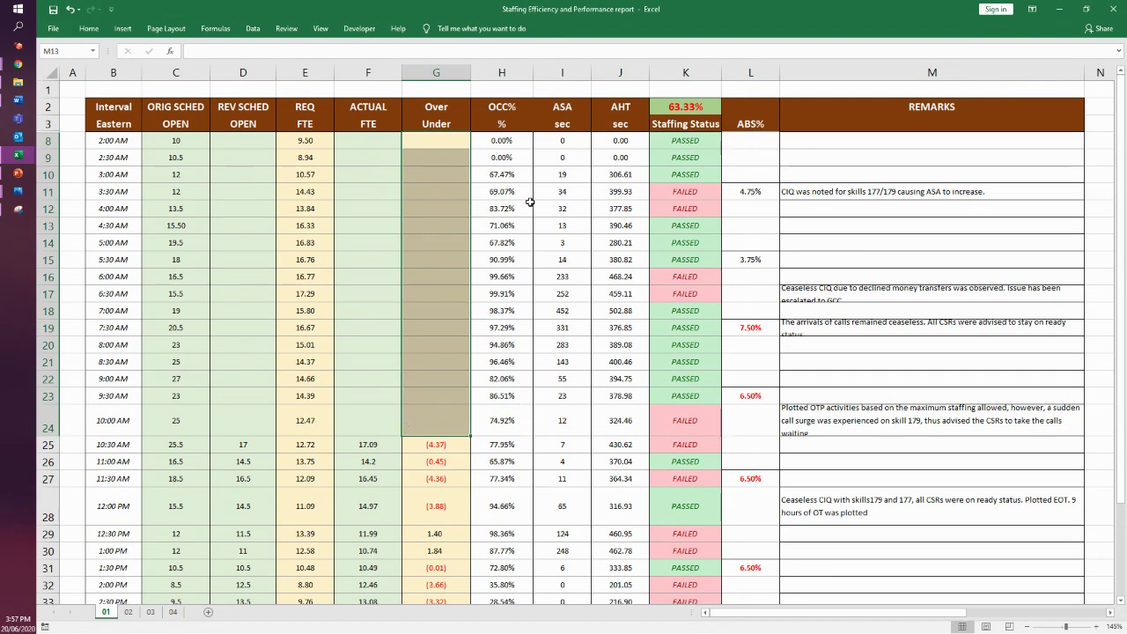
pyautogui.click(502, 137)
pyautogui.moveTo(502, 137); pyautogui.dragTo(621, 427)
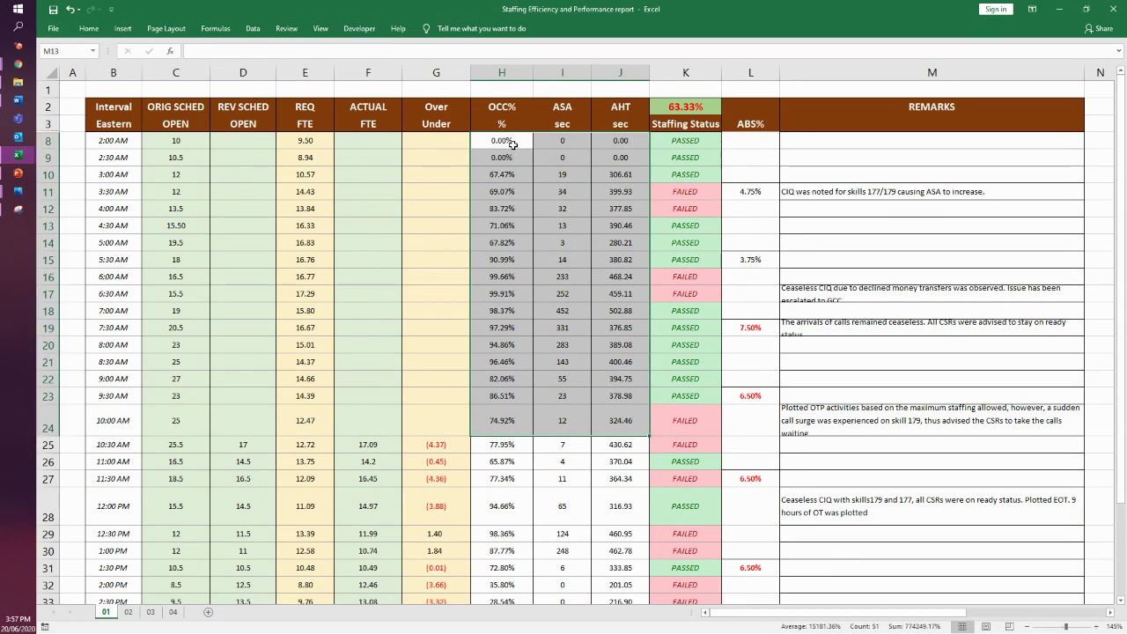
pyautogui.moveTo(515, 143); pyautogui.dragTo(608, 420)
pyautogui.press('Delete')
# - Set every Staffing Status from 2:00 AM to 10:00 AM to PASSED and clear the ABS% and REMARKS entries for those intervals
pyautogui.moveTo(685, 140); pyautogui.dragTo(691, 420)
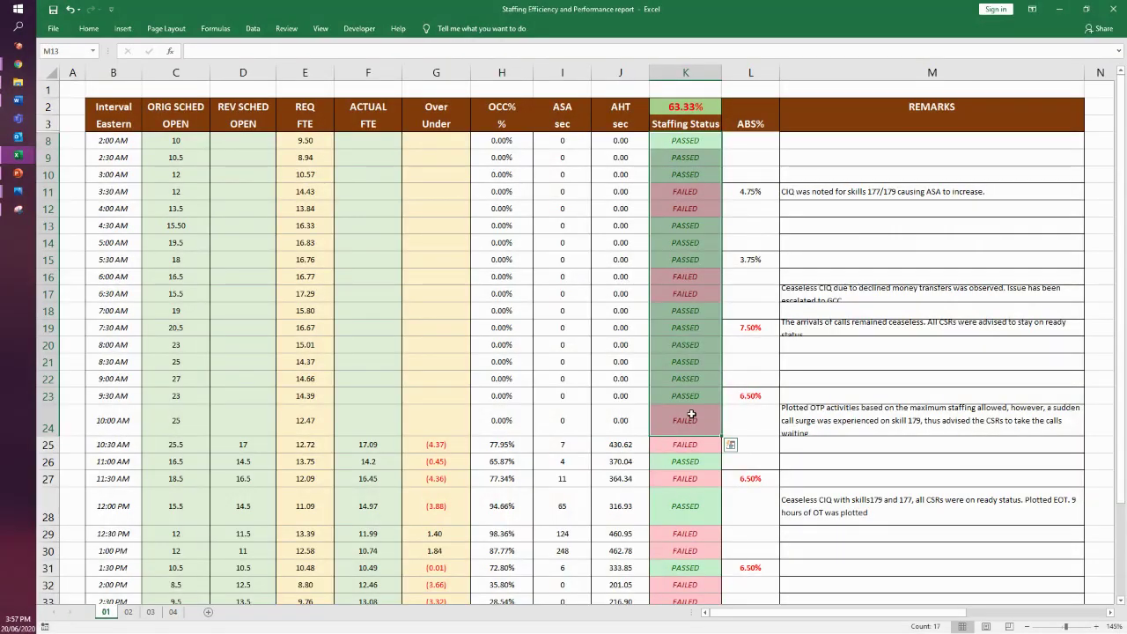
pyautogui.click(750, 345)
pyautogui.moveTo(741, 169); pyautogui.dragTo(861, 424)
pyautogui.press('Delete')
pyautogui.click(352, 398)
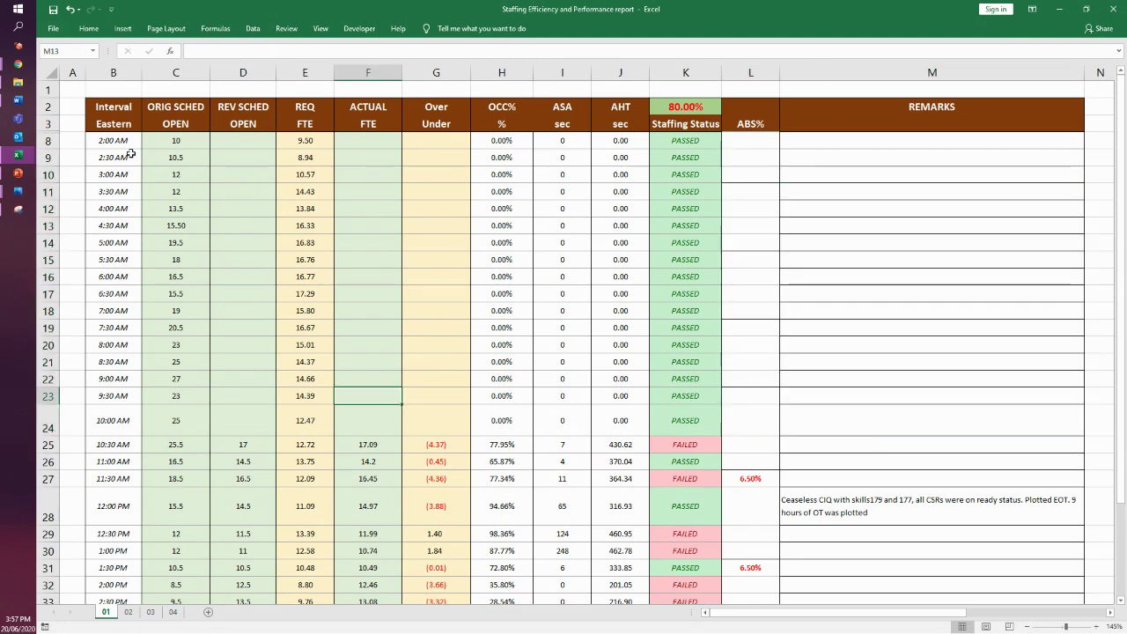
# - Examine the cleared report block through 10:00 AM against the daily interval requirements in the Techburn Intraday Requirement workbook
pyautogui.moveTo(97, 106); pyautogui.dragTo(858, 429)
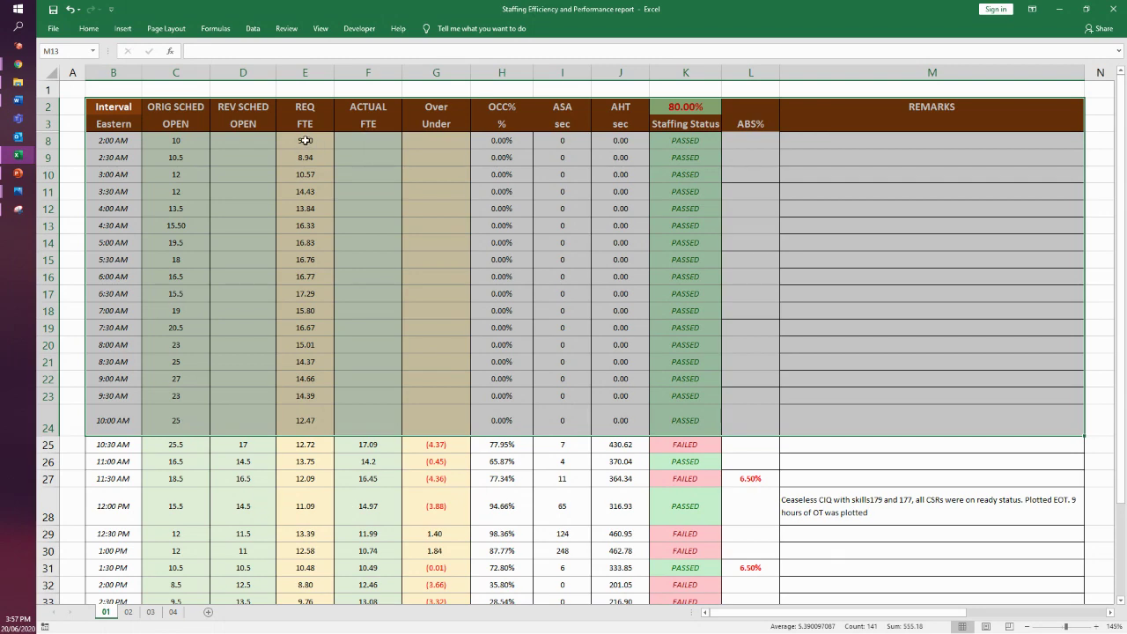
pyautogui.hotkey('alt', 'Tab')
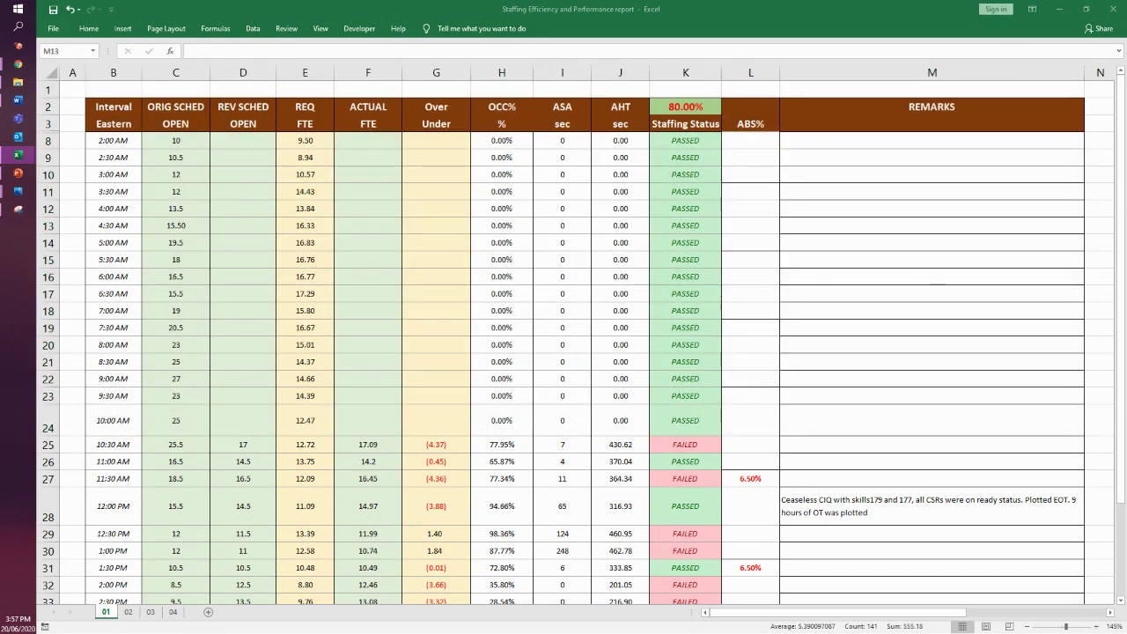
pyautogui.click(647, 225)
pyautogui.click(641, 296)
pyautogui.click(730, 295)
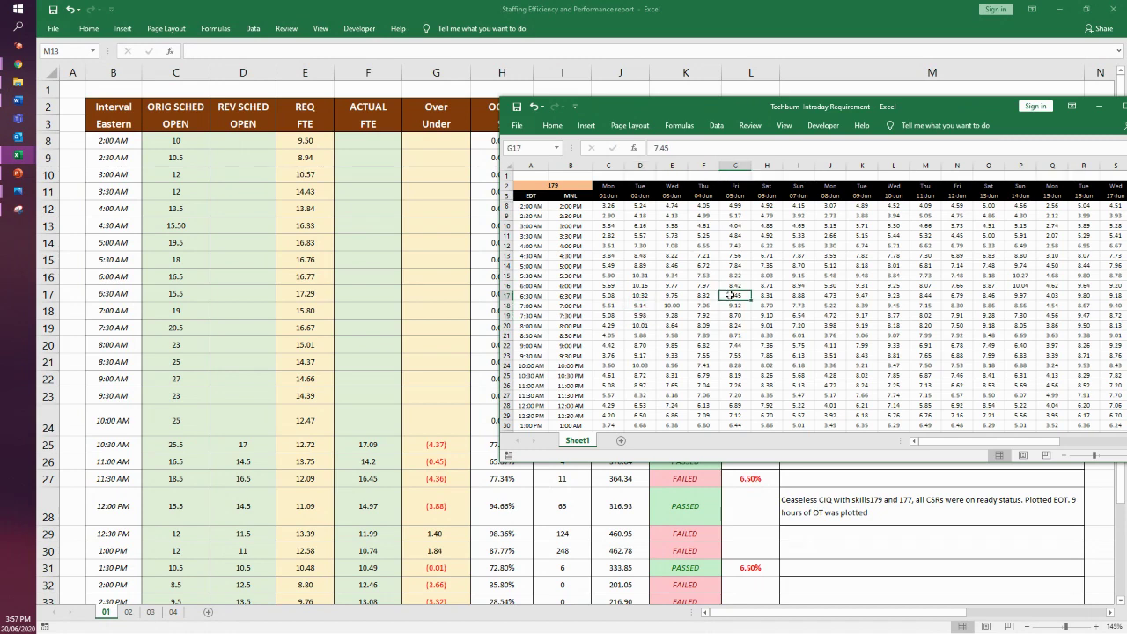
pyautogui.moveTo(674, 207); pyautogui.dragTo(674, 385)
pyautogui.click(893, 386)
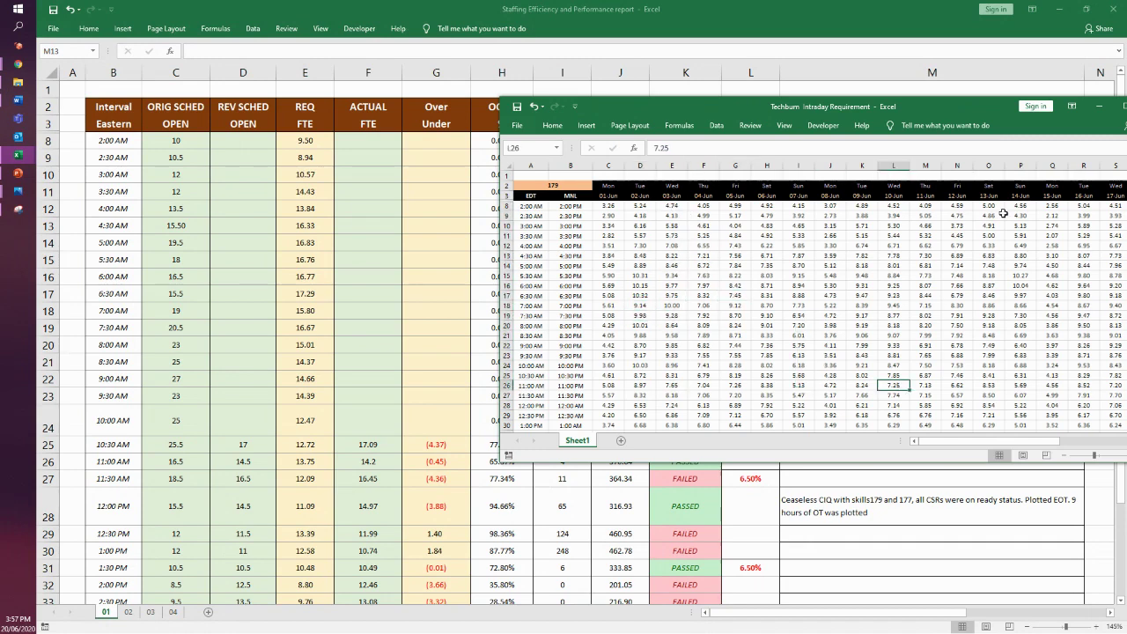
pyautogui.click(1099, 107)
# - Review the report columns from ACTUAL FTE to Staffing Status for the intervals up to 10:00 AM
pyautogui.click(368, 396)
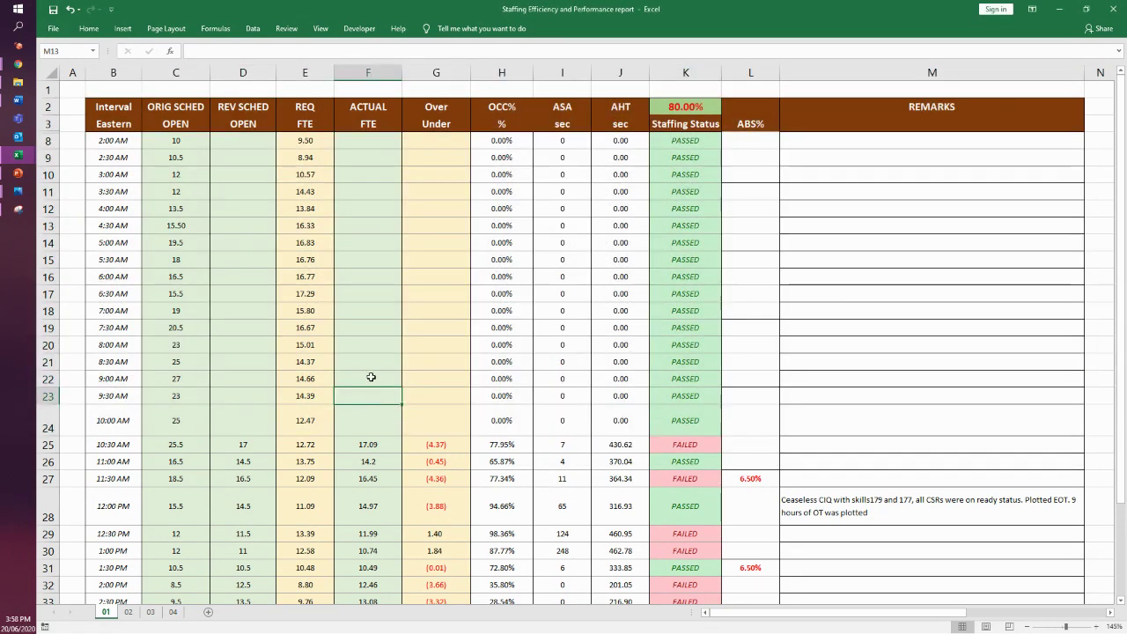
pyautogui.click(367, 142)
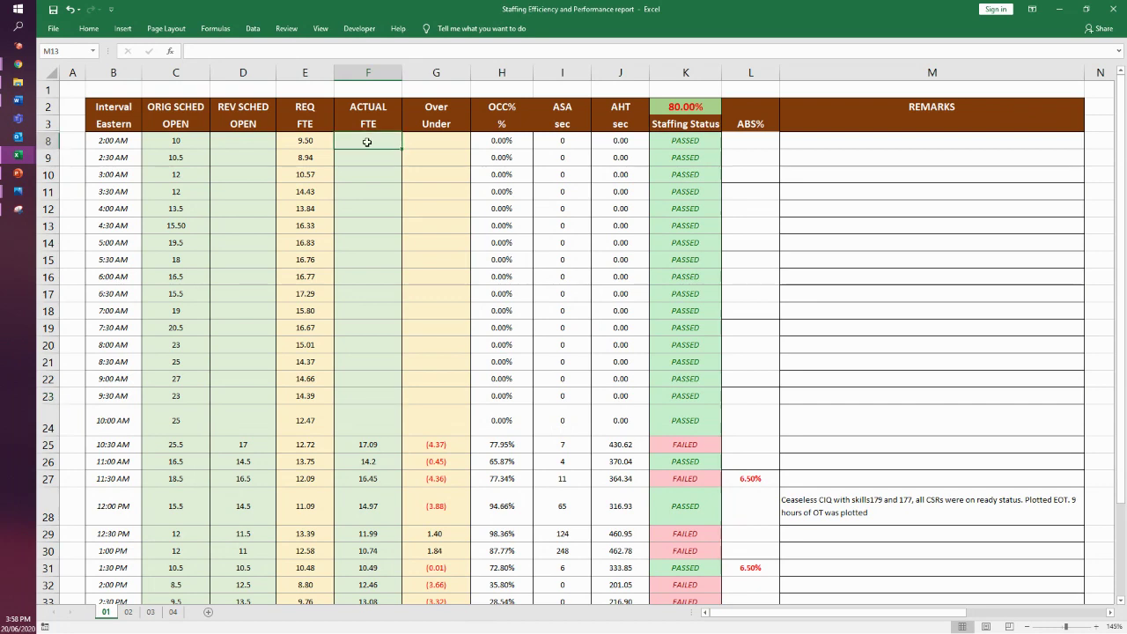
pyautogui.click(426, 145)
pyautogui.click(480, 146)
pyautogui.click(593, 154)
pyautogui.click(678, 155)
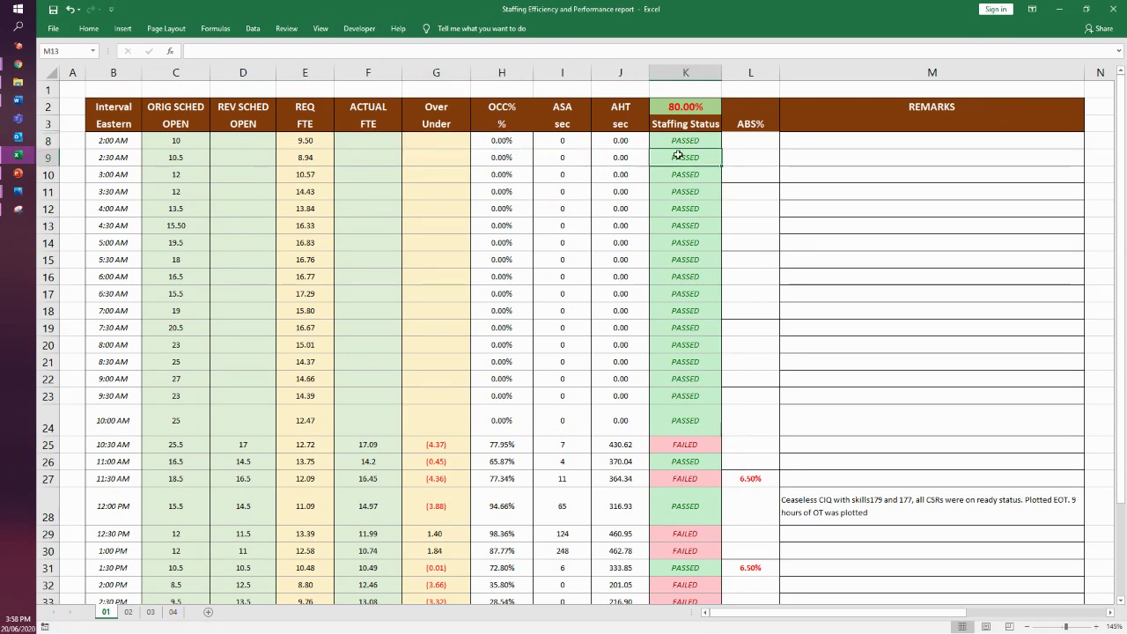
pyautogui.click(698, 331)
pyautogui.click(653, 408)
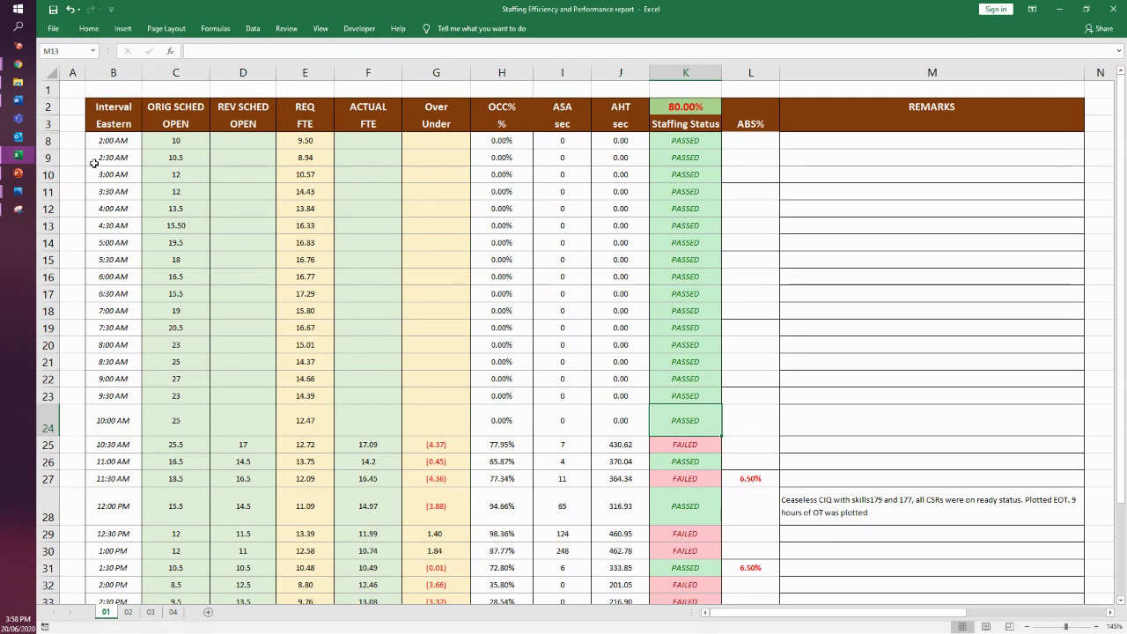
# - Examine the report rows in consecutive interval blocks, covering 2:00 to 3:30 AM and 4:00 to 6:00 AM
pyautogui.moveTo(107, 140); pyautogui.dragTo(446, 156)
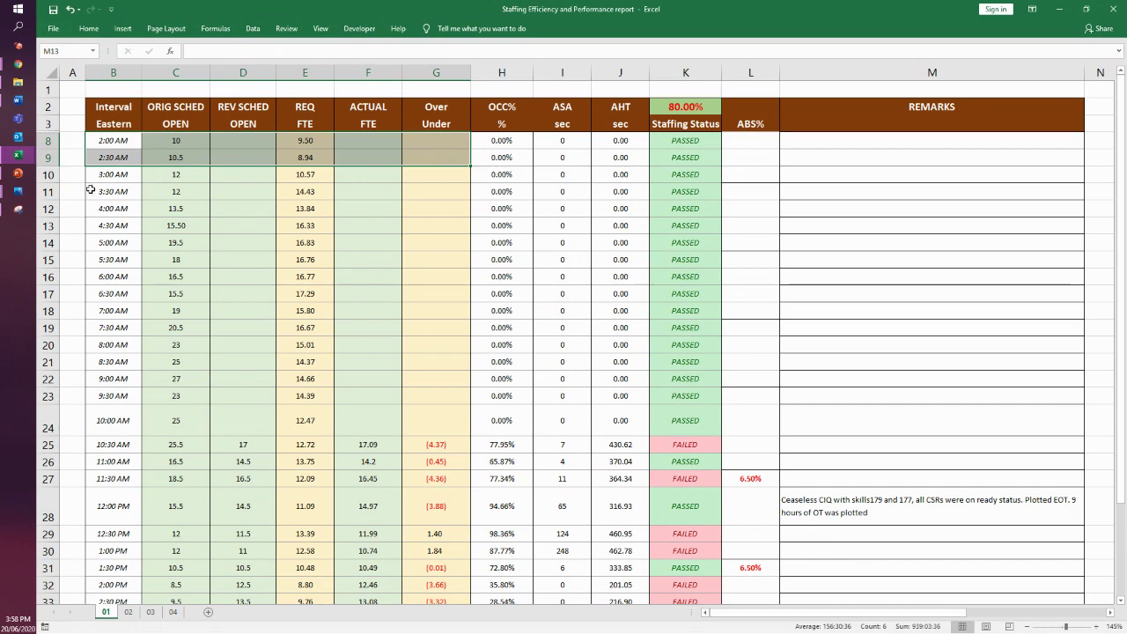
pyautogui.moveTo(104, 175); pyautogui.dragTo(445, 191)
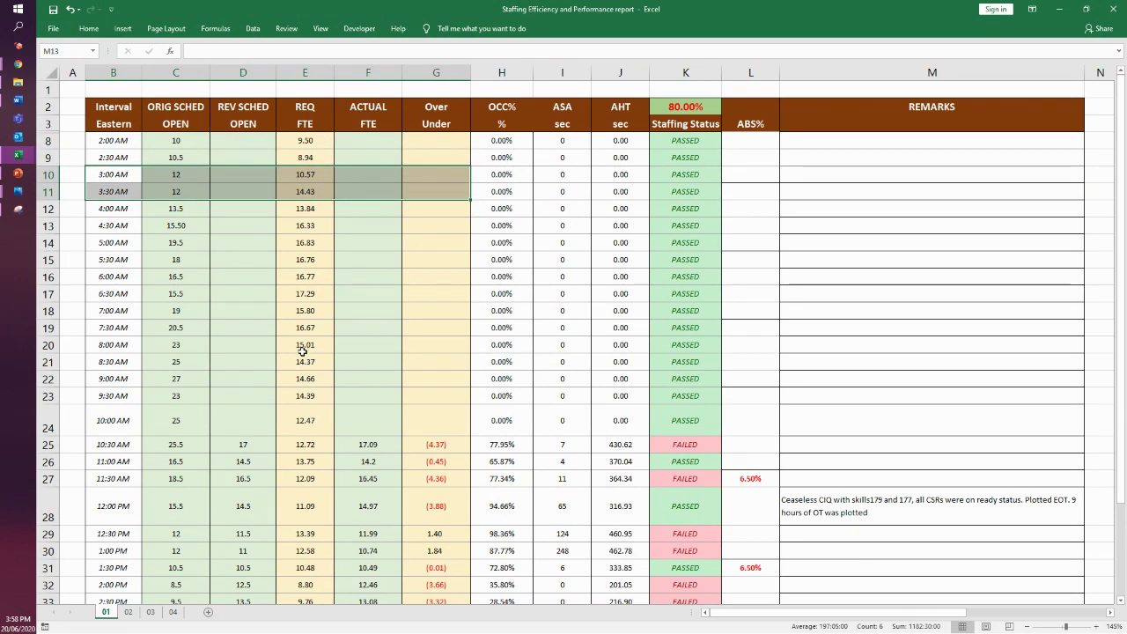
pyautogui.moveTo(119, 141); pyautogui.dragTo(621, 188)
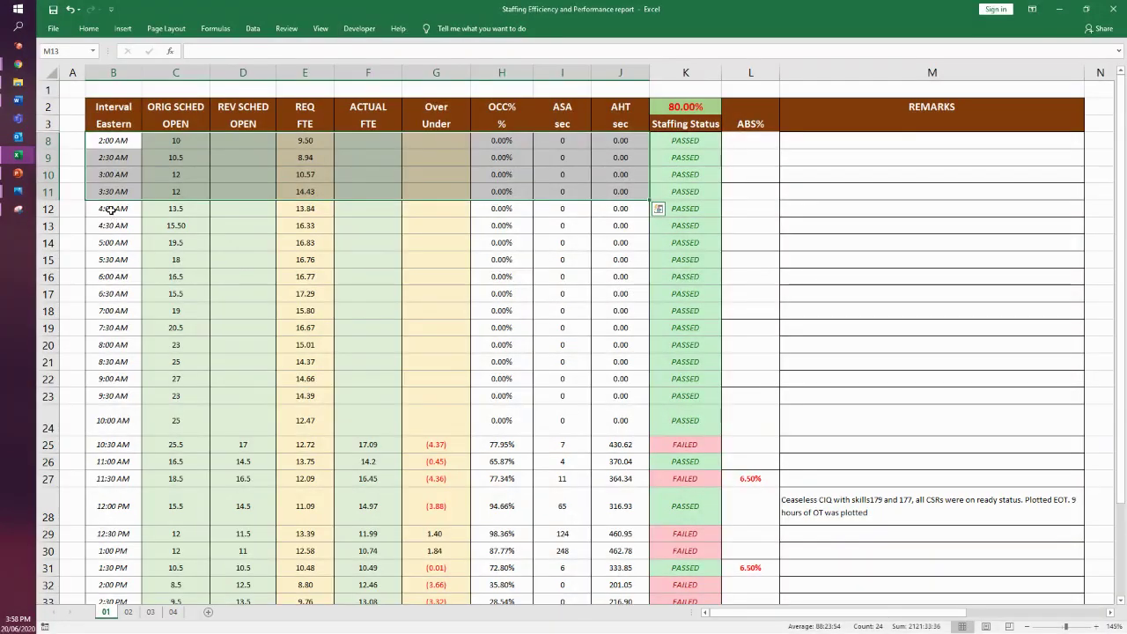
pyautogui.moveTo(108, 213); pyautogui.dragTo(624, 269)
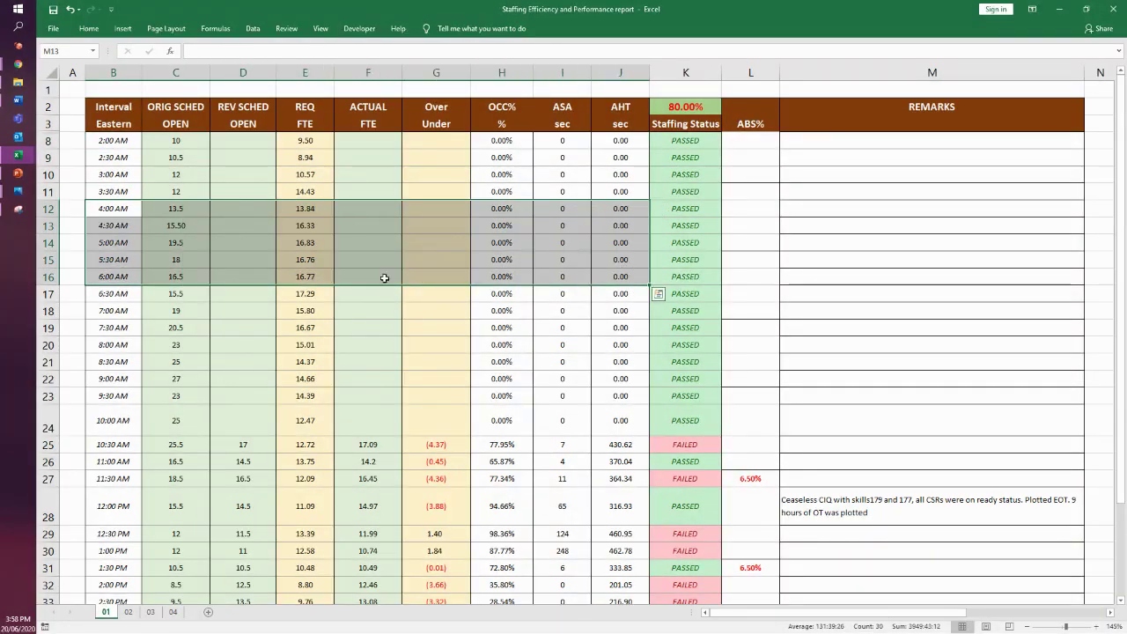
pyautogui.click(182, 356)
# - Undo the recent report edits back to before the REV SCHED OPEN values were cleared
pyautogui.click(69, 10)
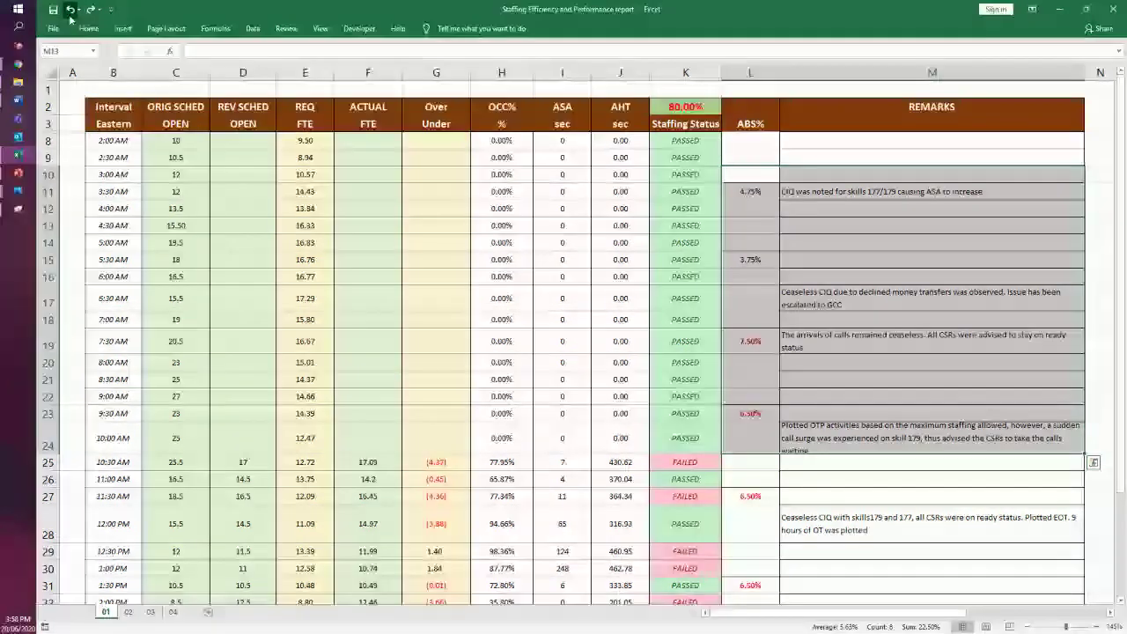
pyautogui.click(69, 11)
pyautogui.click(70, 10)
pyautogui.click(71, 16)
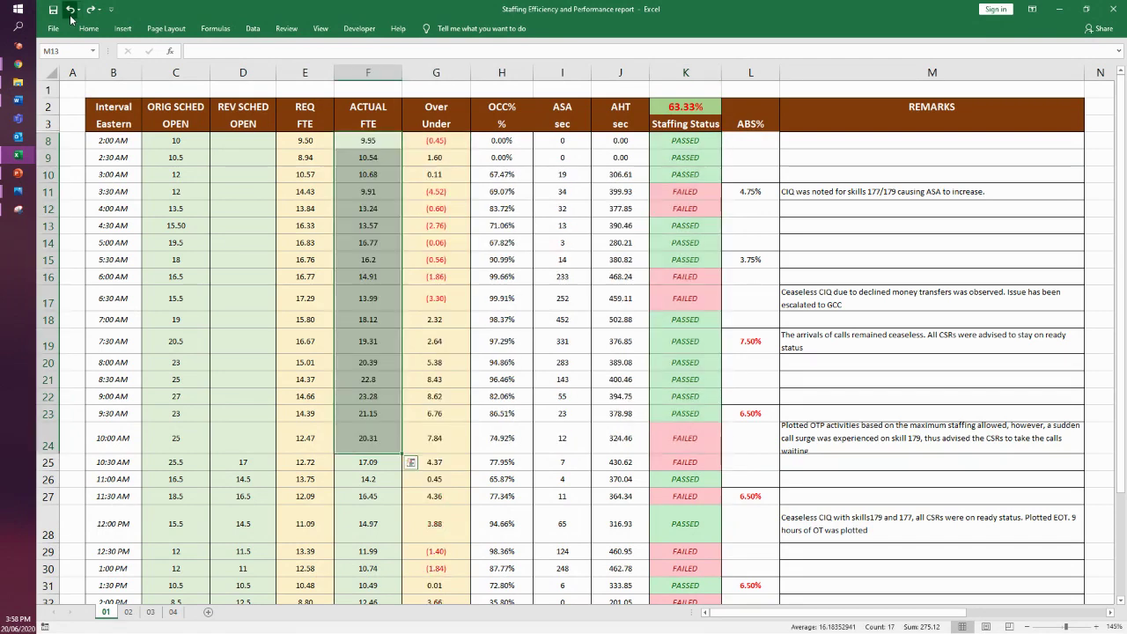
pyautogui.click(70, 16)
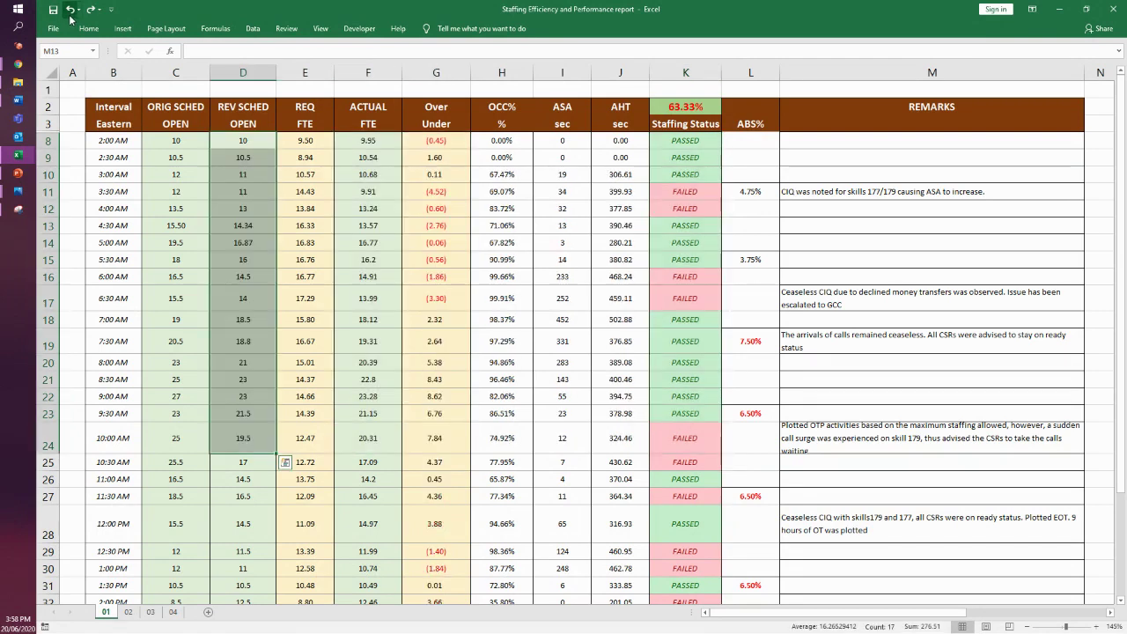
pyautogui.click(70, 16)
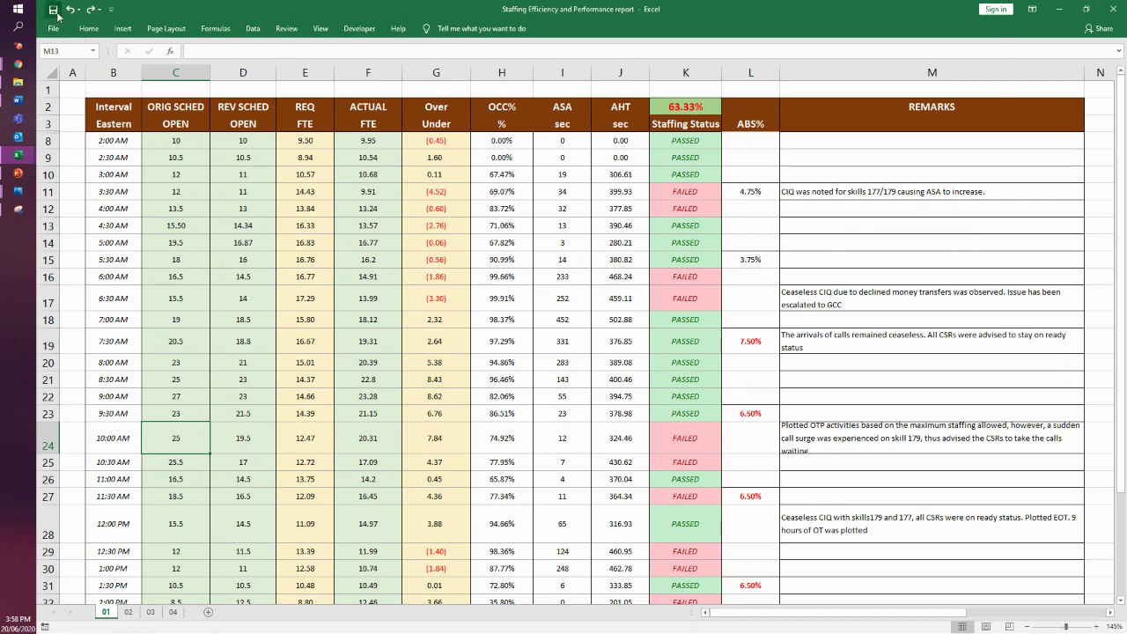
# - Examine the REQ FTE and ACTUAL FTE columns for the early-morning intervals starting at 2:00 AM
pyautogui.moveTo(300, 142); pyautogui.dragTo(307, 448)
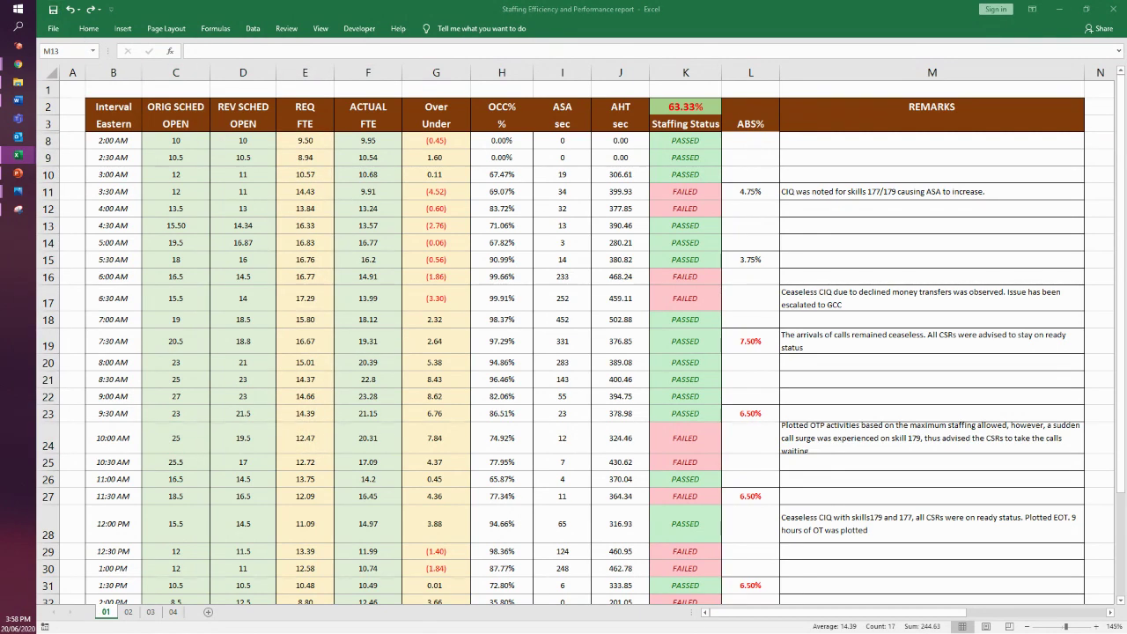
pyautogui.click(428, 391)
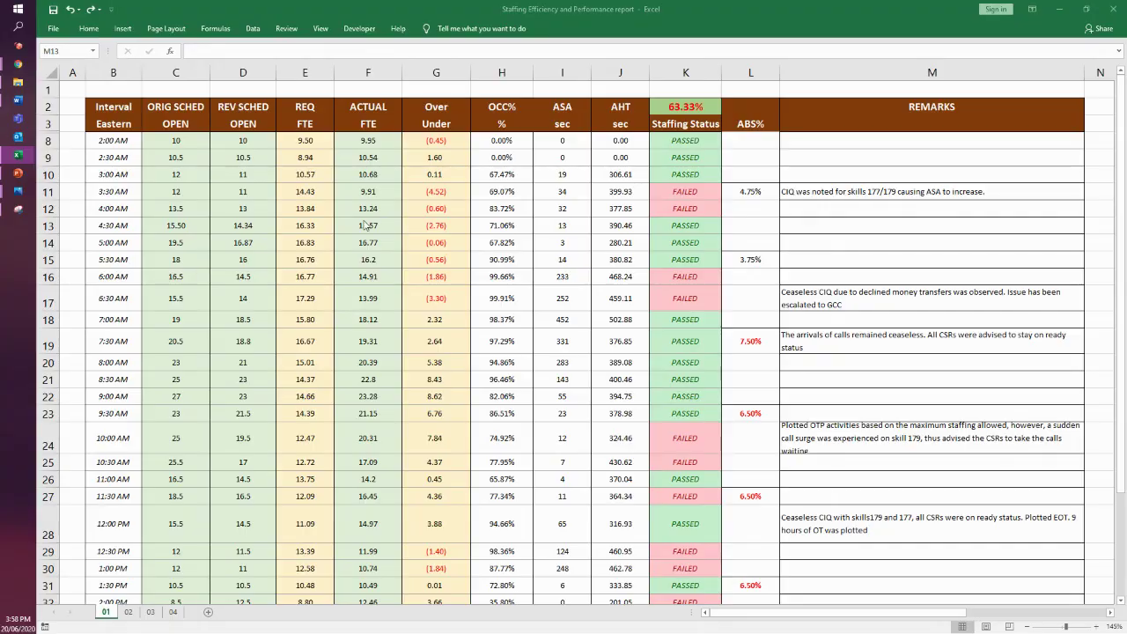
pyautogui.click(509, 299)
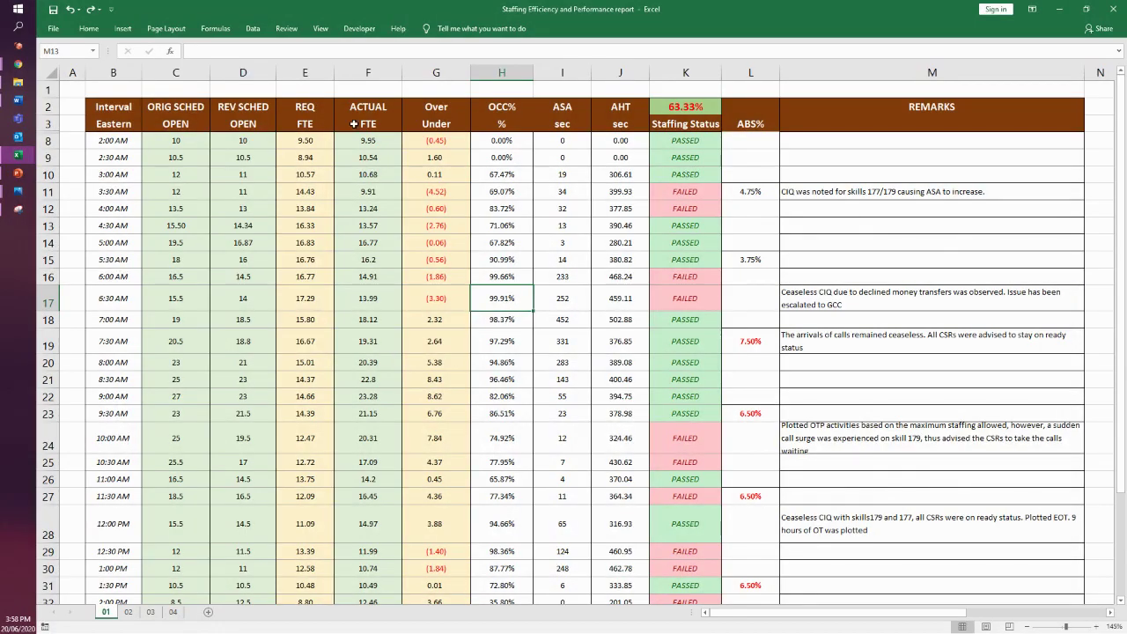
pyautogui.click(365, 72)
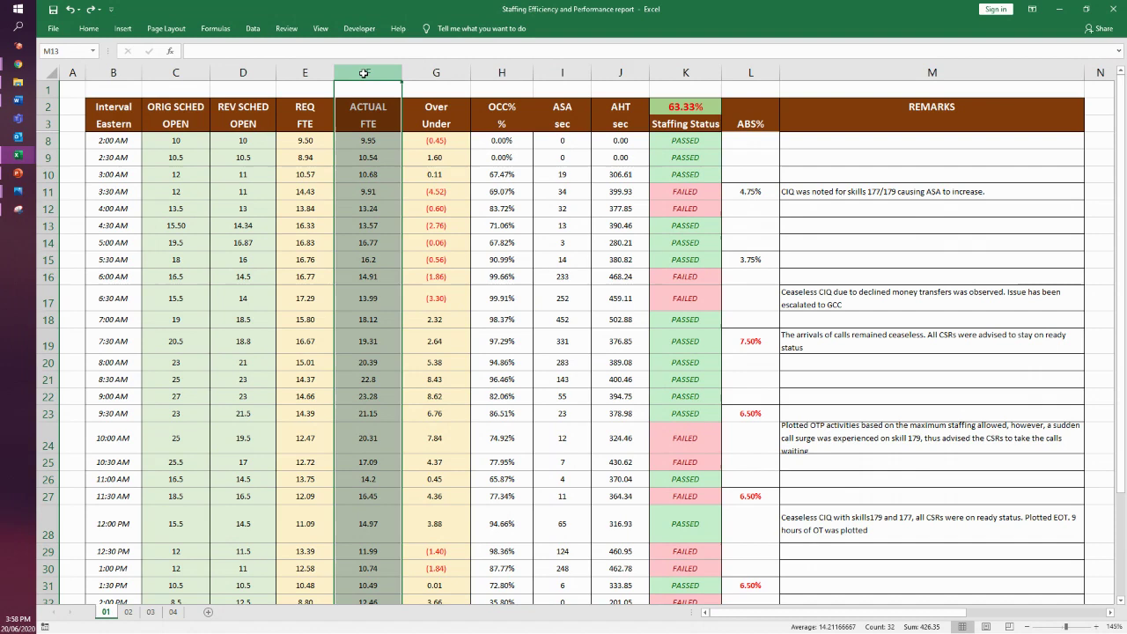
pyautogui.click(364, 141)
pyautogui.moveTo(365, 141); pyautogui.dragTo(371, 416)
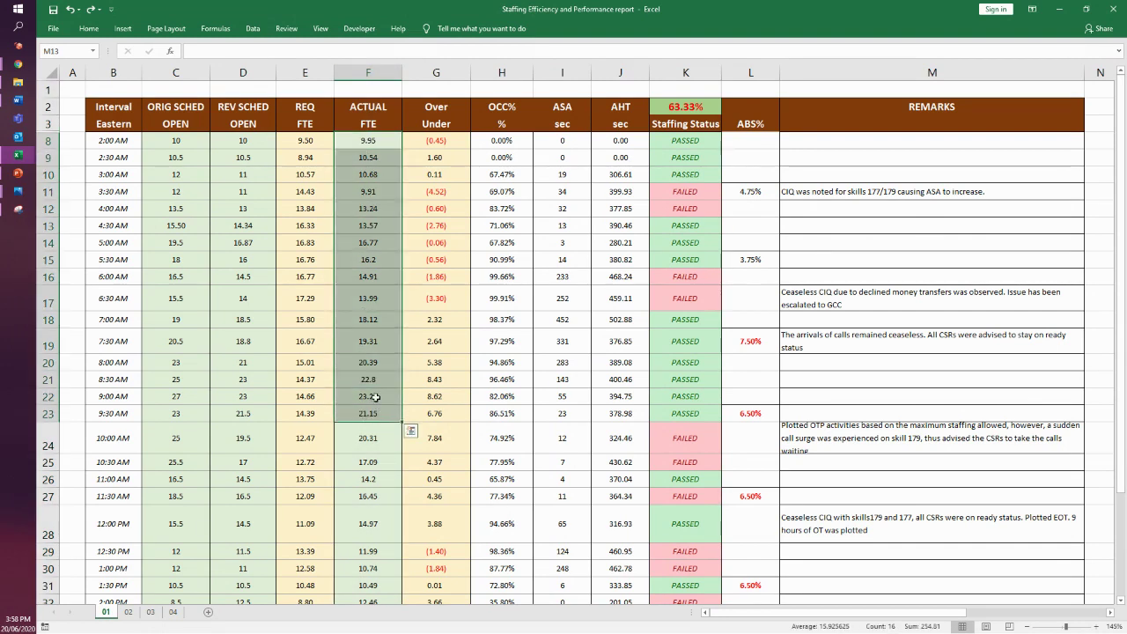
# - Compare the REV SCHED OPEN values with the ACTUAL FTE and Over/Under values, including the 3:00 and 3:30 AM intervals
pyautogui.click(241, 140)
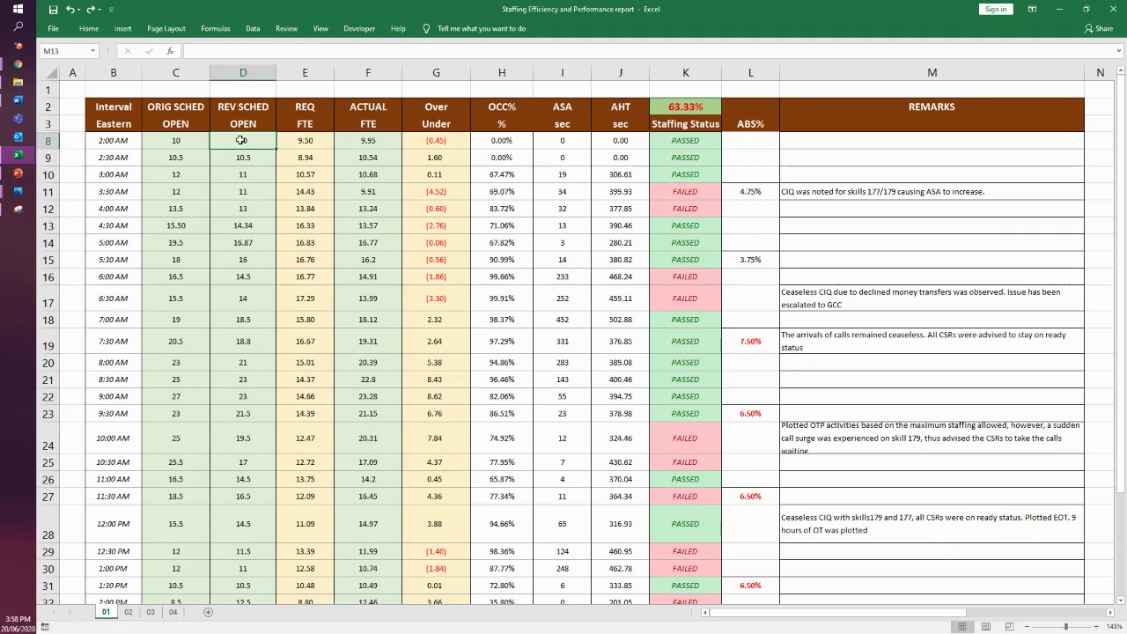
pyautogui.moveTo(241, 139); pyautogui.dragTo(247, 419)
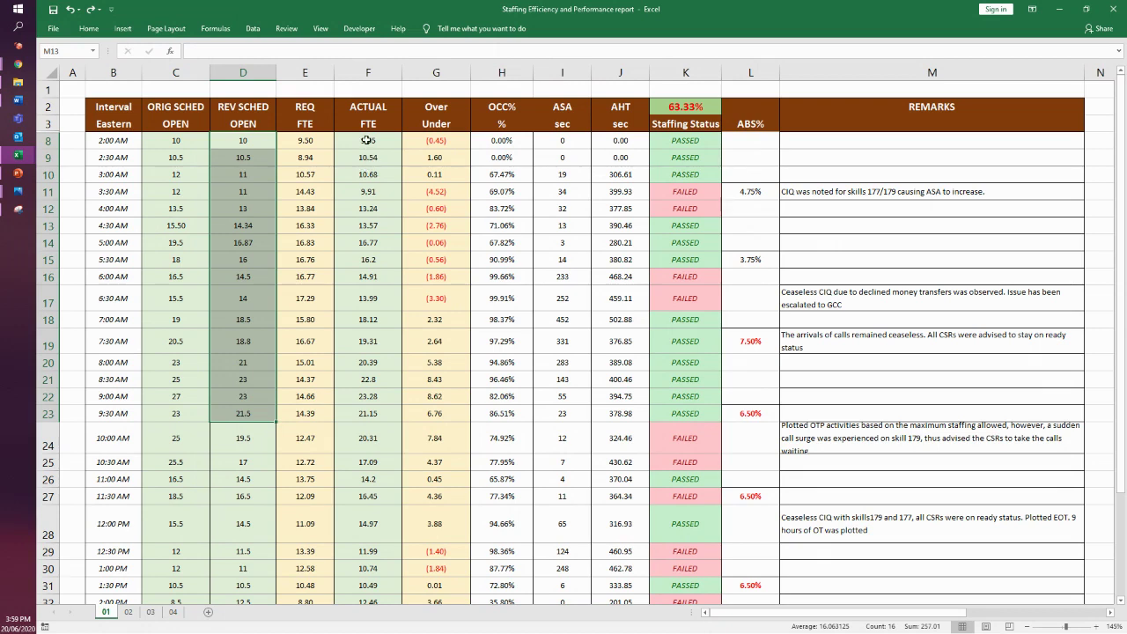
pyautogui.moveTo(367, 140); pyautogui.dragTo(371, 443)
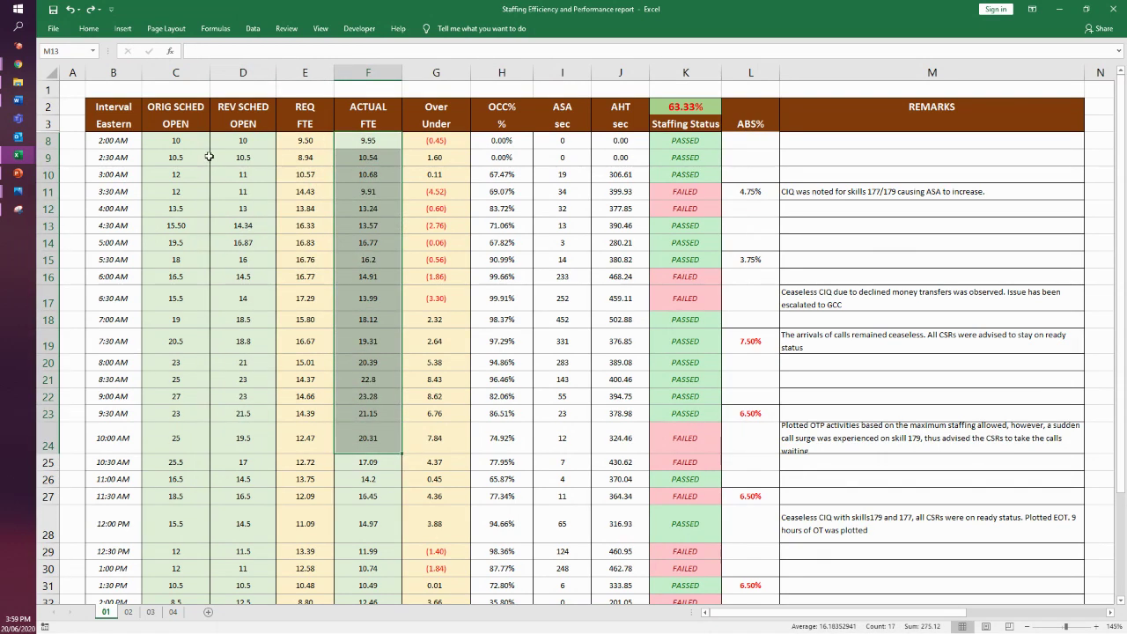
pyautogui.moveTo(224, 173); pyautogui.dragTo(227, 196)
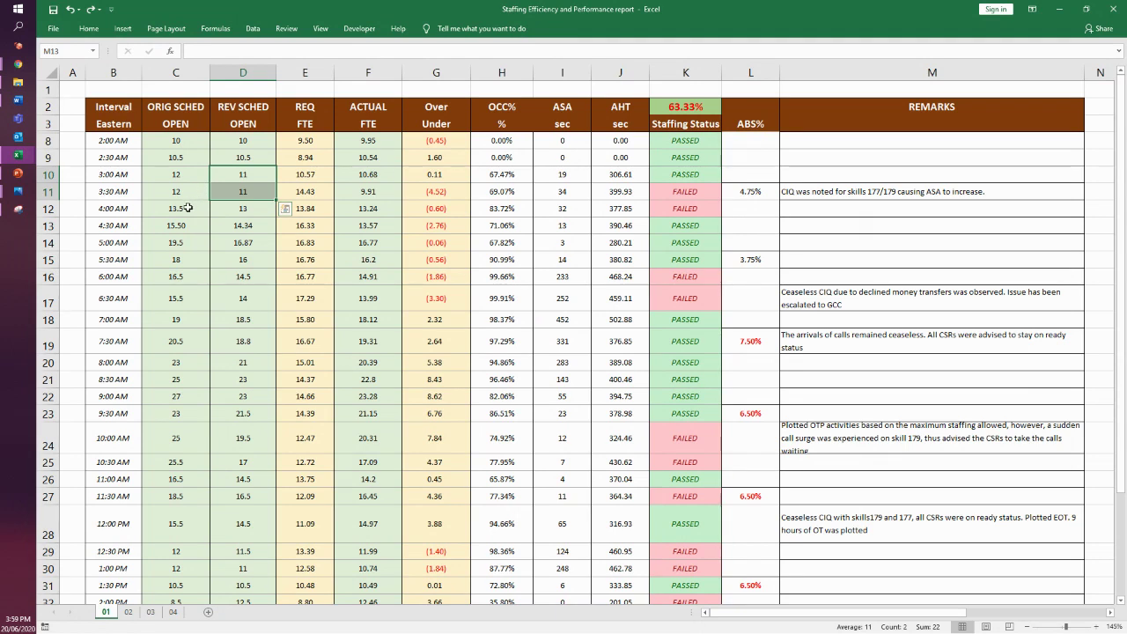
pyautogui.click(458, 177)
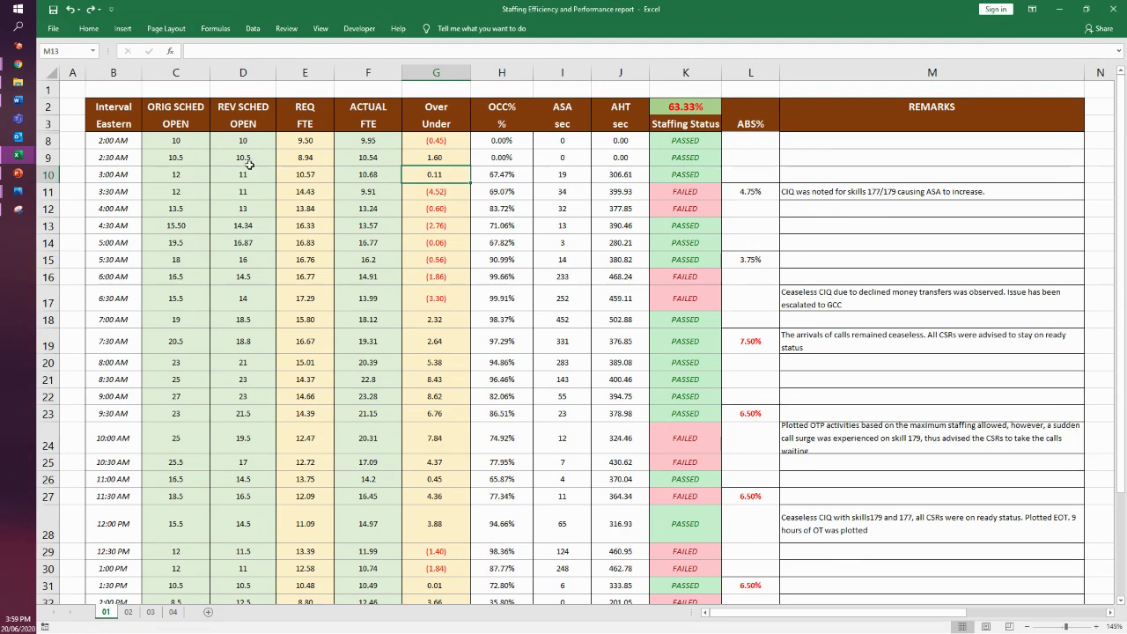
# - Compare the 2:00 AM scheduled and actual FTE, check 0.05 × 30 in Calculator, and return to the report
pyautogui.click(172, 140)
pyautogui.click(240, 108)
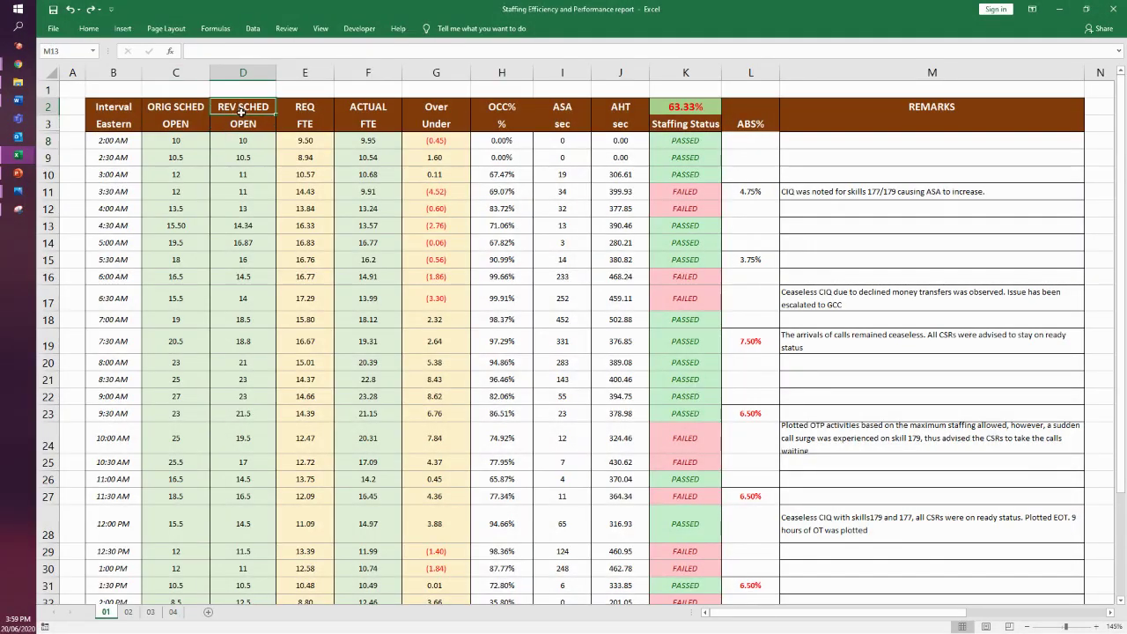
pyautogui.click(247, 141)
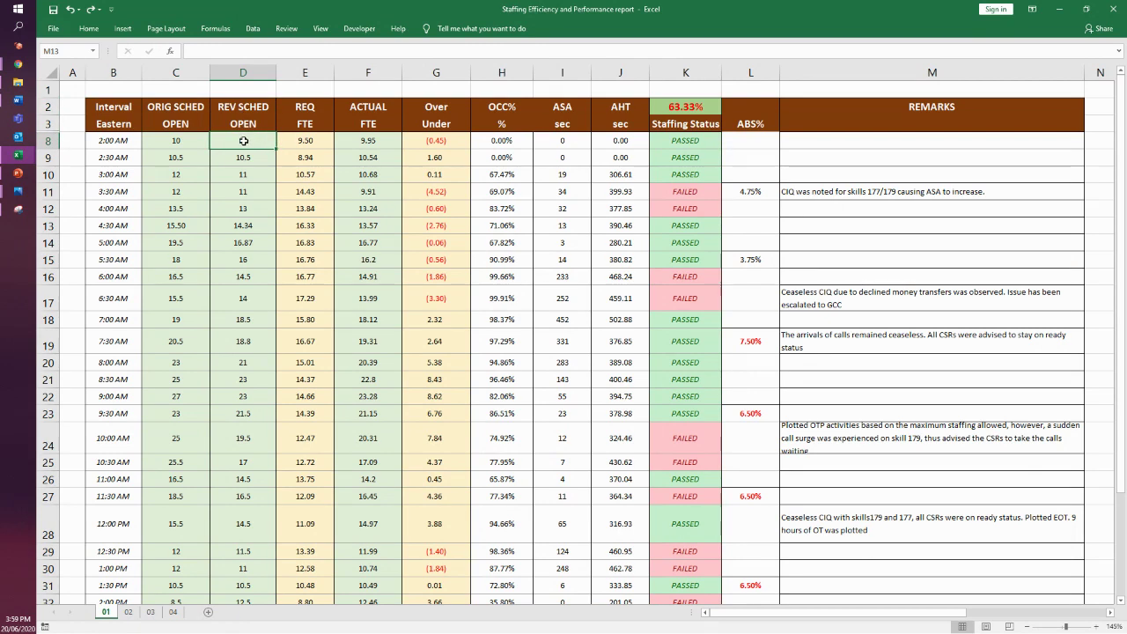
pyautogui.click(376, 143)
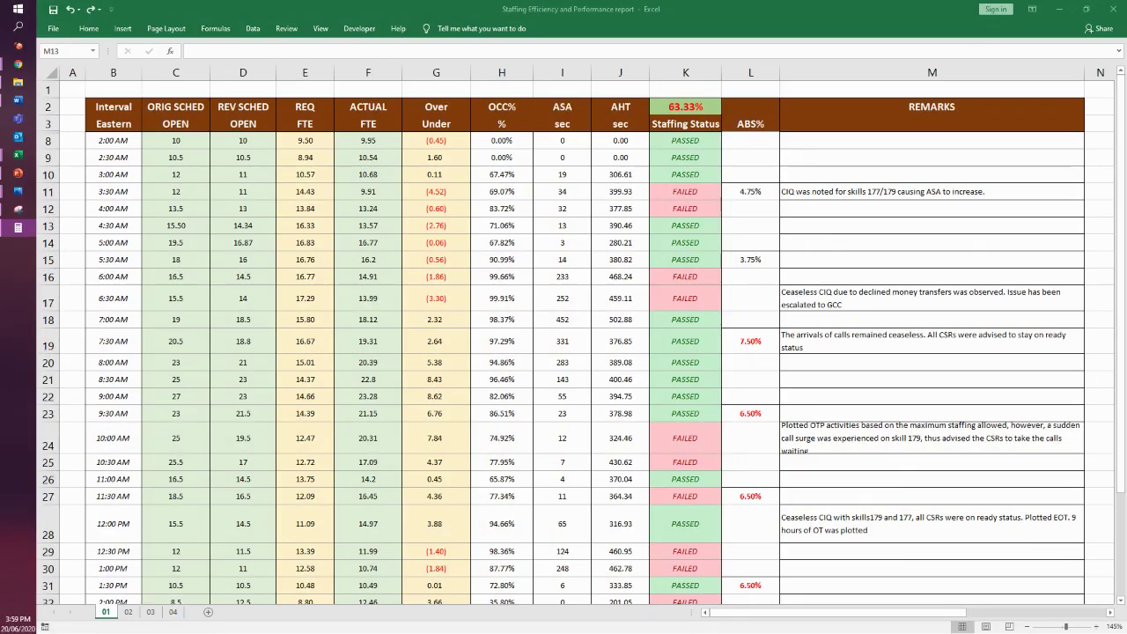
pyautogui.hotkey('alt', 'Tab')
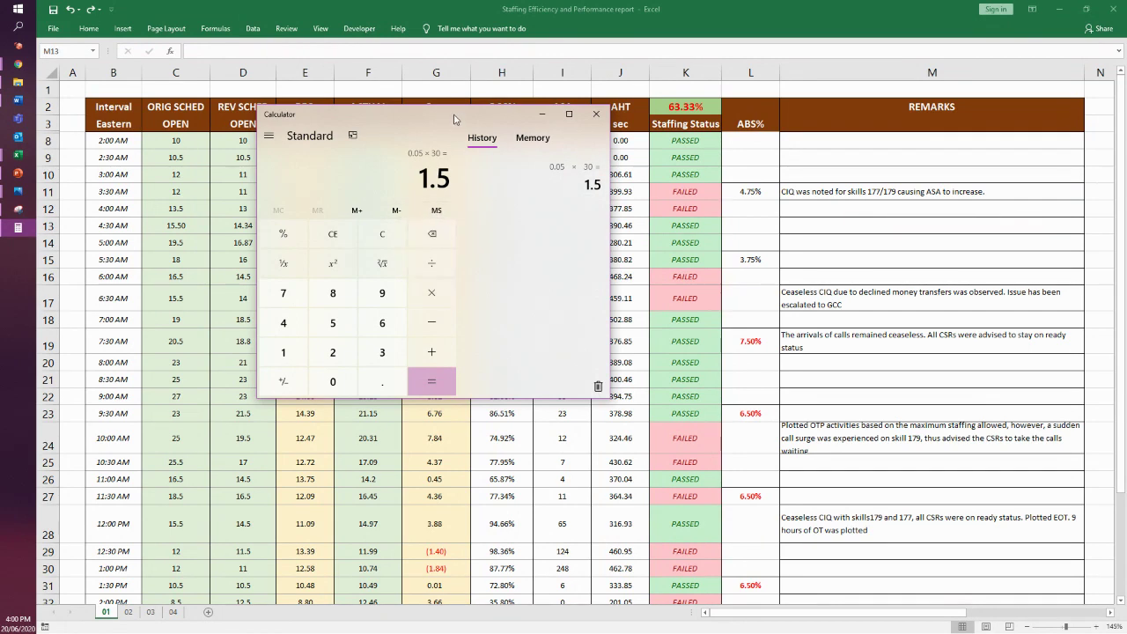
pyautogui.hotkey('alt', 'Tab')
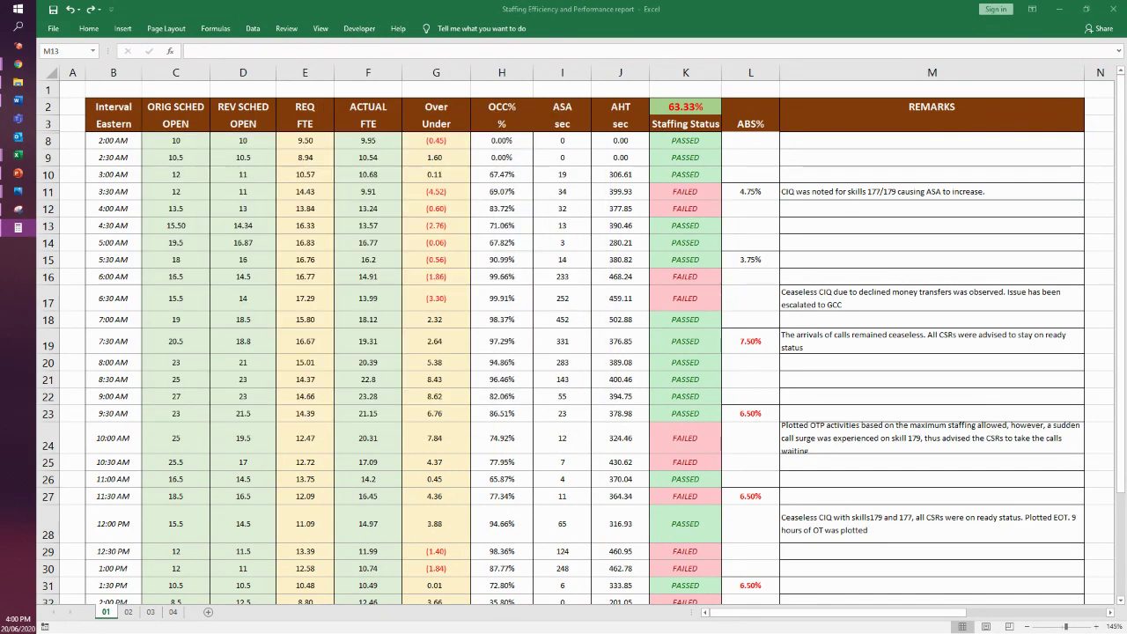
# - Compare the ACTUAL FTE values of the 2:00 AM and 2:30 AM intervals
pyautogui.click(374, 141)
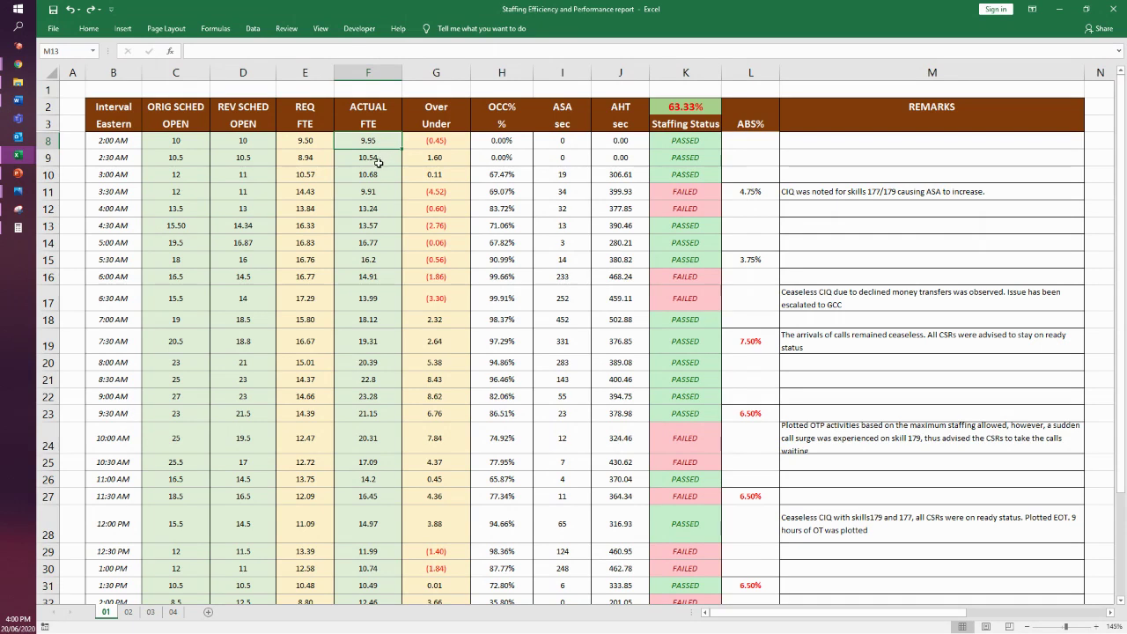
pyautogui.click(377, 161)
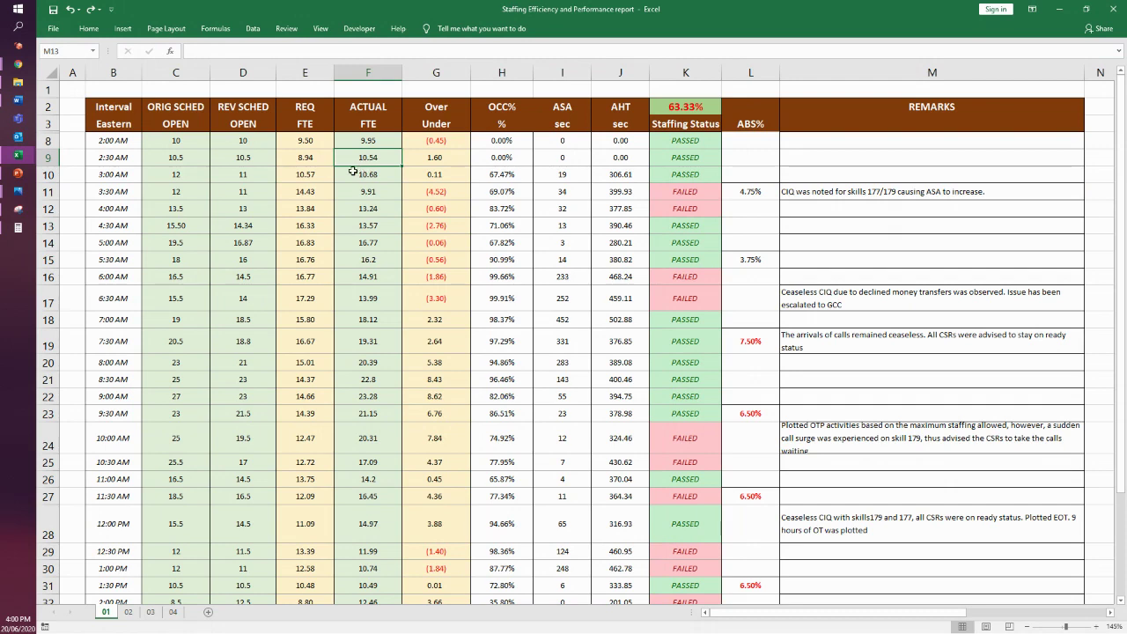
pyautogui.click(369, 143)
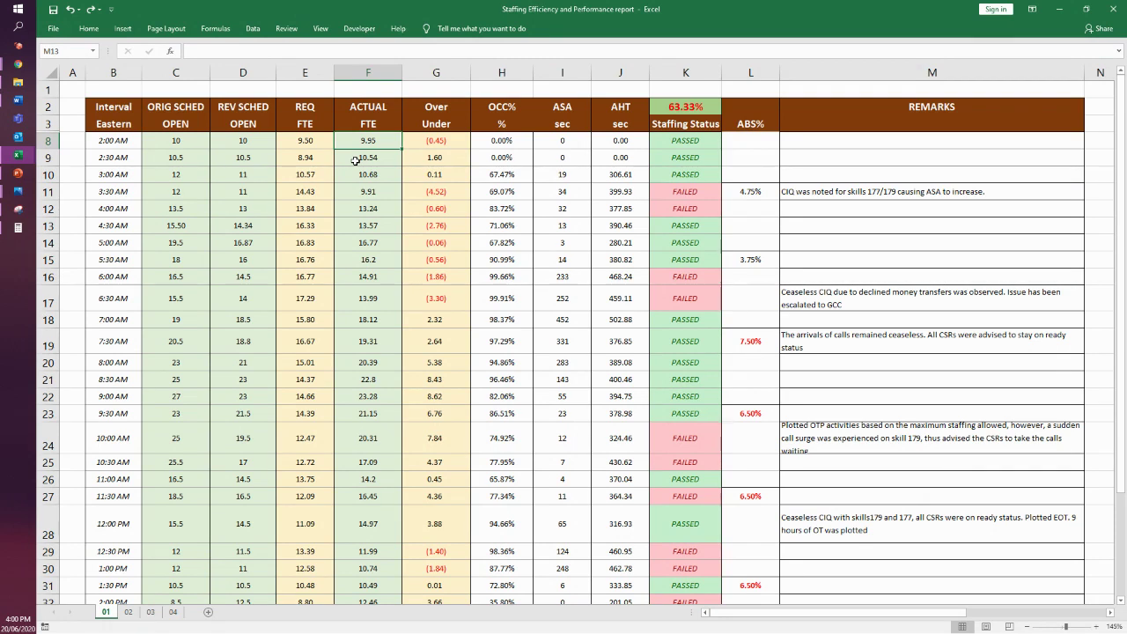
# - Review the ORIG SCHED OPEN through AHT figures for 2:00 to 7:30 AM, focusing on the 2:00 AM interval
pyautogui.click(200, 141)
pyautogui.moveTo(199, 141); pyautogui.dragTo(624, 351)
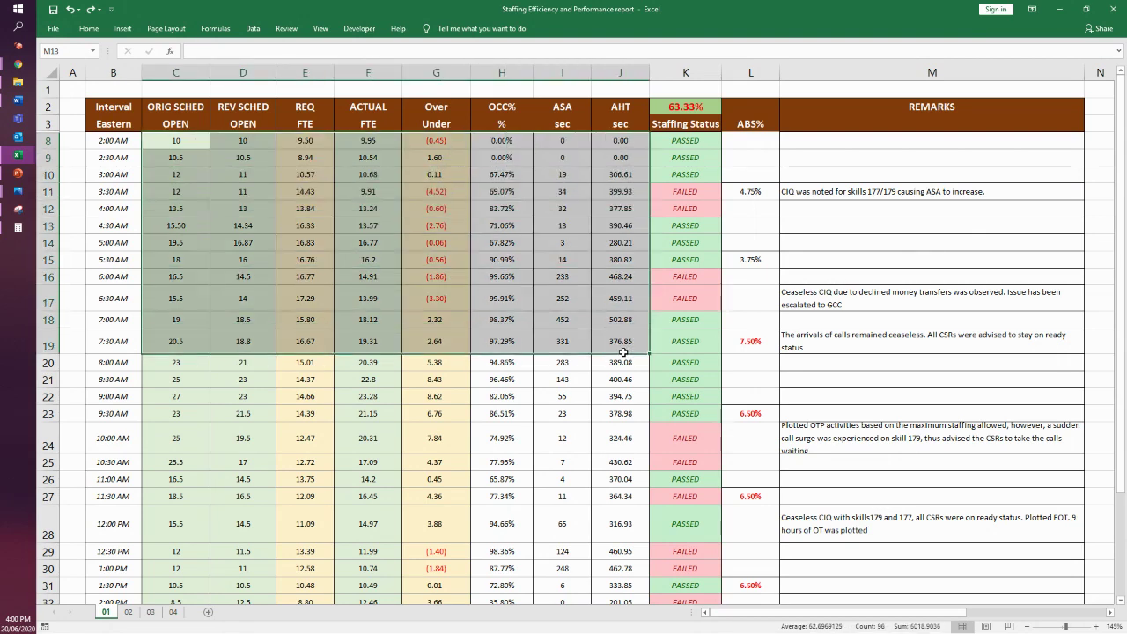
pyautogui.click(325, 296)
pyautogui.click(196, 142)
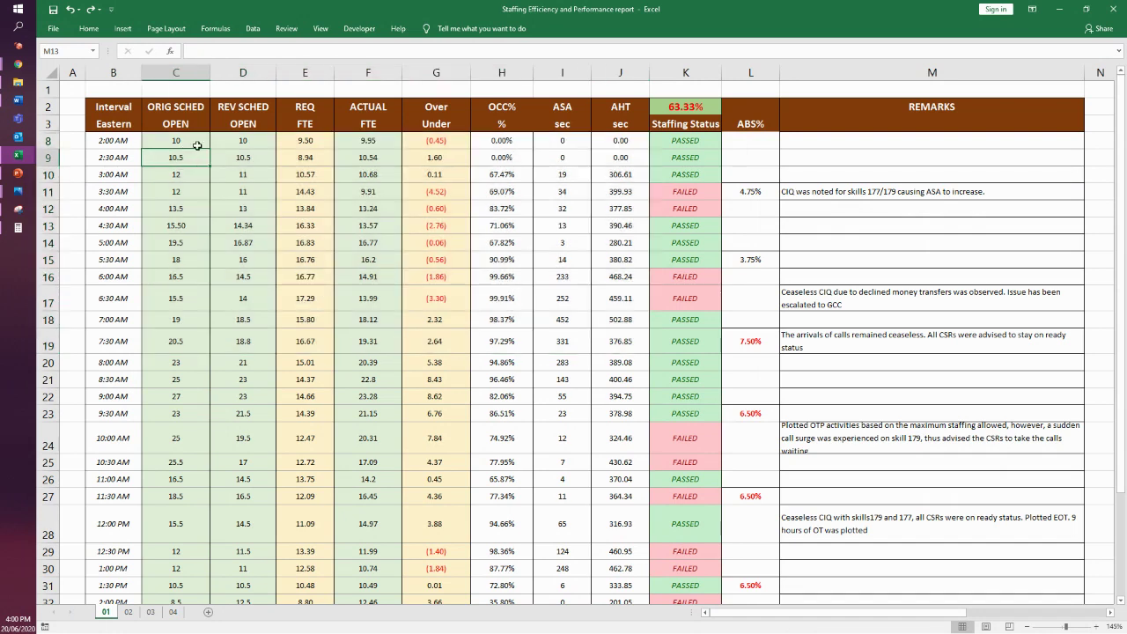
pyautogui.click(239, 141)
pyautogui.click(330, 141)
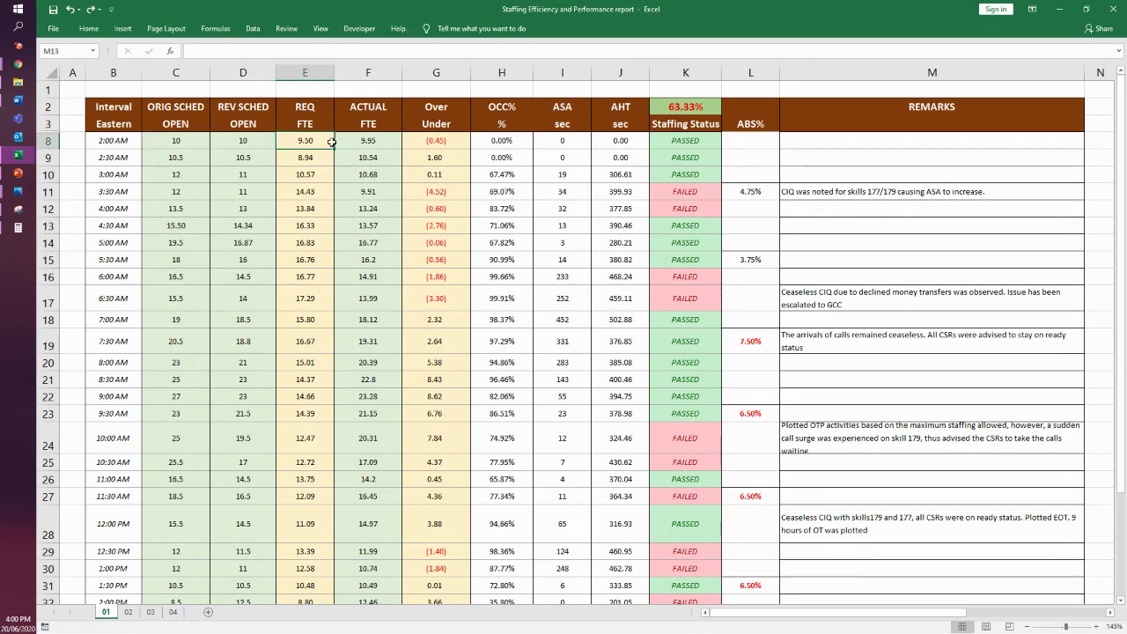
pyautogui.click(366, 142)
pyautogui.click(183, 139)
pyautogui.moveTo(183, 139); pyautogui.dragTo(685, 140)
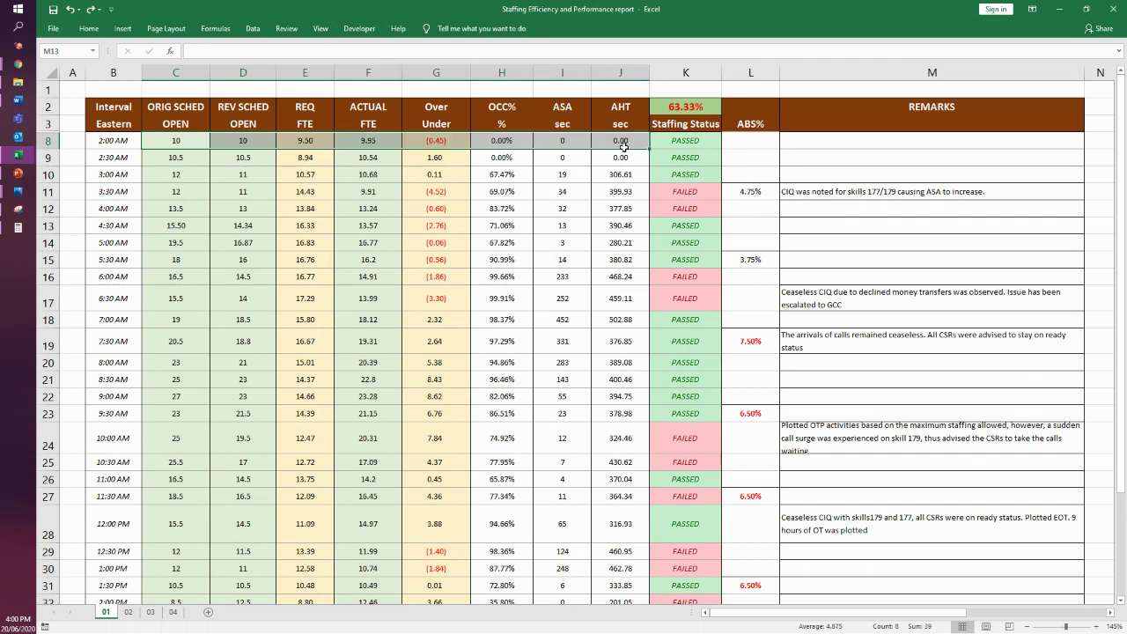
pyautogui.click(345, 209)
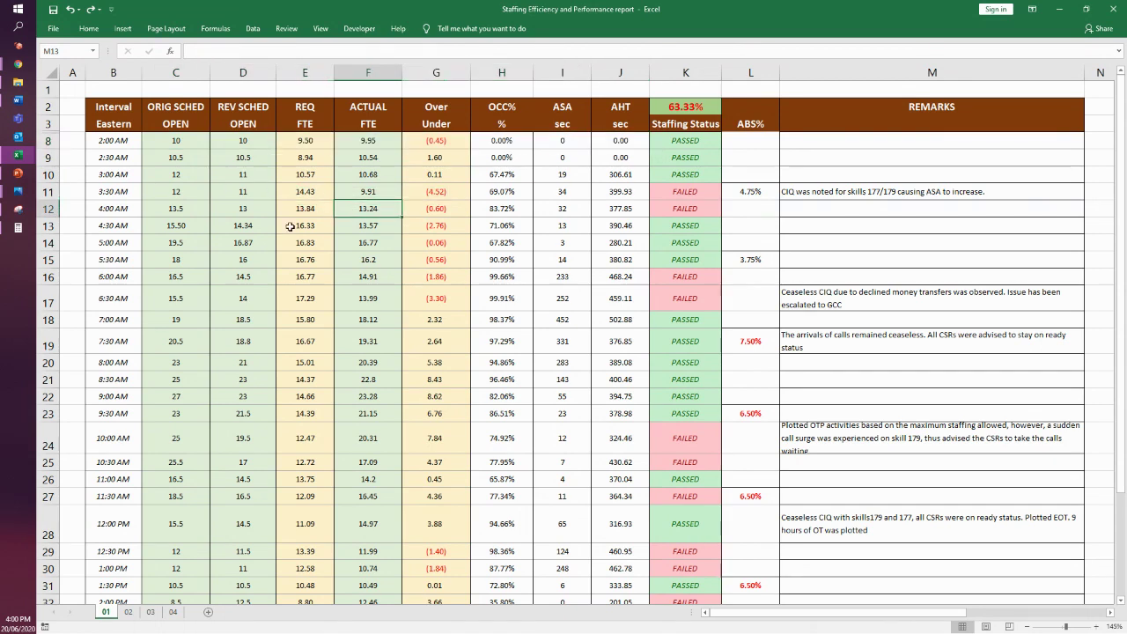
# - Compare the 2:00 AM ACTUAL FTE and REQ FTE with that interval's Over/Under value
pyautogui.click(354, 140)
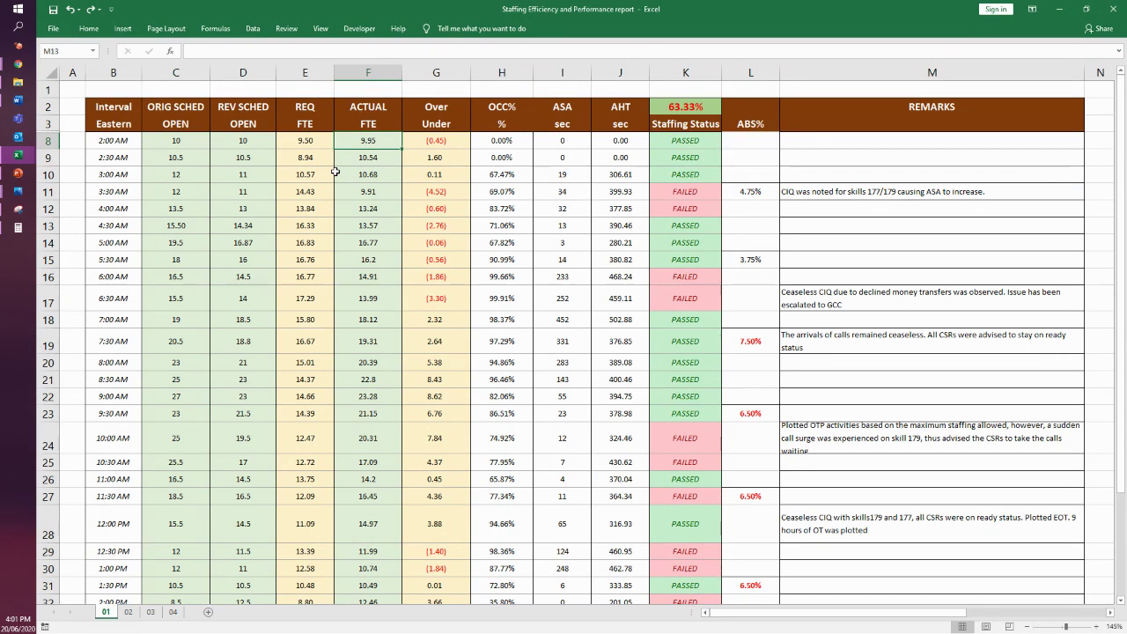
pyautogui.click(434, 144)
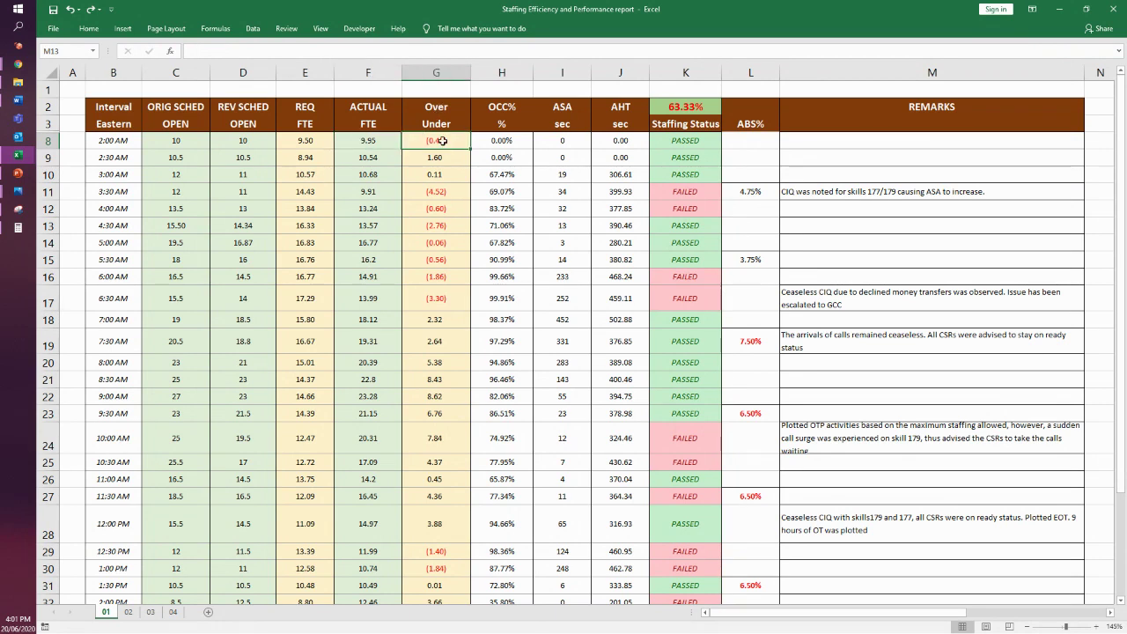
pyautogui.click(380, 140)
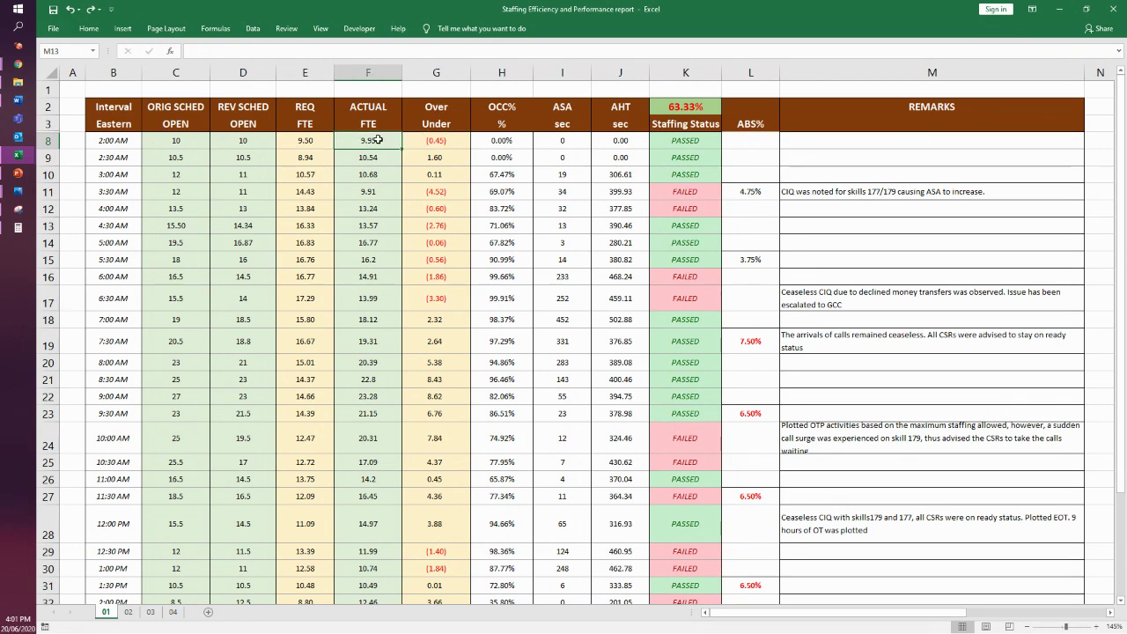
pyautogui.click(304, 141)
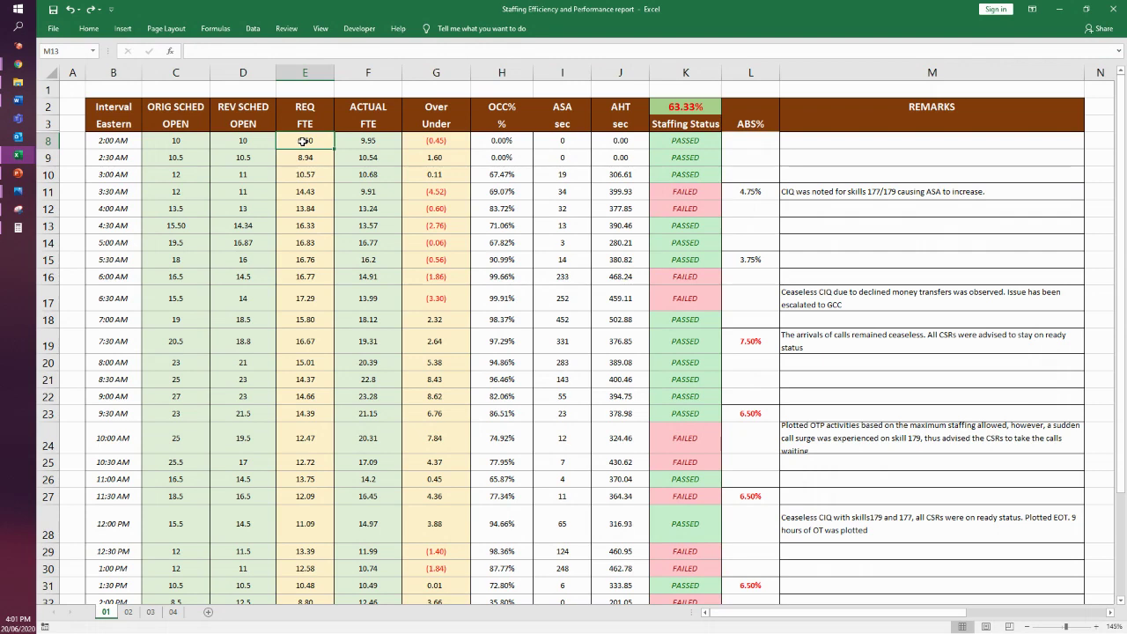
pyautogui.click(456, 144)
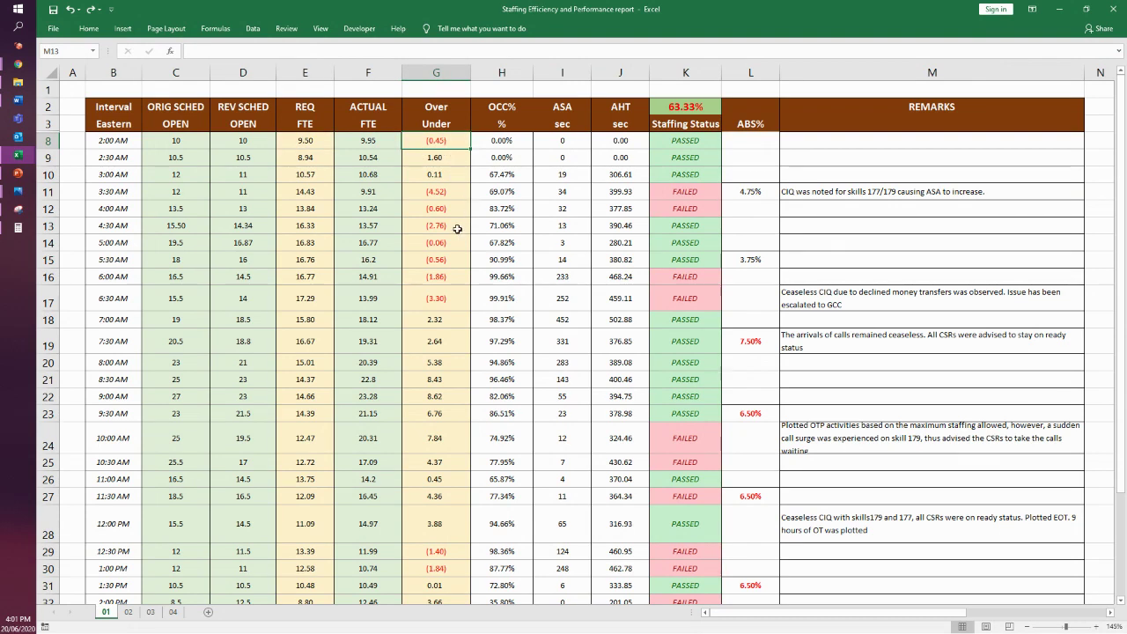
# - Examine the understaffed and overstaffed stretches of the Over/Under column between 2:30 AM and 11:30 AM
pyautogui.moveTo(431, 193); pyautogui.dragTo(439, 297)
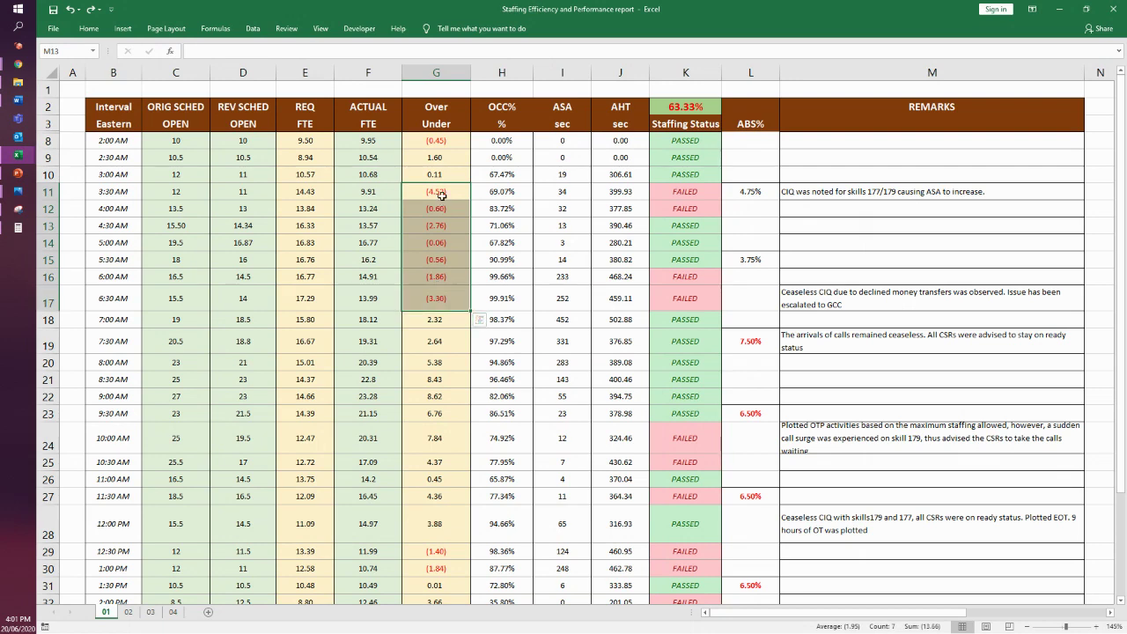
pyautogui.moveTo(438, 157); pyautogui.dragTo(438, 175)
pyautogui.moveTo(437, 318); pyautogui.dragTo(438, 489)
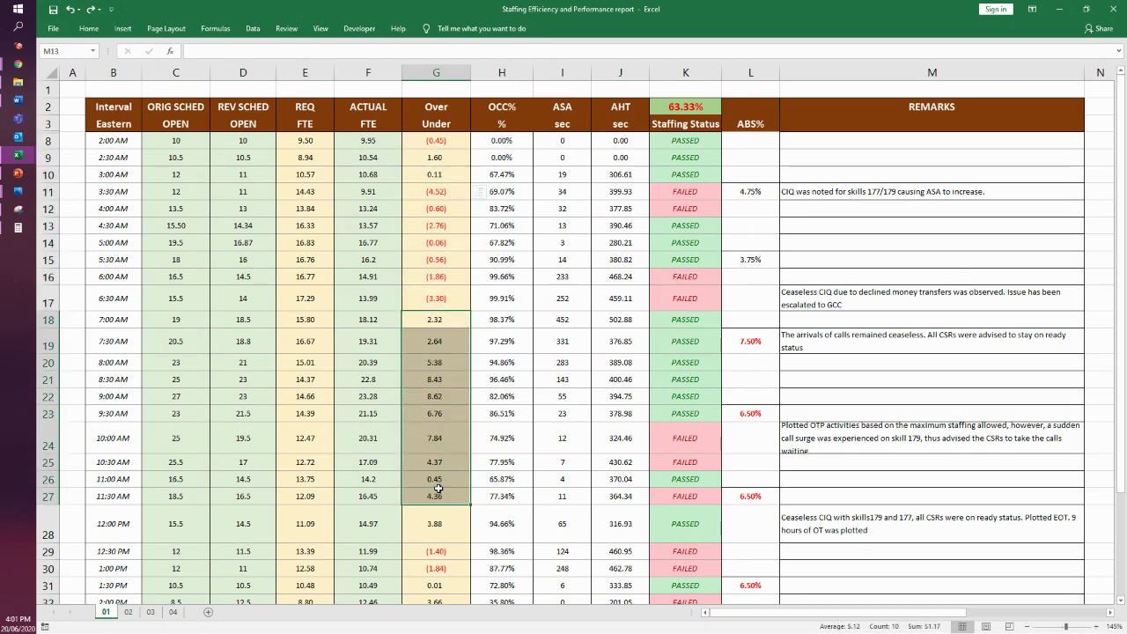
# - Examine the OCC% column, focusing on the intervals from 5:30 AM to 8:30 AM
pyautogui.click(499, 74)
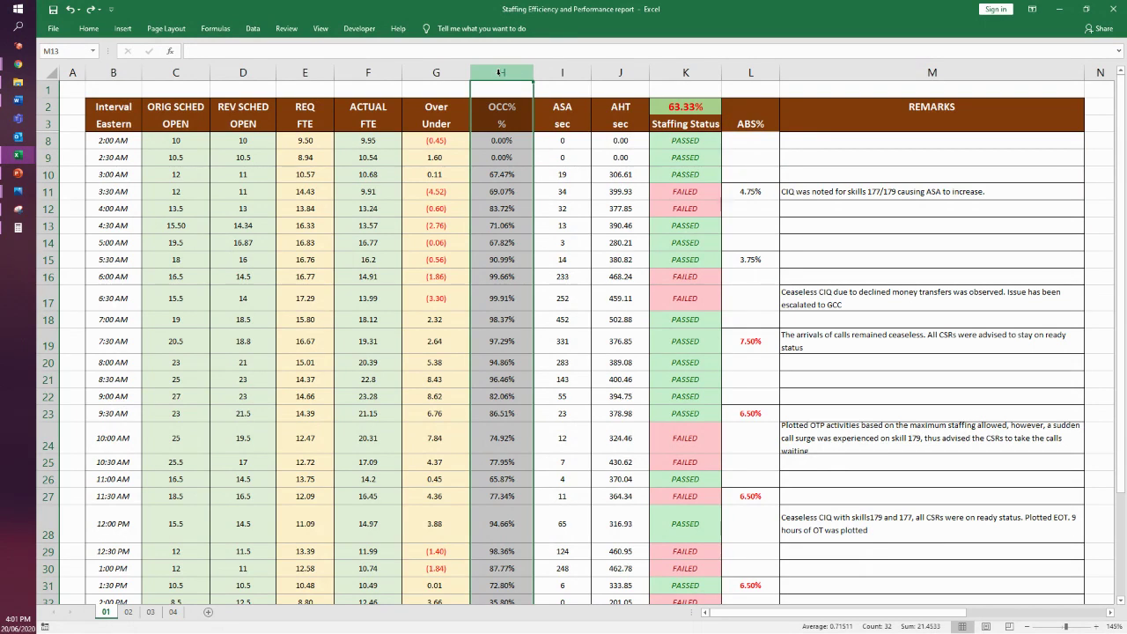
pyautogui.click(502, 300)
pyautogui.moveTo(502, 260); pyautogui.dragTo(502, 322)
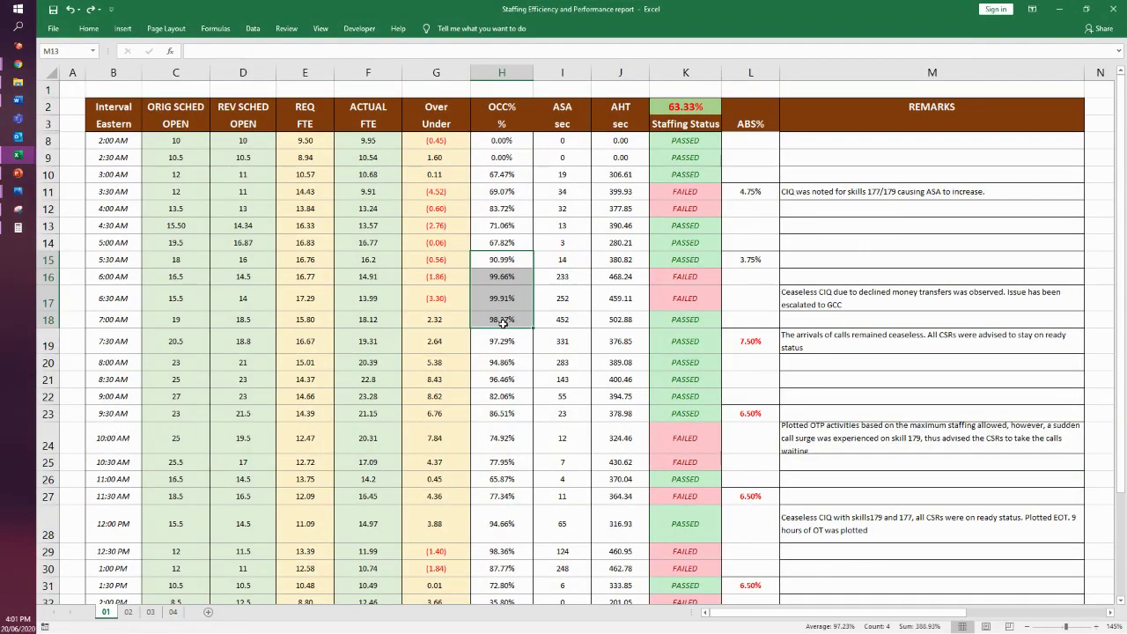
pyautogui.click(500, 341)
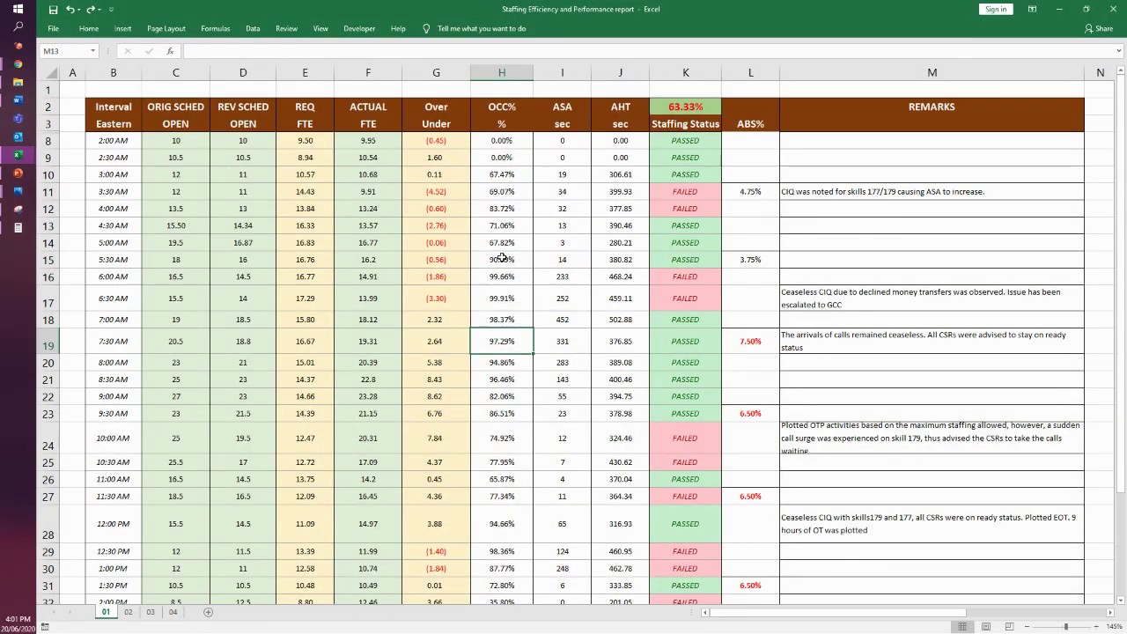
pyautogui.moveTo(501, 260); pyautogui.dragTo(496, 382)
# - Compare the ASA, OCC% and AHT values for the intervals from 5:30 AM to 8:30 AM
pyautogui.click(557, 261)
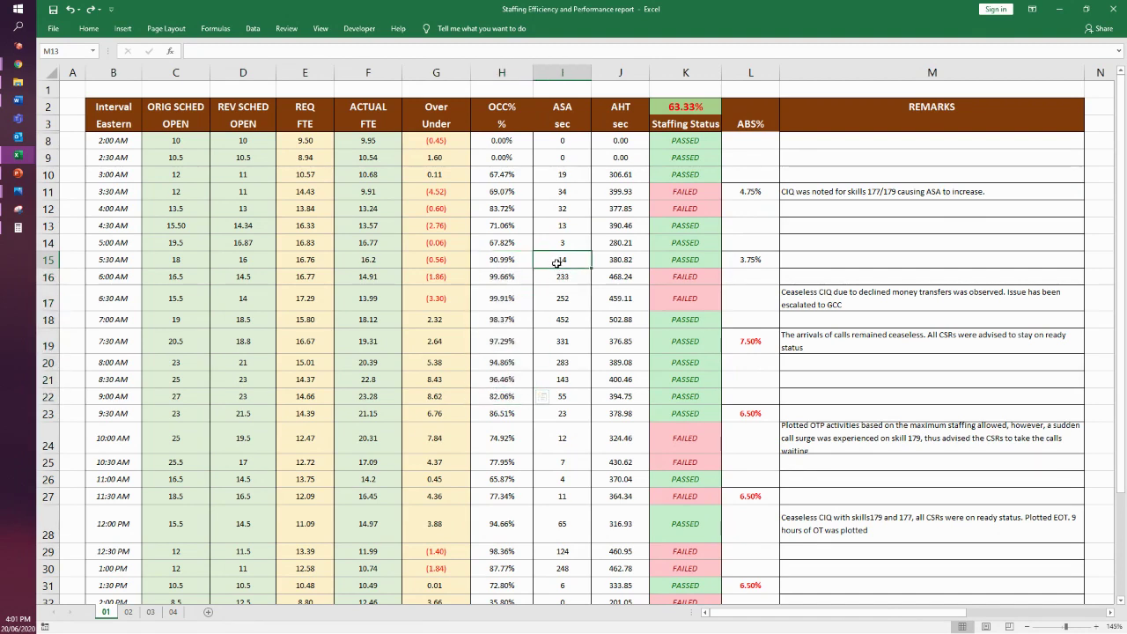
pyautogui.moveTo(556, 261); pyautogui.dragTo(542, 387)
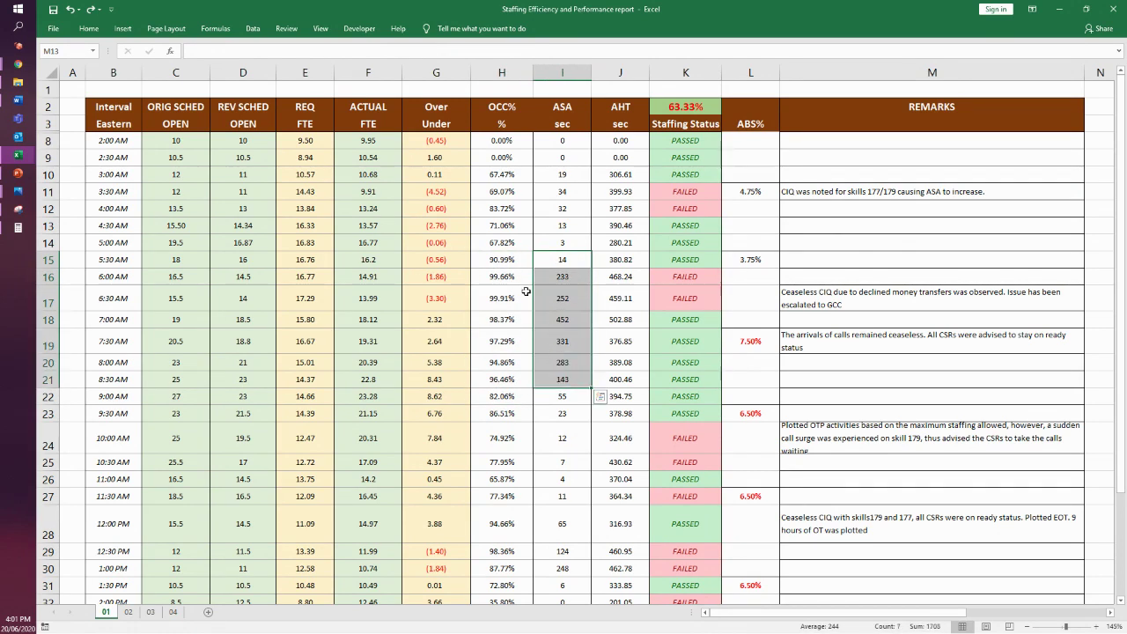
pyautogui.moveTo(503, 259); pyautogui.dragTo(515, 380)
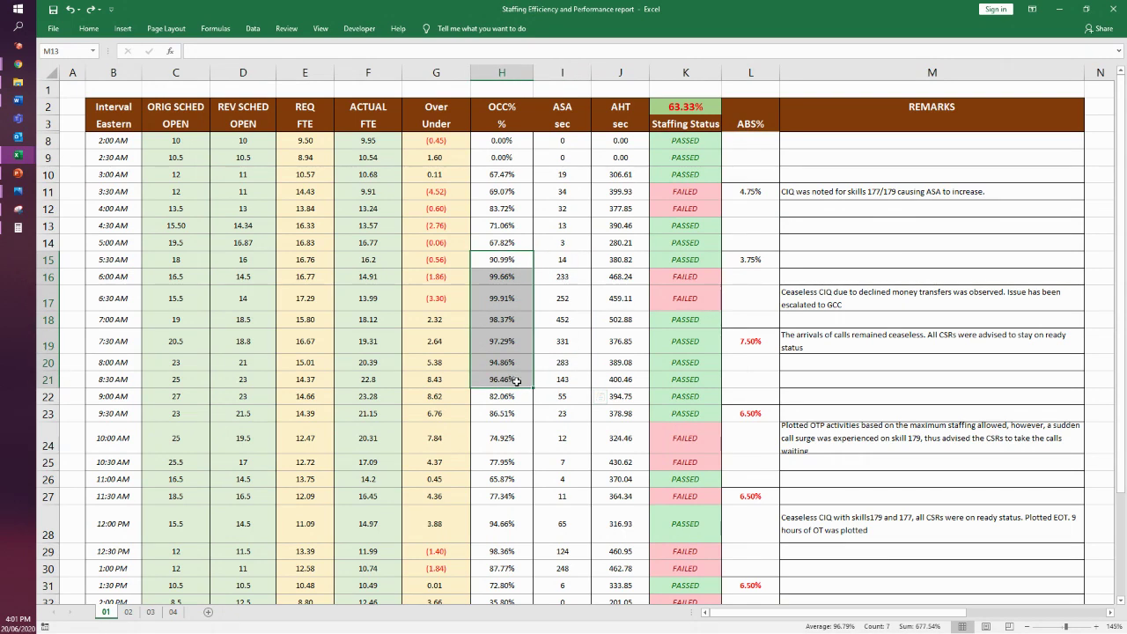
pyautogui.moveTo(558, 259); pyautogui.dragTo(560, 377)
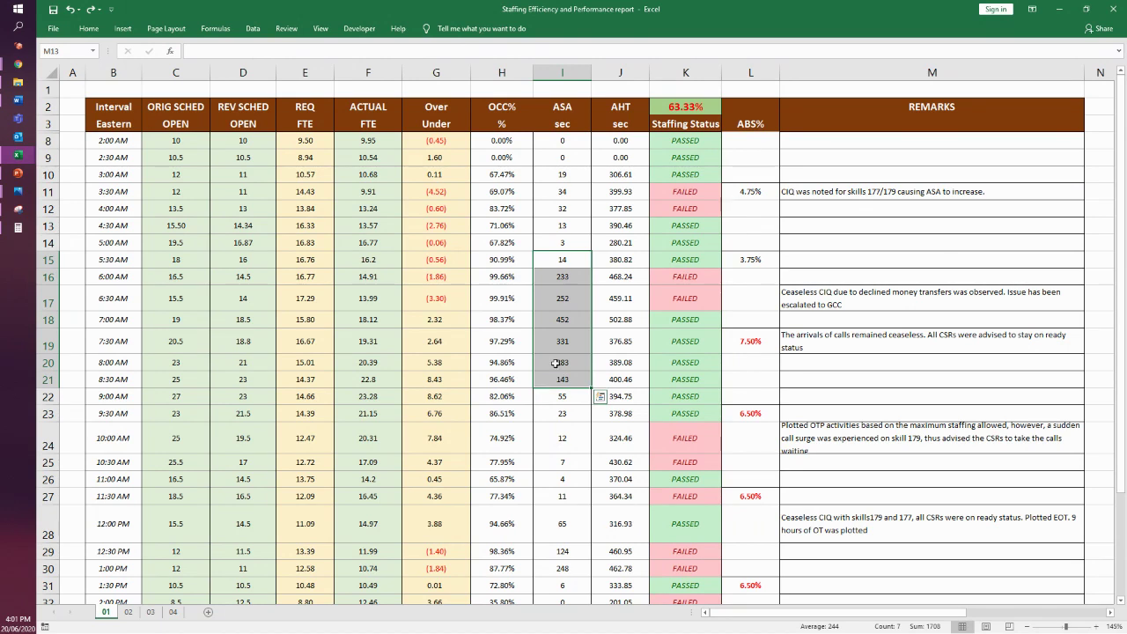
pyautogui.moveTo(621, 258); pyautogui.dragTo(614, 381)
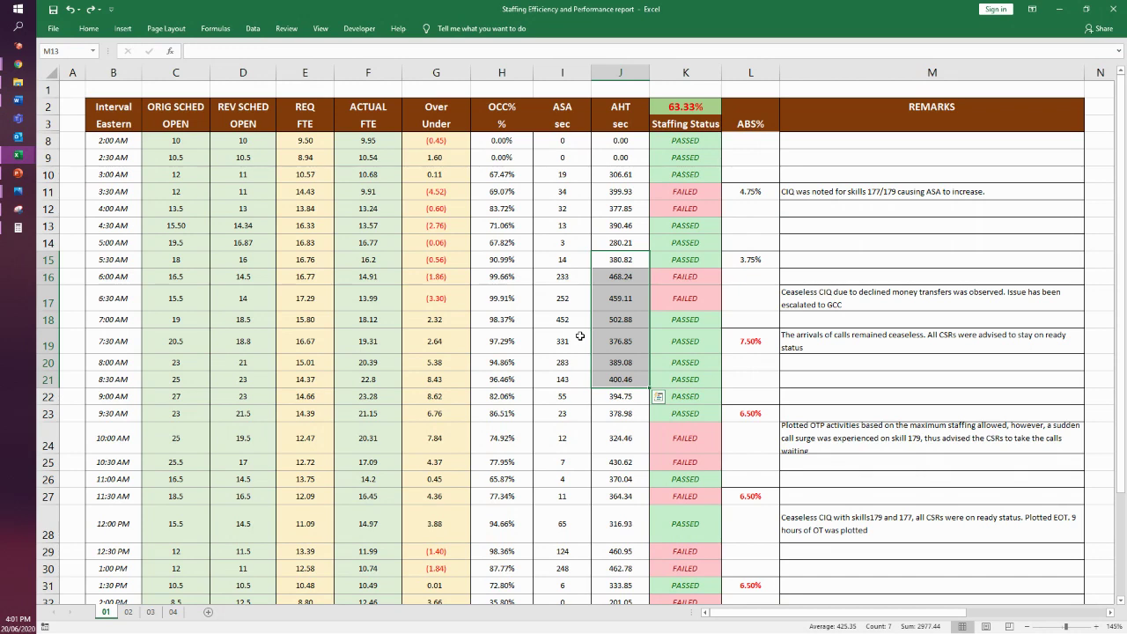
# - Review the full AHT, ASA and OCC% columns together with the Staffing Status column and its 2:00 AM entry
pyautogui.click(619, 72)
pyautogui.click(562, 72)
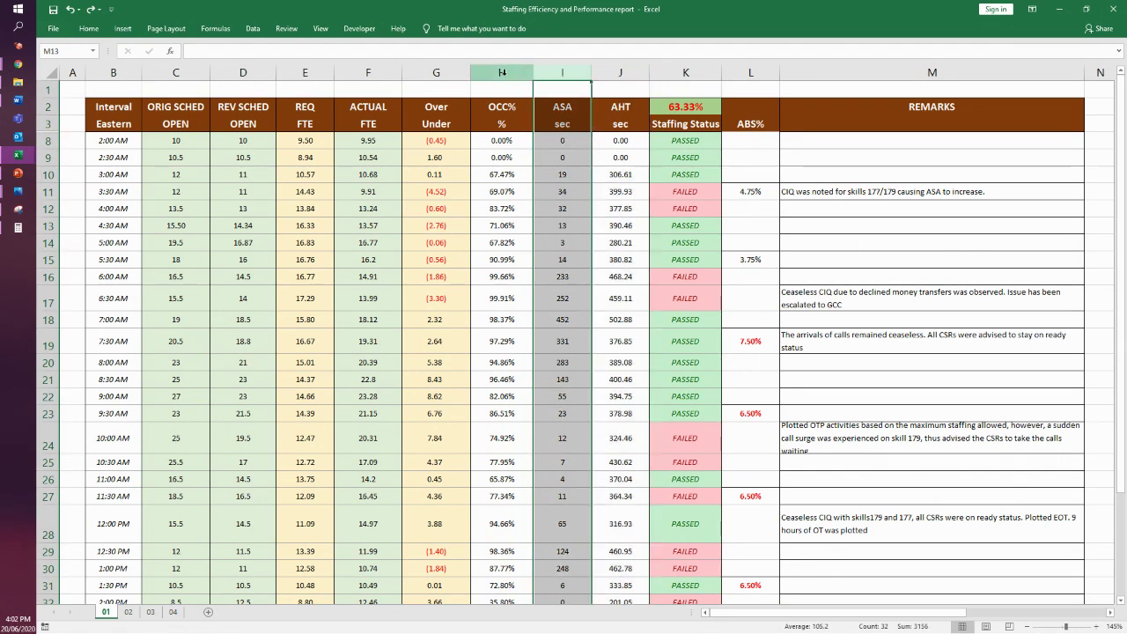
pyautogui.click(502, 72)
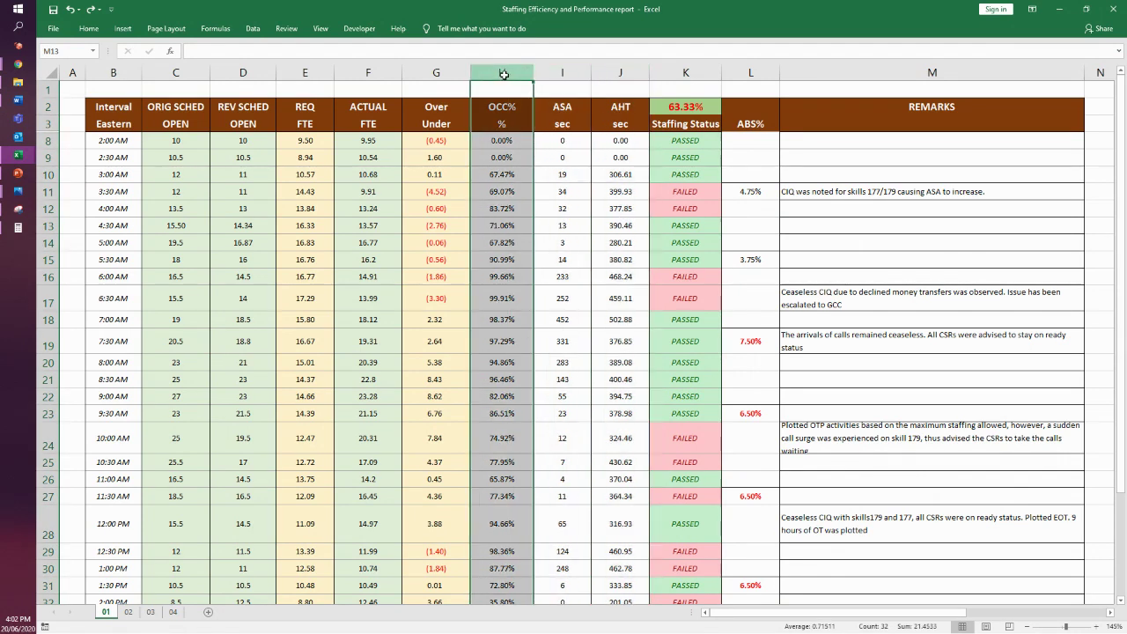
pyautogui.click(685, 70)
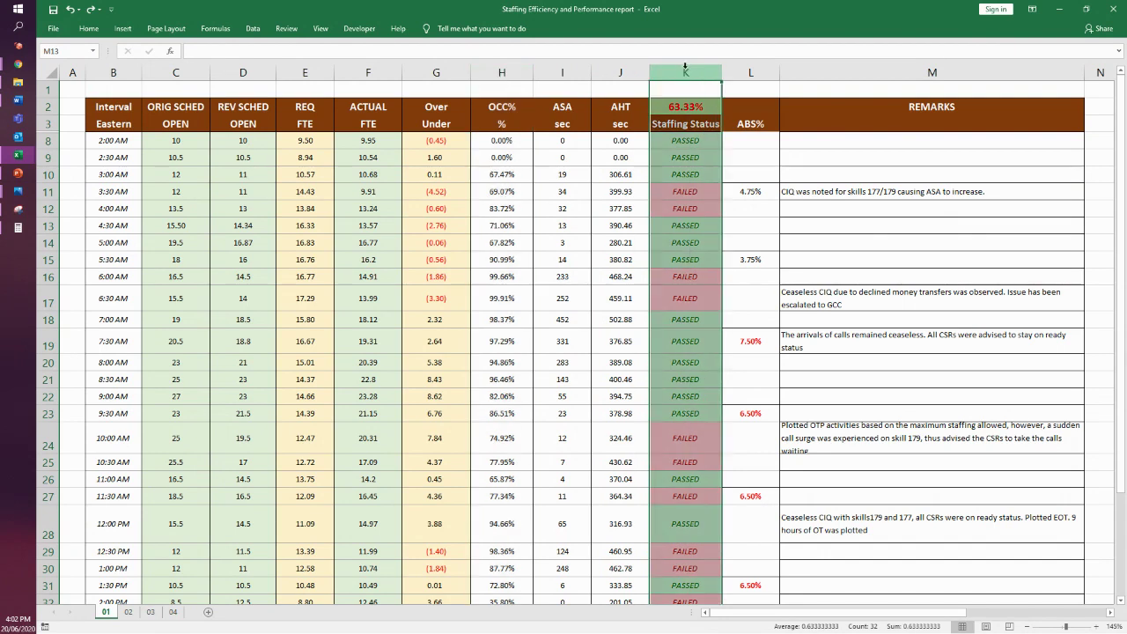
pyautogui.click(685, 142)
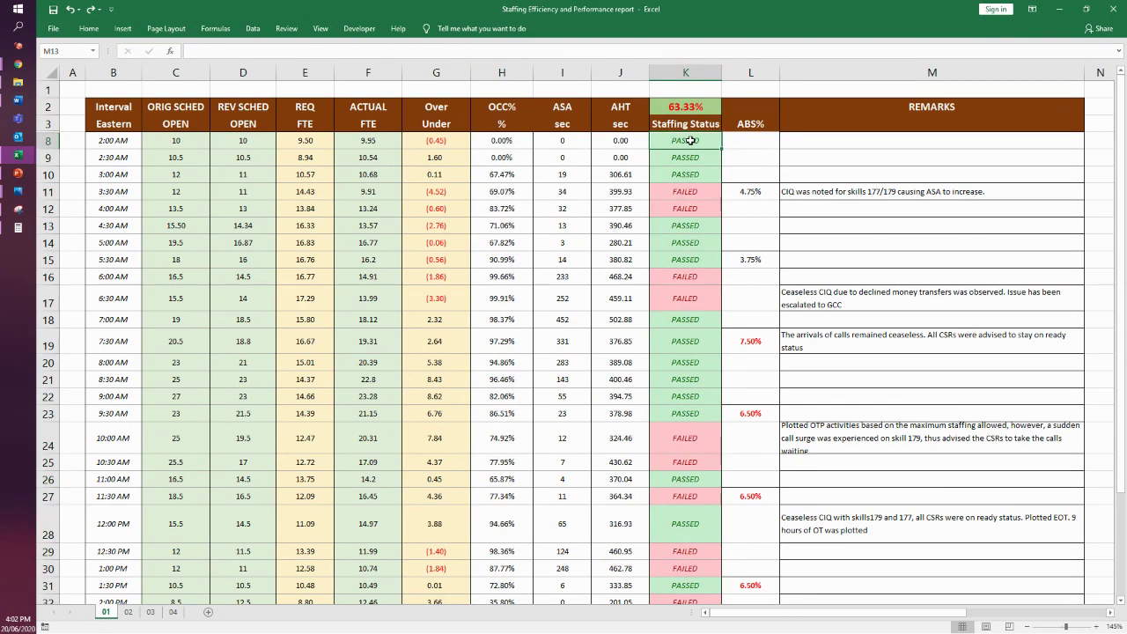
# - Examine the ABS% column, including its 3:30 AM, 5:30 AM and 7:30 AM entries
pyautogui.click(749, 73)
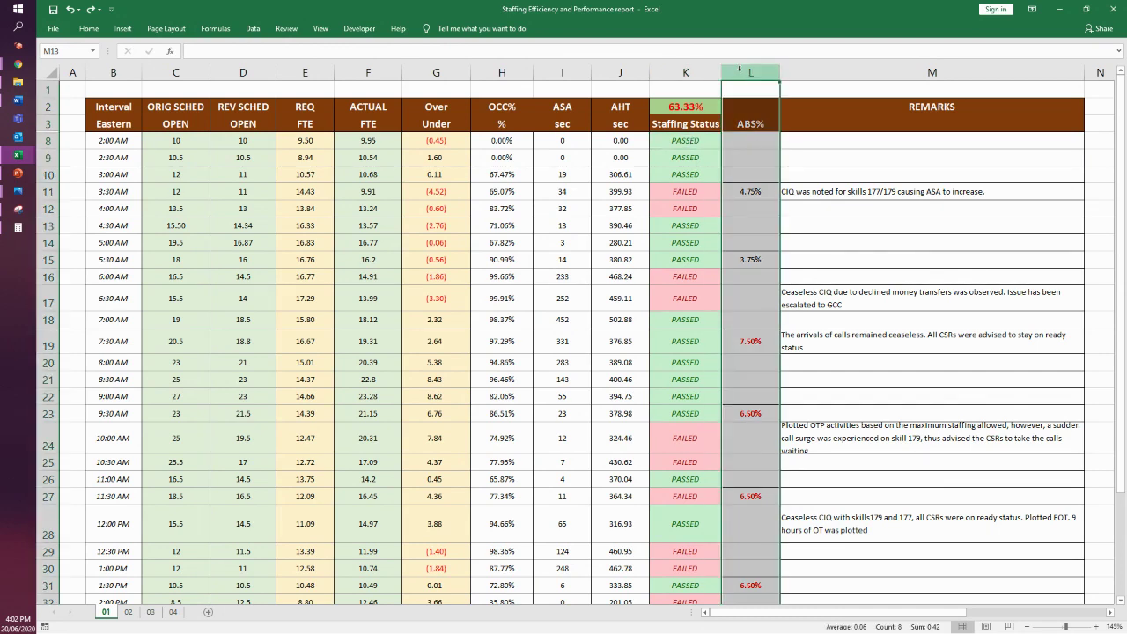
pyautogui.click(750, 244)
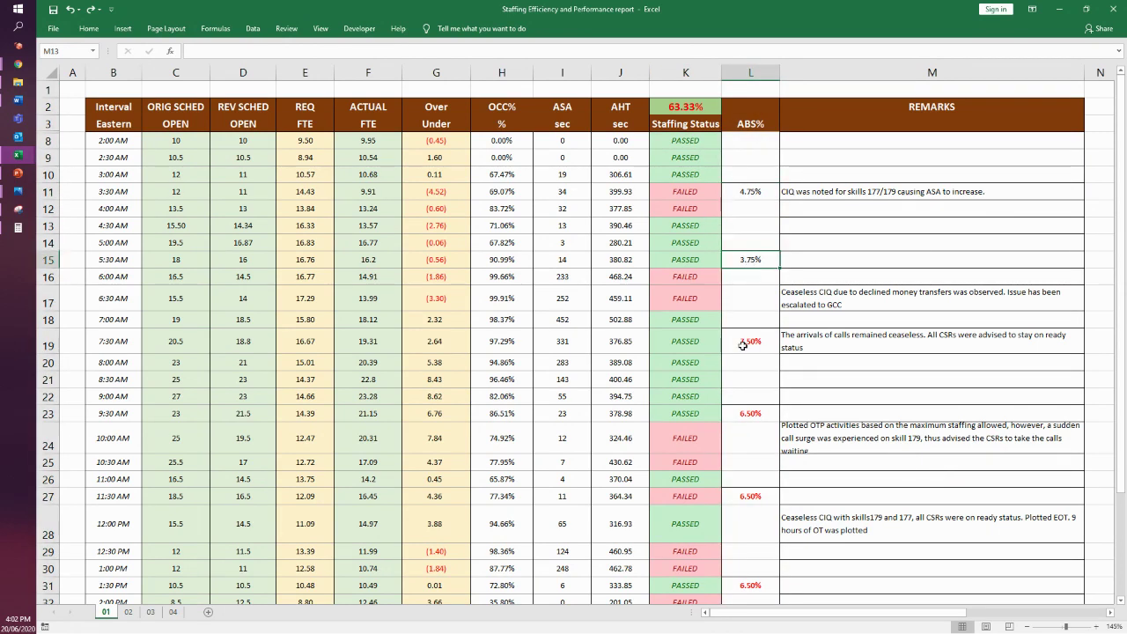
pyautogui.click(757, 254)
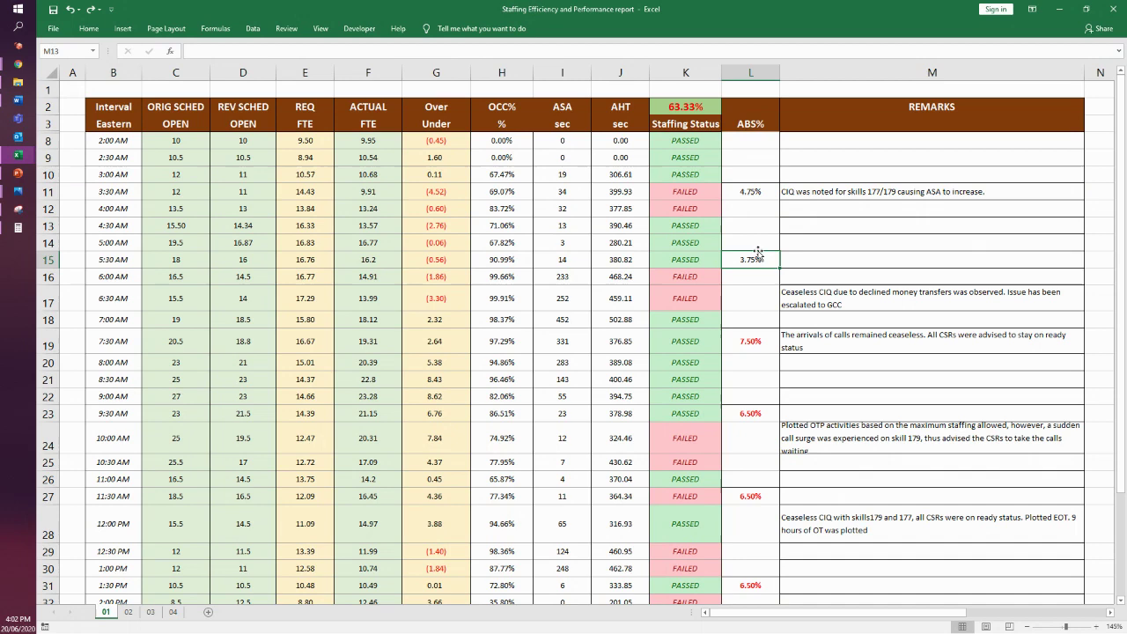
pyautogui.click(752, 344)
pyautogui.click(762, 192)
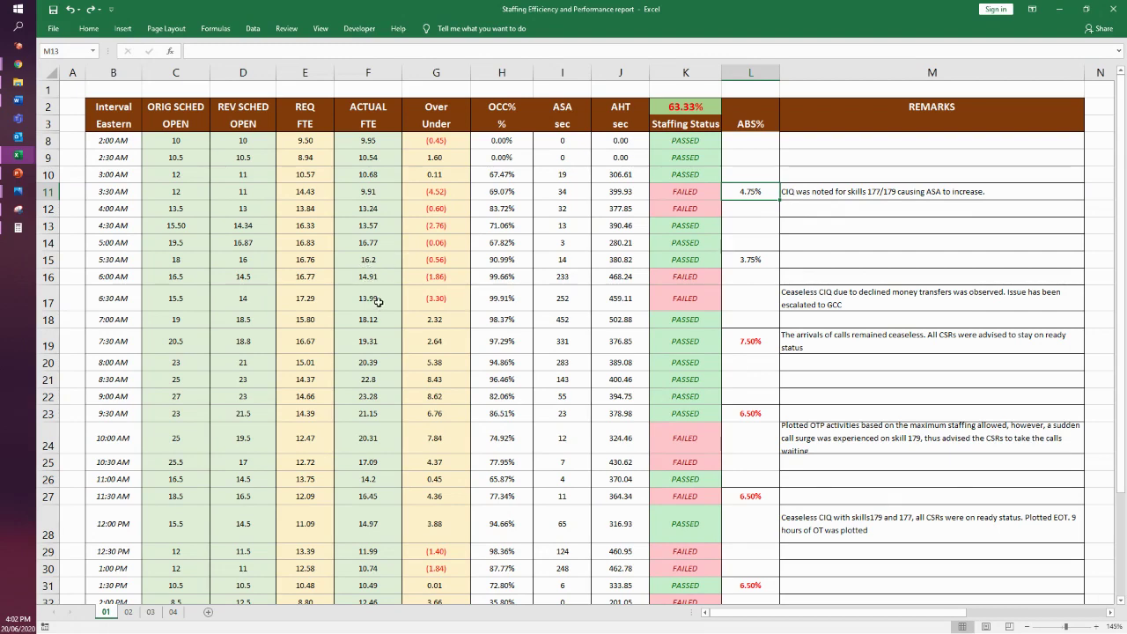
# - Compare the Over/Under values from 3:30 AM to 6:30 AM with the 3:30 AM and 7:30 AM ABS% entries
pyautogui.click(433, 205)
pyautogui.moveTo(433, 205); pyautogui.dragTo(425, 301)
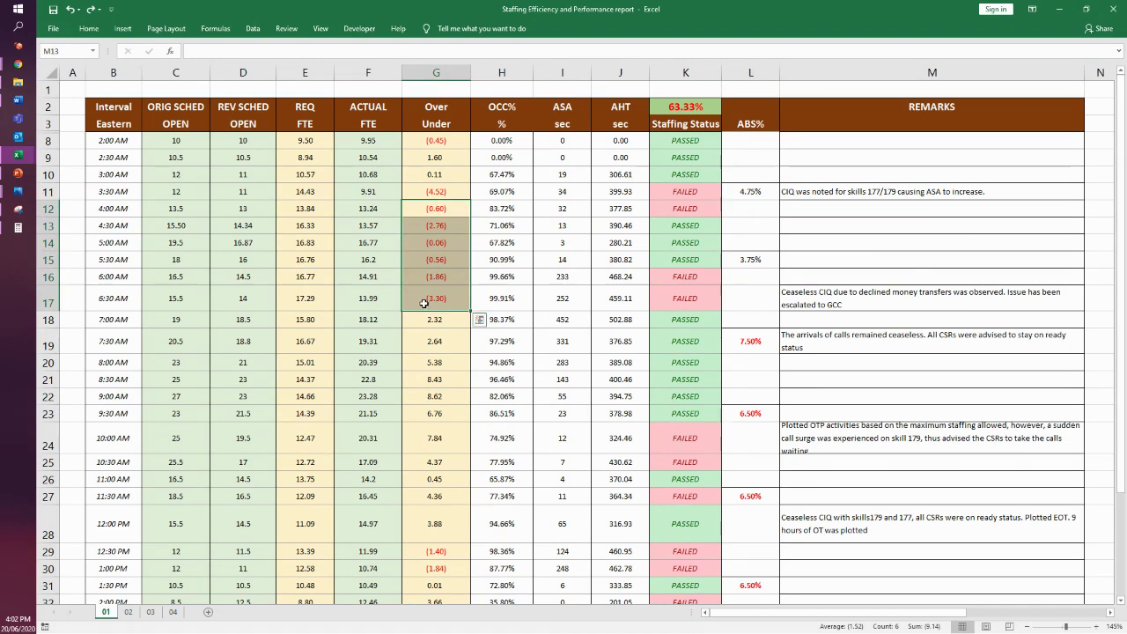
pyautogui.click(749, 192)
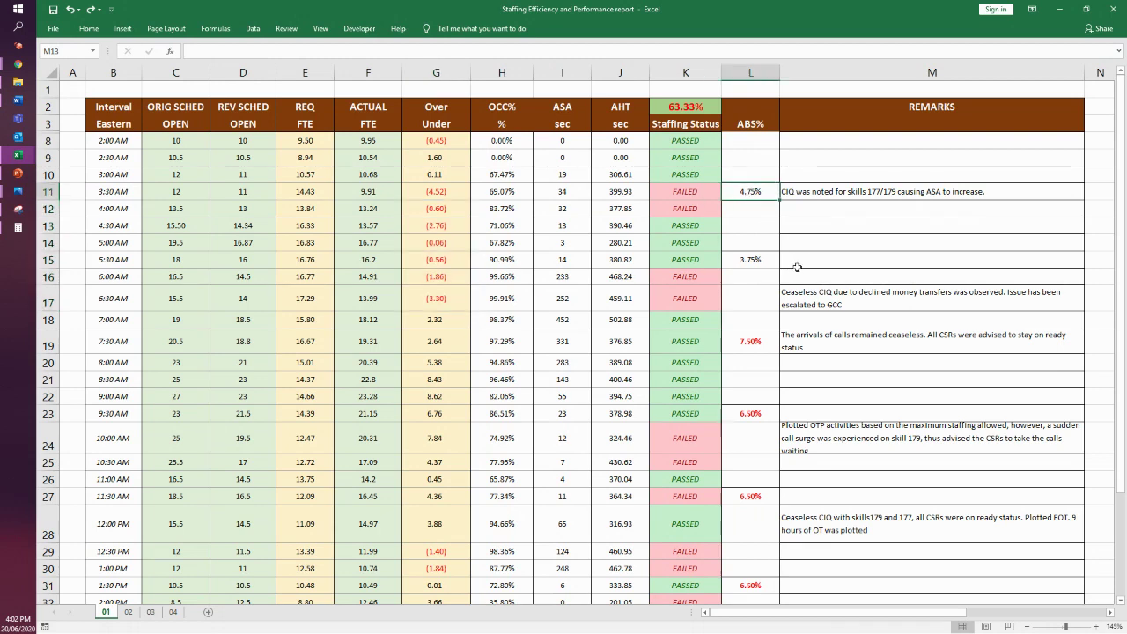
pyautogui.click(435, 194)
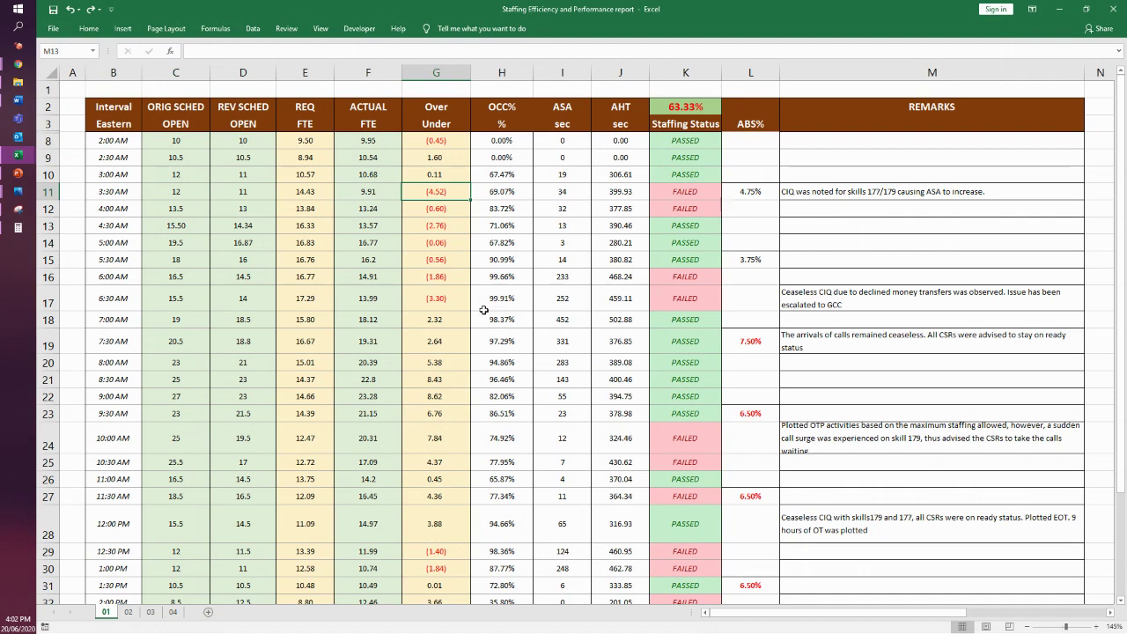
pyautogui.click(752, 342)
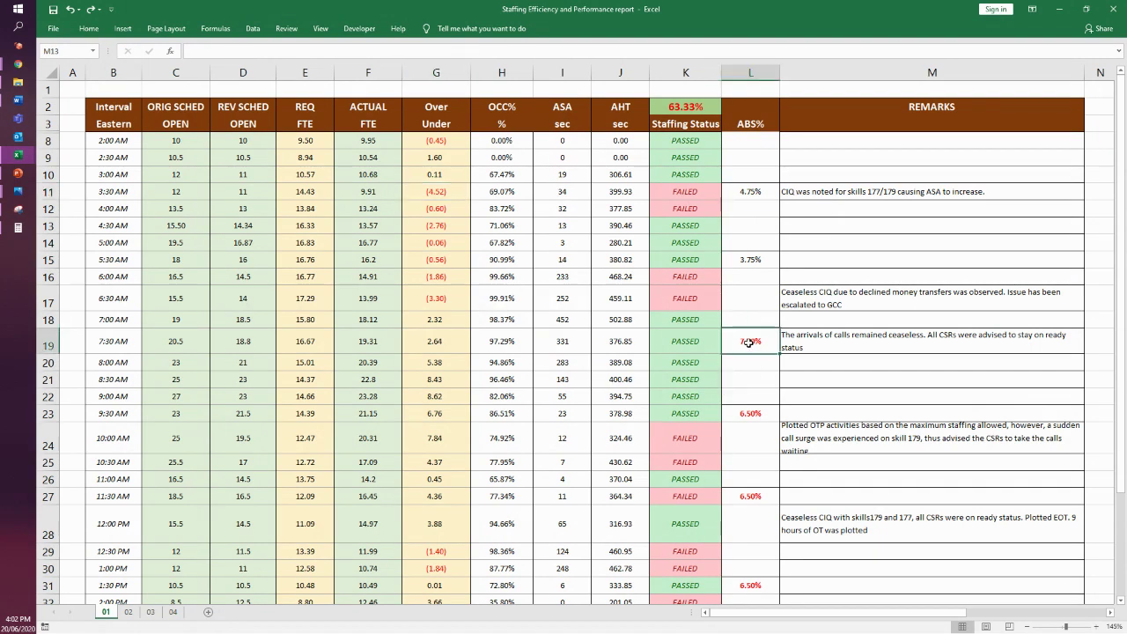
# - Examine the 3:30 AM remark against the 2:00 AM to 6:30 AM figures and the 3:30 AM and 4:00 AM Staffing Status
pyautogui.click(412, 567)
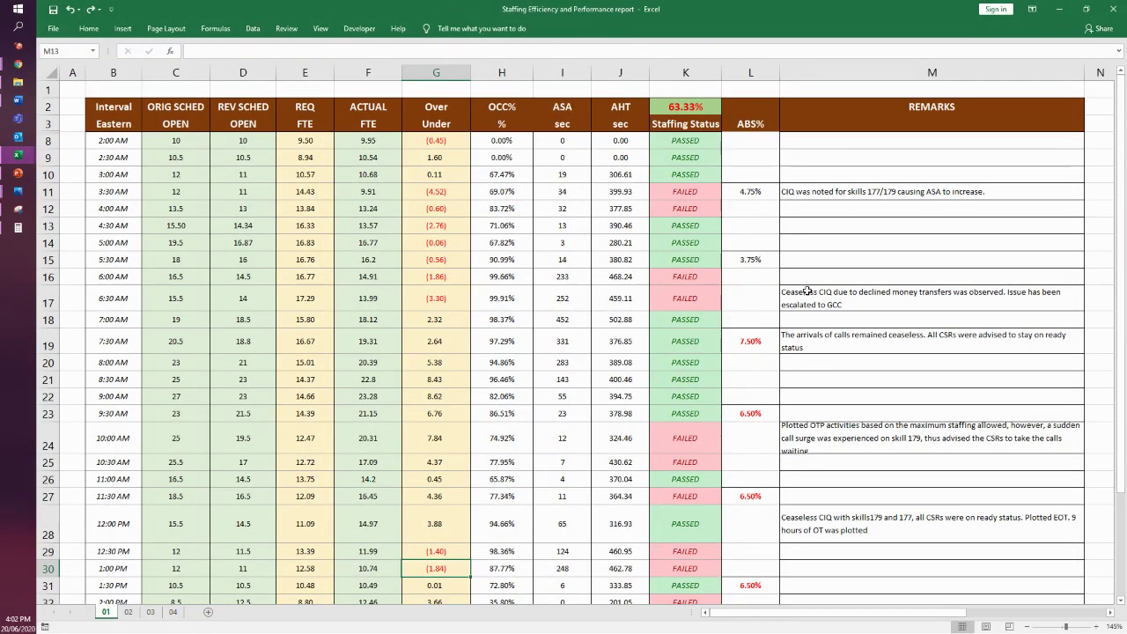
pyautogui.click(845, 72)
pyautogui.click(861, 190)
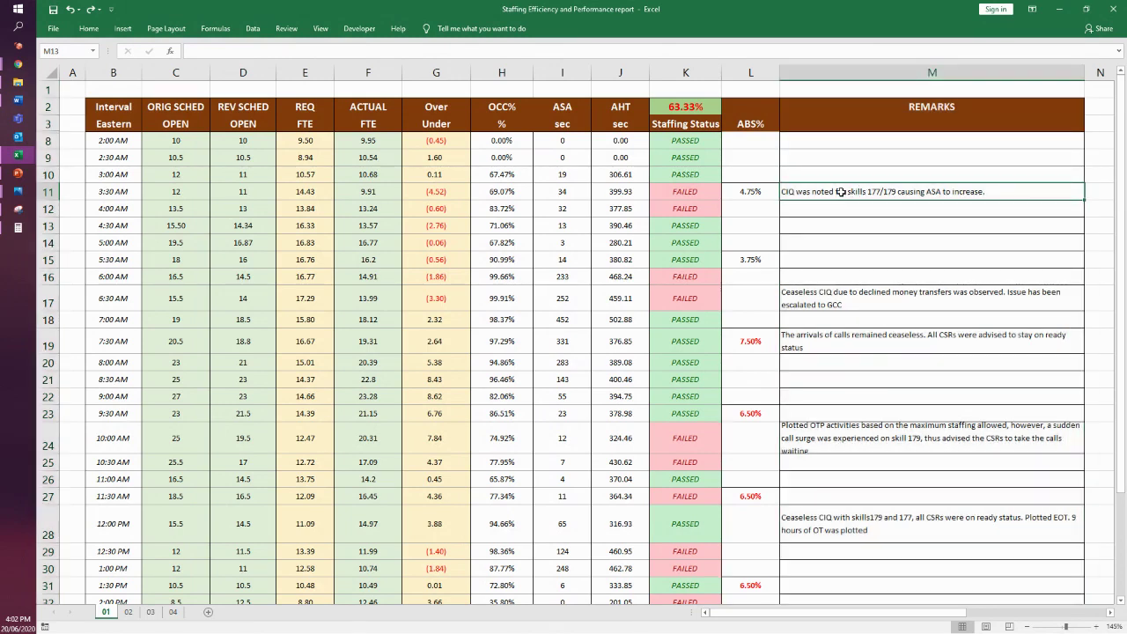
pyautogui.moveTo(185, 140); pyautogui.dragTo(614, 302)
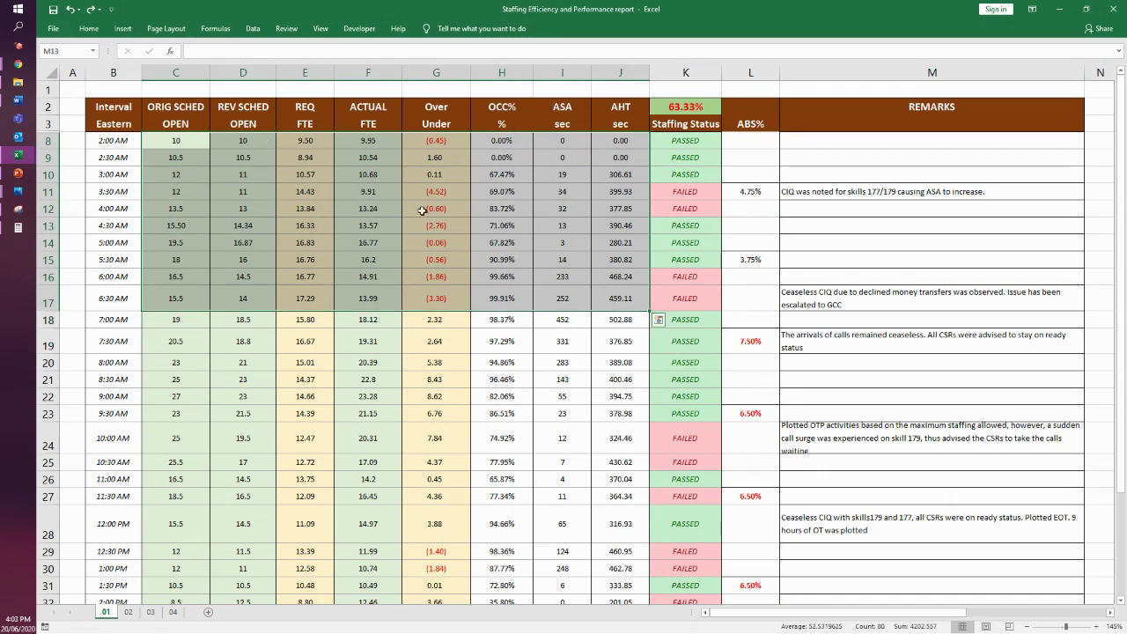
pyautogui.click(815, 194)
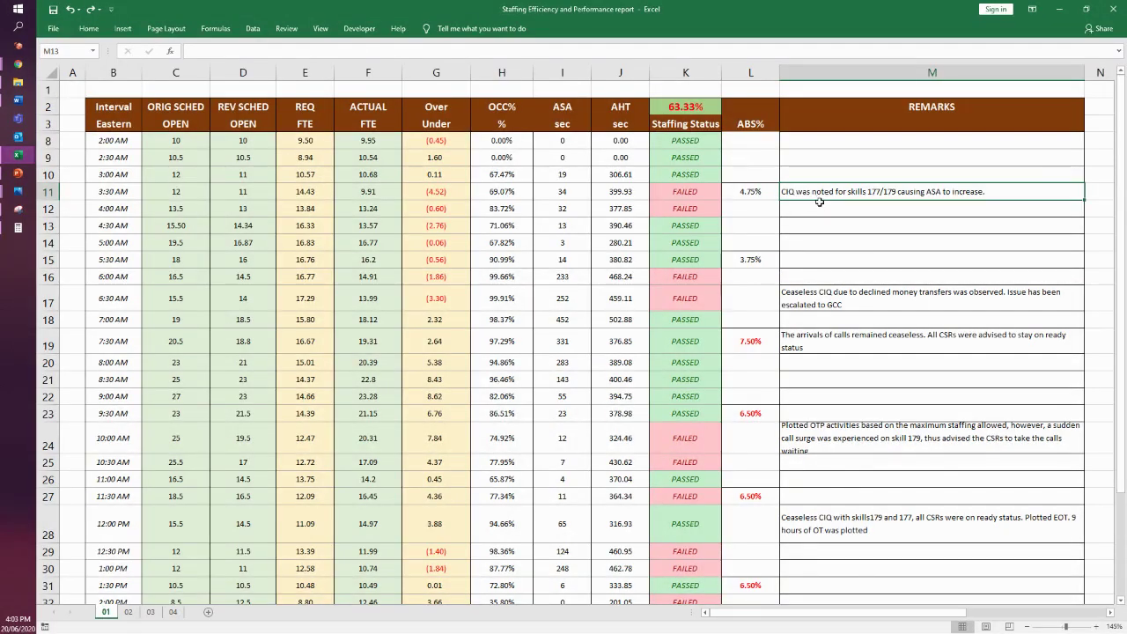
pyautogui.moveTo(697, 190); pyautogui.dragTo(700, 211)
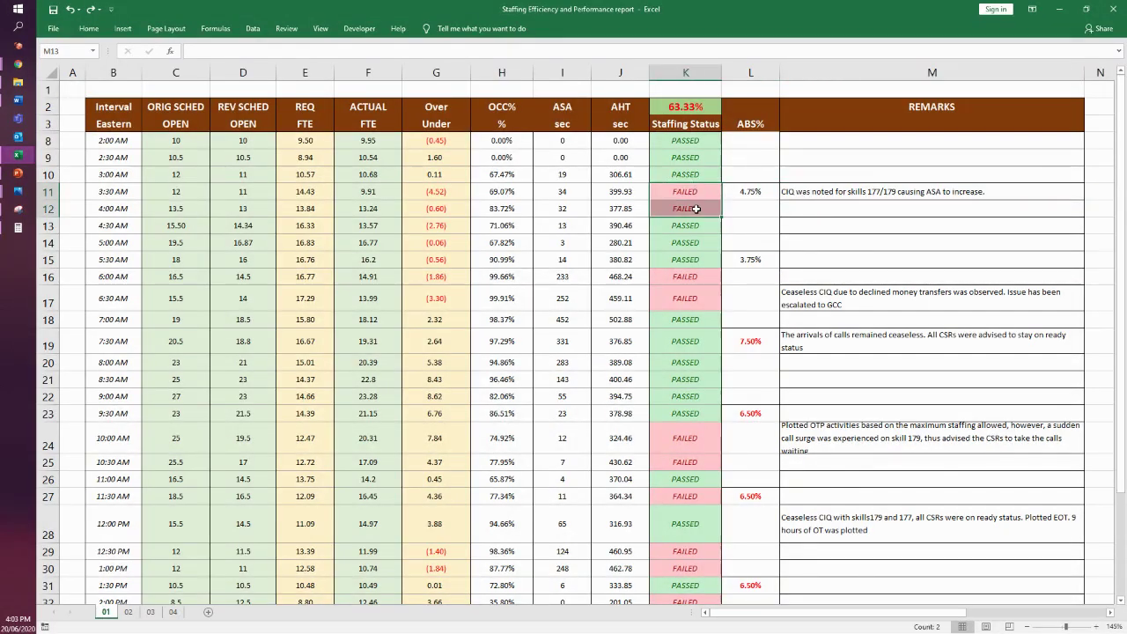
pyautogui.click(821, 189)
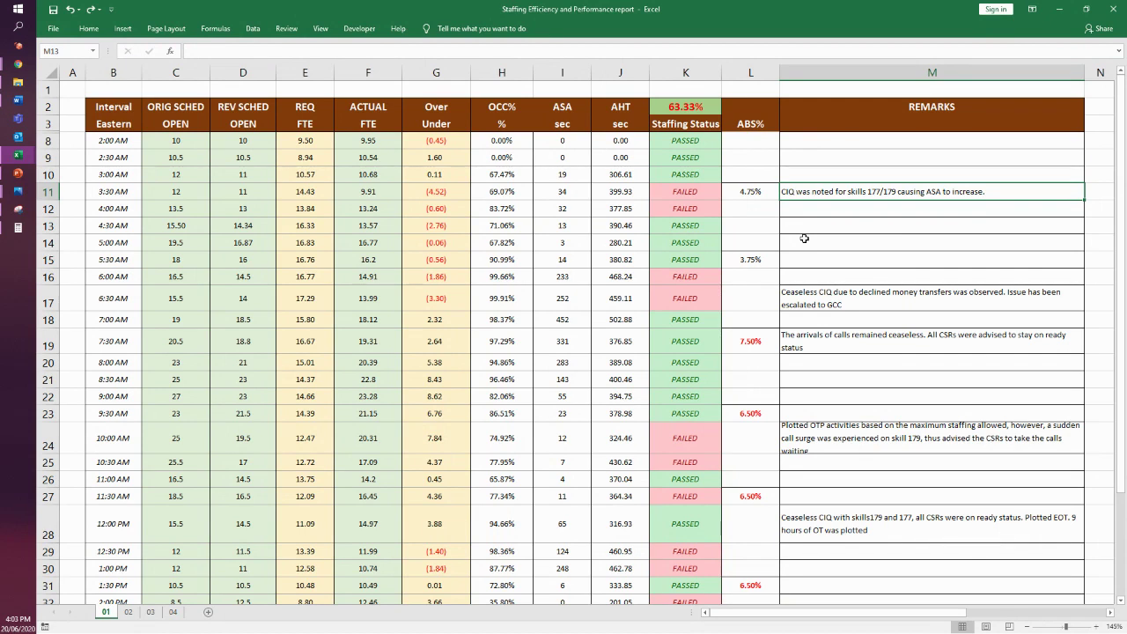
# - Switch to the Revised Open.JPG Intraday report in Photos and maximize its window
pyautogui.click(652, 308)
pyautogui.press('Down')
pyautogui.press('Down')
pyautogui.press('Down')
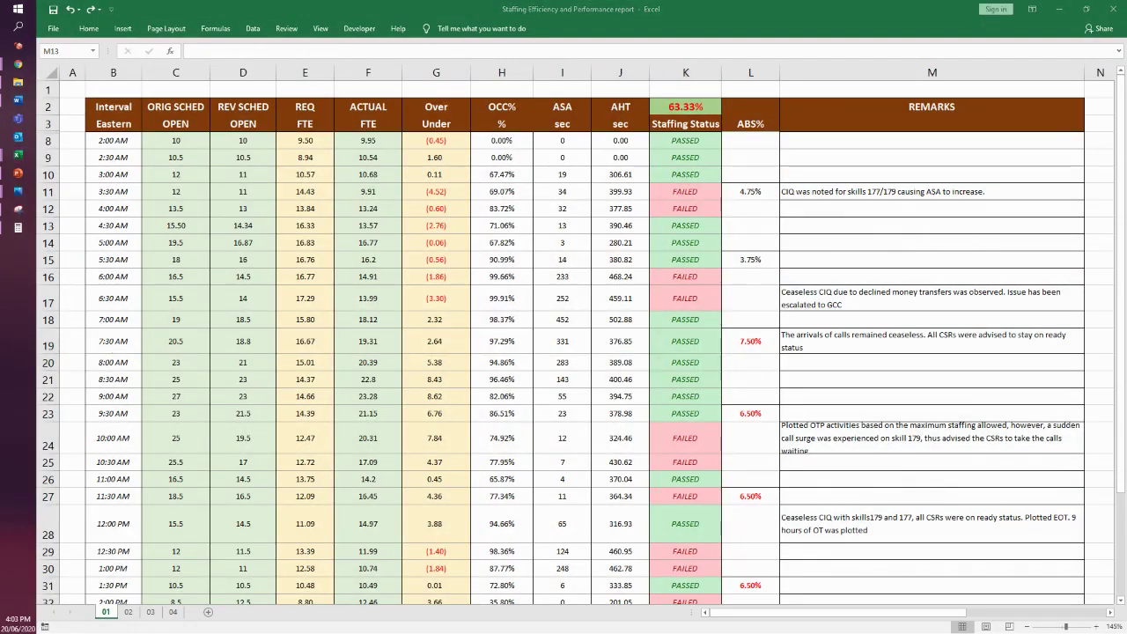
pyautogui.press('super+d')
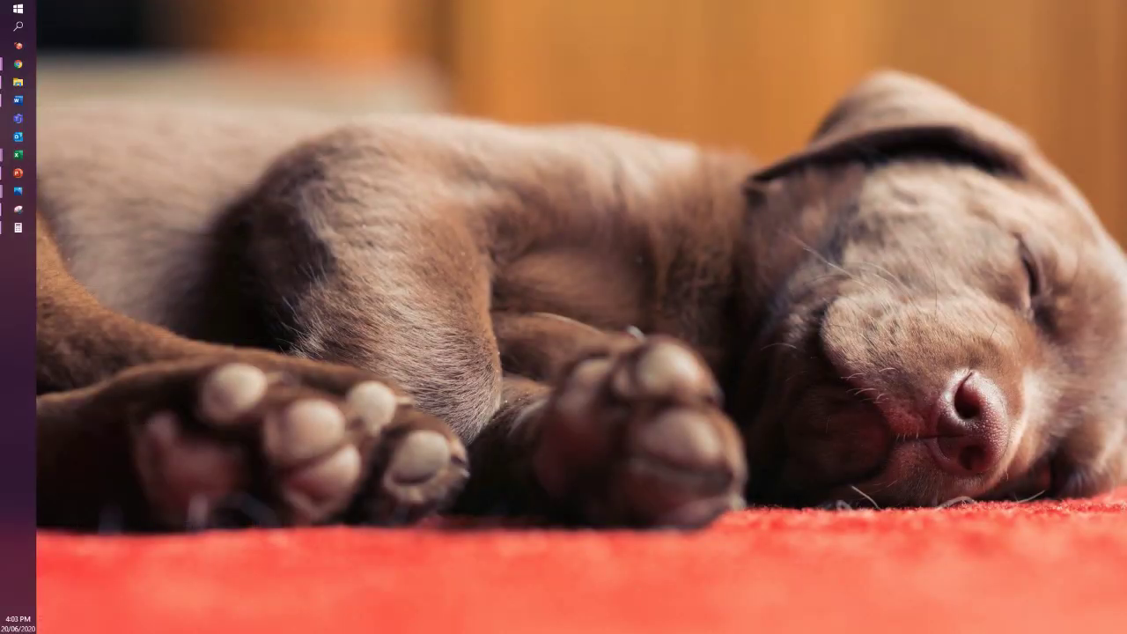
pyautogui.press('super+d')
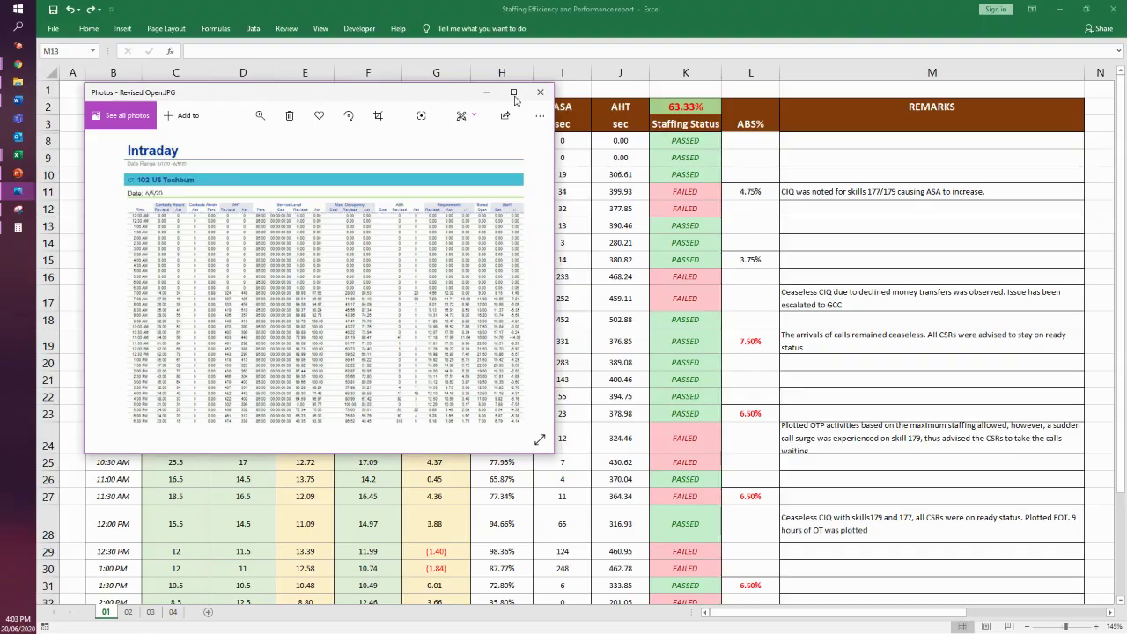
pyautogui.click(513, 91)
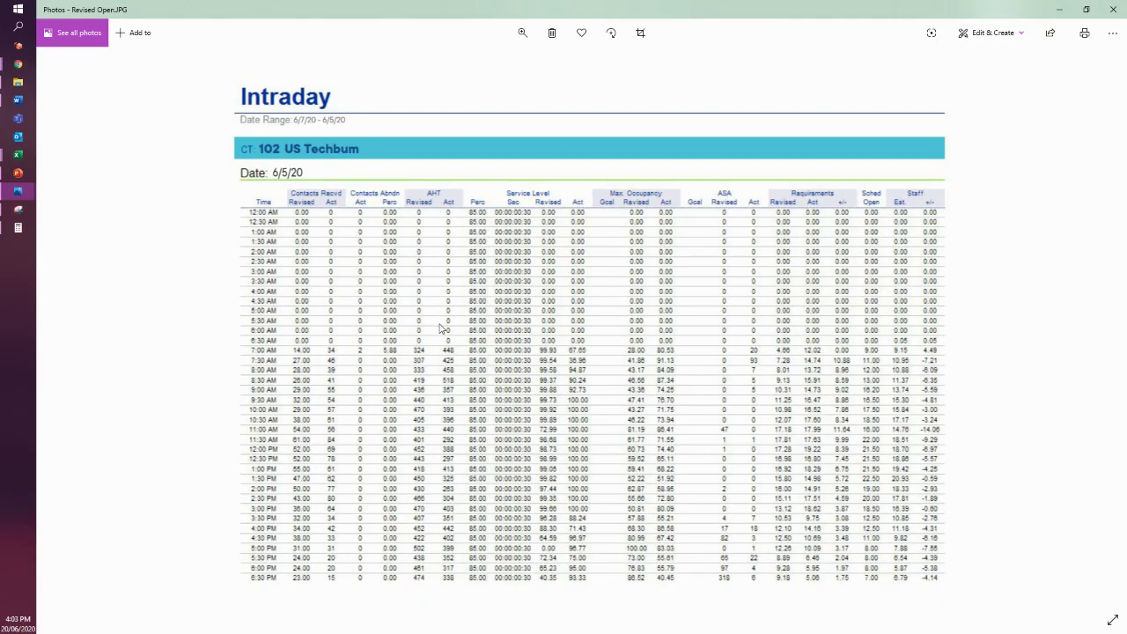
# - Examine the Intraday report's half-hourly rows from 12:00 AM to 6:30 PM together with its column headings
pyautogui.scroll(3, 440, 329)
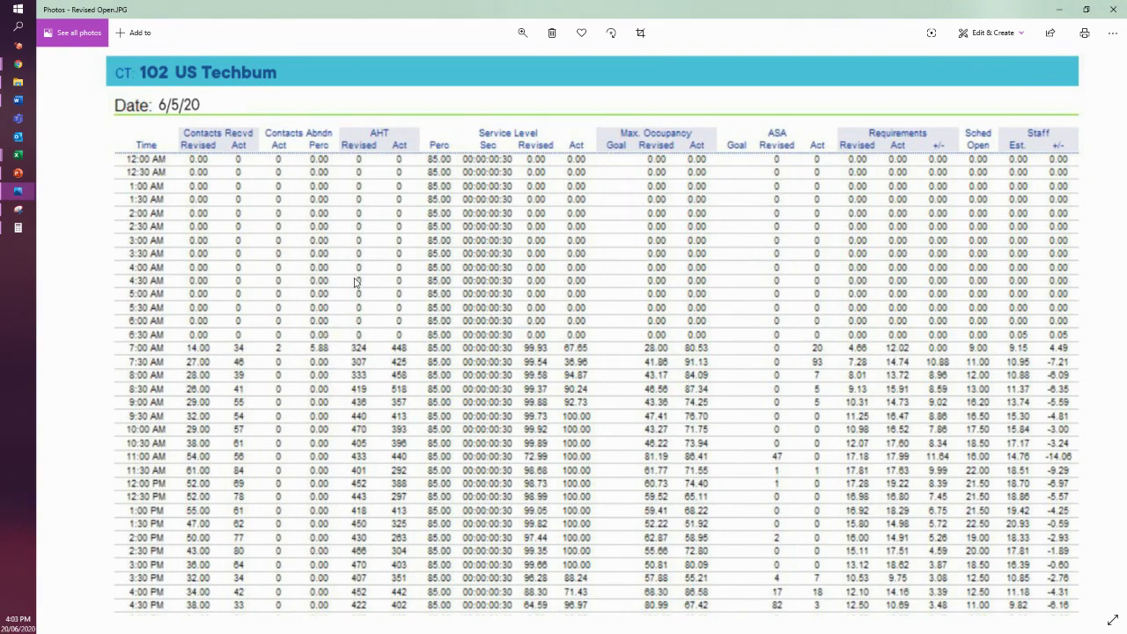
pyautogui.scroll(1, 352, 293)
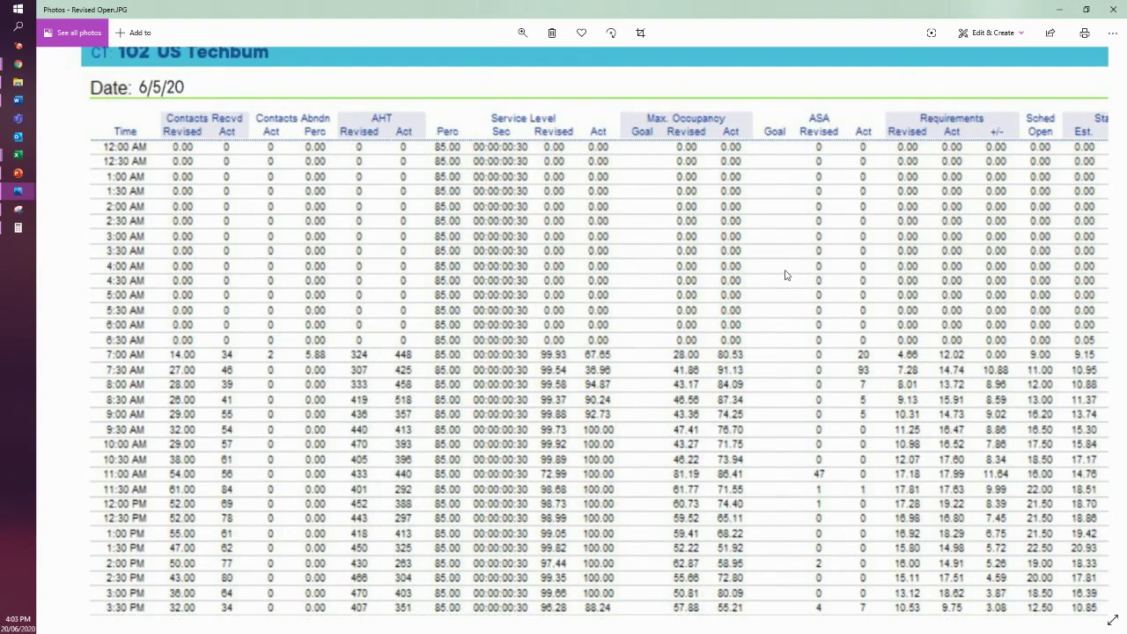
pyautogui.moveTo(786, 276); pyautogui.dragTo(774, 303)
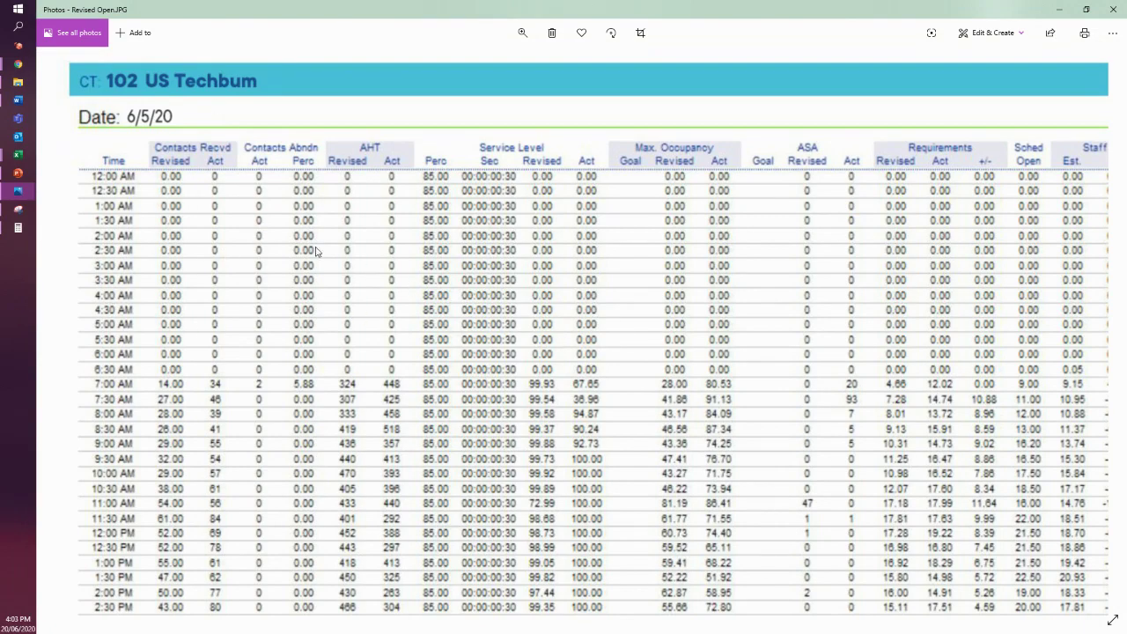
pyautogui.scroll(2, 202, 249)
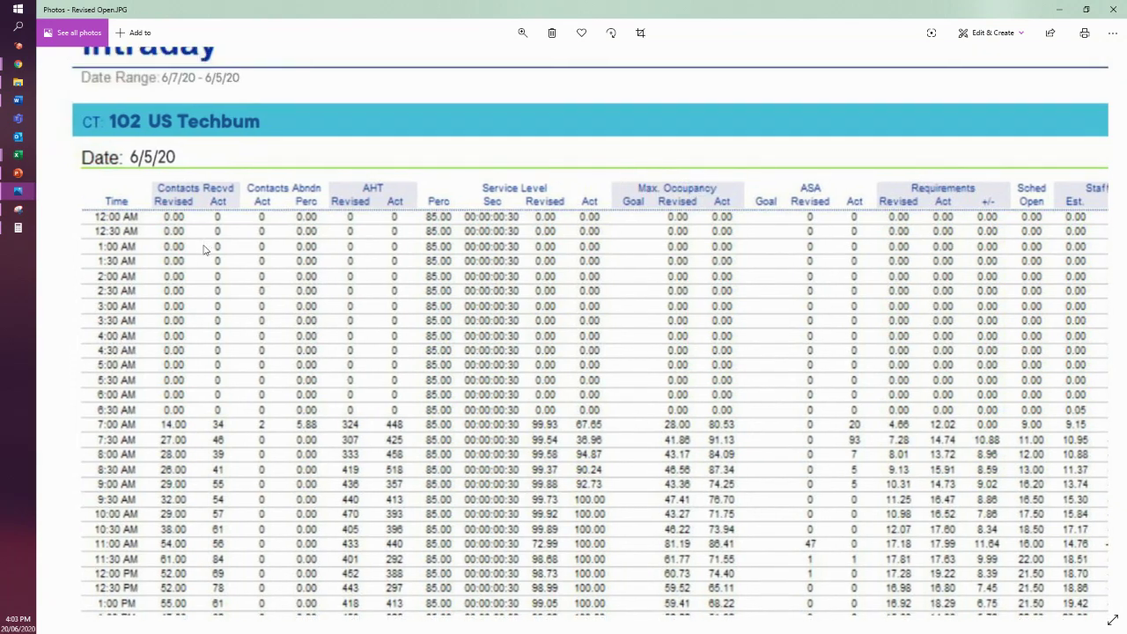
pyautogui.moveTo(202, 249); pyautogui.dragTo(197, 155)
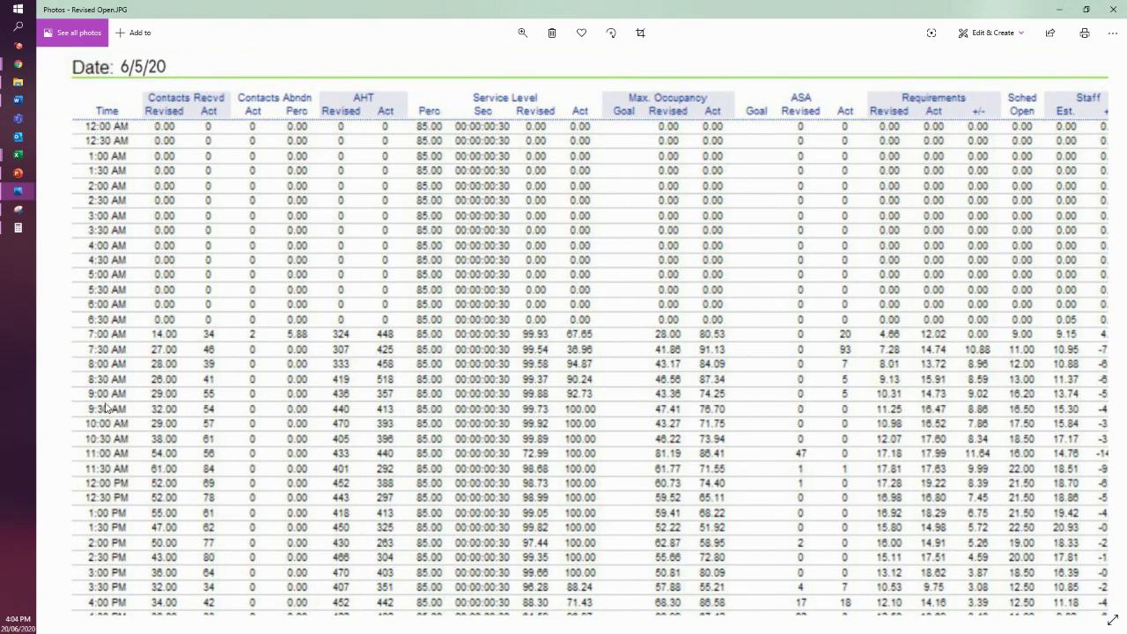
pyautogui.moveTo(97, 339); pyautogui.dragTo(86, 248)
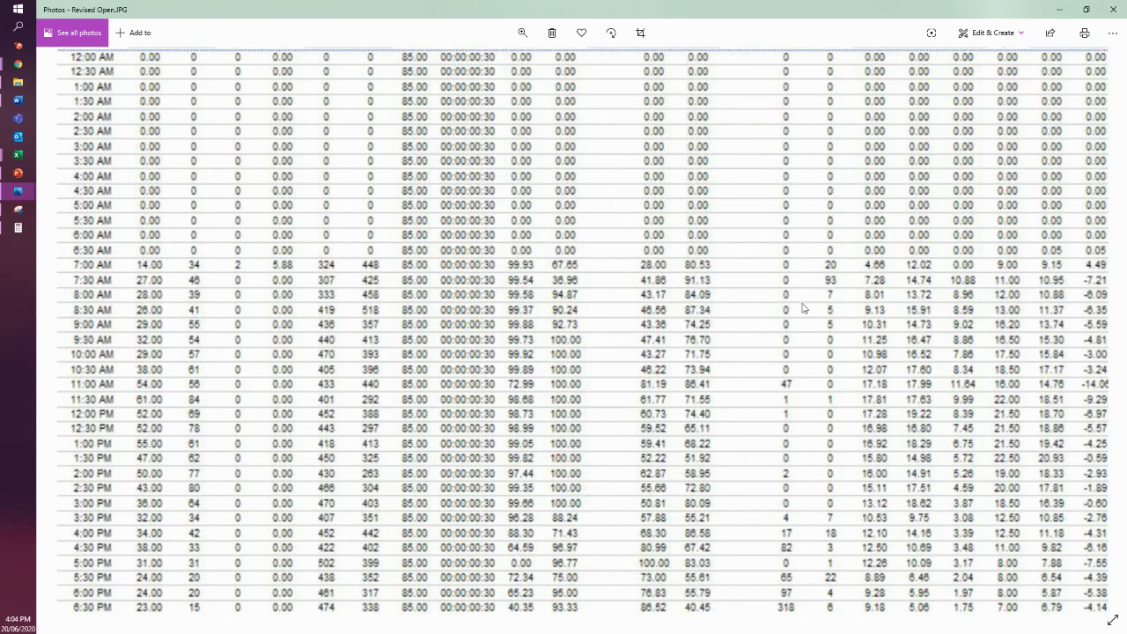
pyautogui.scroll(1, 801, 308)
pyautogui.scroll(-1, 658, 464)
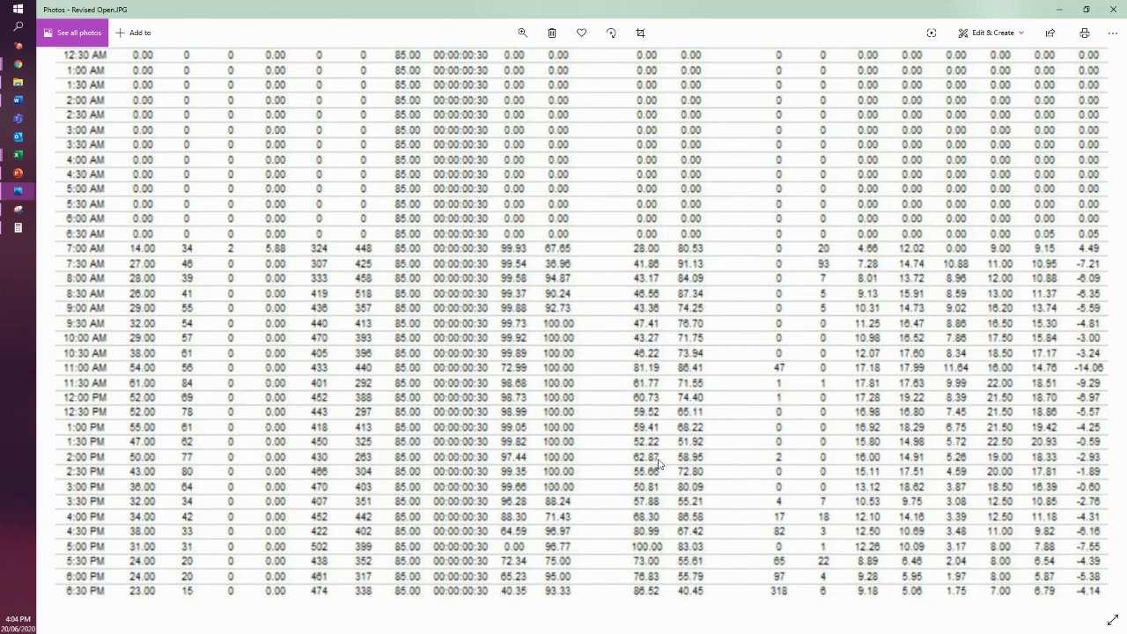
pyautogui.scroll(-1, 658, 463)
pyautogui.scroll(1, 525, 502)
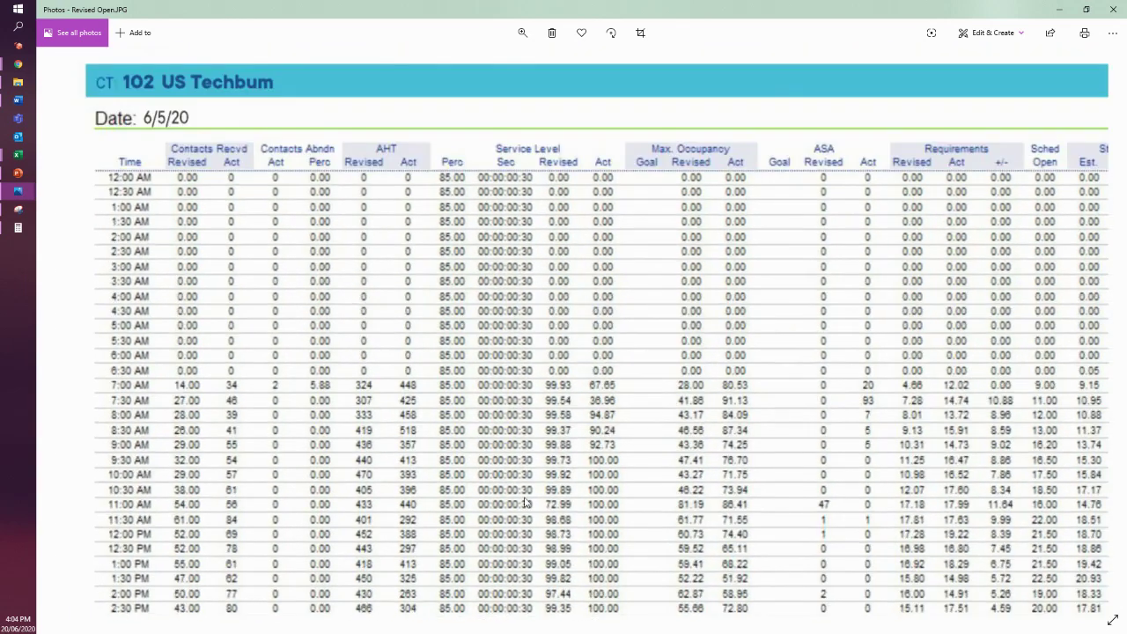
pyautogui.scroll(-1, 526, 501)
pyautogui.scroll(2, 525, 502)
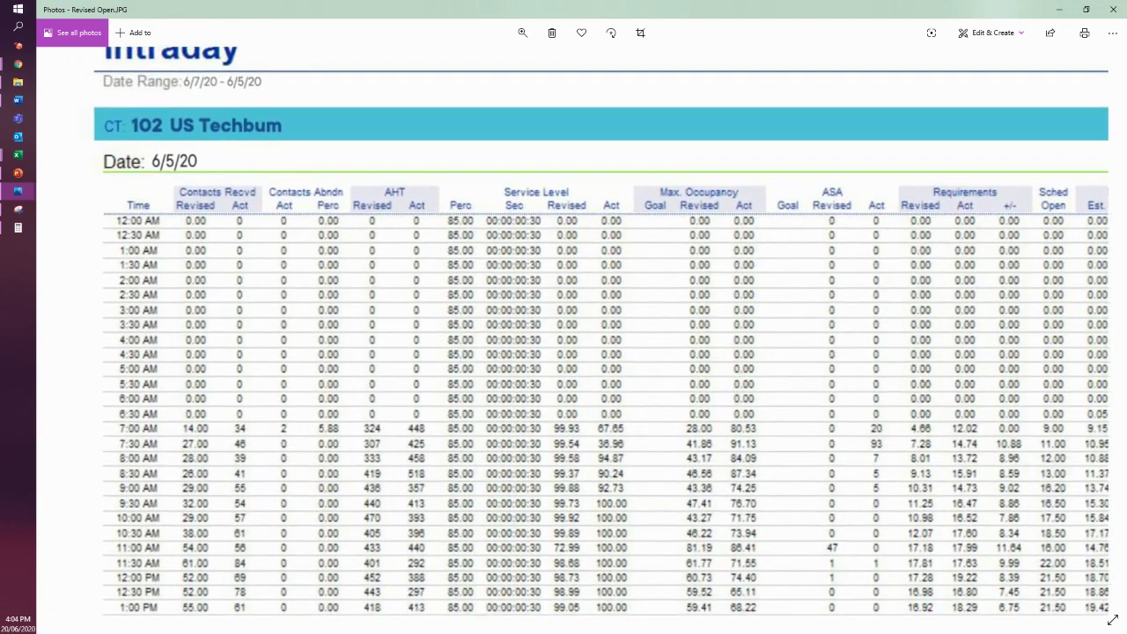
# - Review the Intraday report's columns from Contacts Recvd across to Requirements, Sched Open and Staff
pyautogui.hotkey('alt', 'Tab')
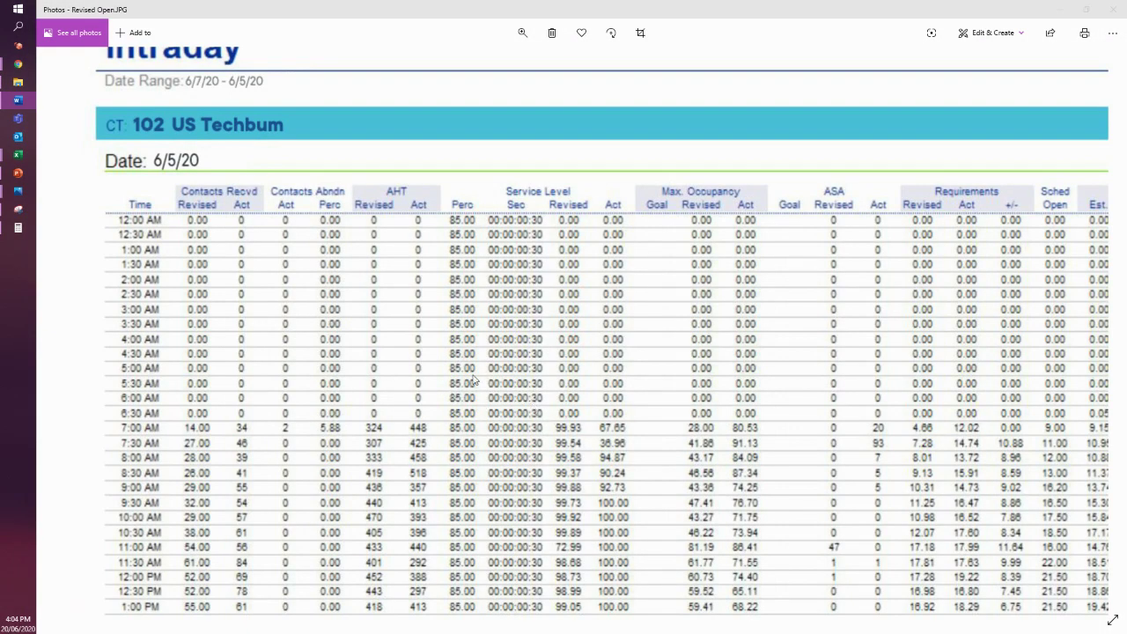
pyautogui.scroll(-1, 455, 404)
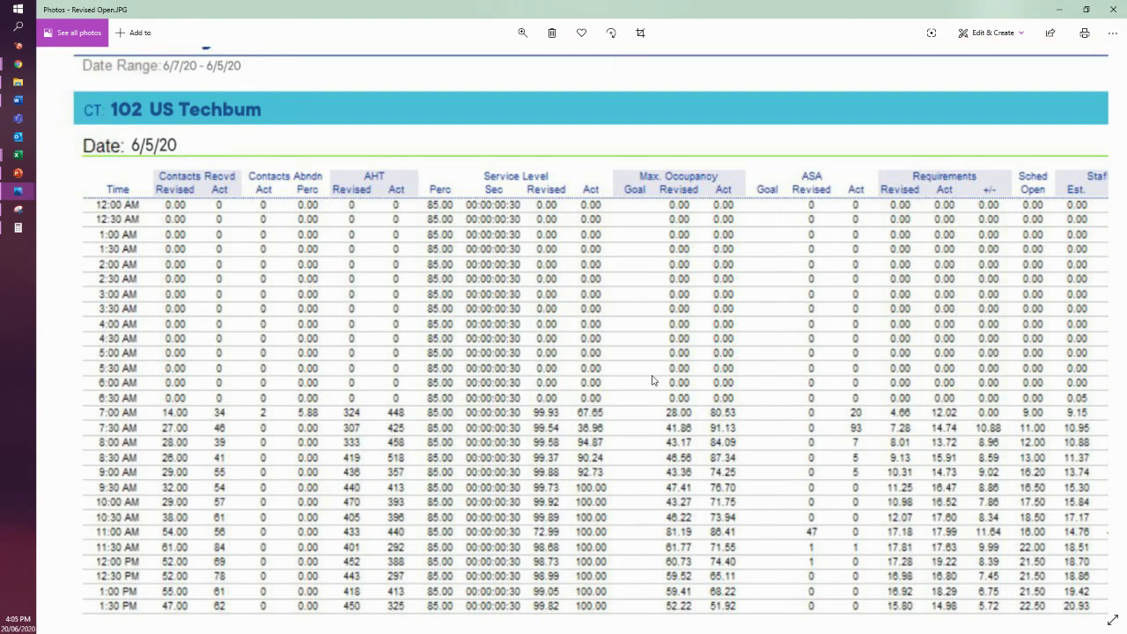
pyautogui.moveTo(652, 370); pyautogui.dragTo(626, 299)
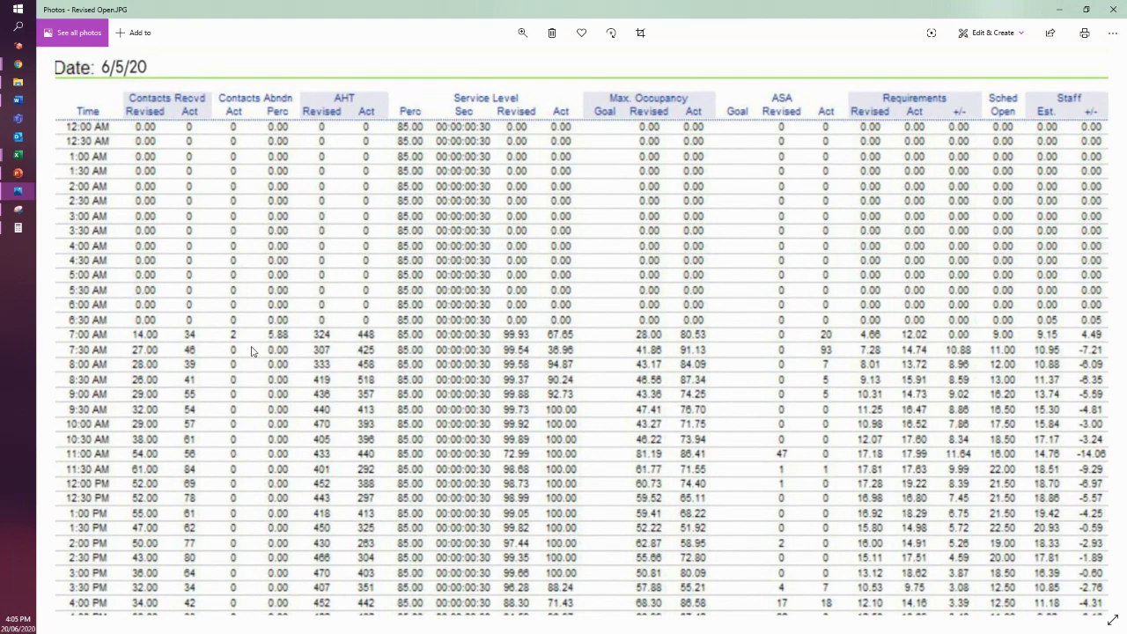
pyautogui.moveTo(1004, 440)
pyautogui.mouseDown()
pyautogui.moveTo(889, 447)
pyautogui.moveTo(1000, 443)
pyautogui.mouseUp()
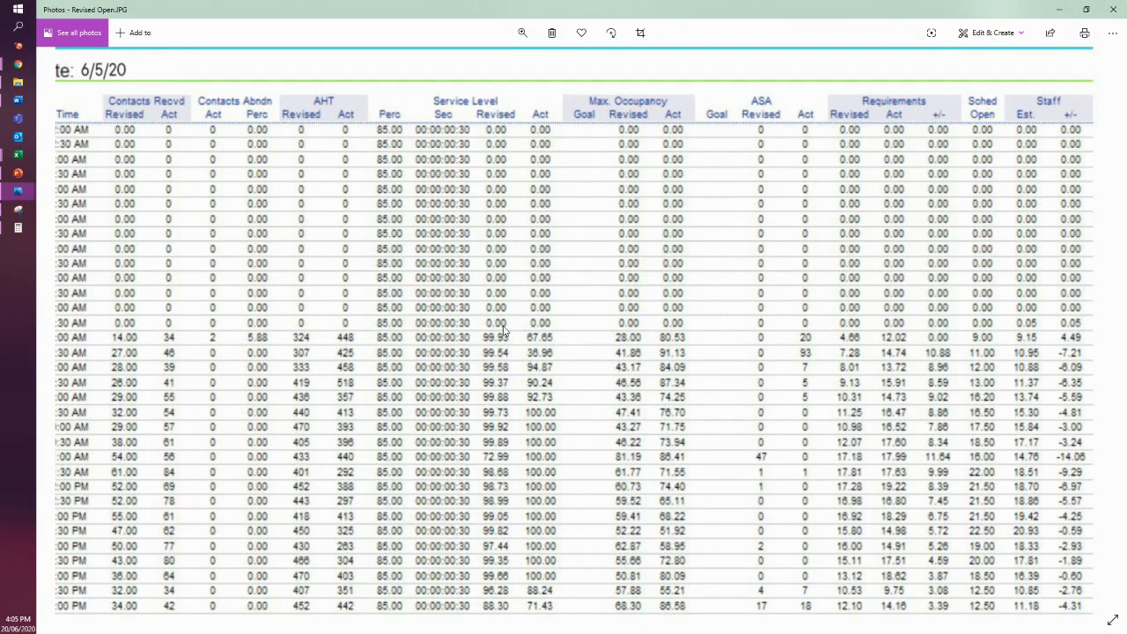
pyautogui.scroll(-3, 503, 329)
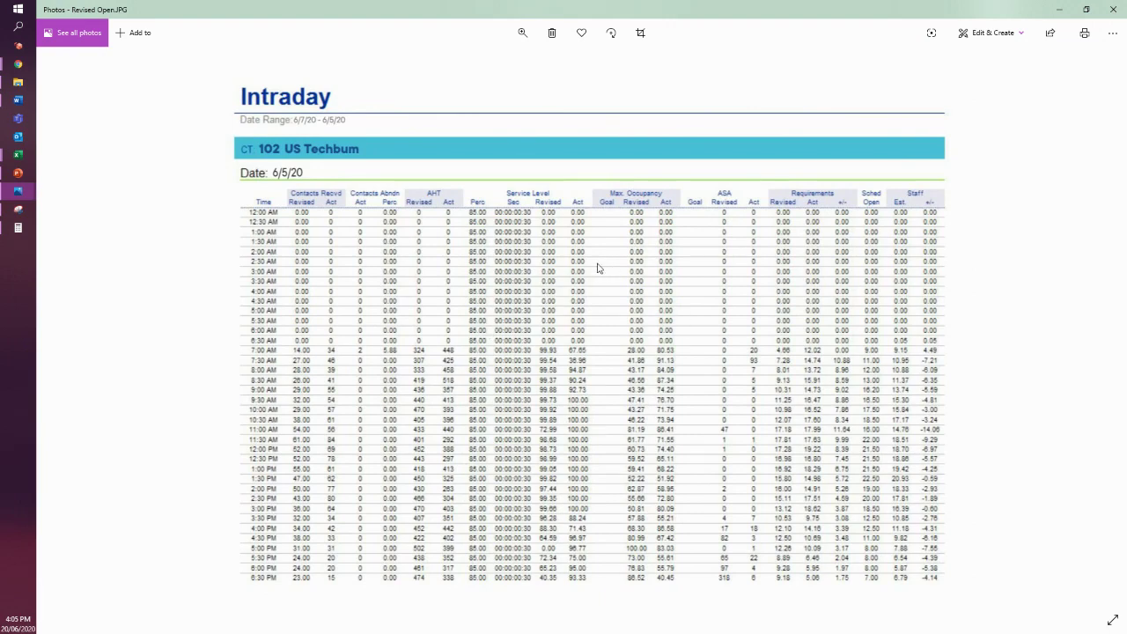
# - Return to the Excel staffing report and check the 6:30 AM remark and the 10:00 AM OCC% value
pyautogui.click(1061, 13)
pyautogui.click(680, 376)
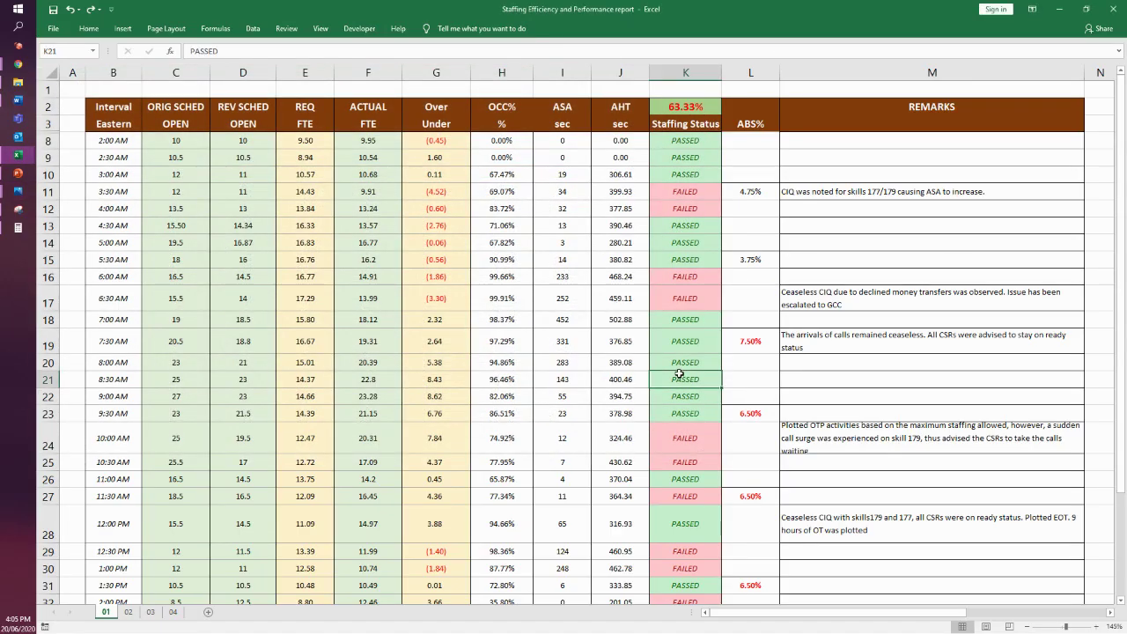
pyautogui.click(947, 309)
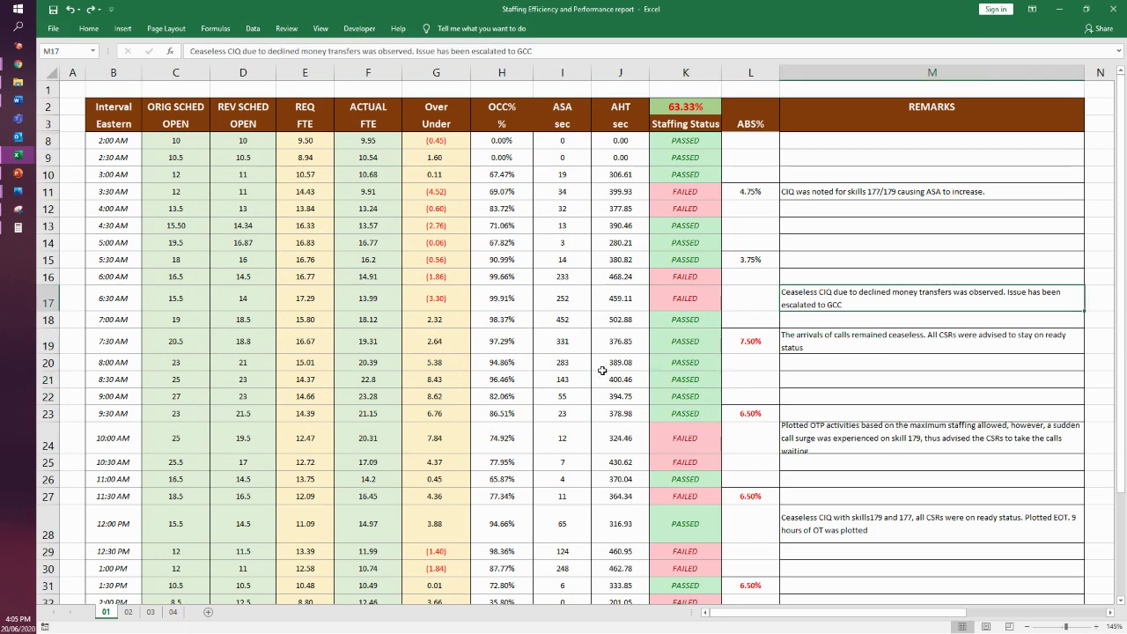
pyautogui.scroll(-1, 607, 373)
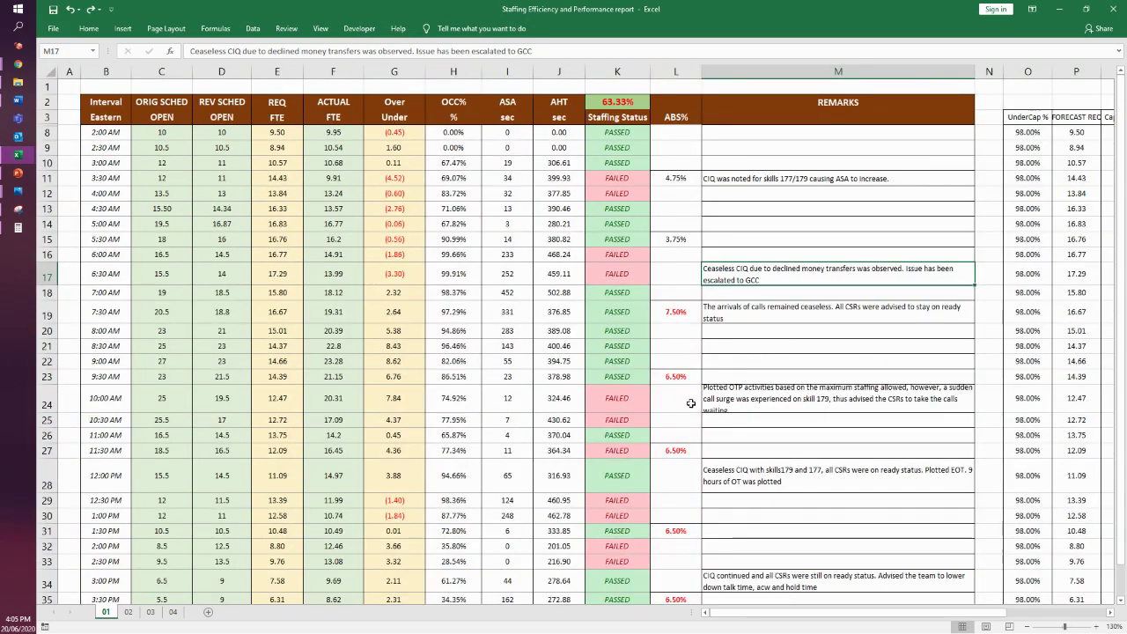
pyautogui.click(445, 388)
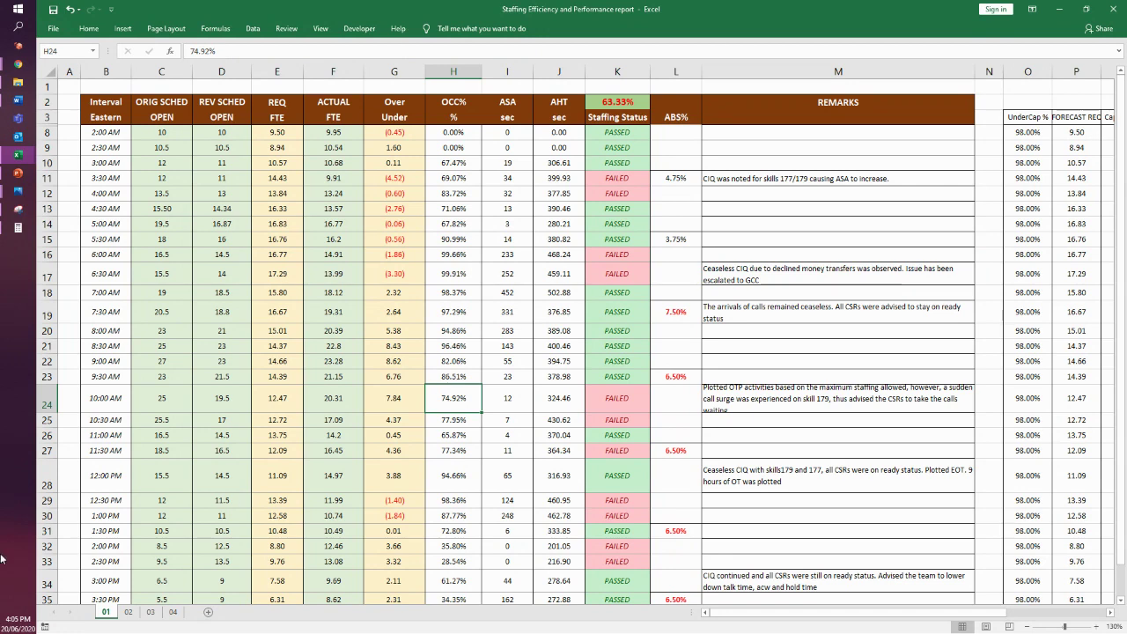
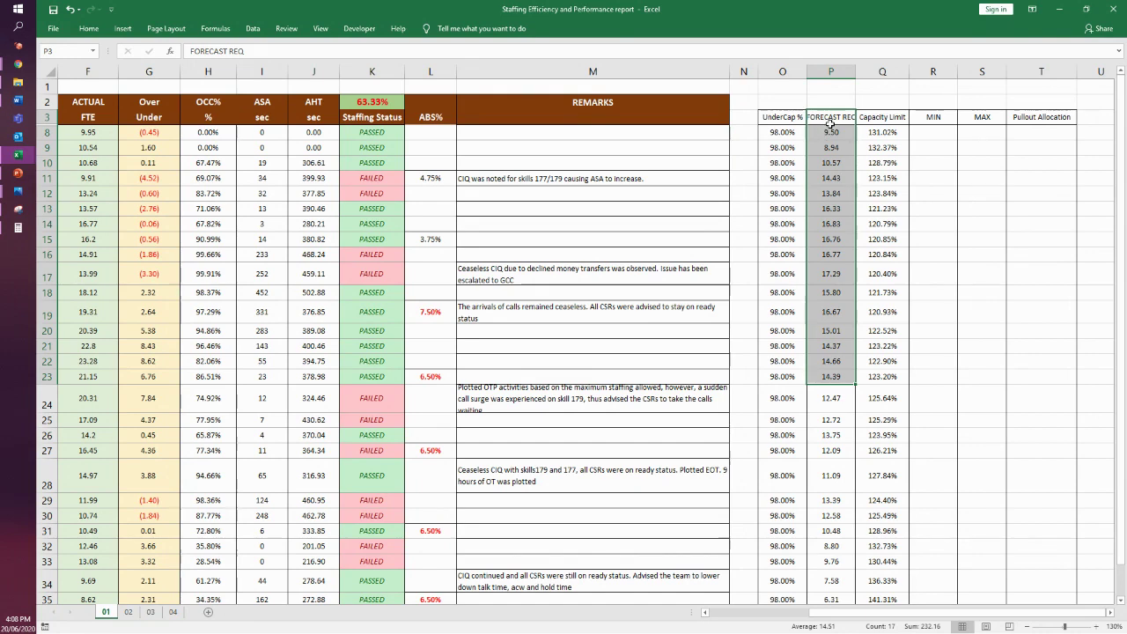
# - Compare FORECAST REQ with REQ FTE and check the 2:00 AM UnderCap % and Capacity Limit values
pyautogui.moveTo(830, 147); pyautogui.dragTo(839, 290)
pyautogui.hscroll(-1, 581, 352)
pyautogui.click(81, 136)
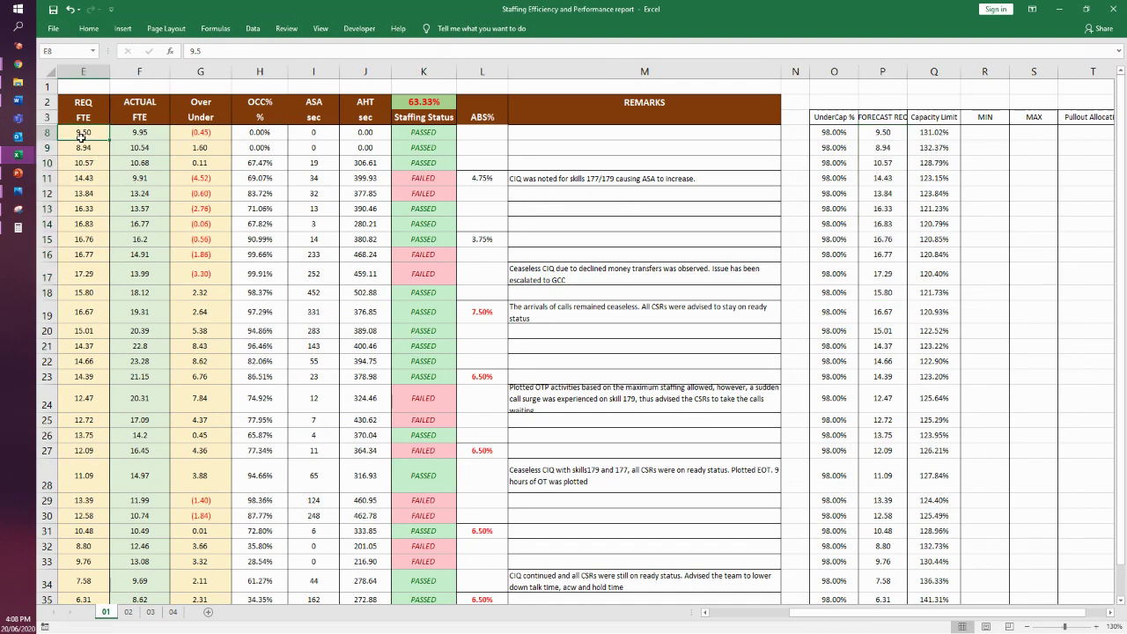
pyautogui.click(883, 138)
pyautogui.click(833, 132)
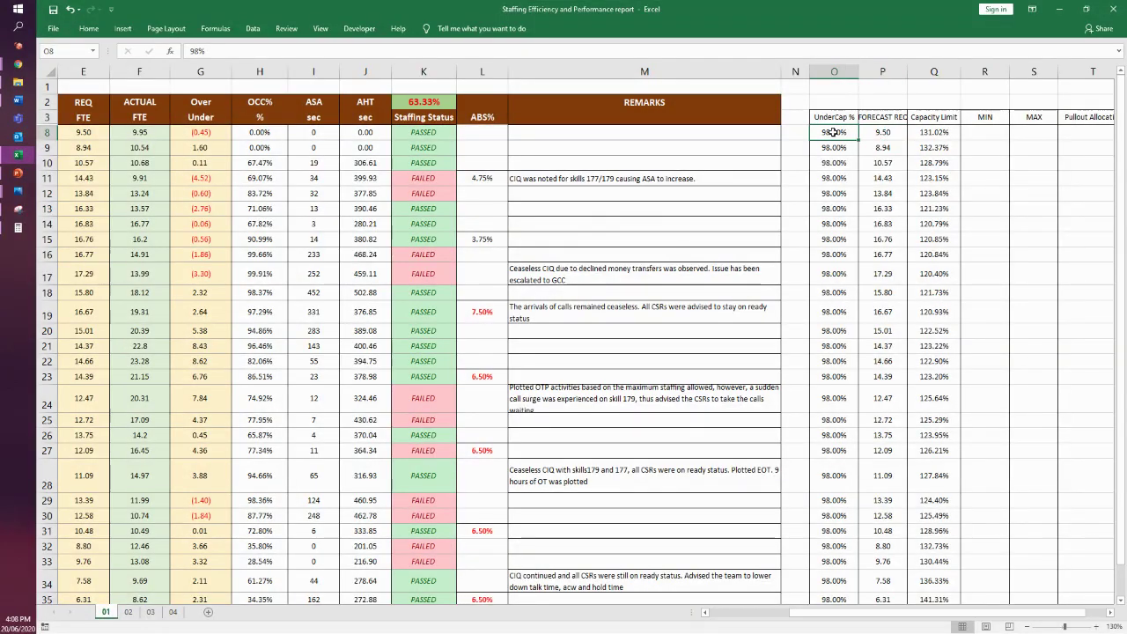
pyautogui.click(931, 134)
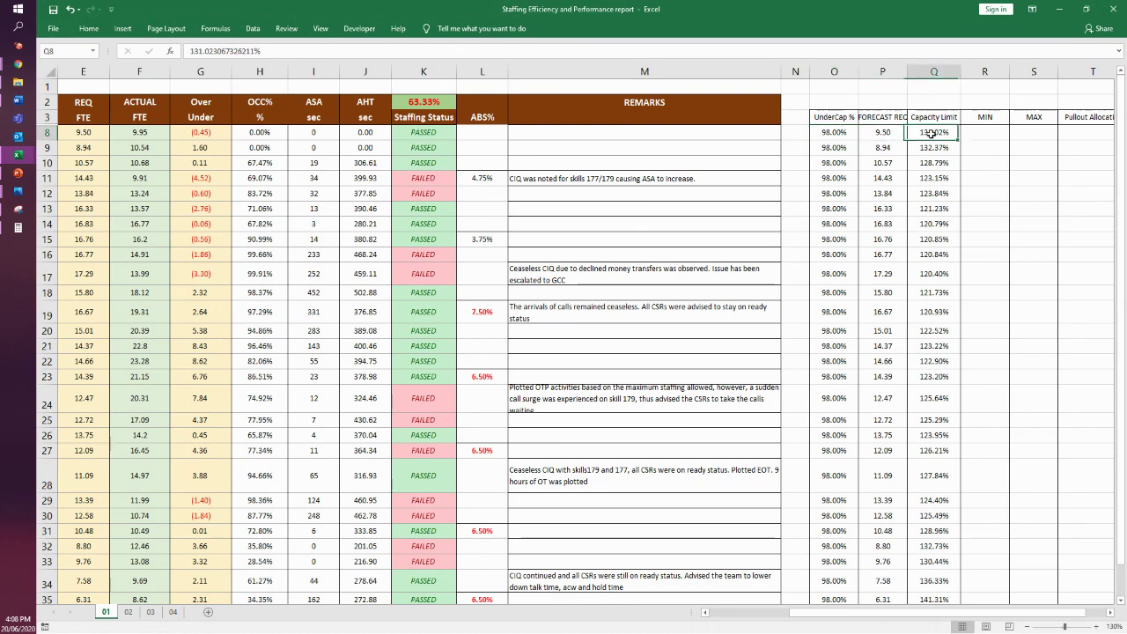
# - Calculate the 2:00 AM MIN in R8 by multiplying FORECAST REQ by UnderCap % (=P8*O8)
pyautogui.click(985, 132)
pyautogui.write('=')
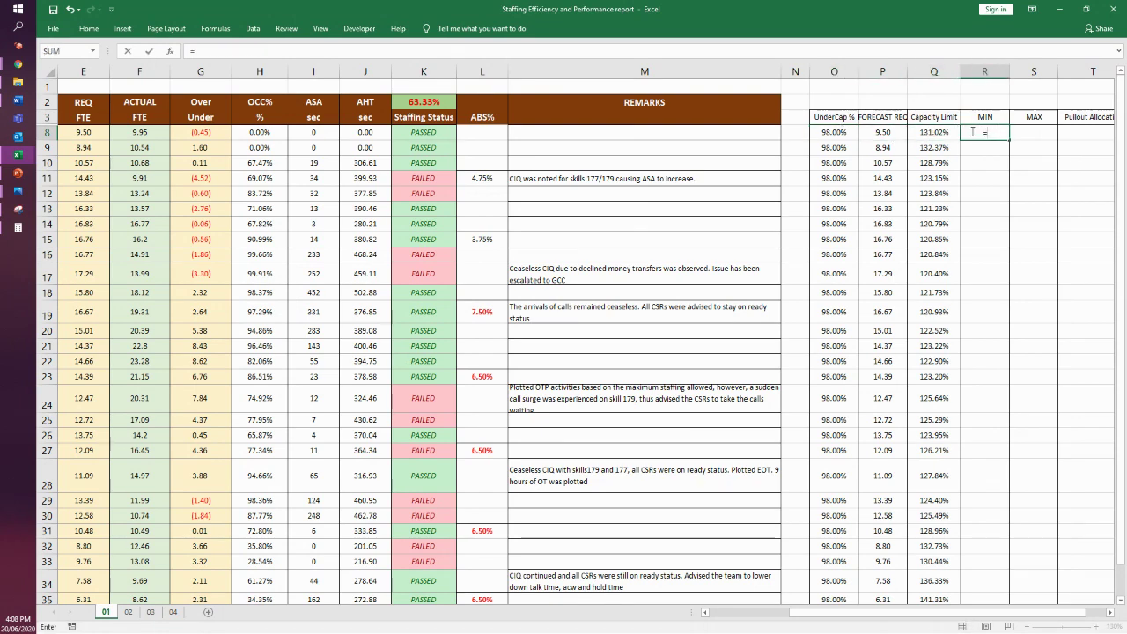
pyautogui.click(886, 132)
pyautogui.write('*')
pyautogui.click(834, 132)
pyautogui.press('Return')
# - Calculate the 2:00 AM MAX in S8 by multiplying FORECAST REQ by Capacity Limit (=P8*Q8)
pyautogui.click(1030, 132)
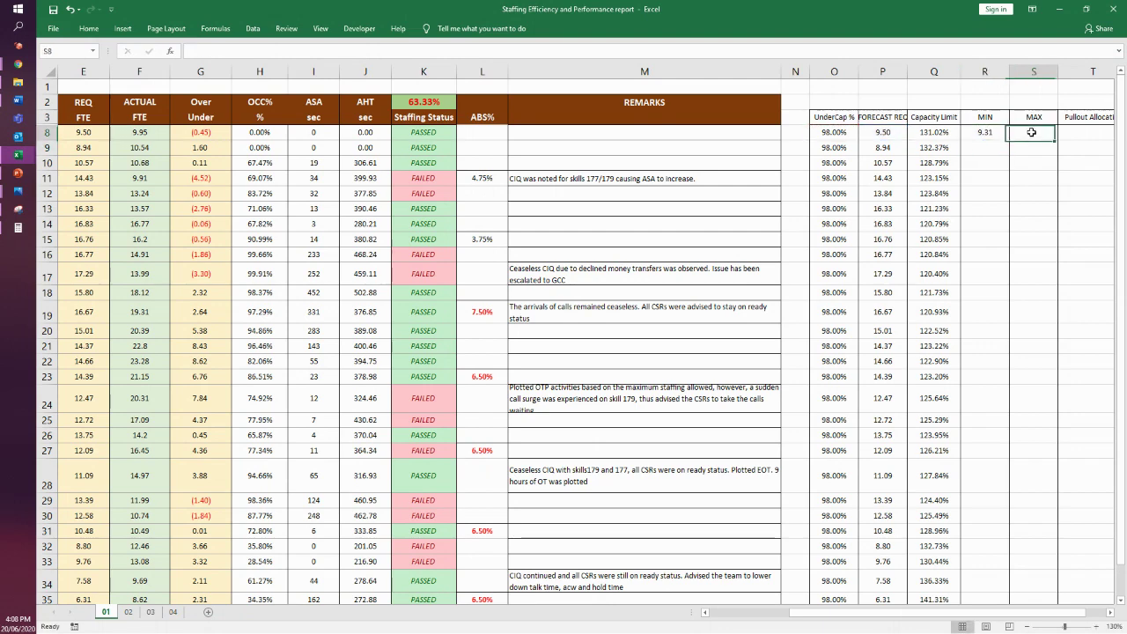
pyautogui.write('=')
pyautogui.click(881, 132)
pyautogui.write('*')
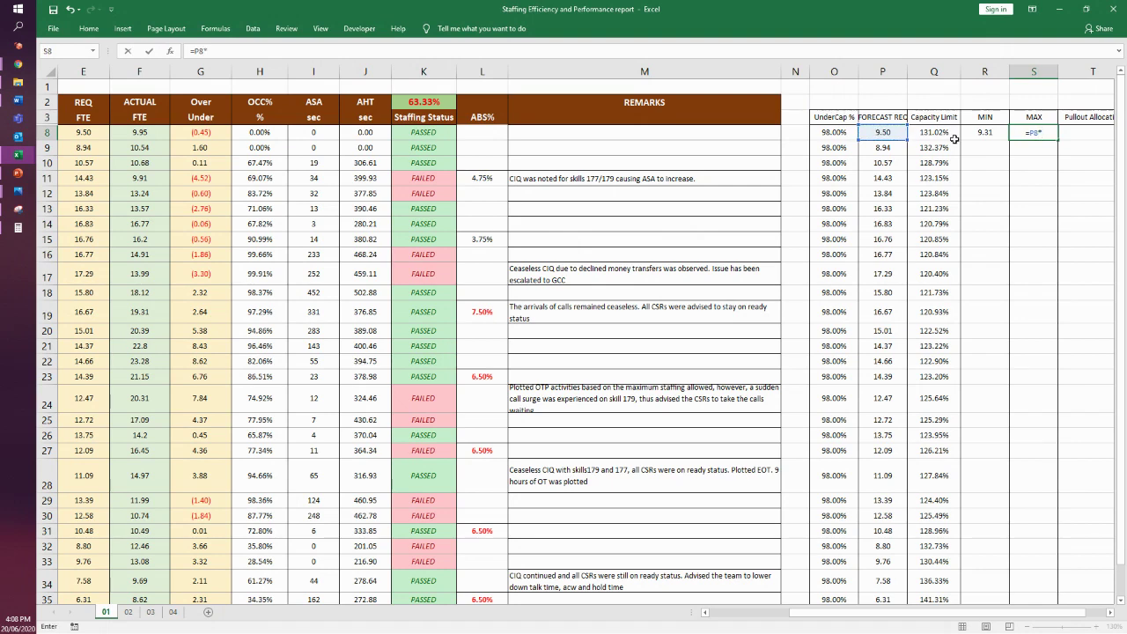
pyautogui.click(942, 134)
pyautogui.press('Return')
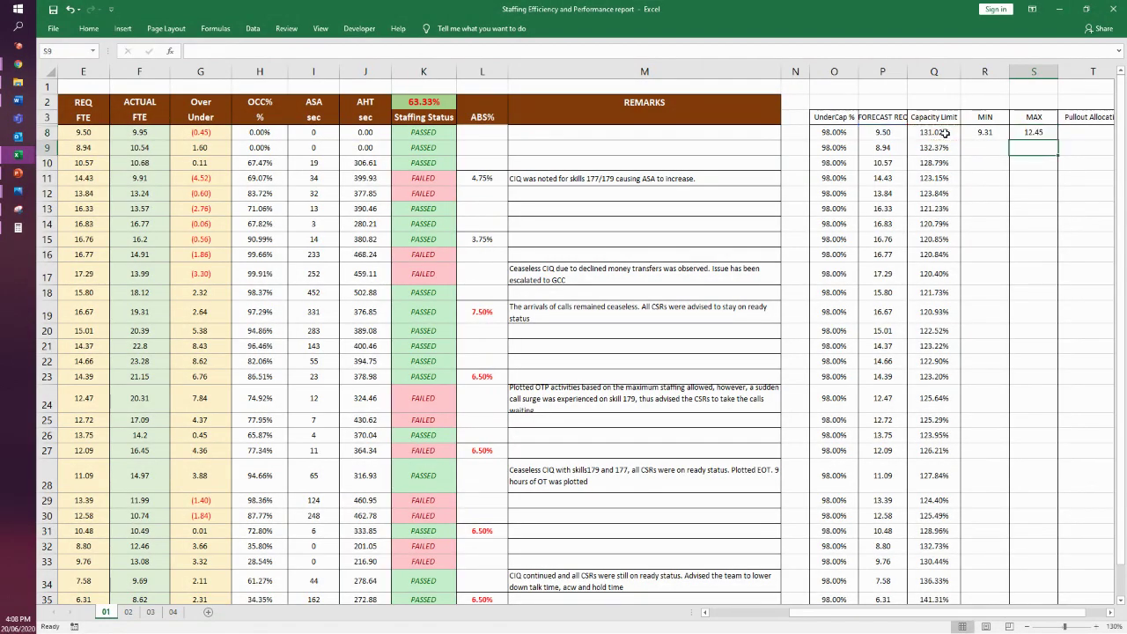
# - Fill the MIN and MAX formulas from R8:S8 down through the remaining half-hourly intervals
pyautogui.moveTo(977, 132); pyautogui.dragTo(1037, 134)
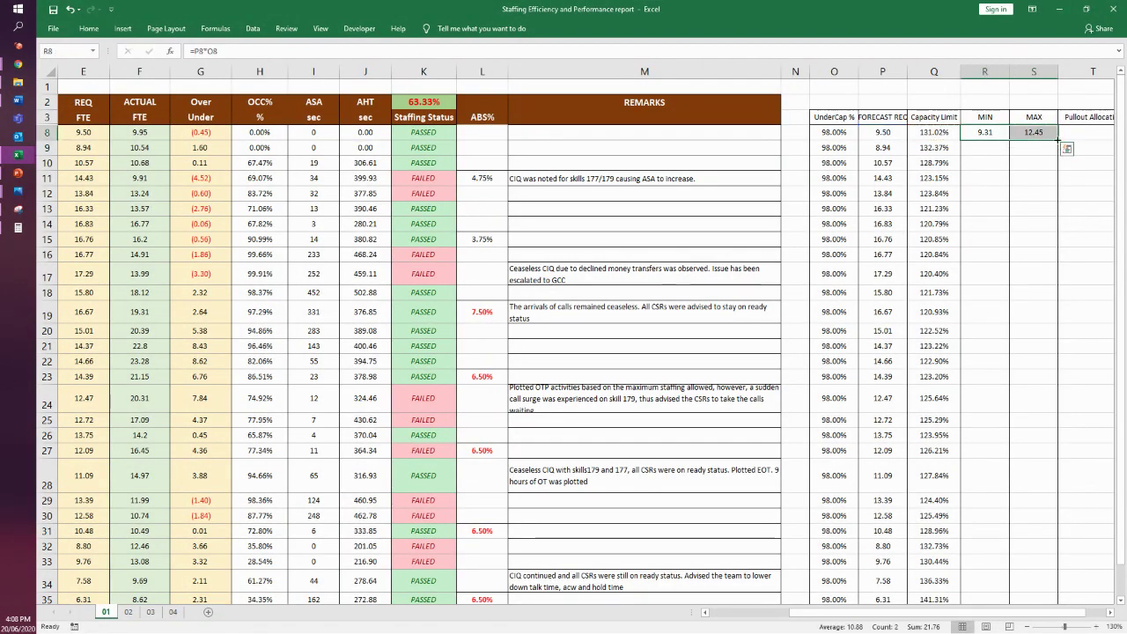
pyautogui.doubleClick(1058, 139)
pyautogui.click(984, 376)
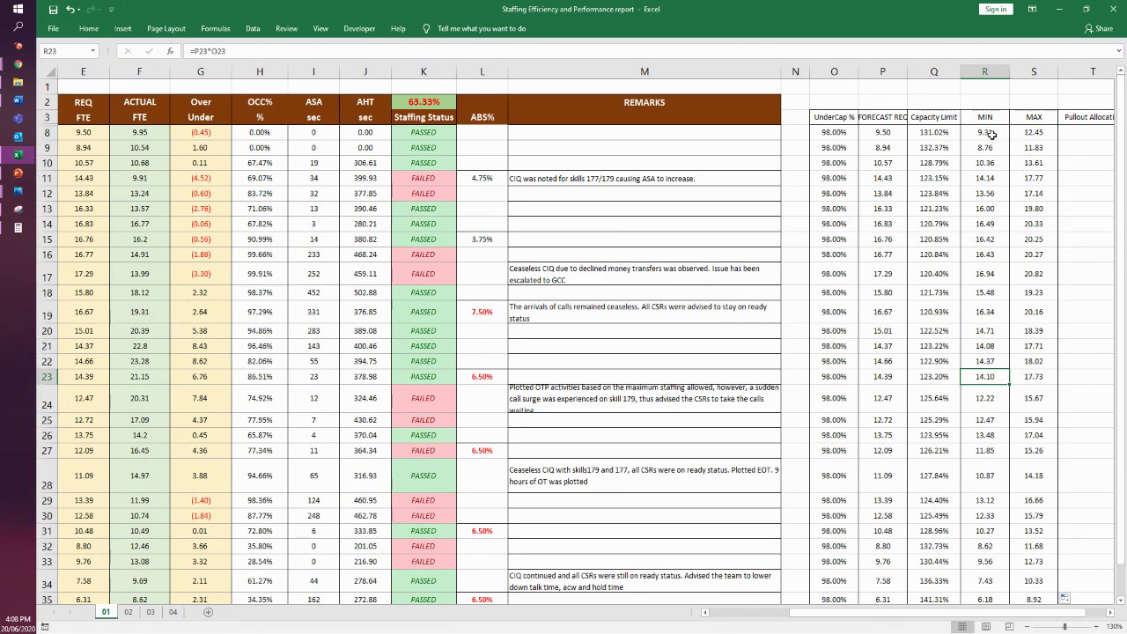
# - Review the filled limits, examining the MIN column from 2:00 AM down through the later intervals
pyautogui.moveTo(998, 134); pyautogui.dragTo(1039, 134)
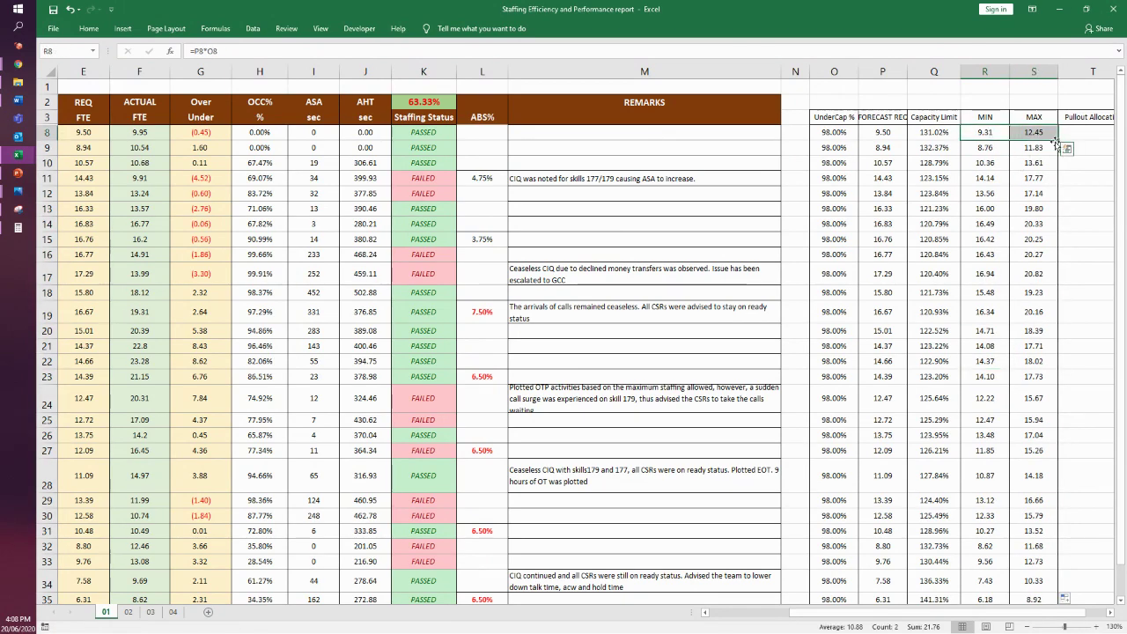
pyautogui.click(1033, 178)
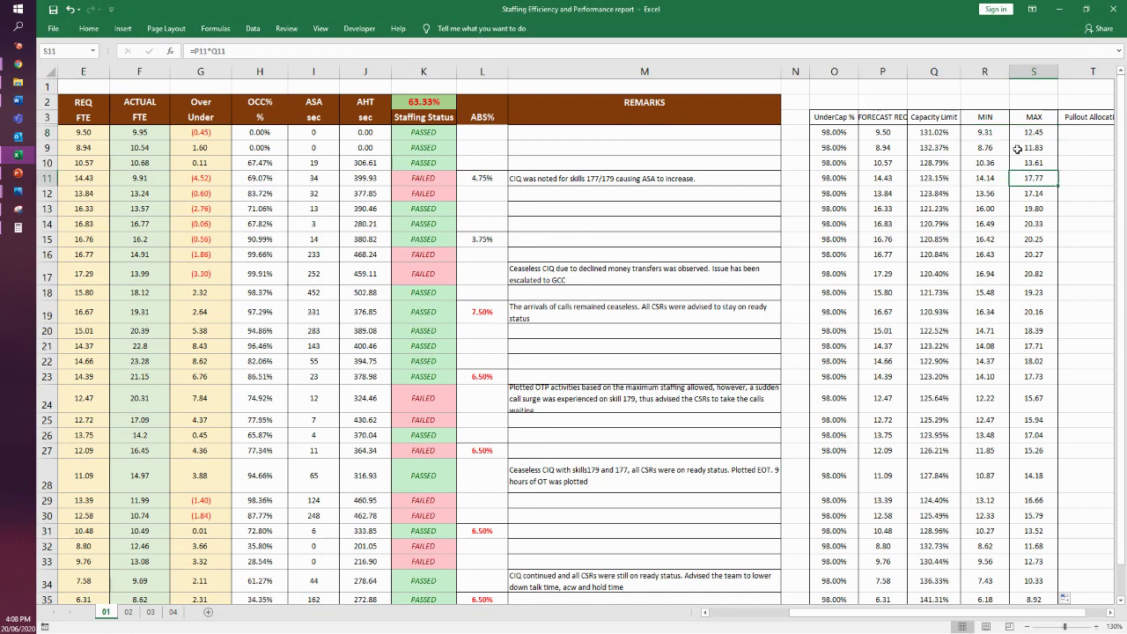
pyautogui.click(1005, 270)
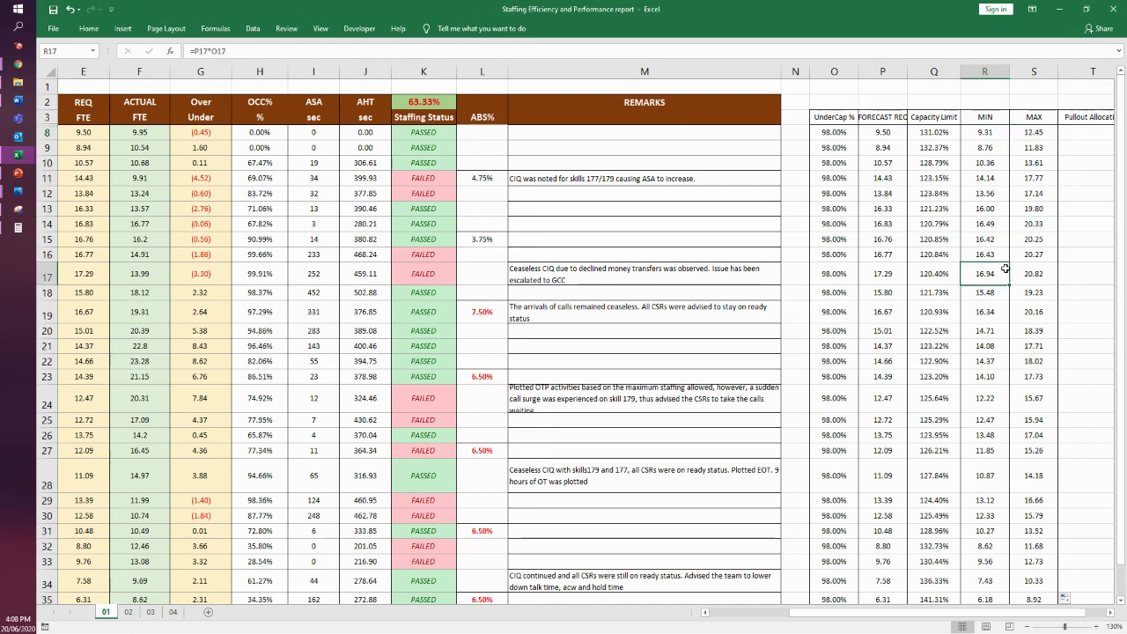
pyautogui.click(988, 131)
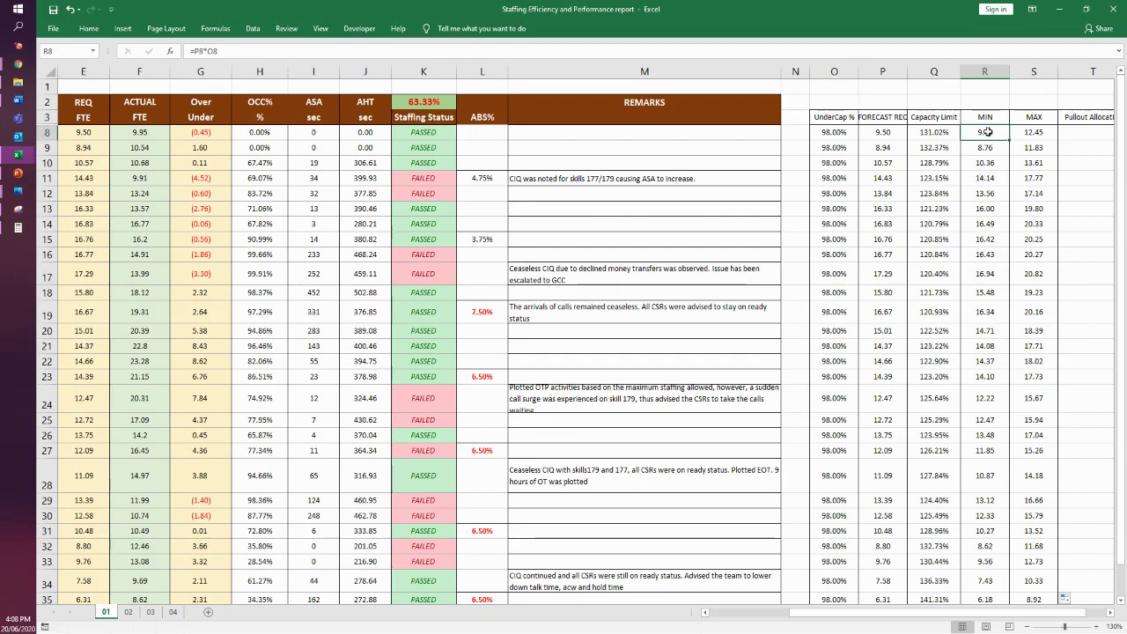
pyautogui.moveTo(988, 131); pyautogui.dragTo(981, 534)
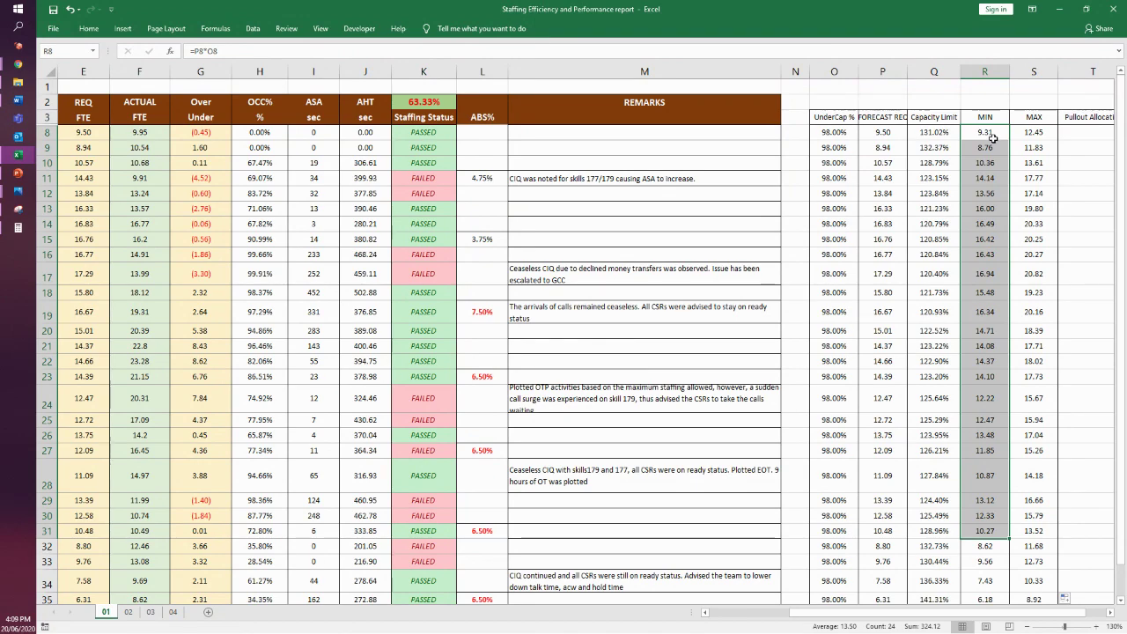
pyautogui.moveTo(992, 138); pyautogui.dragTo(1000, 451)
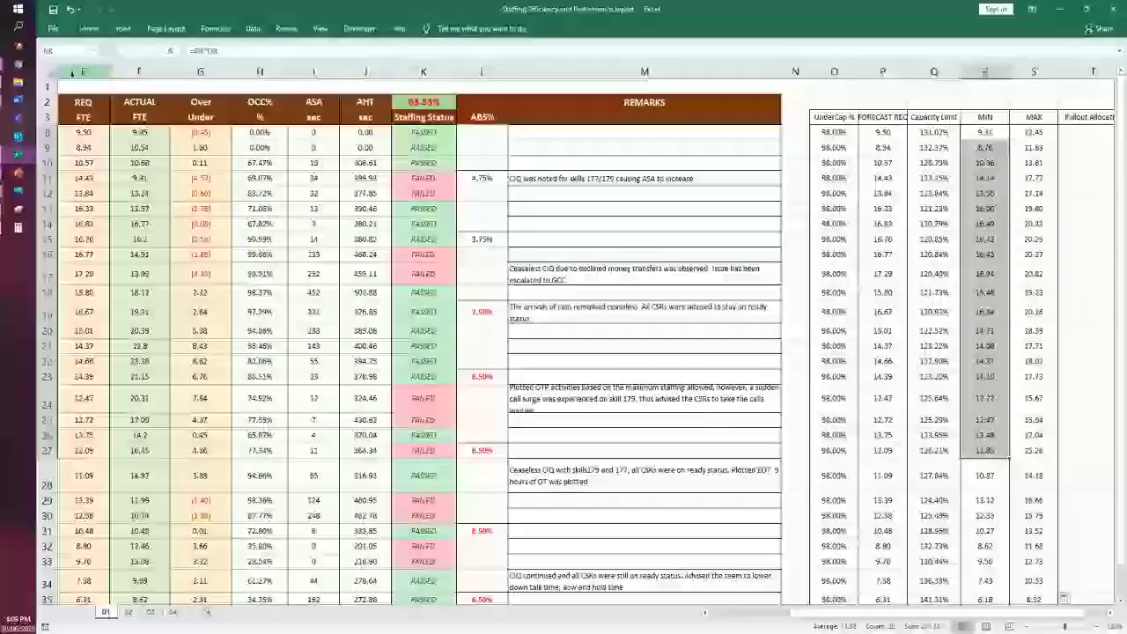
pyautogui.click(982, 135)
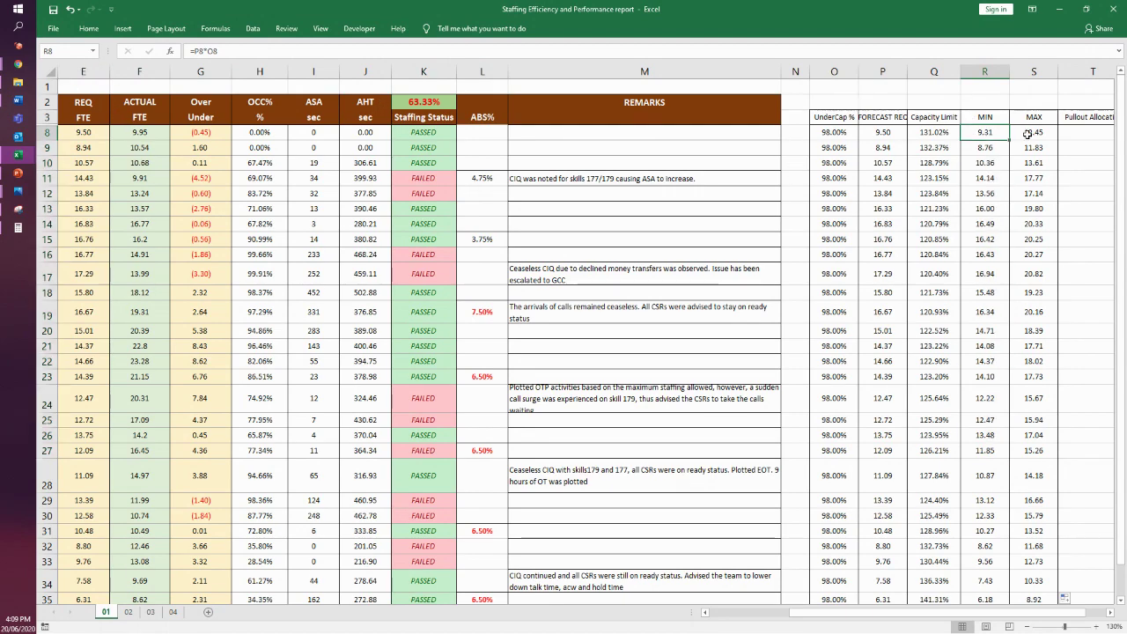
# - Examine the MAX column from 2:00 AM through 2:00 PM alongside the MIN limits
pyautogui.click(1026, 135)
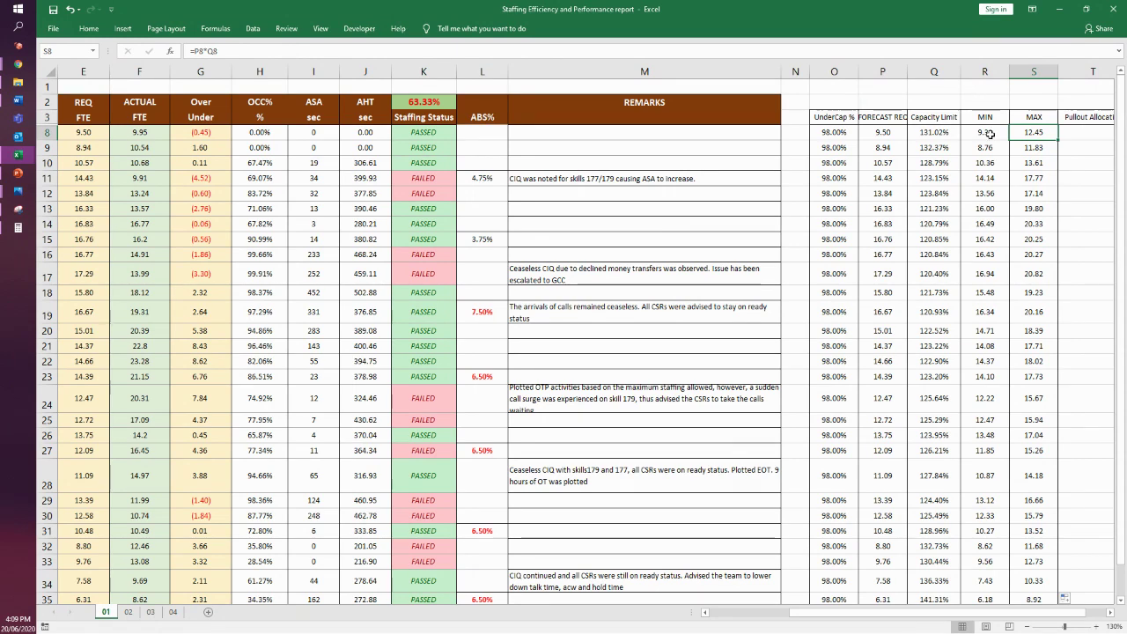
pyautogui.click(995, 218)
pyautogui.moveTo(977, 132); pyautogui.dragTo(1030, 132)
pyautogui.click(1030, 132)
pyautogui.keyDown('shift'); pyautogui.click(1039, 547); pyautogui.keyUp('shift')
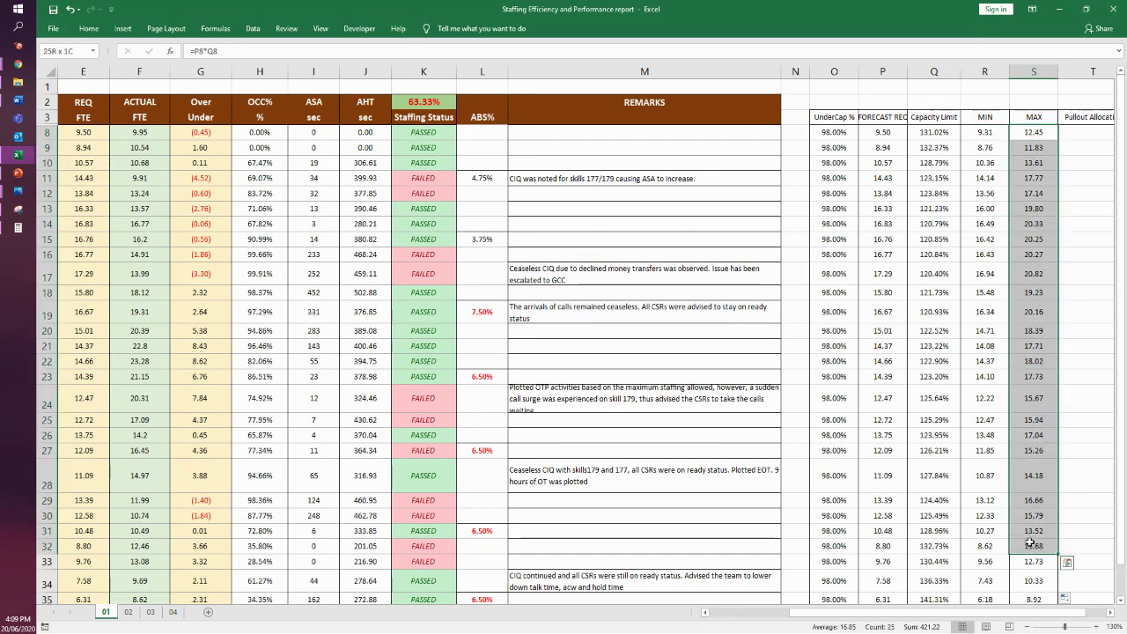
# - Compare the 2:00 AM MIN and MAX limits, and check the OCC%, ASA and AHT values from 2:00 AM to 11:30 AM
pyautogui.moveTo(961, 616); pyautogui.dragTo(877, 616)
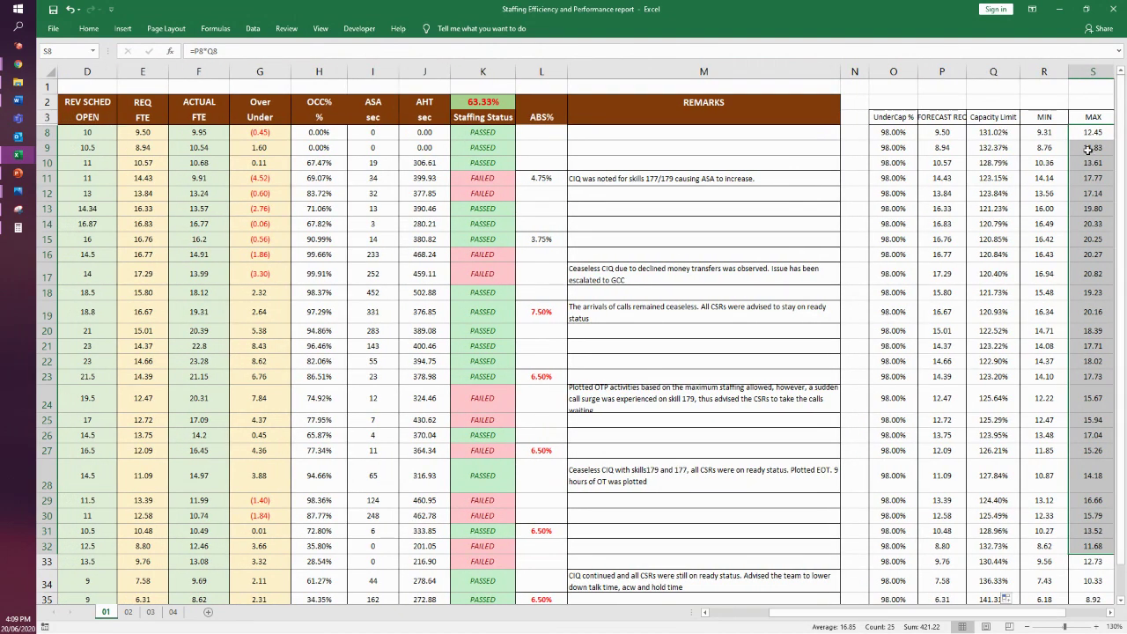
pyautogui.click(1053, 122)
pyautogui.click(1085, 115)
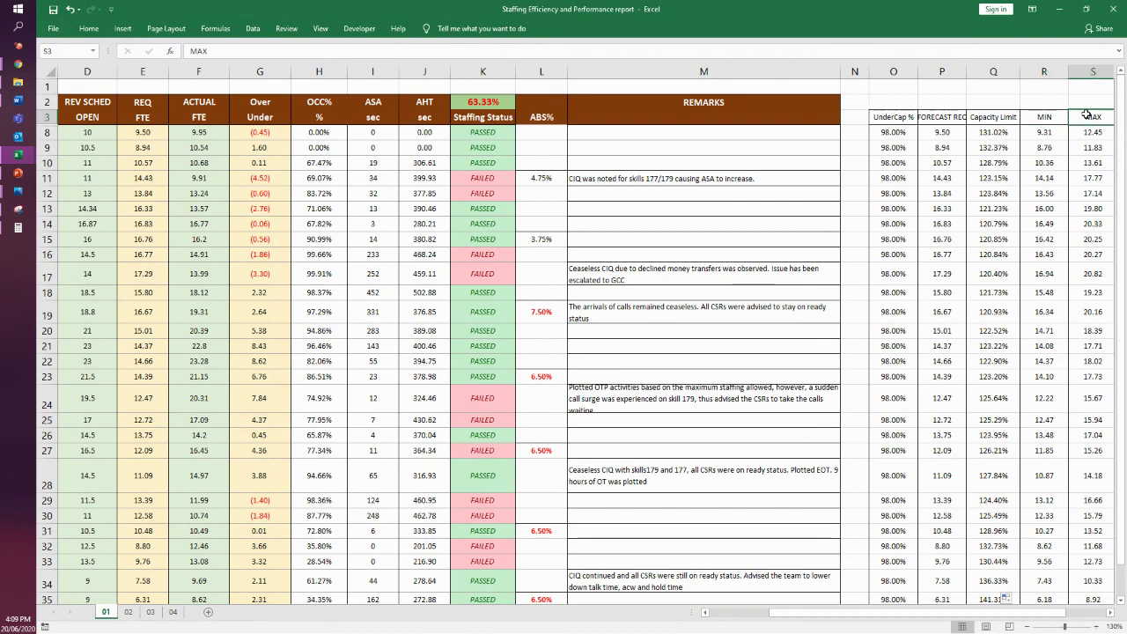
pyautogui.click(1043, 132)
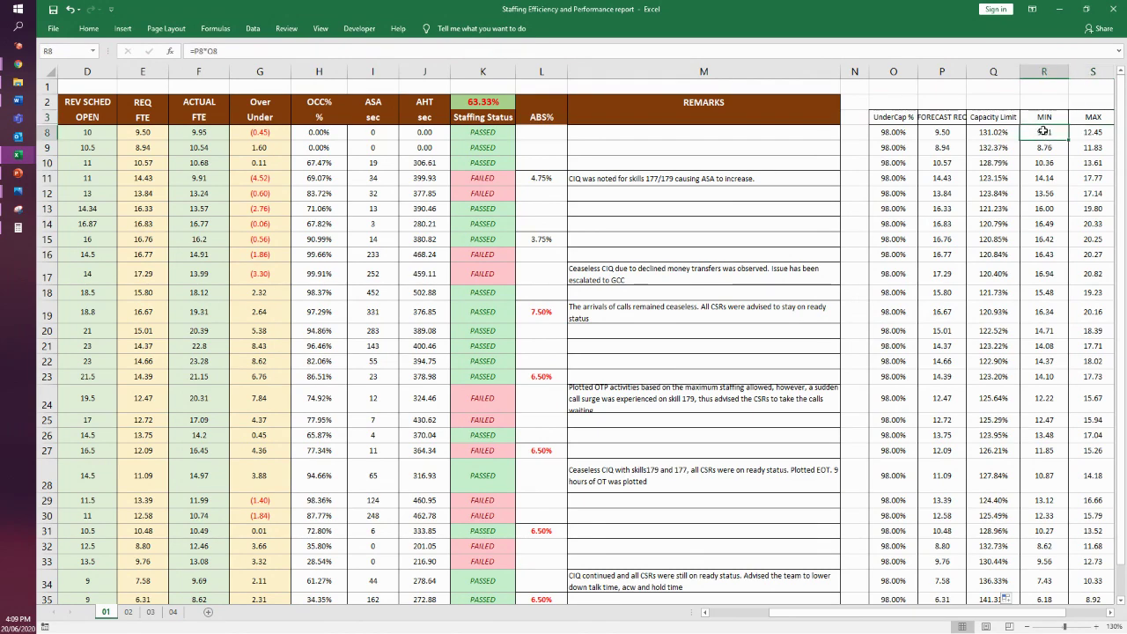
pyautogui.click(1086, 132)
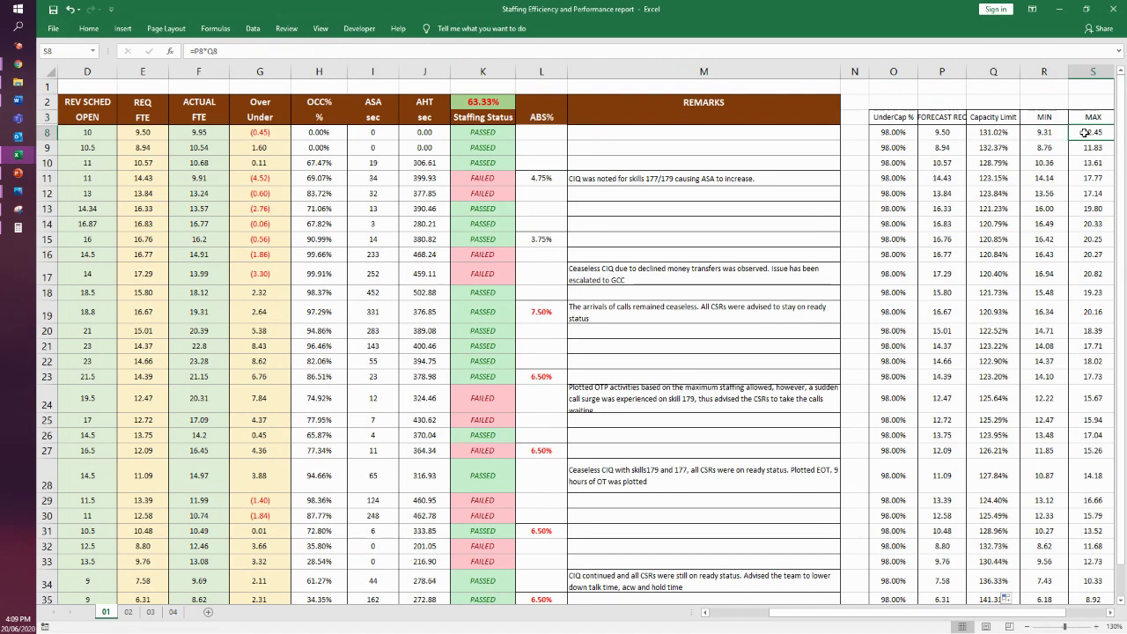
pyautogui.moveTo(1084, 132); pyautogui.dragTo(1062, 133)
pyautogui.moveTo(313, 138); pyautogui.dragTo(402, 449)
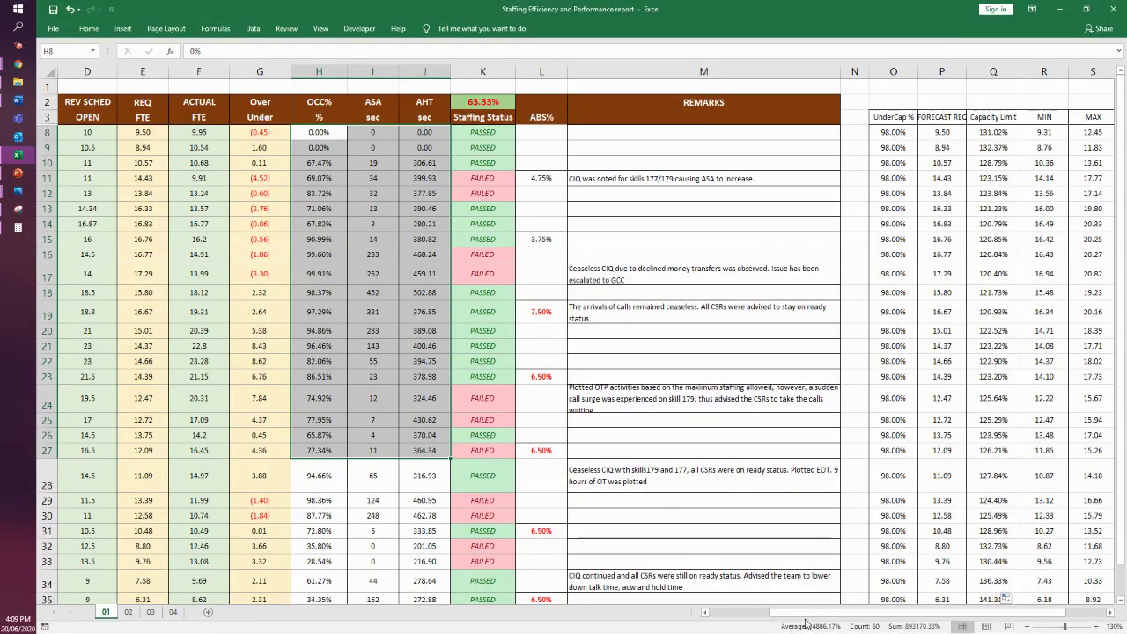
pyautogui.moveTo(776, 612); pyautogui.dragTo(708, 612)
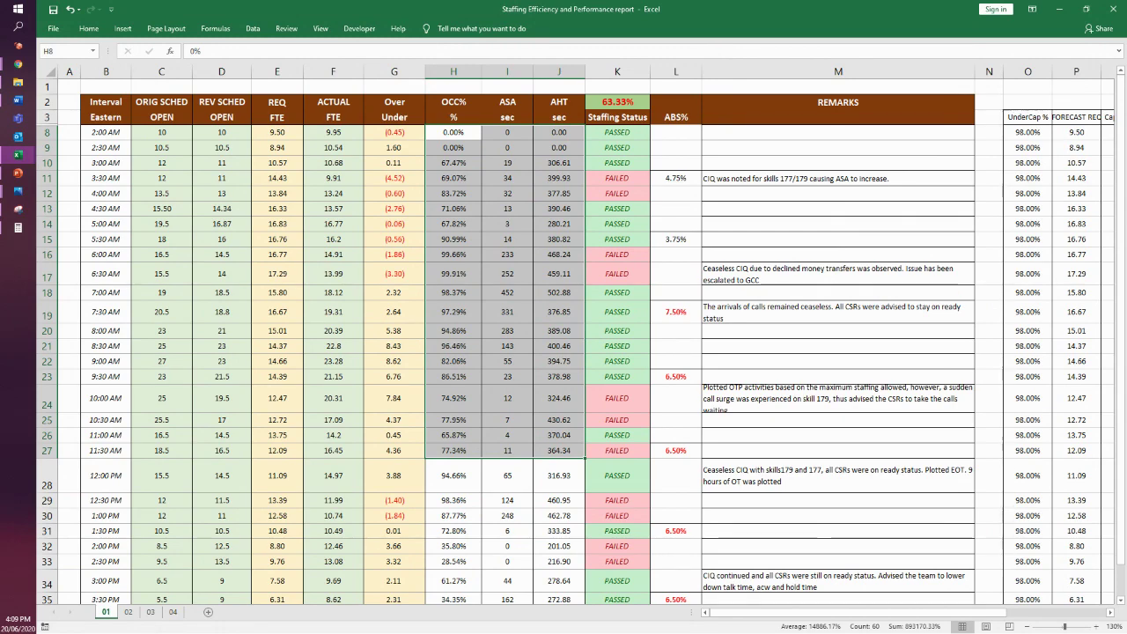
# - Switch to the PowerPoint presentation, read the minimum-staff, 98% and >82% occupancy rules on slide 3, and minimize it
pyautogui.hotkey('alt', 'Tab')
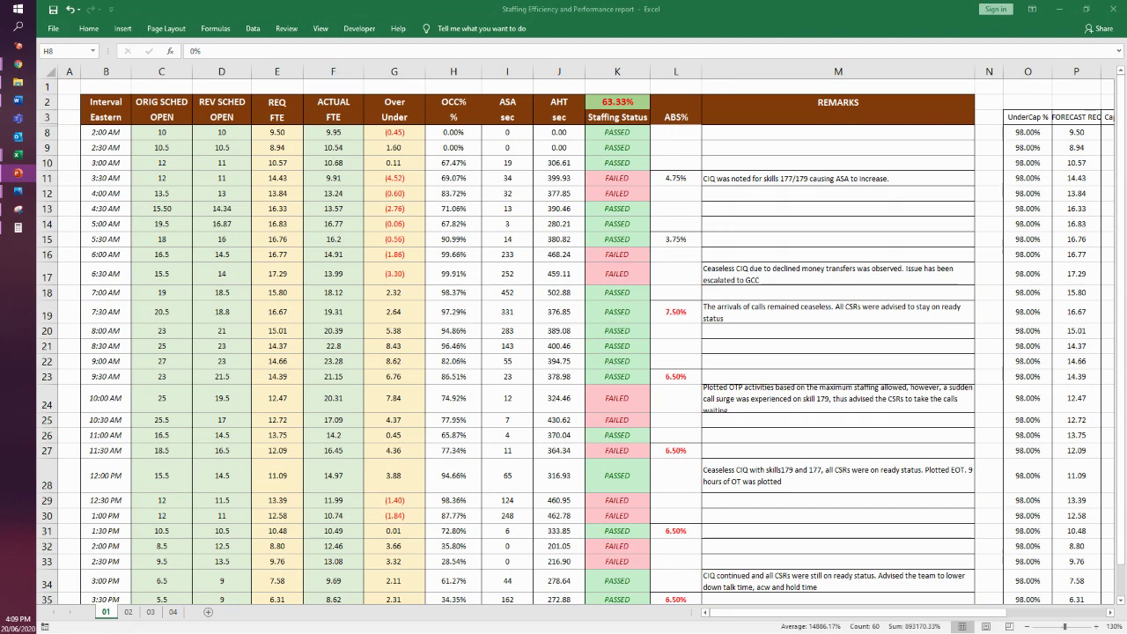
pyautogui.hotkey('alt', 'Tab')
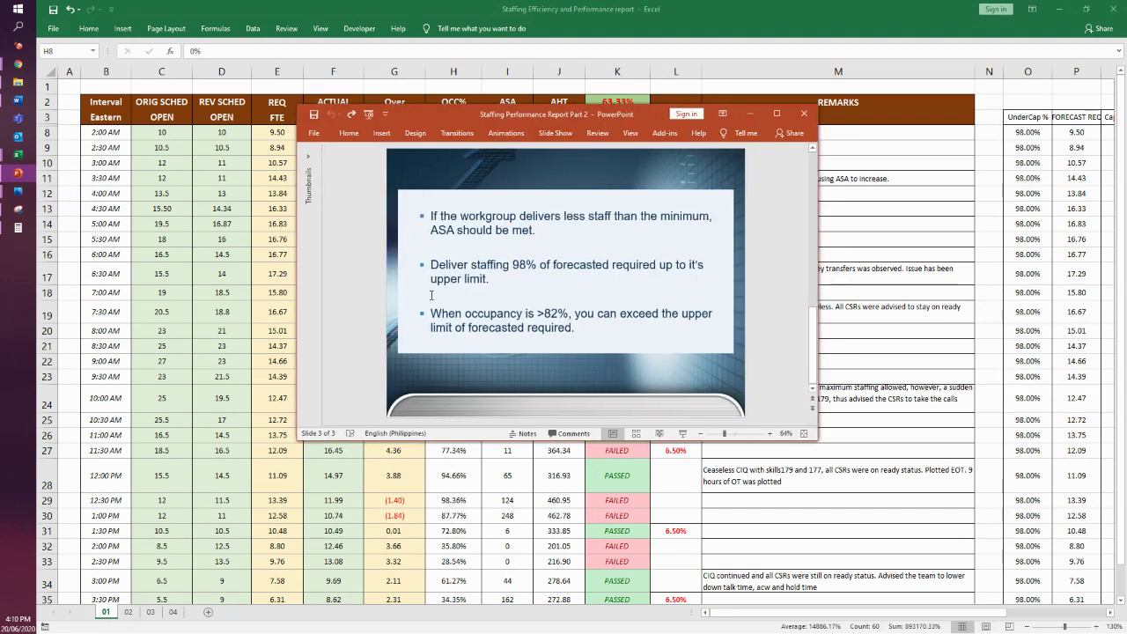
pyautogui.moveTo(432, 264); pyautogui.dragTo(495, 286)
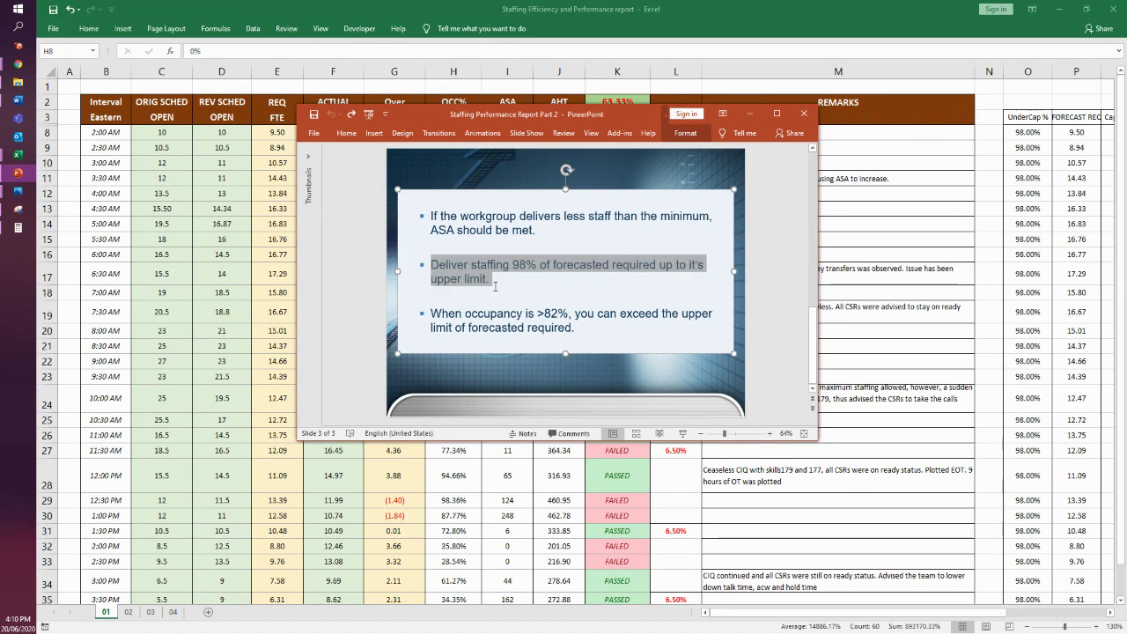
pyautogui.moveTo(430, 216); pyautogui.dragTo(538, 230)
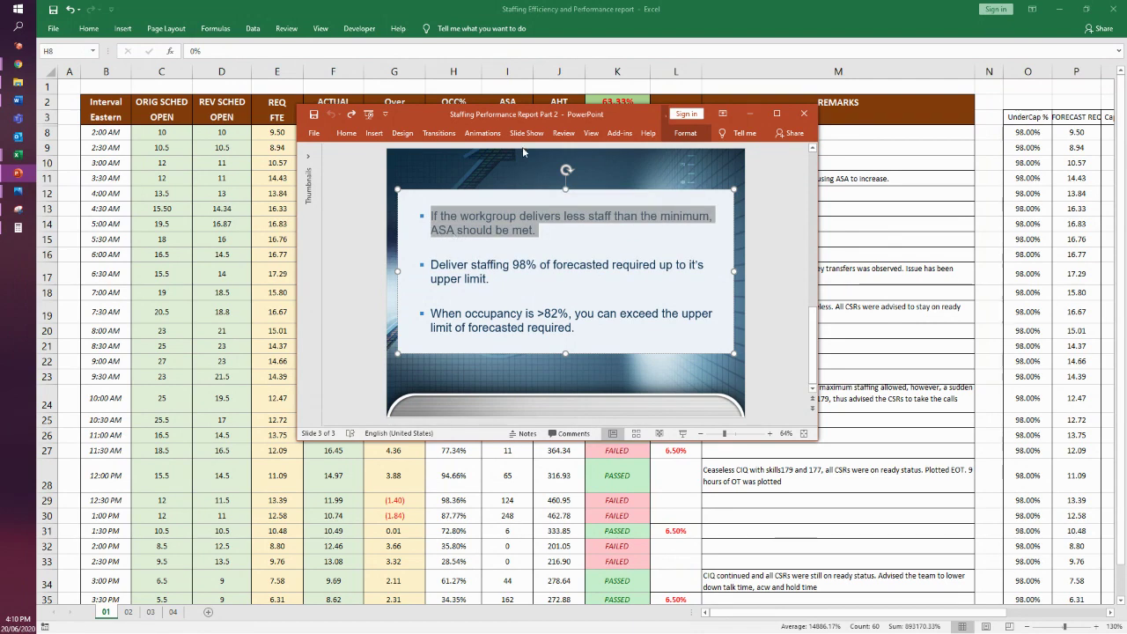
pyautogui.moveTo(522, 115); pyautogui.dragTo(826, 163)
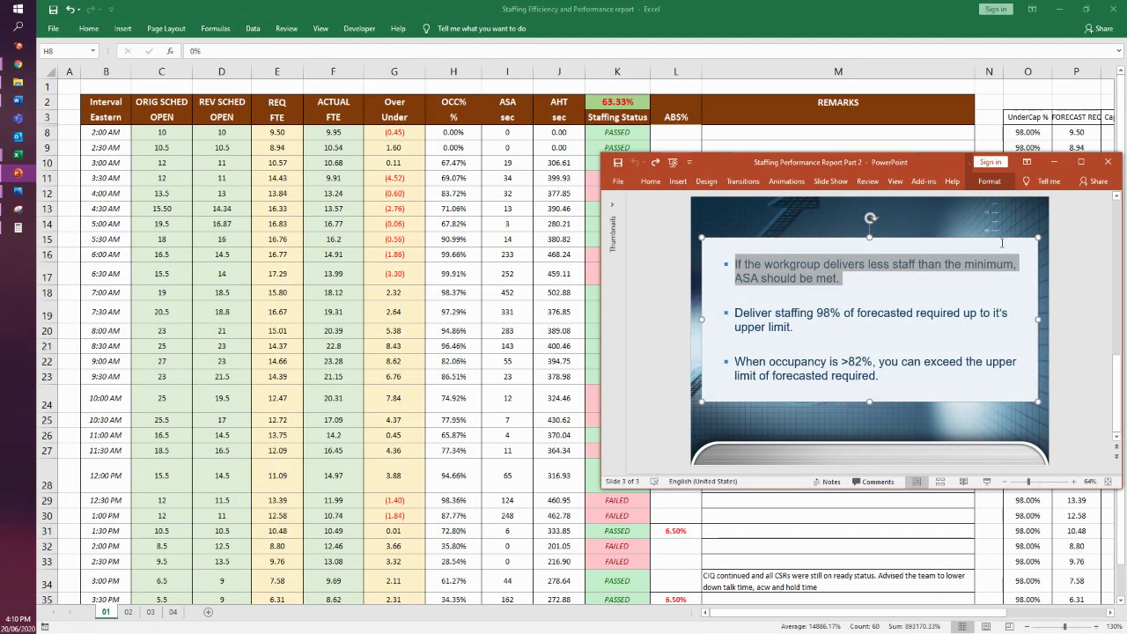
pyautogui.click(18, 172)
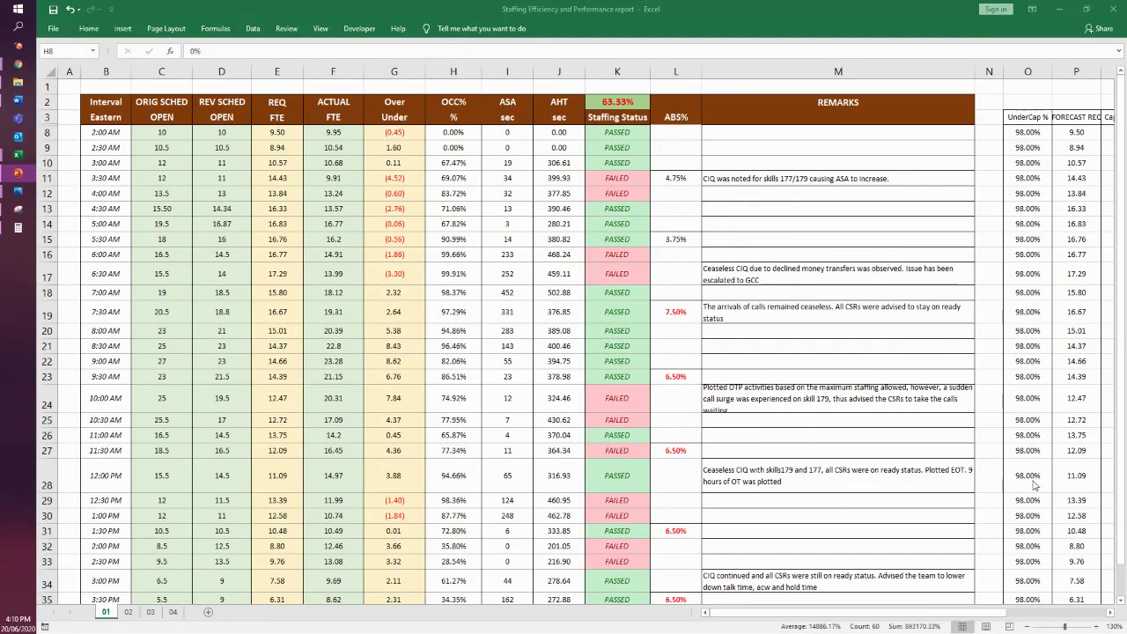
# - Check the 3:30 AM and 4:00 AM Staffing Status in the Excel report and examine the 2:00 AM and 2:30 AM rows
pyautogui.click(407, 312)
pyautogui.click(542, 332)
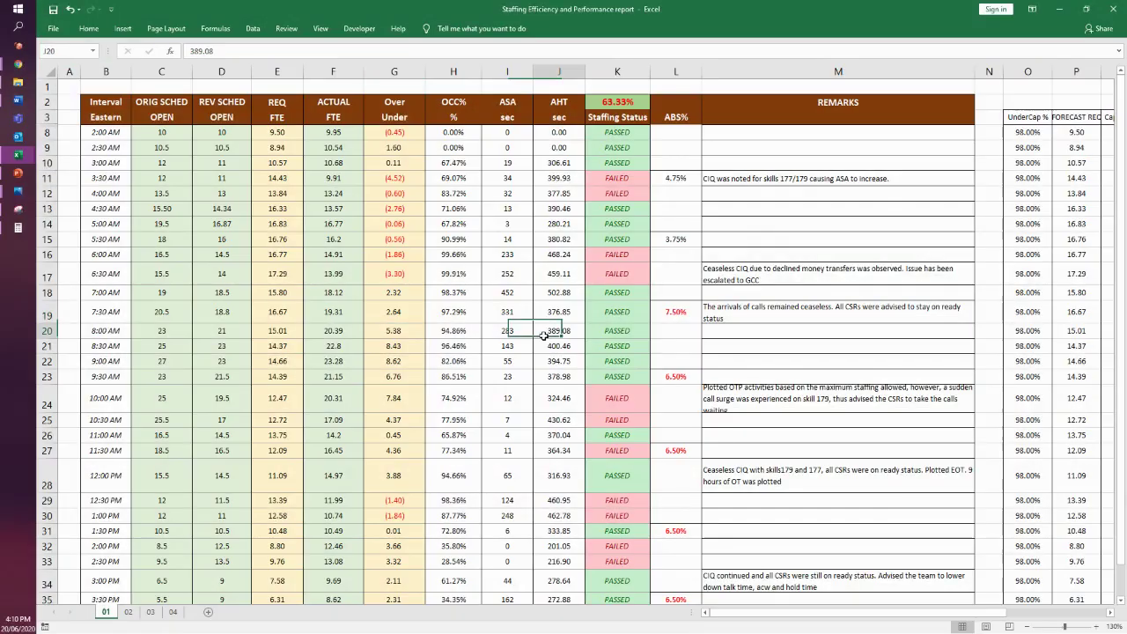
pyautogui.click(615, 180)
pyautogui.click(609, 193)
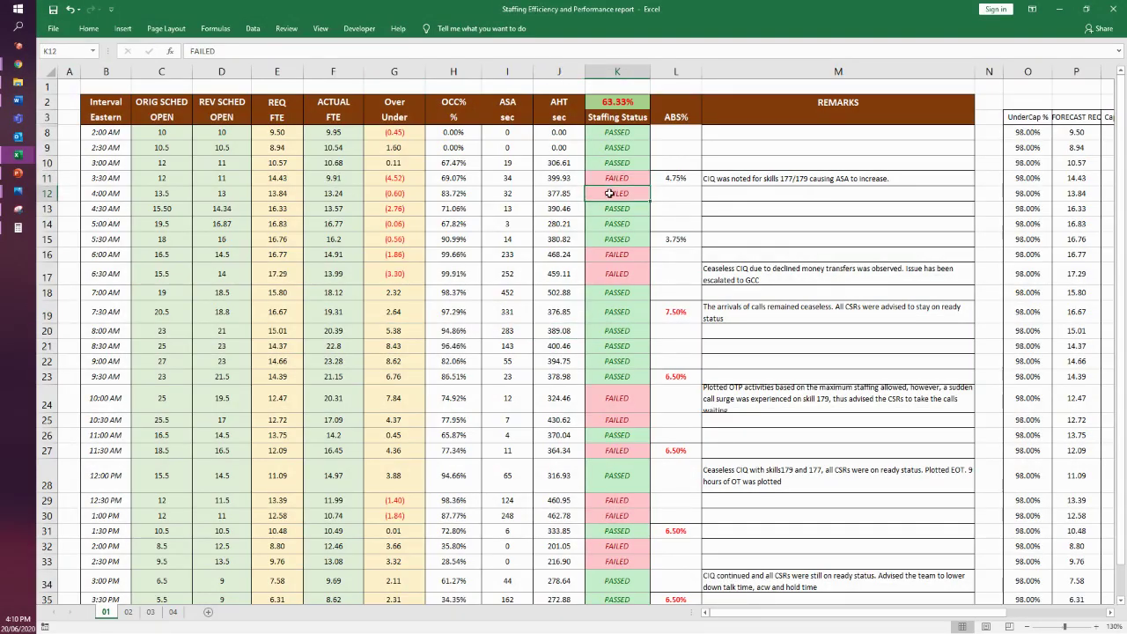
pyautogui.moveTo(458, 132); pyautogui.dragTo(546, 147)
pyautogui.moveTo(171, 133); pyautogui.dragTo(553, 141)
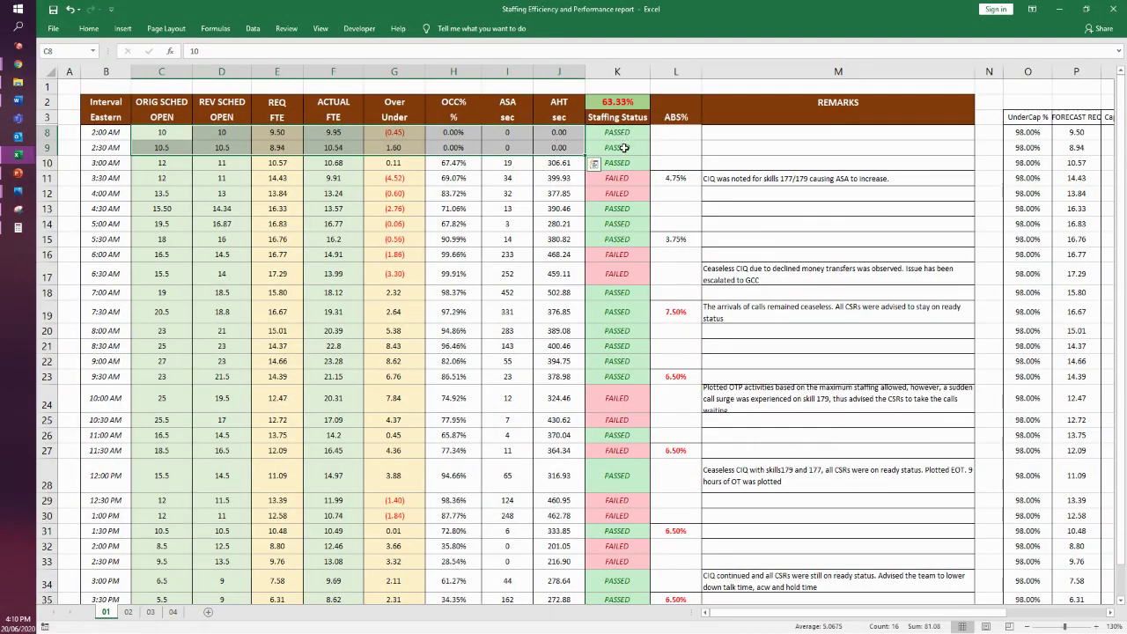
# - Compare the 3:00 AM and 3:30 AM rows, checking Staffing Status against the 3:00 AM ASA, ACTUAL FTE and Over/Under
pyautogui.click(465, 251)
pyautogui.moveTo(445, 159); pyautogui.dragTo(551, 184)
pyautogui.moveTo(94, 164); pyautogui.dragTo(568, 177)
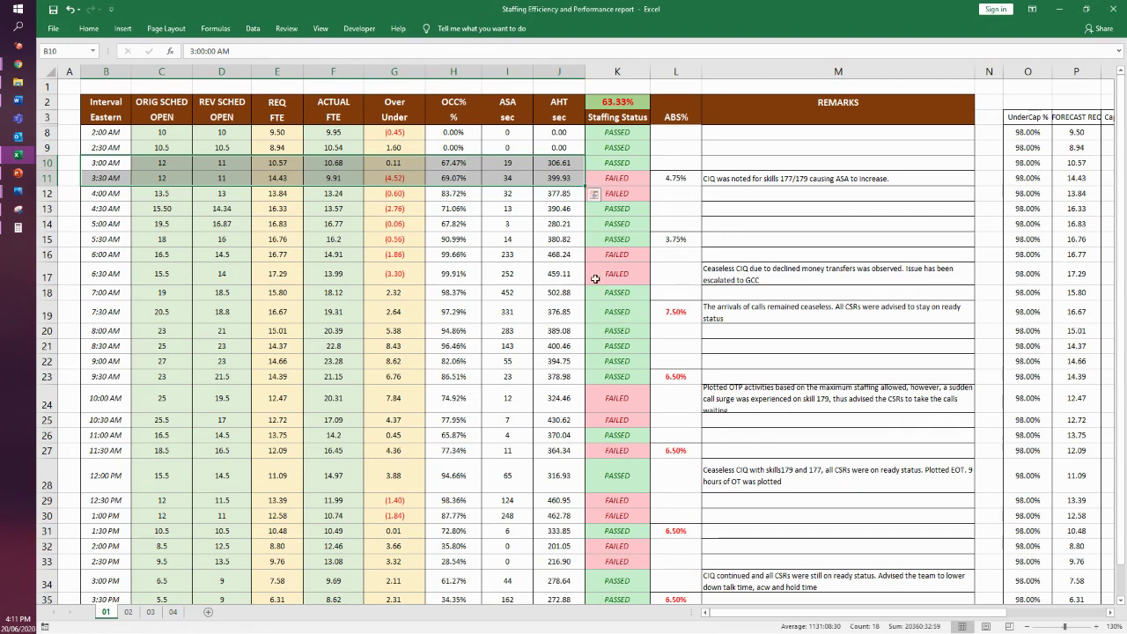
pyautogui.click(459, 221)
pyautogui.click(620, 179)
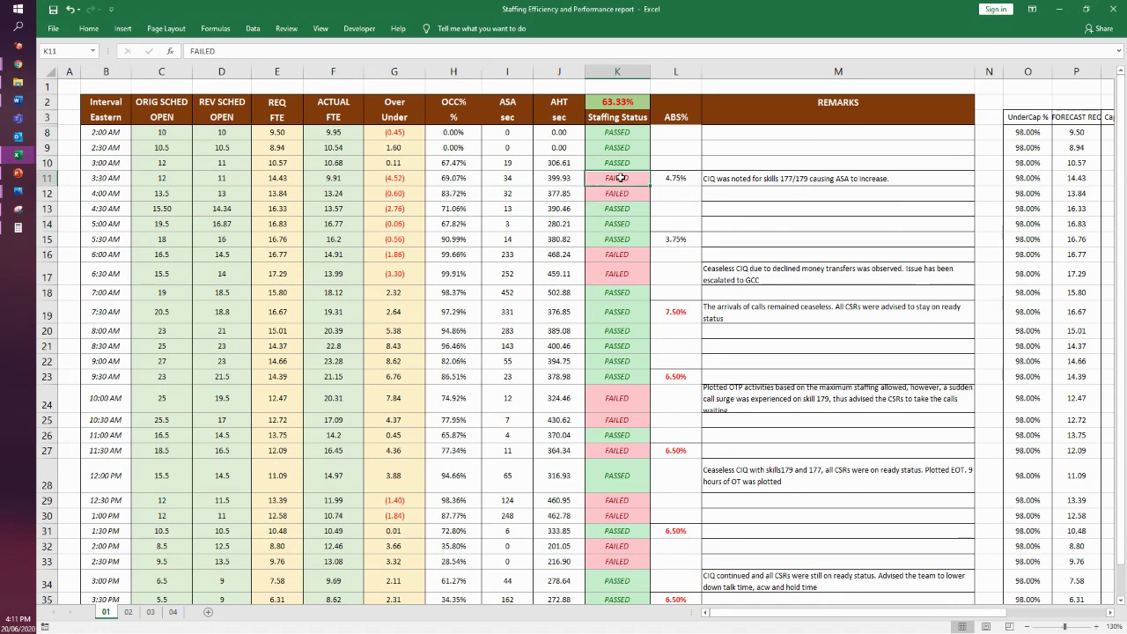
pyautogui.click(620, 162)
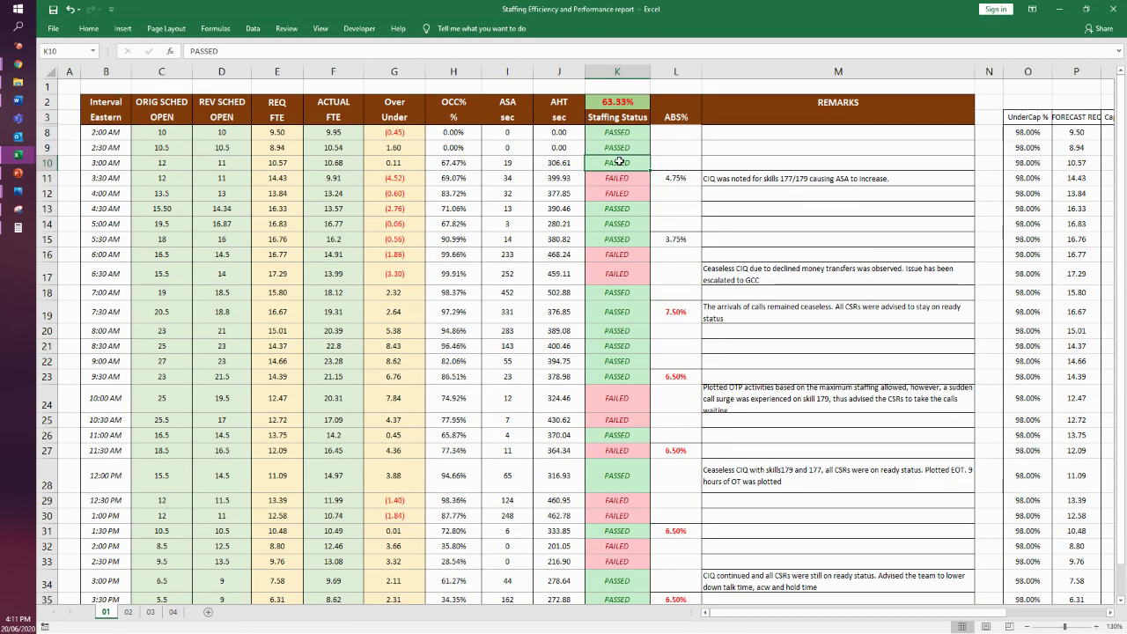
pyautogui.click(507, 165)
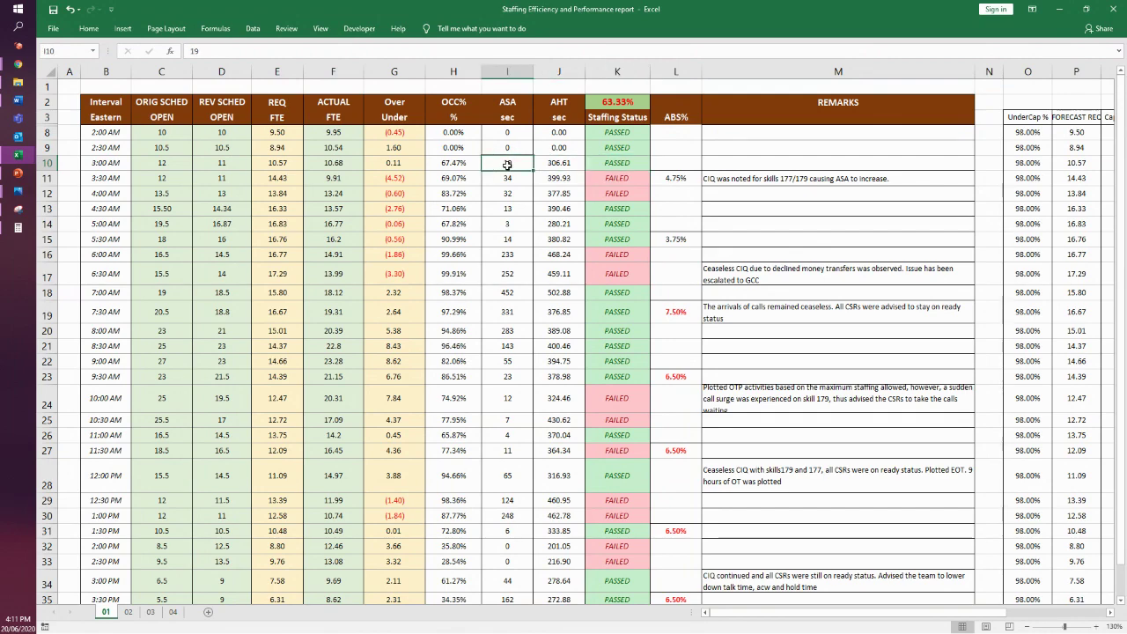
pyautogui.click(388, 162)
pyautogui.moveTo(387, 162); pyautogui.dragTo(341, 162)
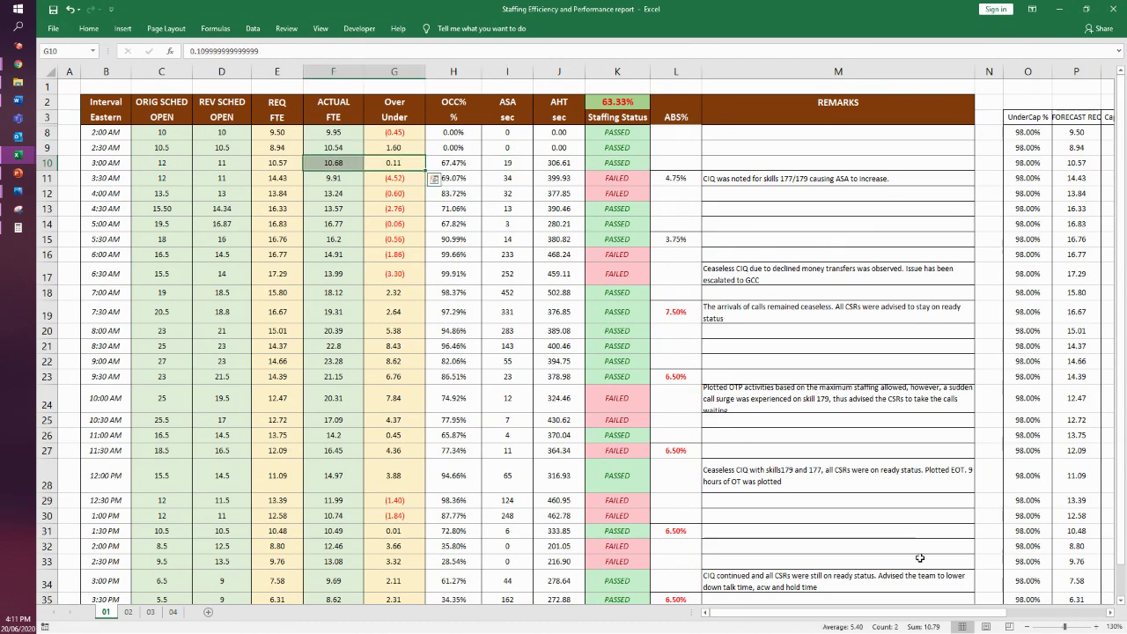
# - Narrow the REMARKS column to bring the MIN and MAX columns into view, and check the 2:00 AM limits
pyautogui.click(990, 71)
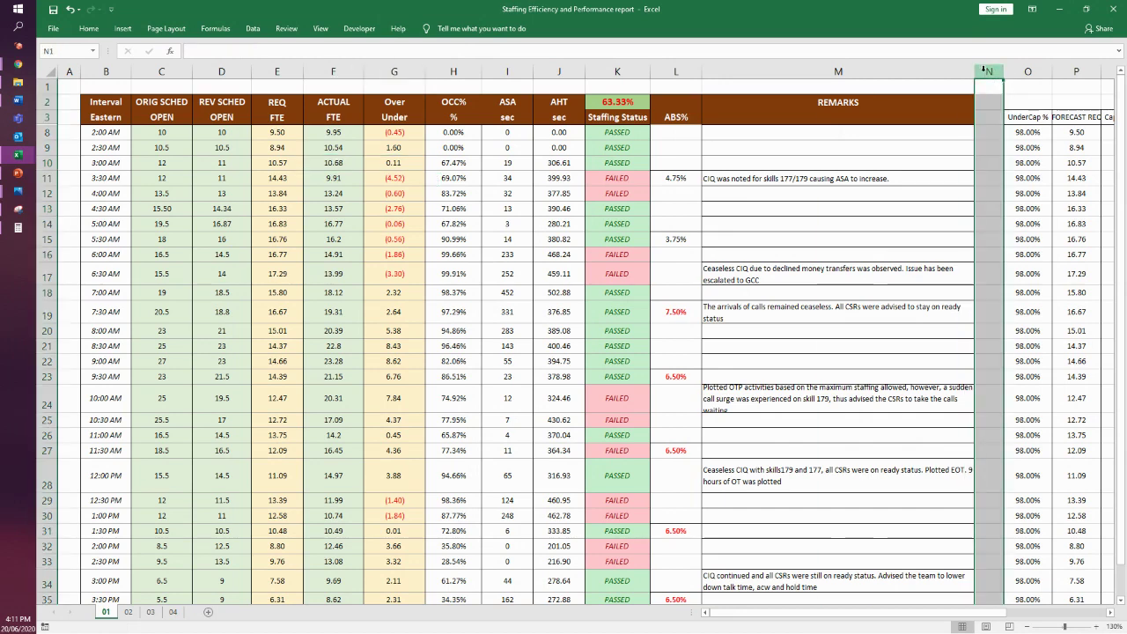
pyautogui.moveTo(968, 74); pyautogui.dragTo(874, 74)
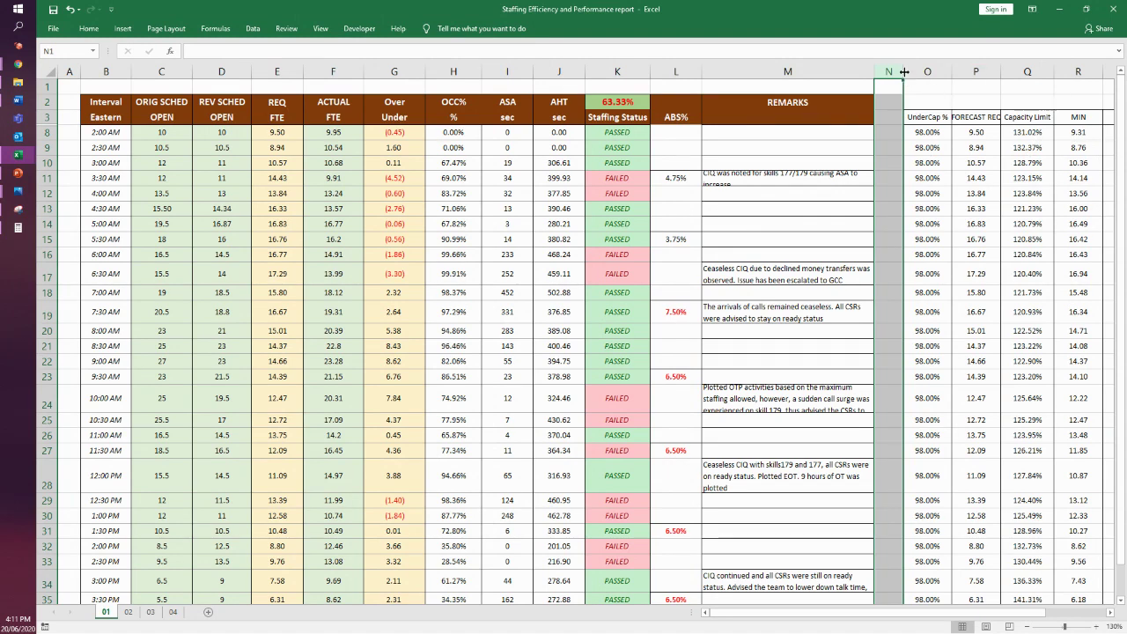
pyautogui.moveTo(870, 72); pyautogui.dragTo(847, 72)
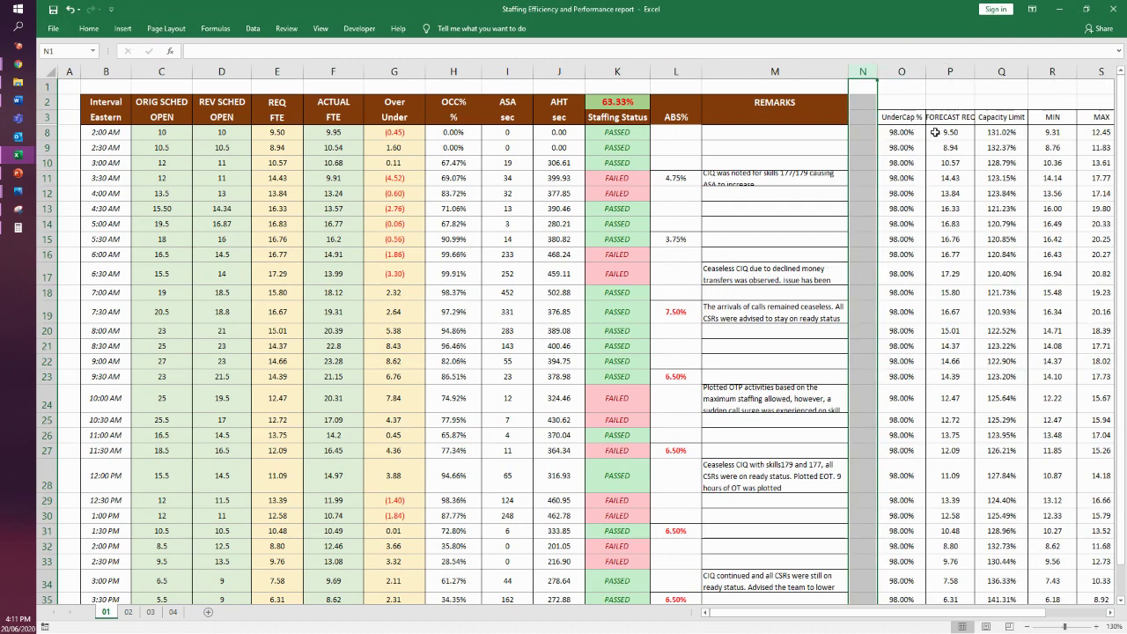
pyautogui.click(1057, 135)
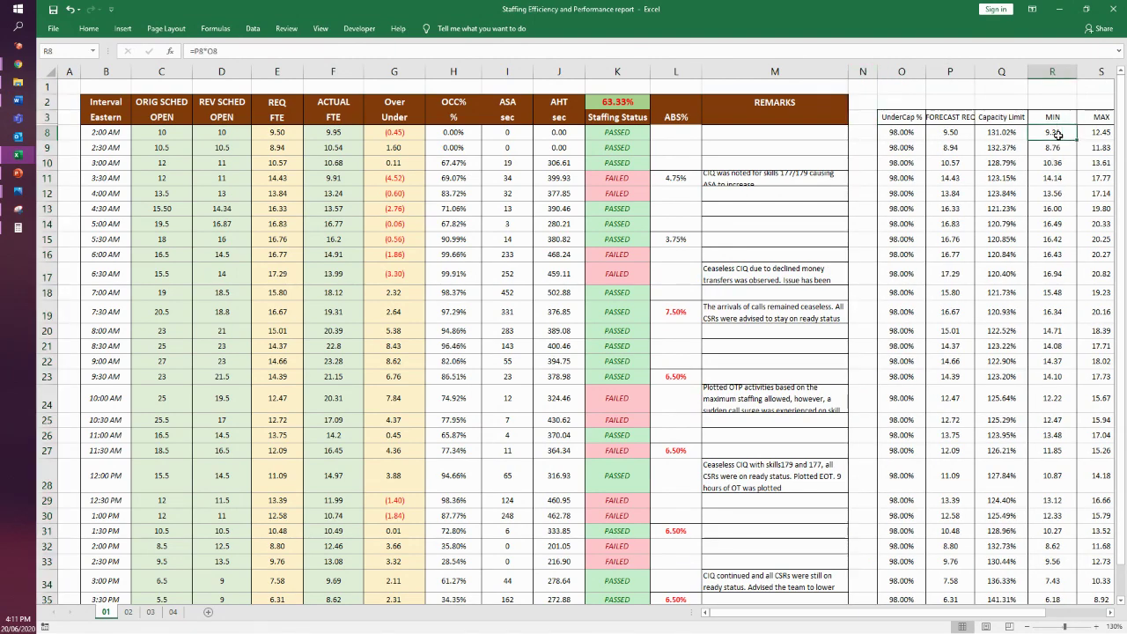
pyautogui.moveTo(1057, 134); pyautogui.dragTo(1090, 132)
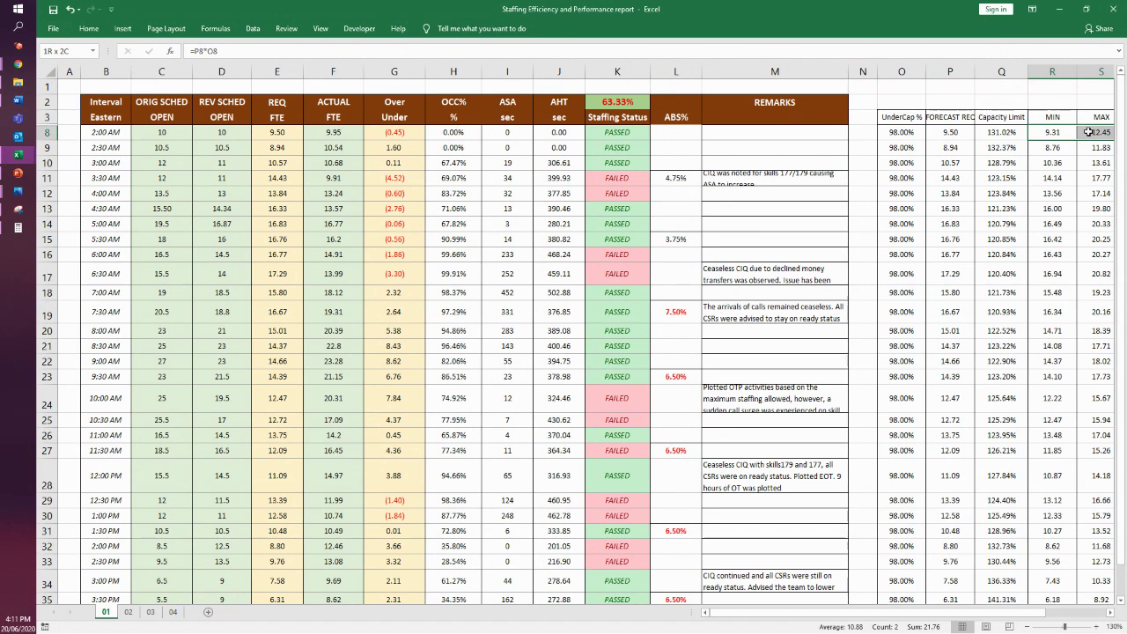
# - Change the 2:00 AM Over/Under formula to =F8-E8 (ACTUAL FTE minus REQ FTE) and fill it down the column
pyautogui.click(398, 132)
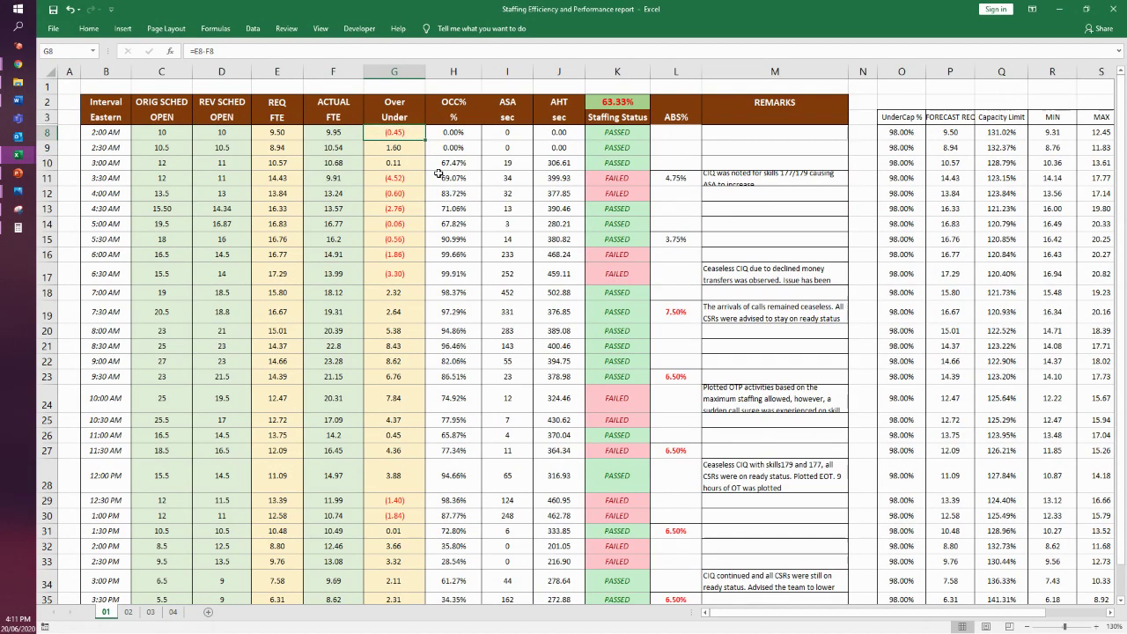
pyautogui.write('=')
pyautogui.click(339, 134)
pyautogui.write('-')
pyautogui.click(294, 133)
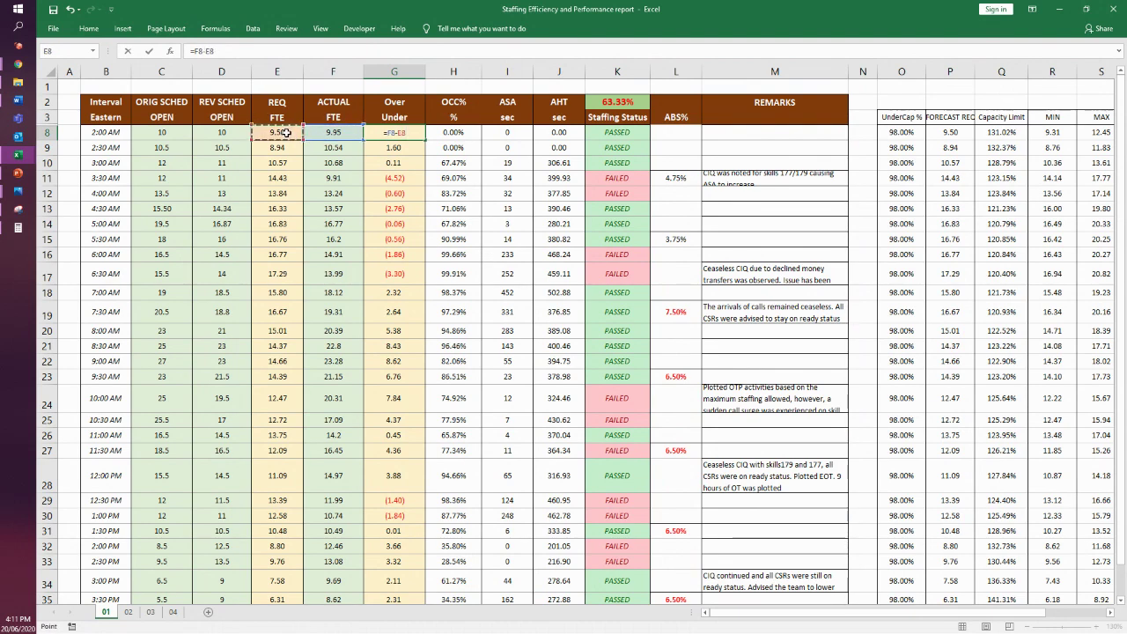
pyautogui.press('Return')
pyautogui.click(398, 135)
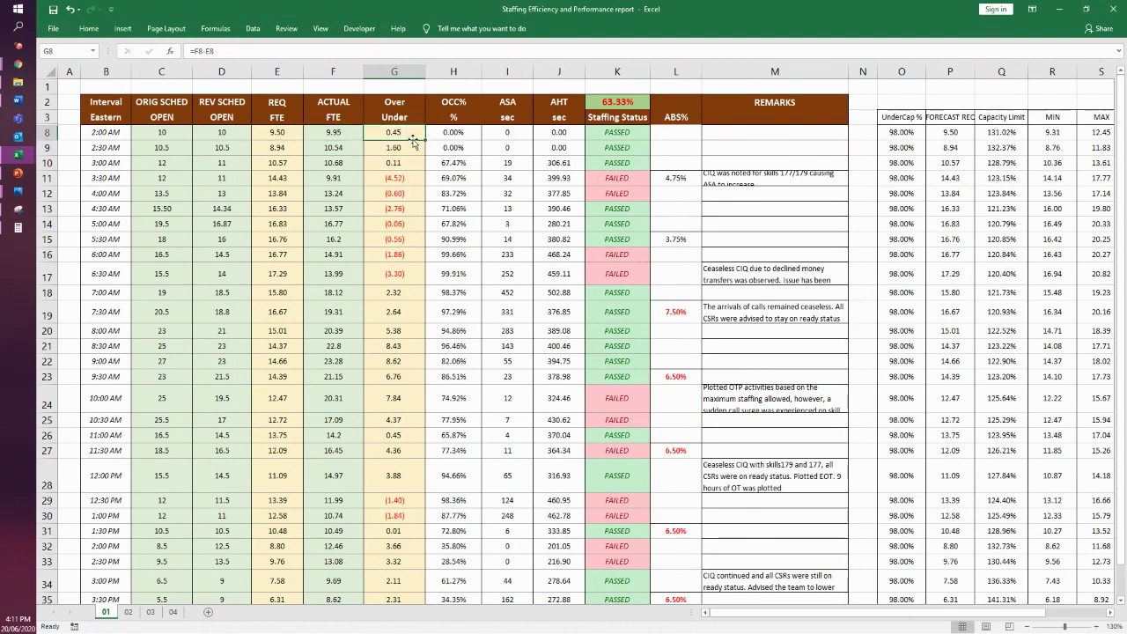
pyautogui.doubleClick(426, 140)
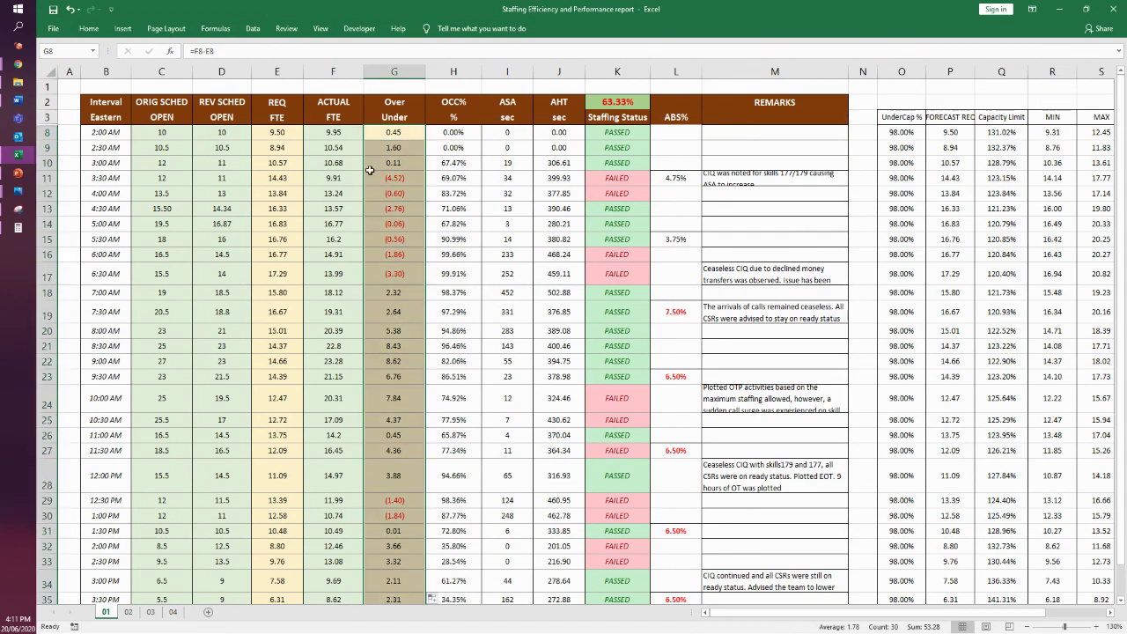
pyautogui.click(417, 176)
pyautogui.click(396, 132)
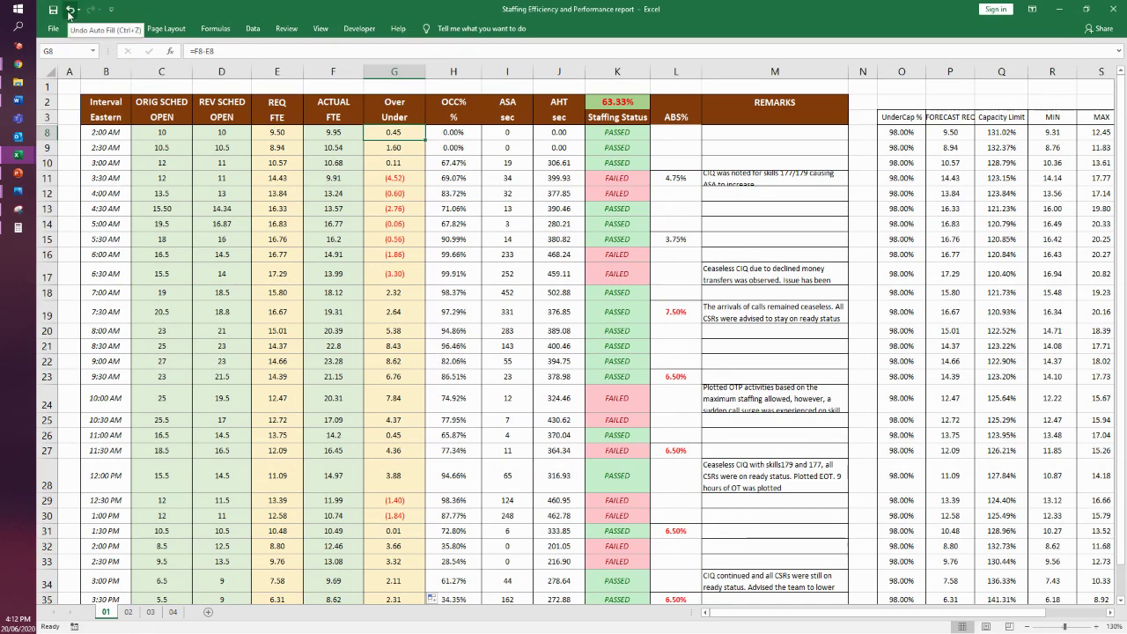
# - Compare the 2:00 AM REQ FTE, ACTUAL FTE and Over/Under values, and check Over/Under at 4:00 AM and 6:30 AM
pyautogui.click(279, 133)
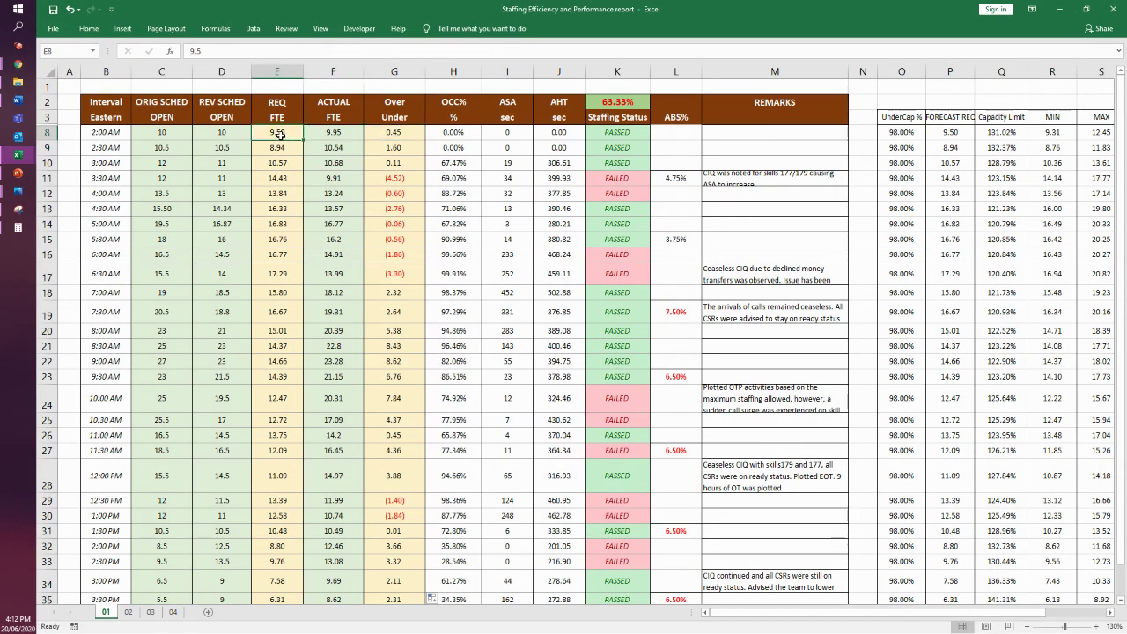
pyautogui.click(340, 133)
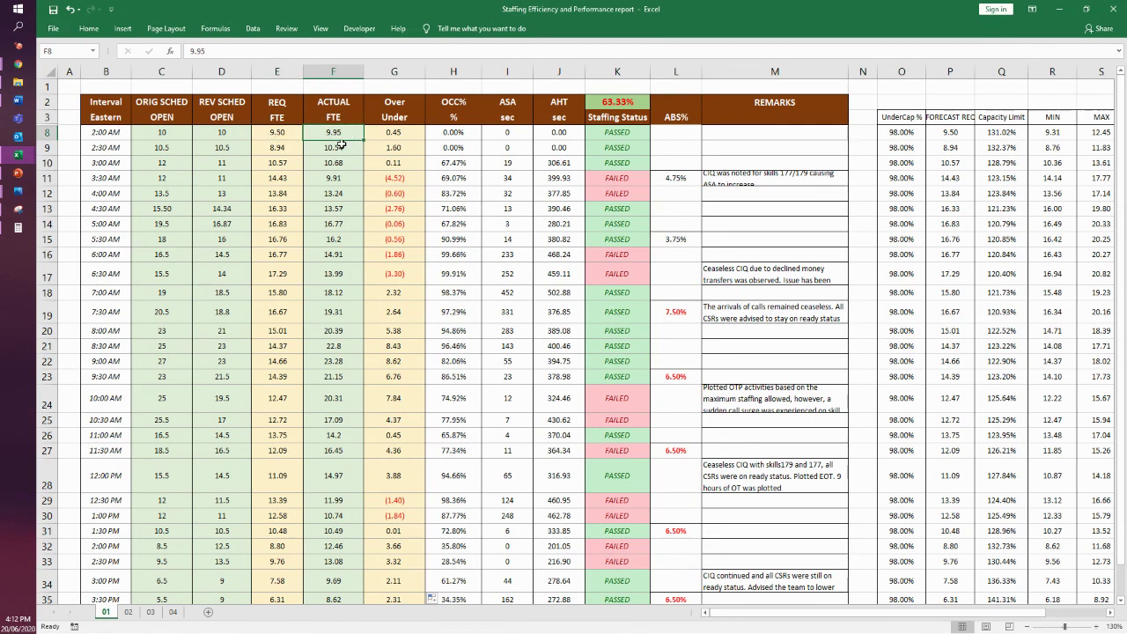
pyautogui.click(282, 136)
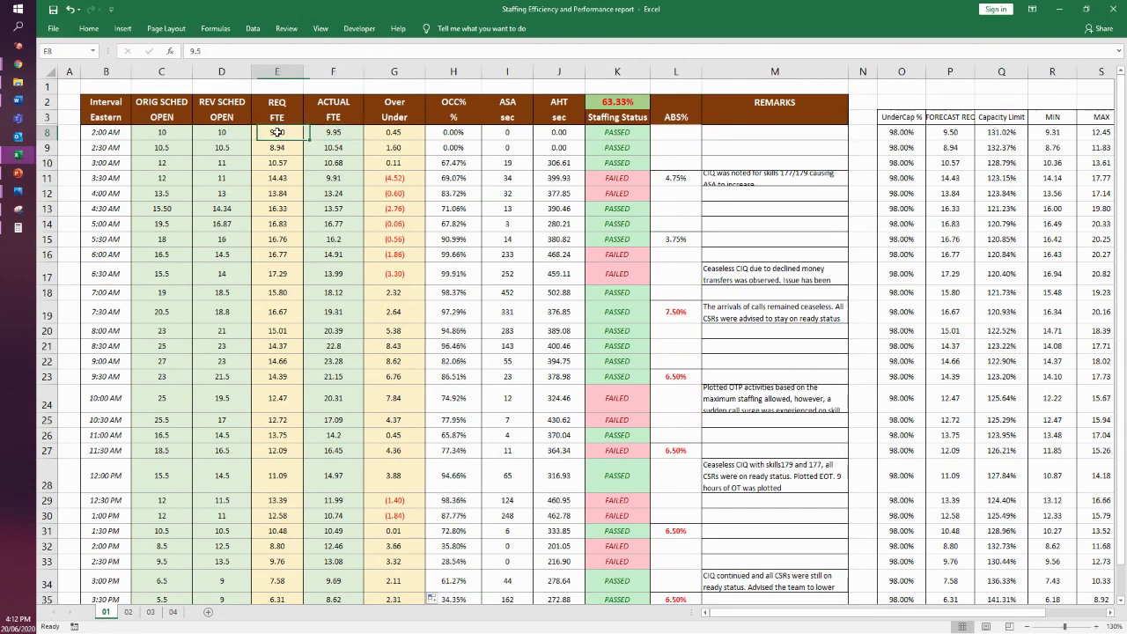
pyautogui.click(373, 132)
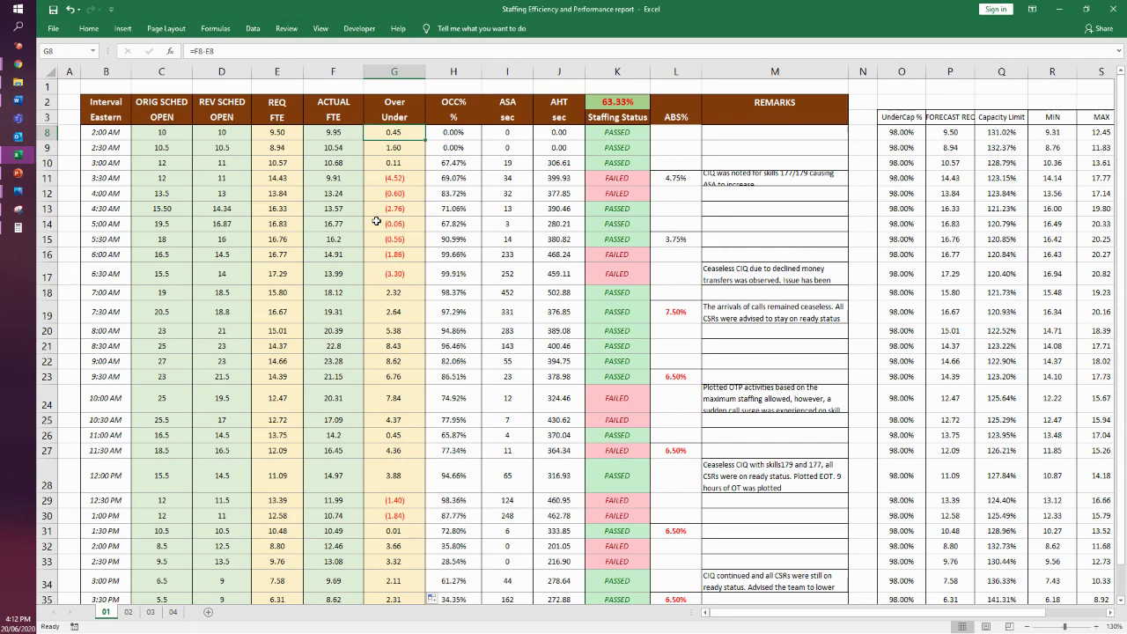
pyautogui.click(387, 273)
pyautogui.click(394, 193)
pyautogui.click(402, 134)
pyautogui.click(370, 190)
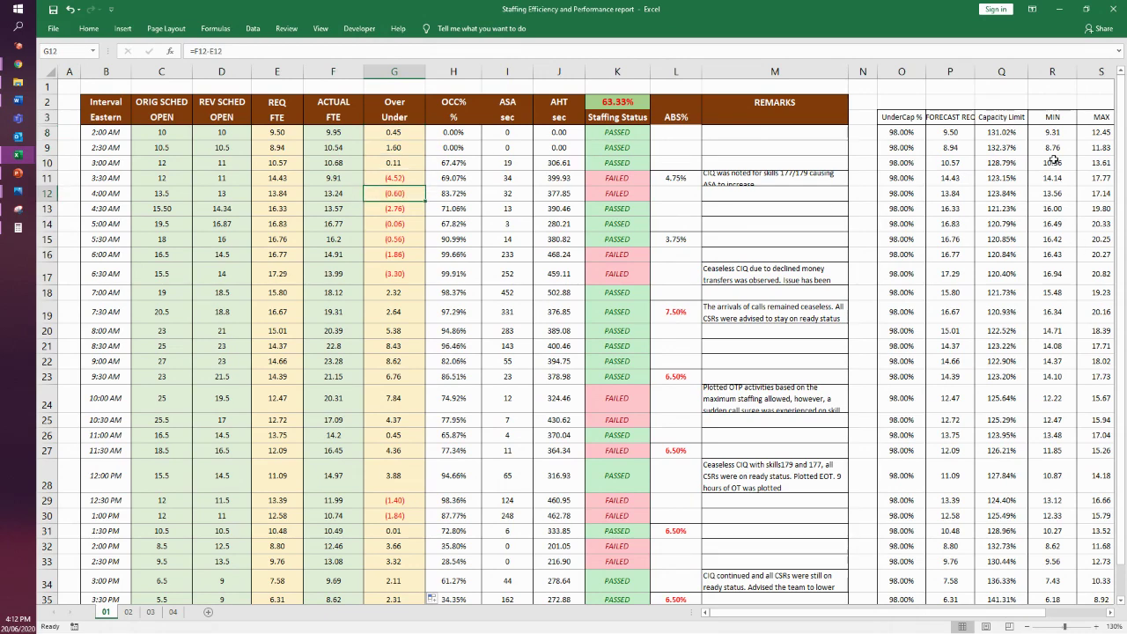
# - Compare ACTUAL FTE with the MIN and MAX limits for the 2:00 AM, 2:30 AM and 3:00 AM intervals
pyautogui.moveTo(1053, 132); pyautogui.dragTo(1092, 134)
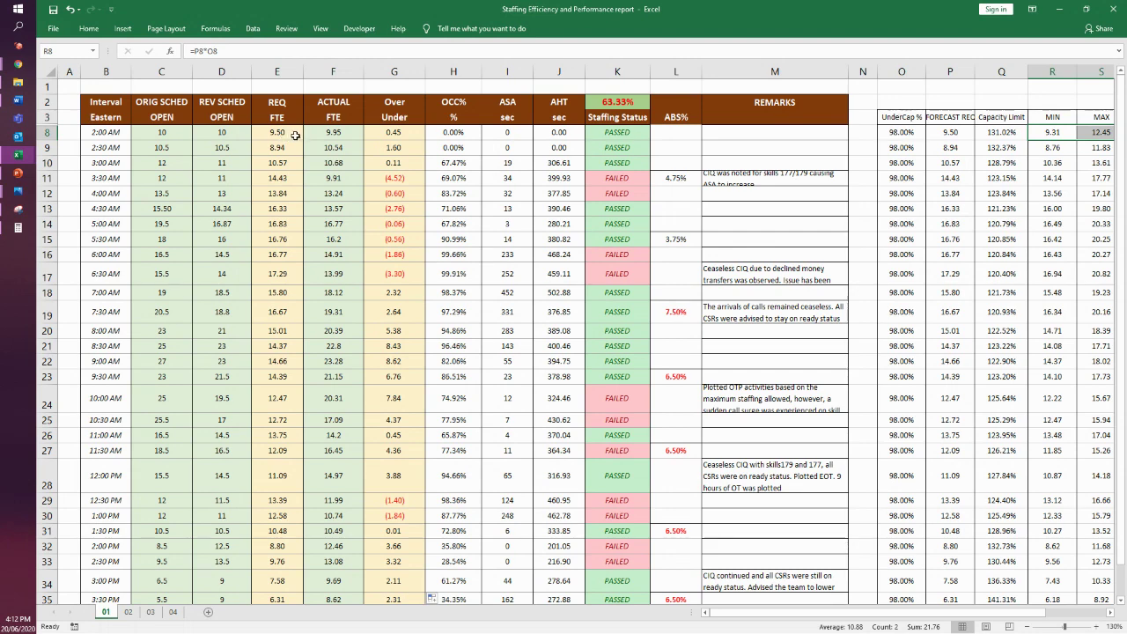
pyautogui.click(347, 134)
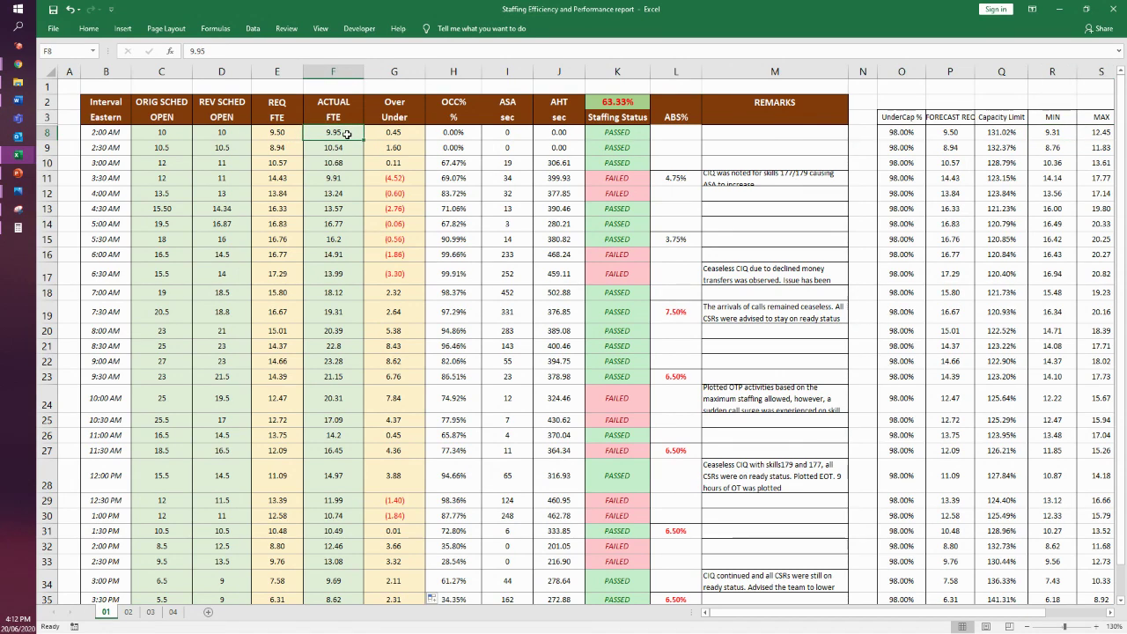
pyautogui.click(1043, 147)
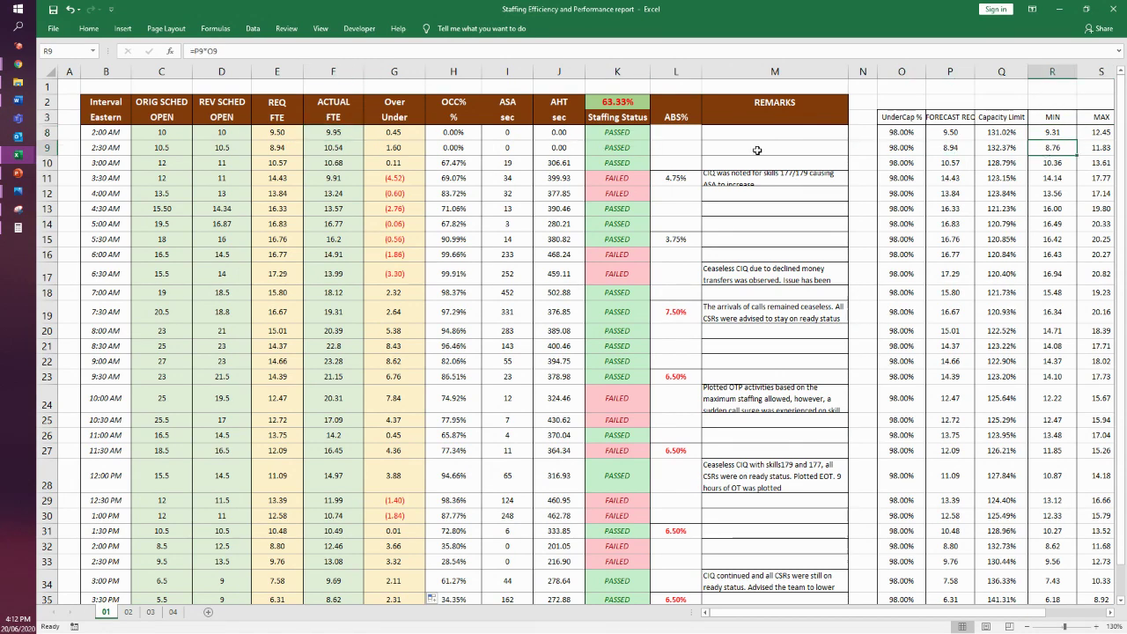
pyautogui.click(327, 147)
pyautogui.click(339, 164)
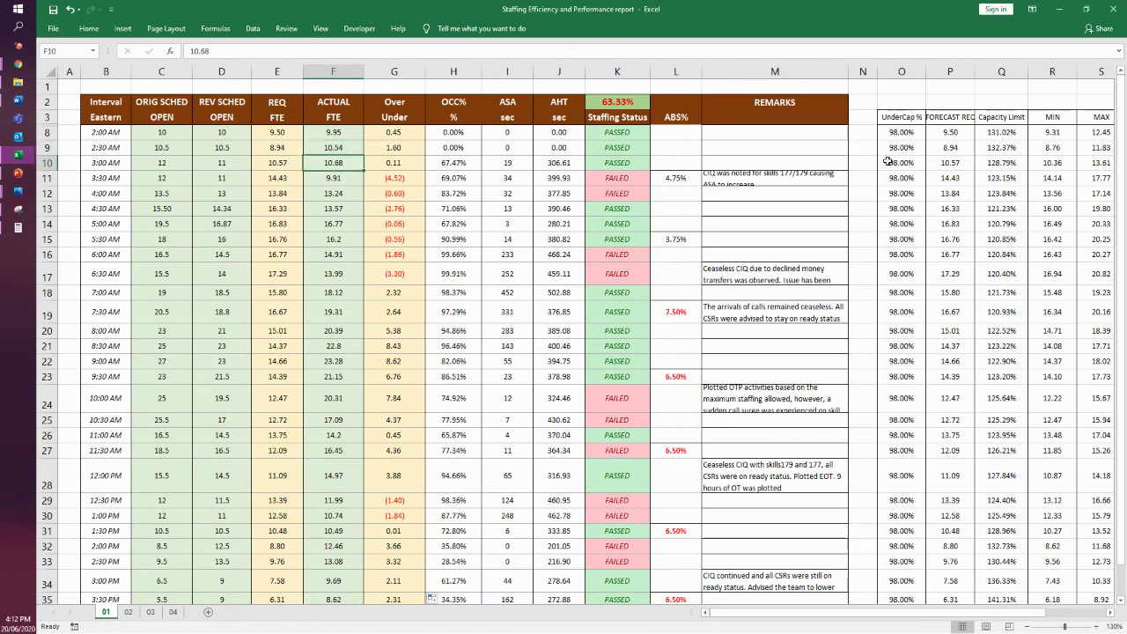
pyautogui.moveTo(1100, 164); pyautogui.dragTo(1068, 164)
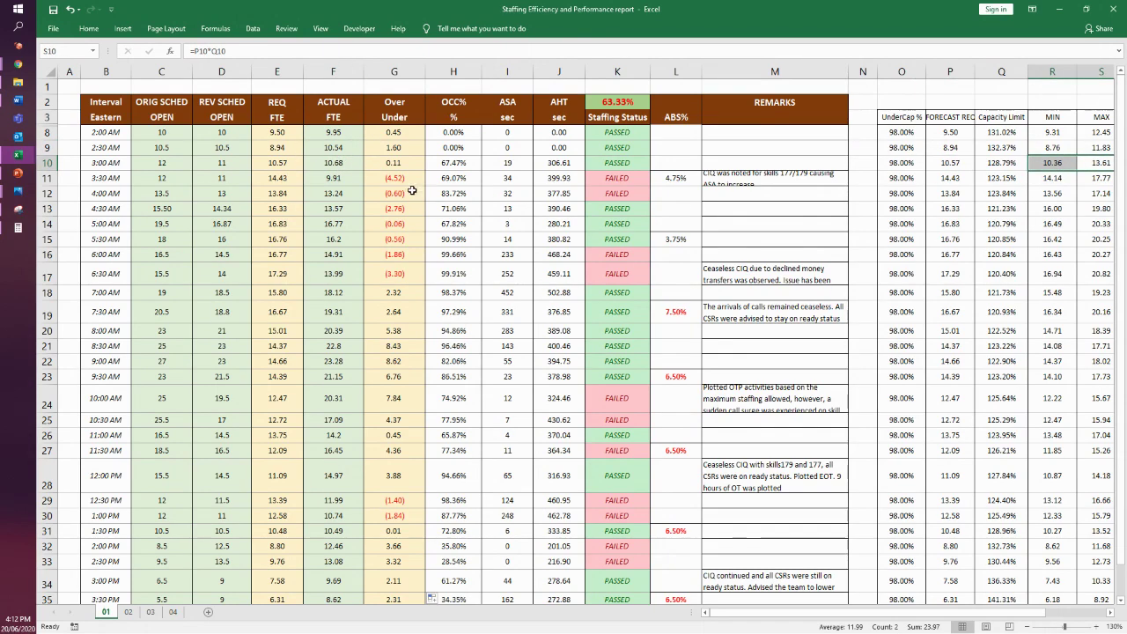
pyautogui.click(273, 166)
pyautogui.moveTo(274, 167); pyautogui.dragTo(332, 169)
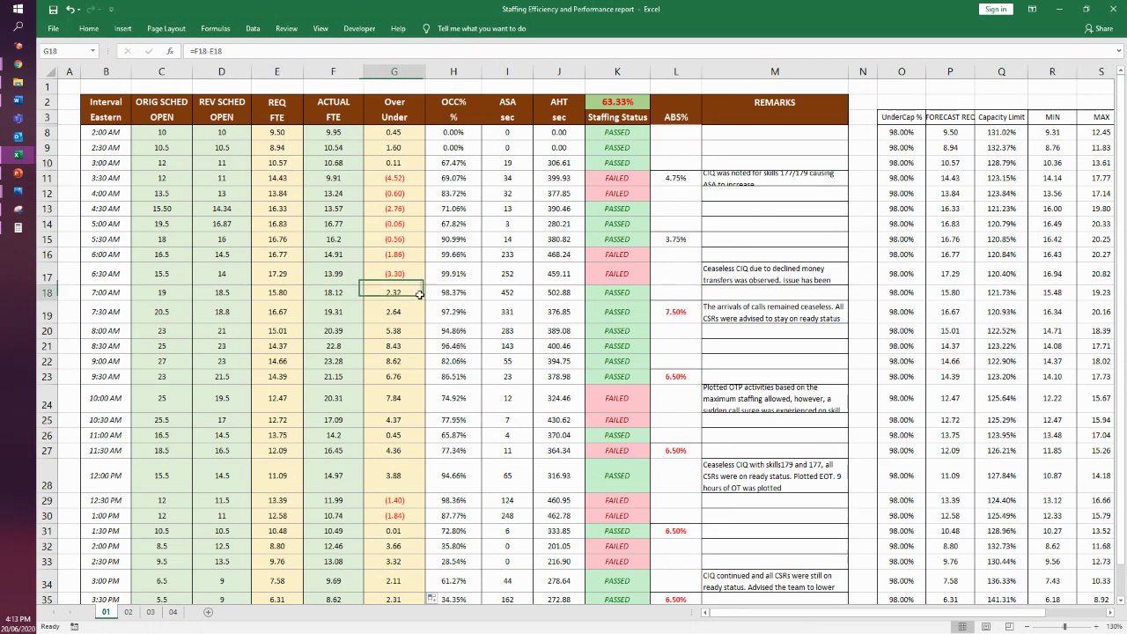
# - Examine the 3:30 AM row, comparing its ACTUAL FTE and Over/Under with the MIN limit
pyautogui.click(393, 179)
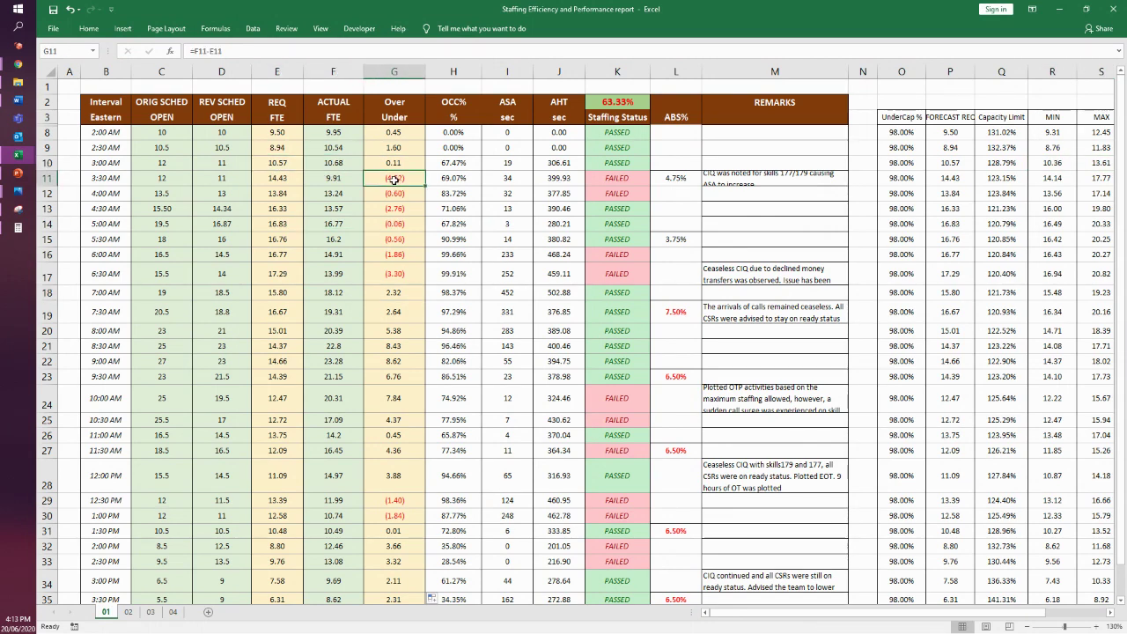
pyautogui.click(332, 178)
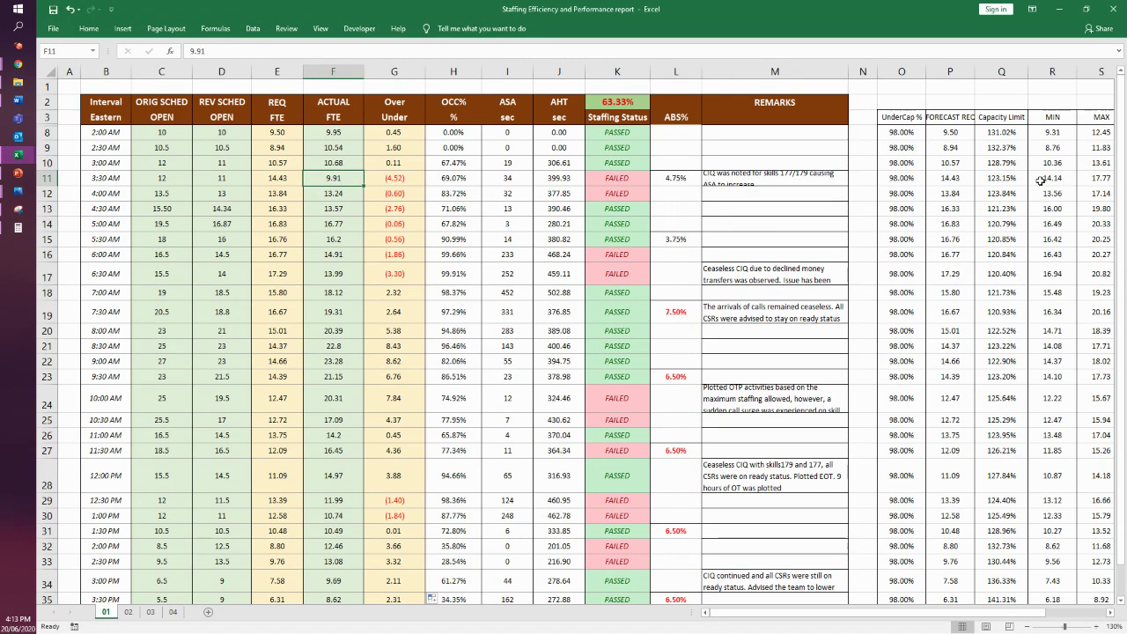
pyautogui.click(48, 178)
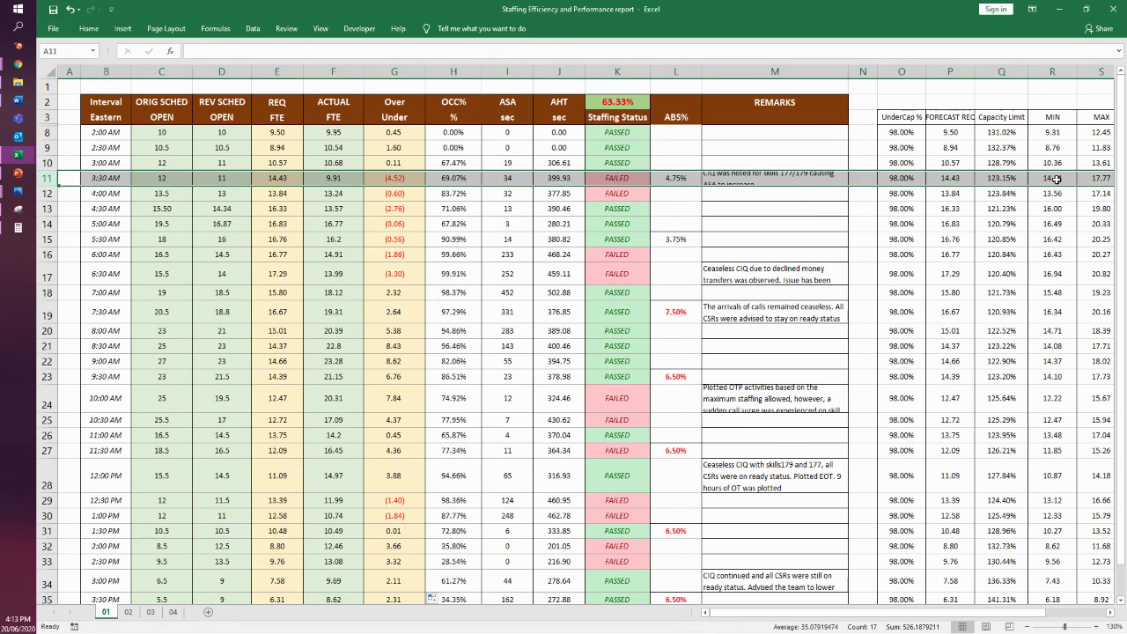
pyautogui.click(1056, 178)
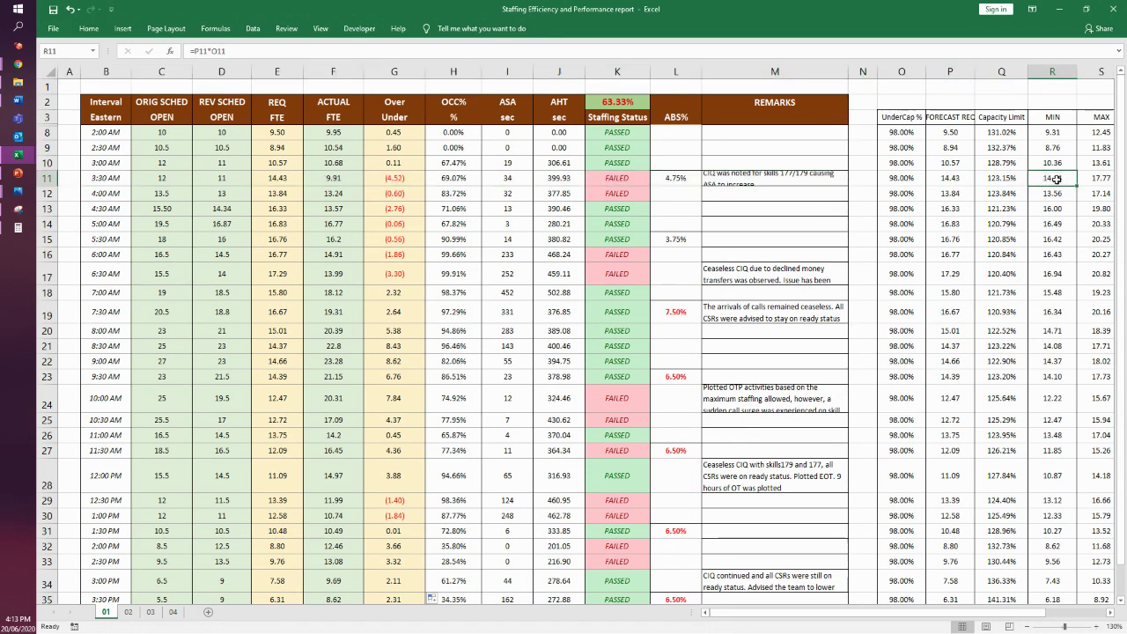
pyautogui.click(339, 179)
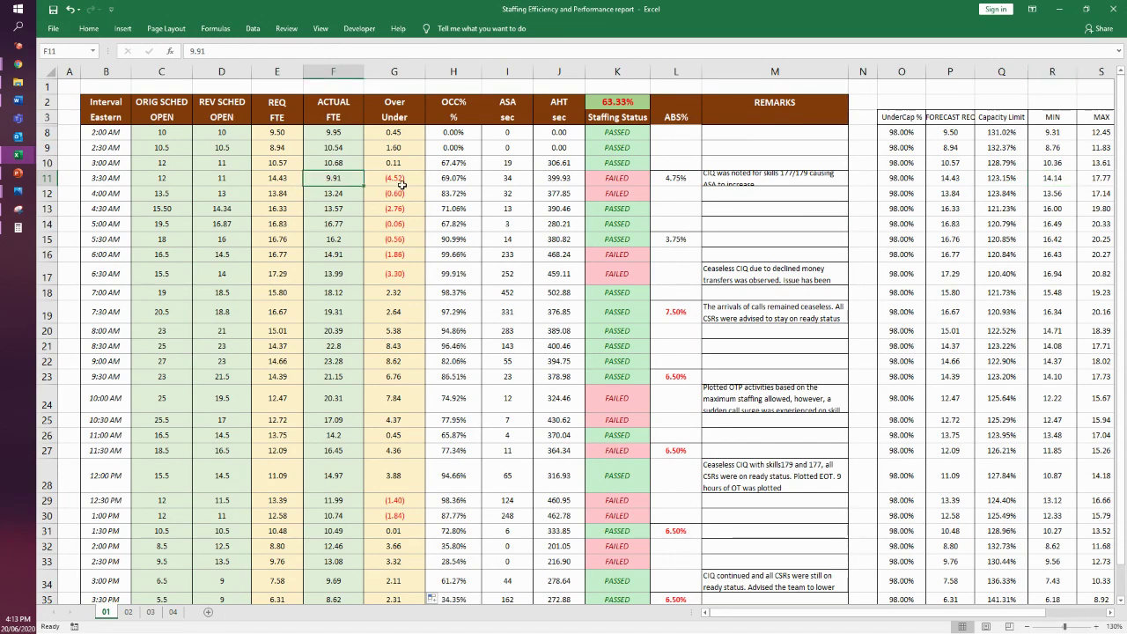
pyautogui.click(402, 179)
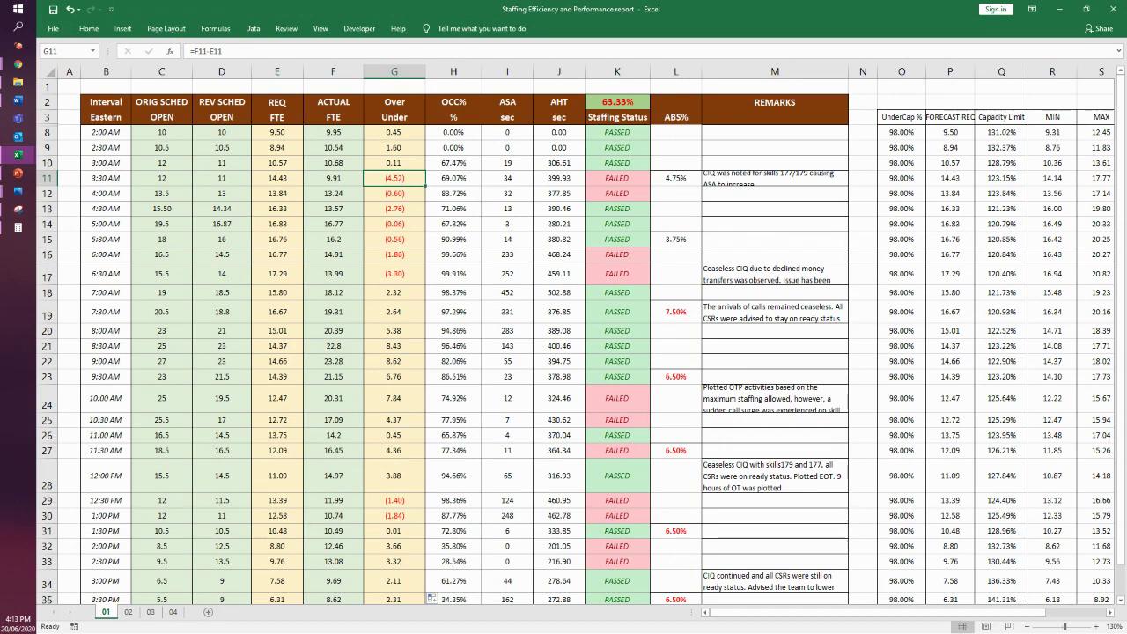
# - Switch to the PowerPoint presentation, read the rule on meeting ASA when staff is below the minimum, and minimize it
pyautogui.hotkey('alt', 'Tab')
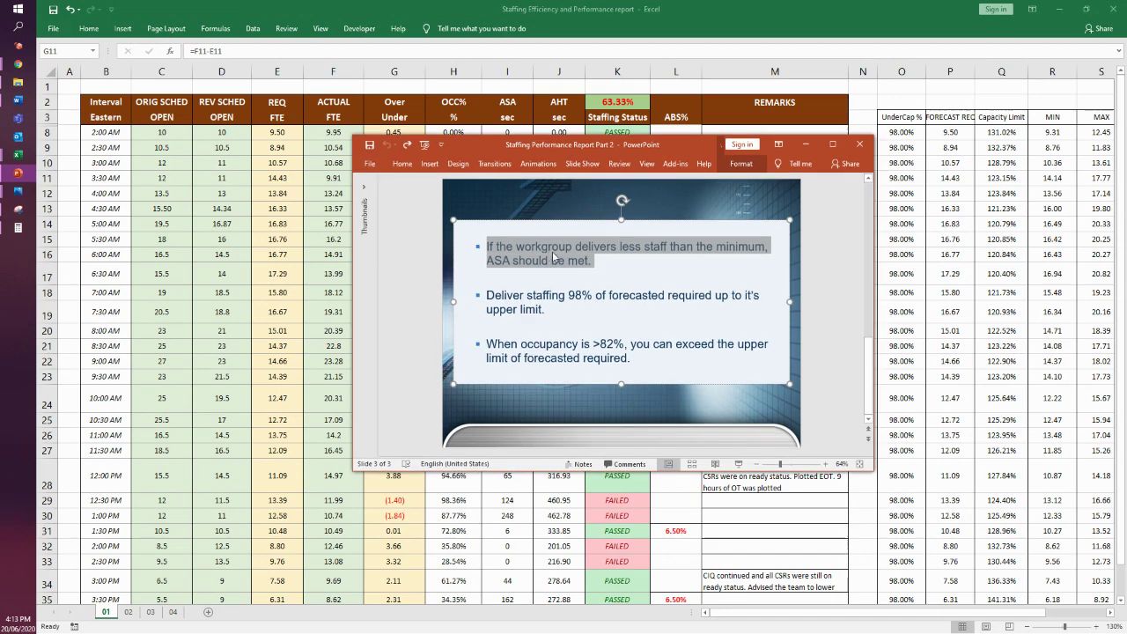
pyautogui.click(534, 262)
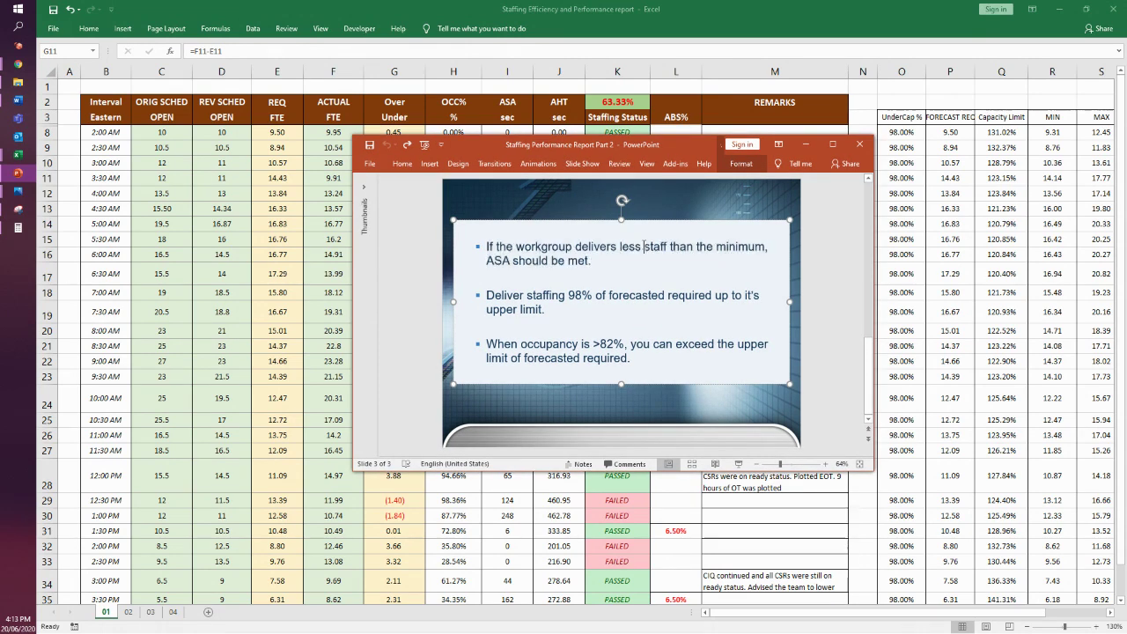
pyautogui.moveTo(514, 261); pyautogui.dragTo(479, 261)
pyautogui.press('super+Down')
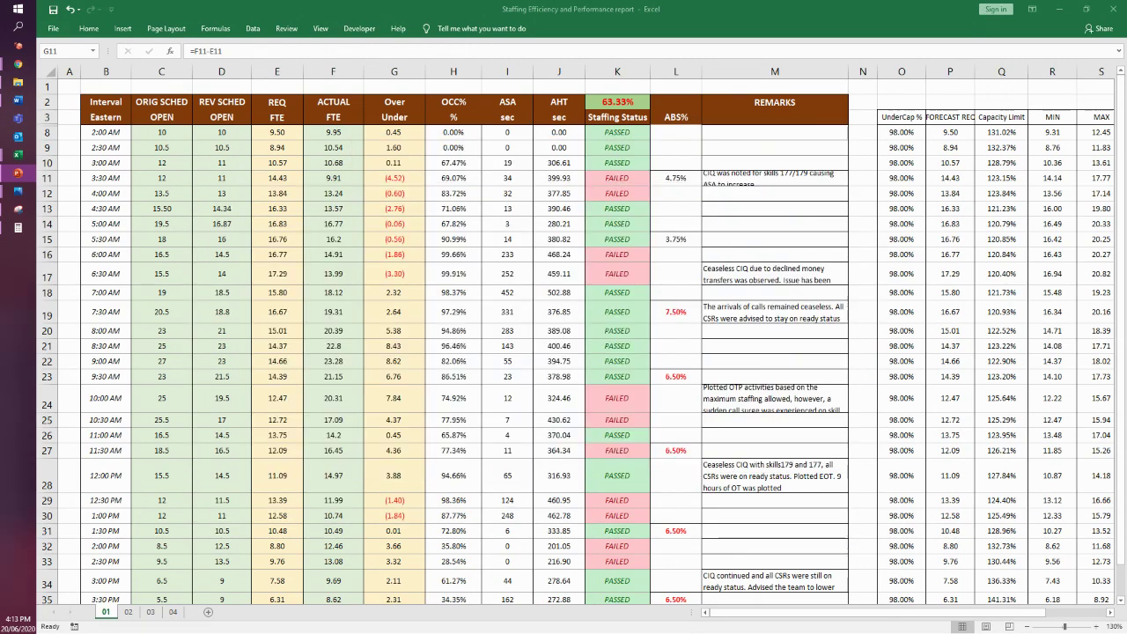
# - Check the 3:30 AM ASA against its Over/Under value in the Excel report
pyautogui.click(510, 178)
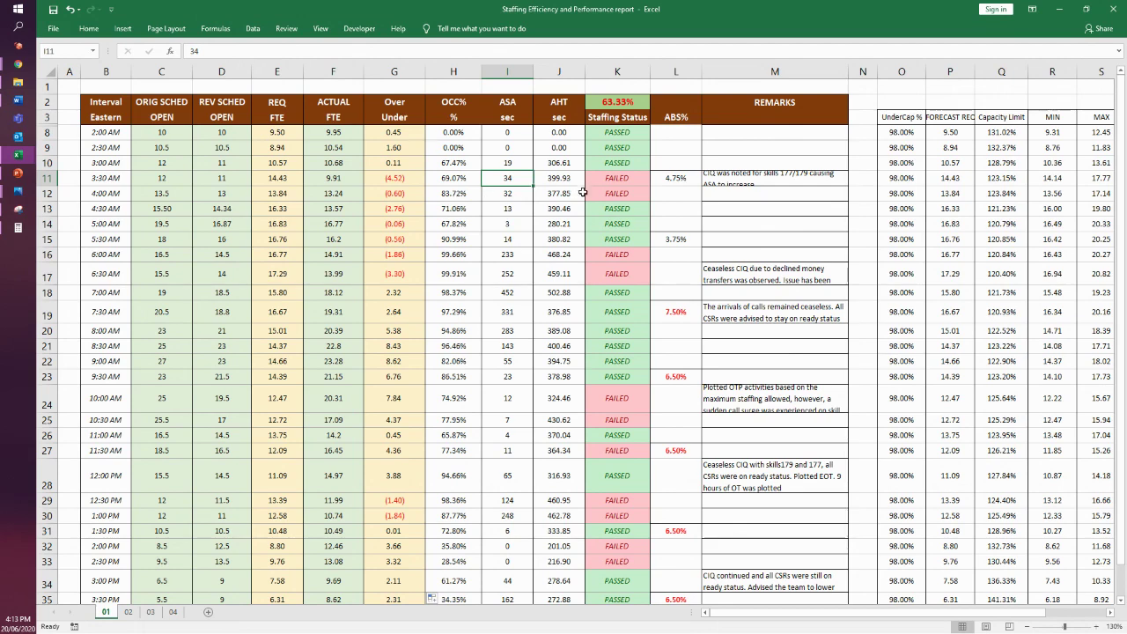
pyautogui.click(395, 178)
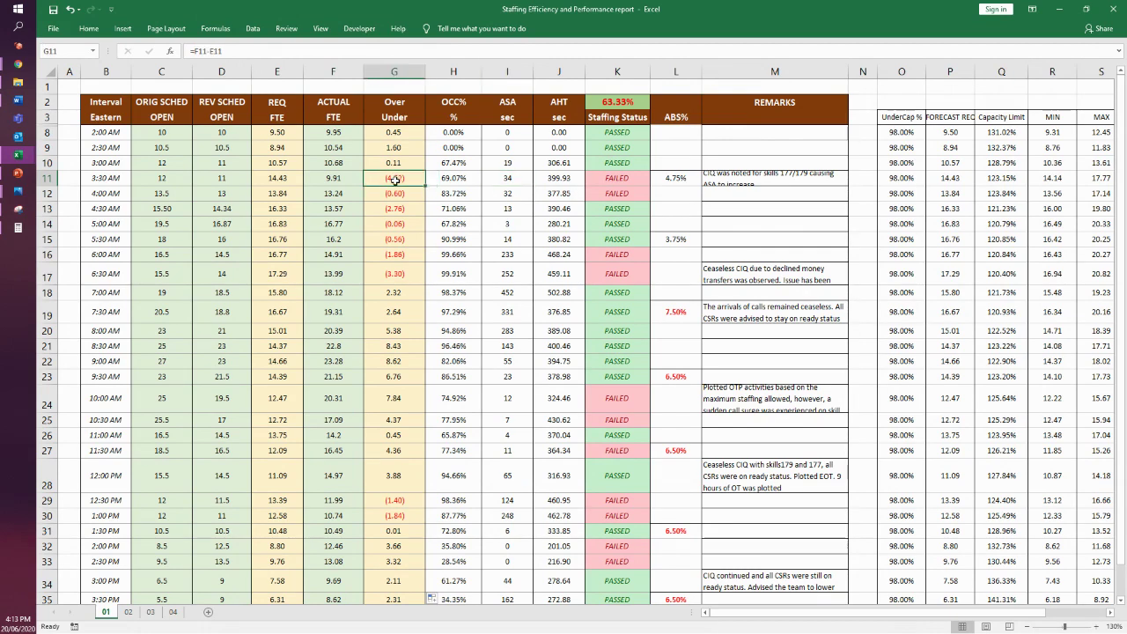
pyautogui.click(507, 180)
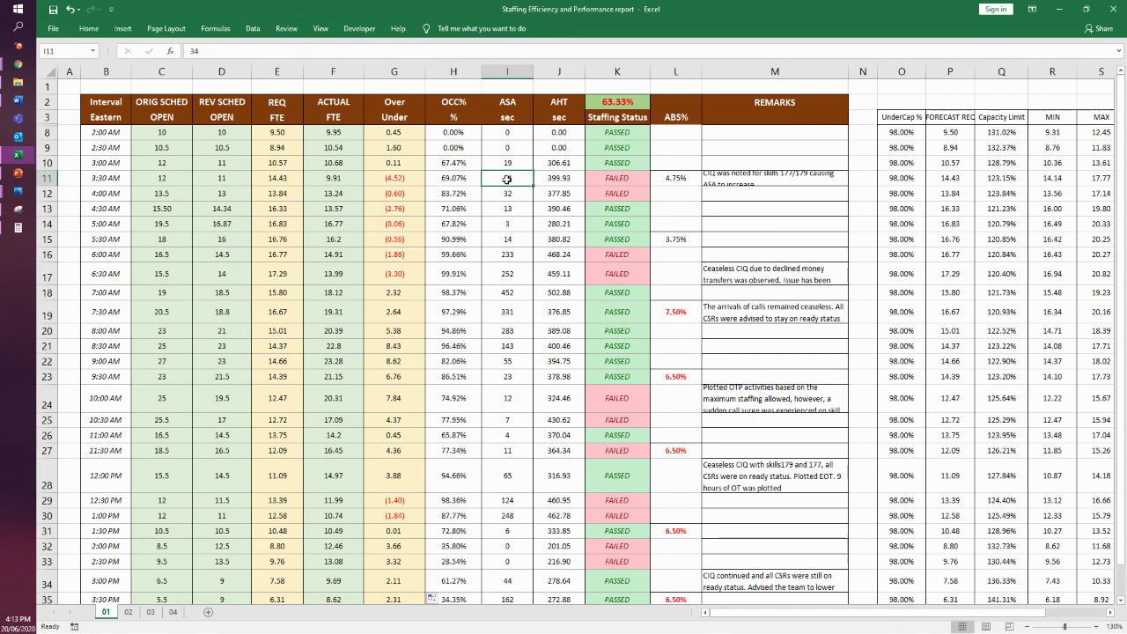
# - Examine the 4:00 AM row, comparing its ACTUAL FTE with the MIN limit and checking its ASA
pyautogui.click(49, 193)
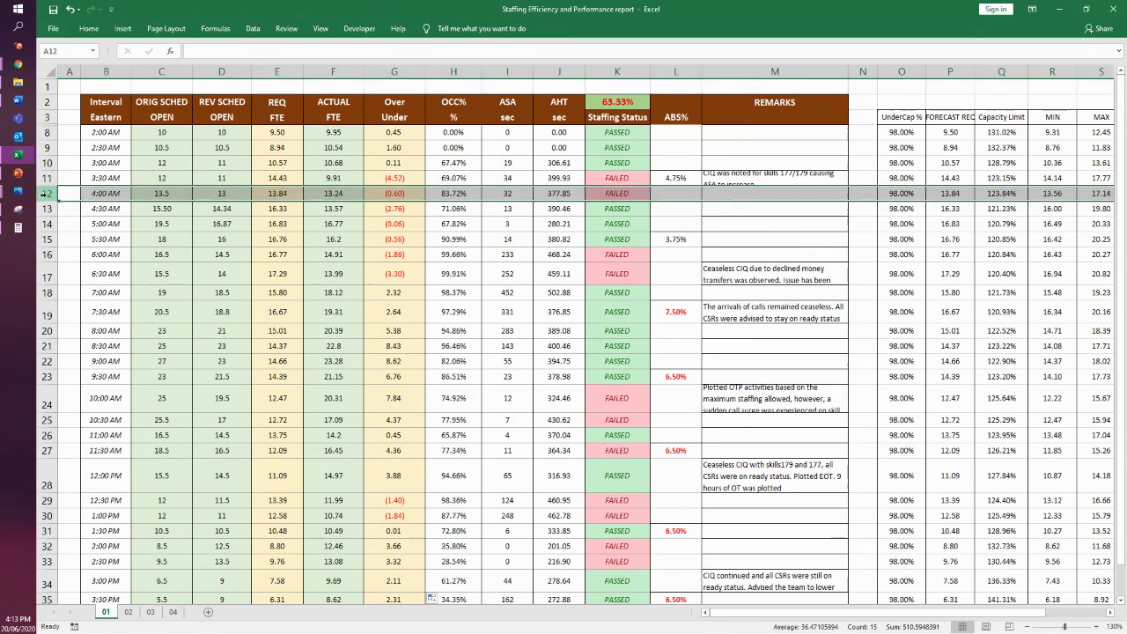
pyautogui.click(1058, 195)
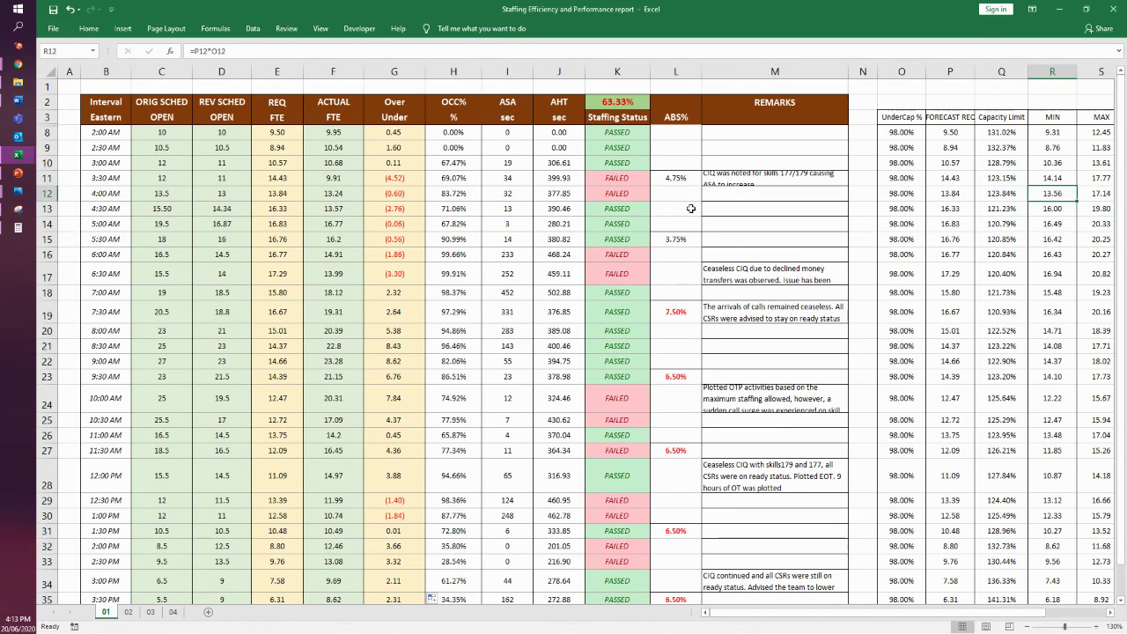
pyautogui.click(327, 211)
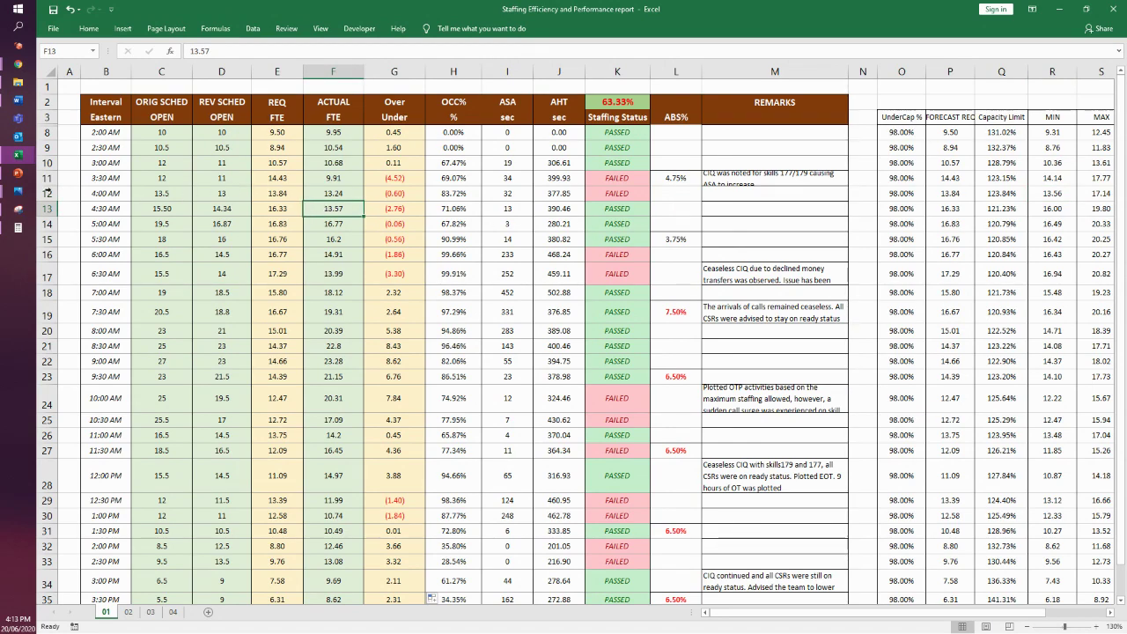
pyautogui.click(42, 193)
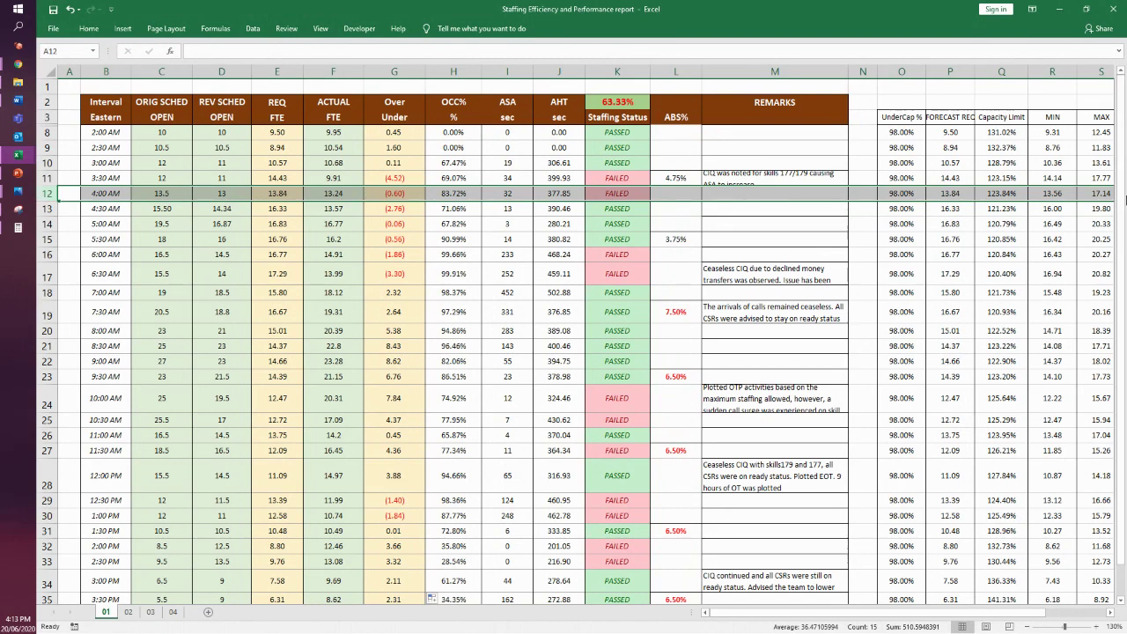
pyautogui.click(328, 194)
pyautogui.click(509, 194)
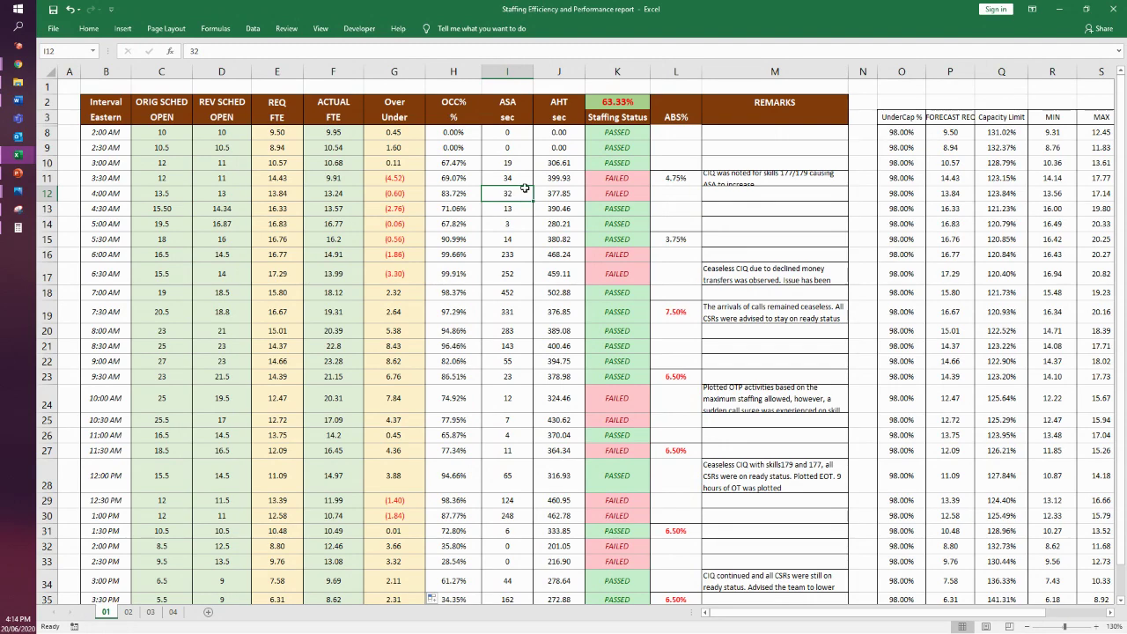
# - Compare the Over/Under values from 4:30 AM to 6:30 AM with the ASA from 4:30 AM to 5:30 AM
pyautogui.click(393, 209)
pyautogui.moveTo(393, 209); pyautogui.dragTo(392, 274)
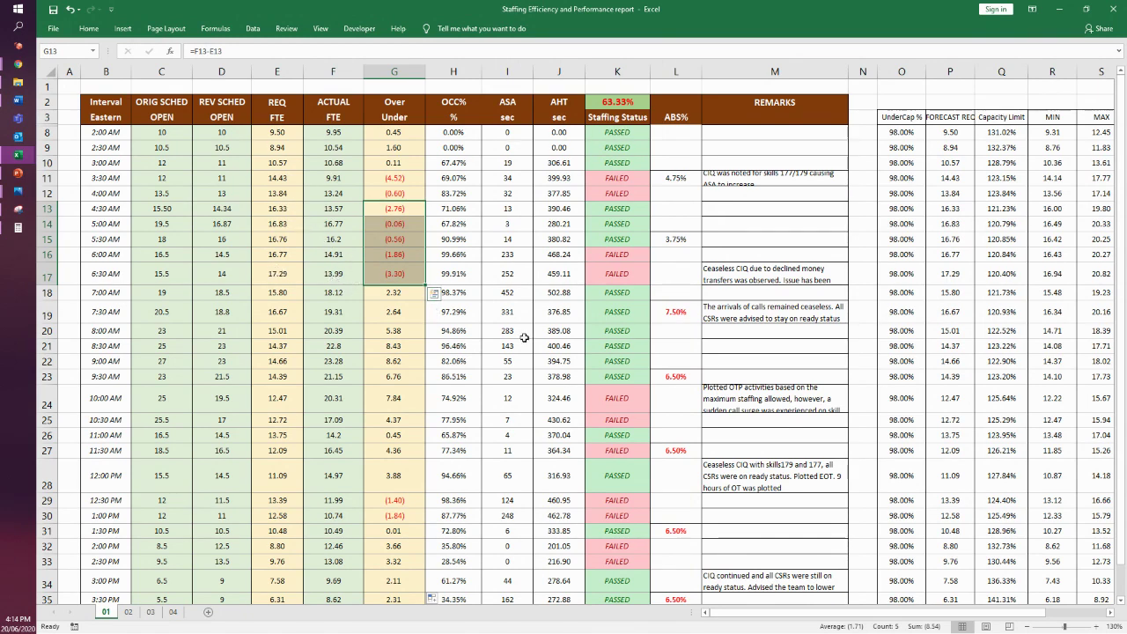
pyautogui.click(510, 209)
pyautogui.moveTo(511, 209); pyautogui.dragTo(511, 239)
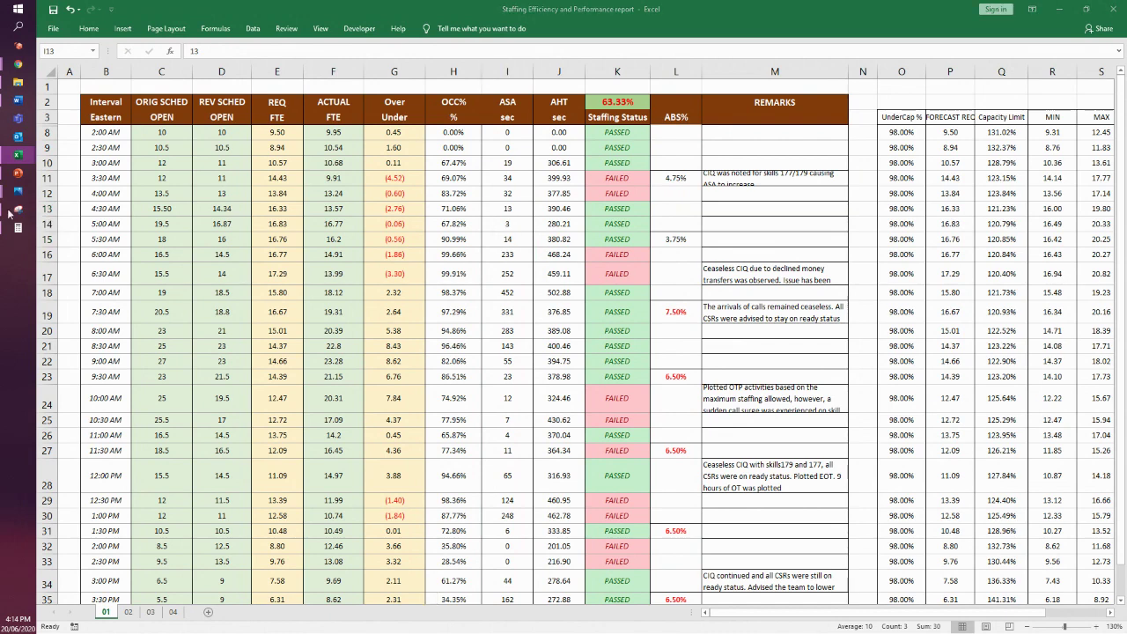
# - Switch to the PowerPoint presentation and read the rule on staffing 98% of forecasted required up to its upper limit
pyautogui.click(17, 172)
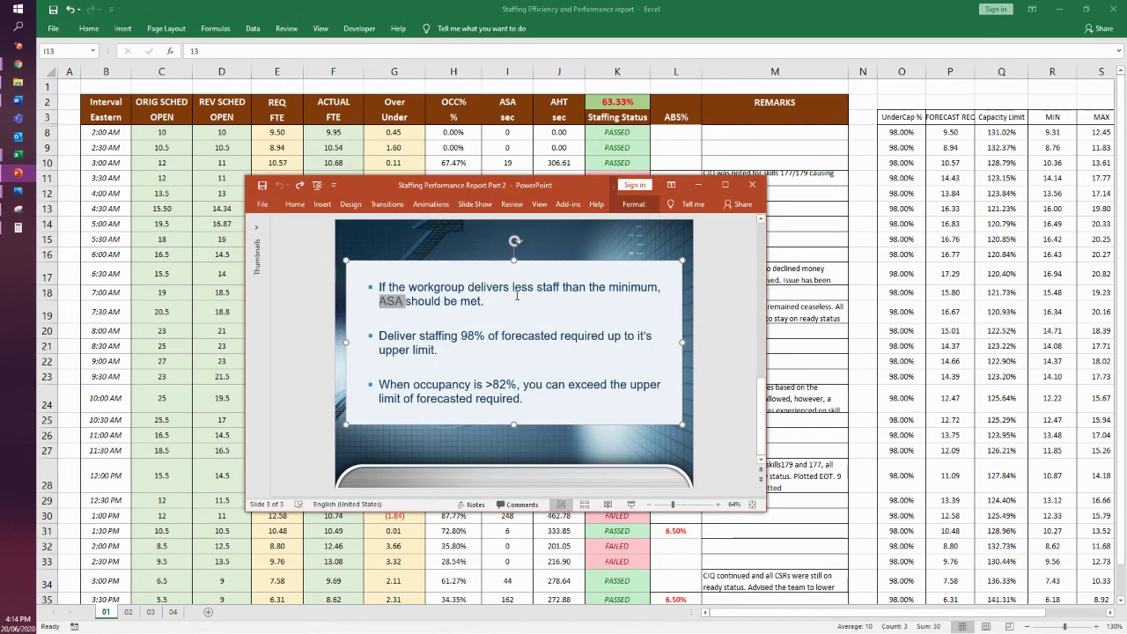
pyautogui.click(404, 304)
pyautogui.moveTo(381, 335); pyautogui.dragTo(456, 356)
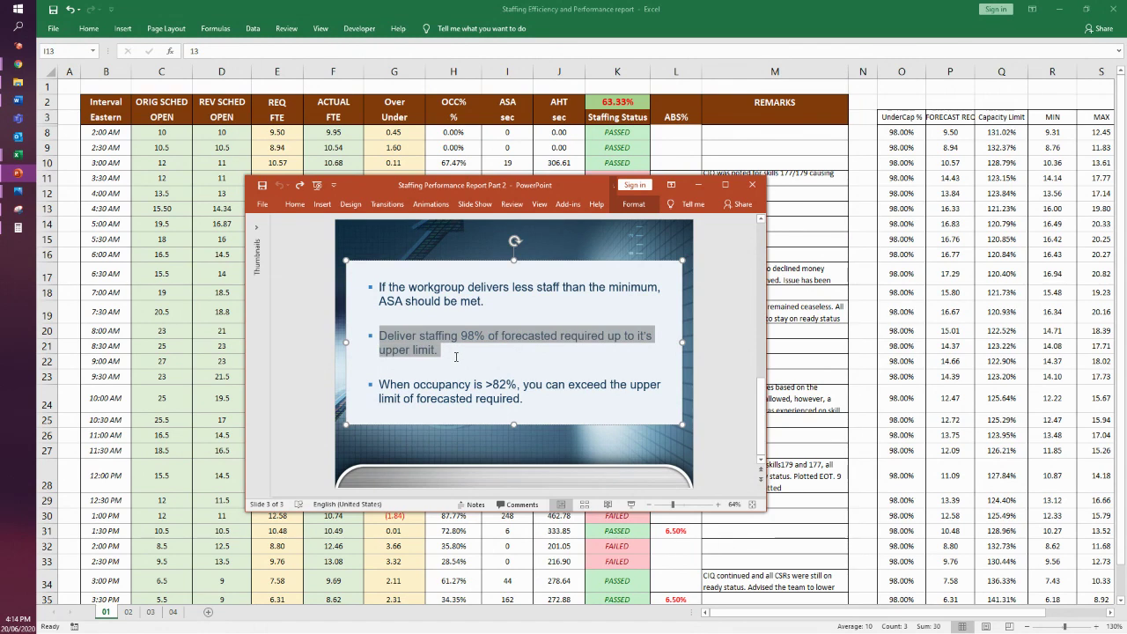
pyautogui.moveTo(447, 186); pyautogui.dragTo(796, 153)
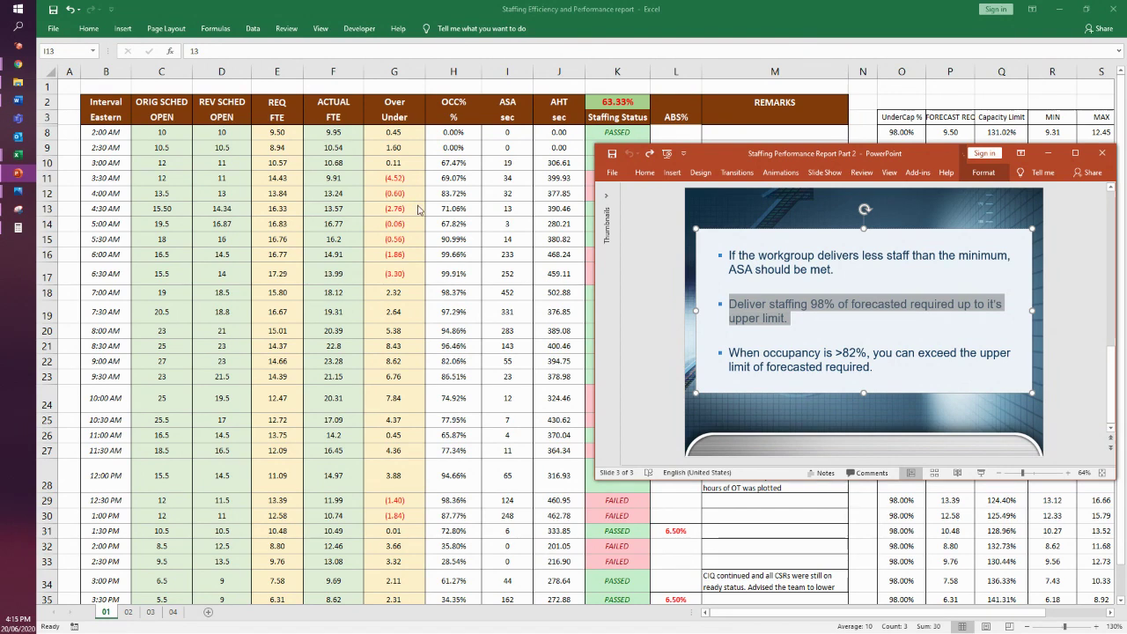
# - Return to the Excel report and compare the 4:30 AM to 5:30 AM ASA with the 6:00 AM and 6:30 AM rows
pyautogui.hotkey('alt', 'Tab')
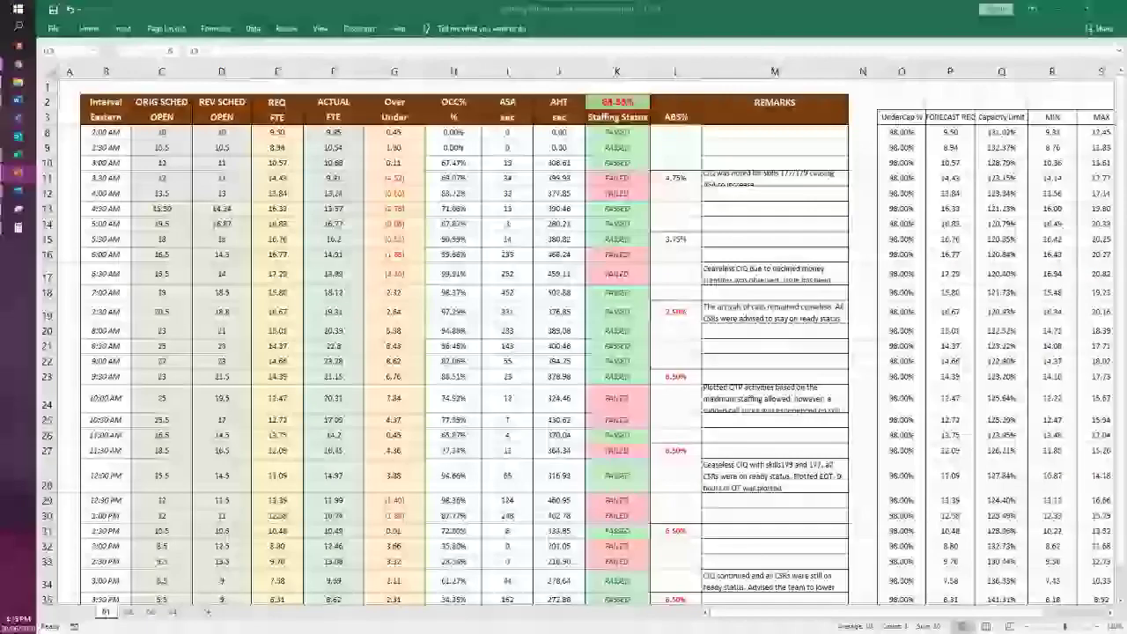
pyautogui.moveTo(507, 208); pyautogui.dragTo(507, 238)
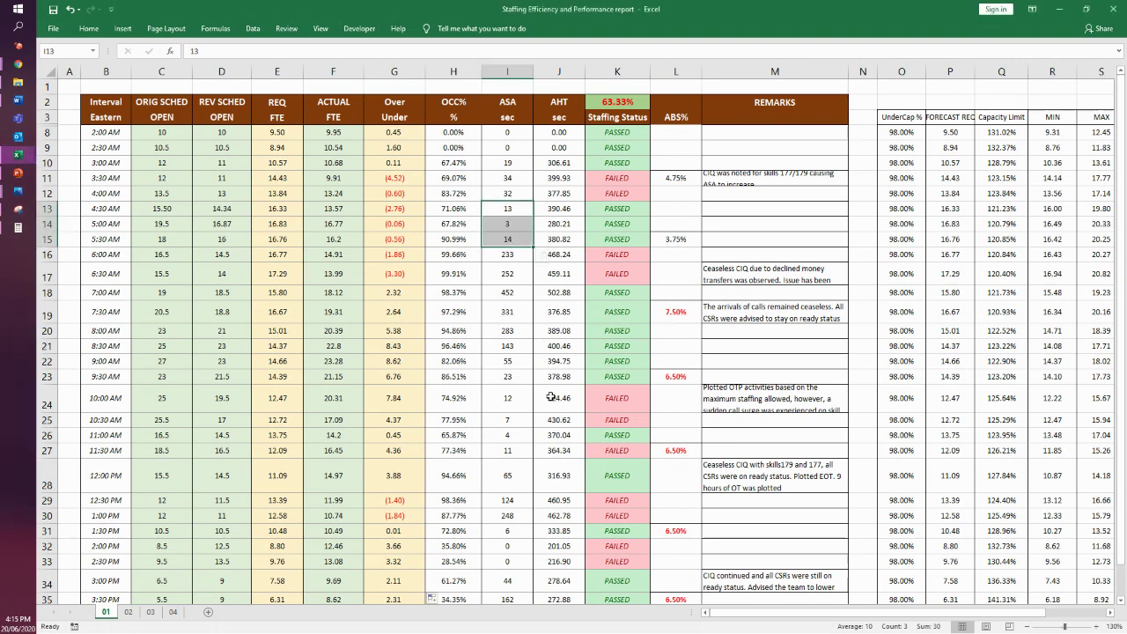
pyautogui.click(97, 257)
pyautogui.click(47, 255)
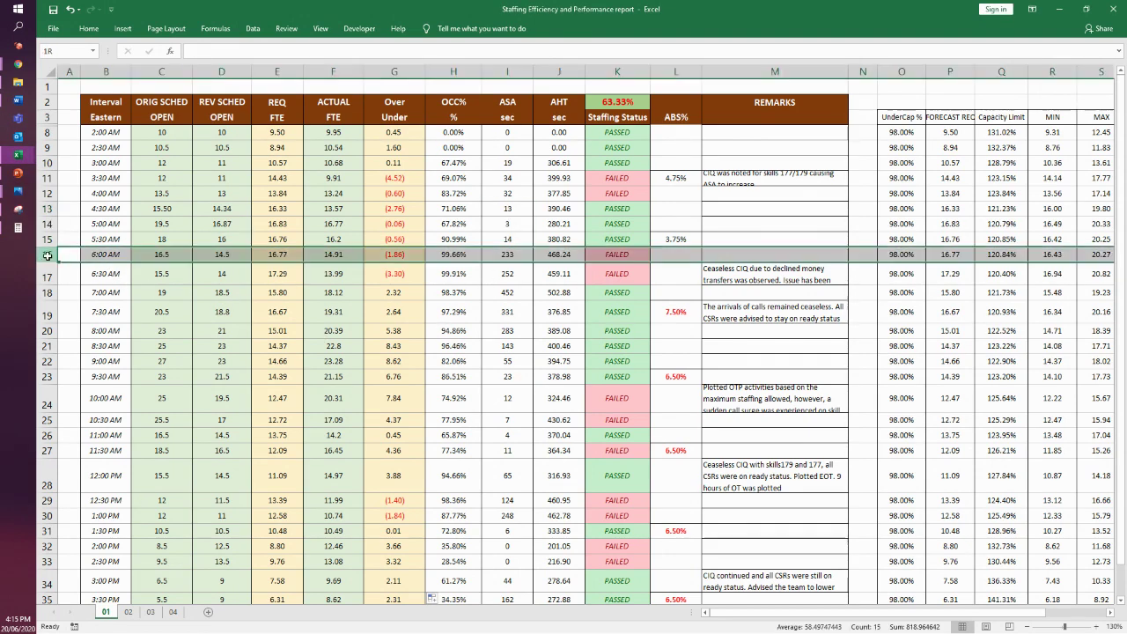
pyautogui.moveTo(503, 253); pyautogui.dragTo(507, 275)
pyautogui.moveTo(47, 255); pyautogui.dragTo(48, 269)
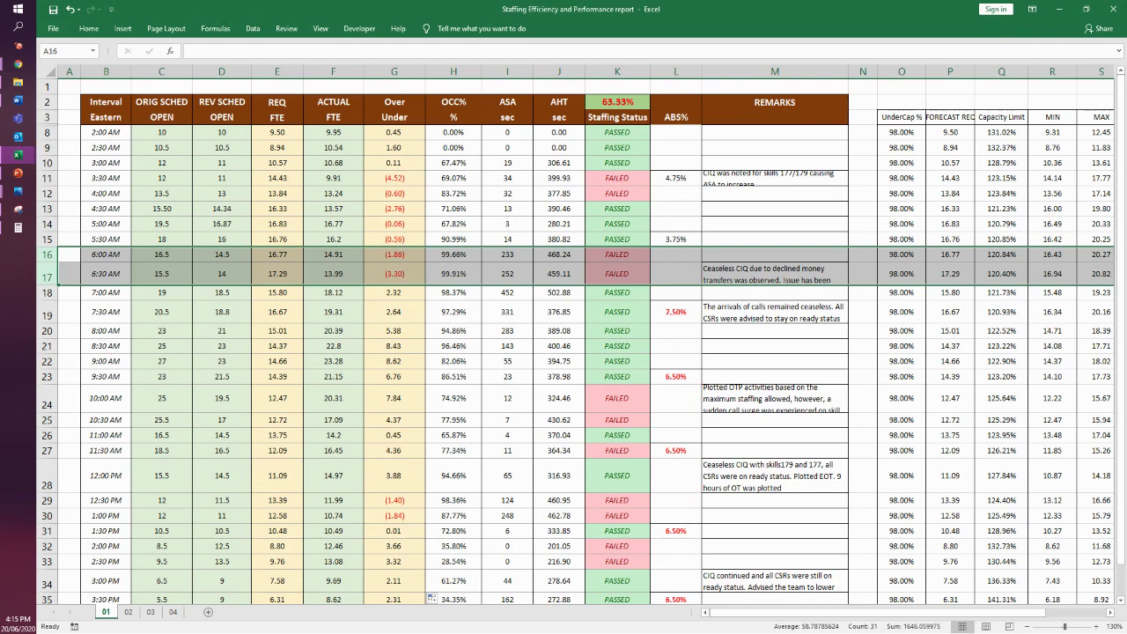
# - Switch to the PowerPoint presentation and reread the rule on meeting ASA when the workgroup delivers less staff than the minimum
pyautogui.hotkey('alt', 'Tab')
pyautogui.moveTo(967, 193); pyautogui.dragTo(887, 167)
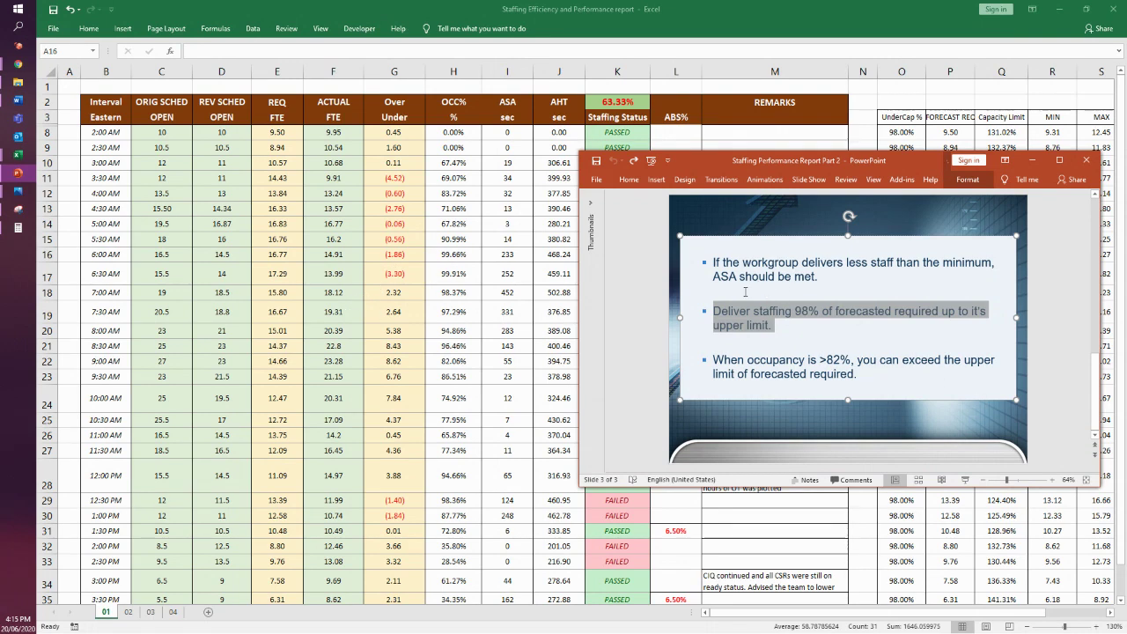
pyautogui.moveTo(799, 263); pyautogui.dragTo(873, 264)
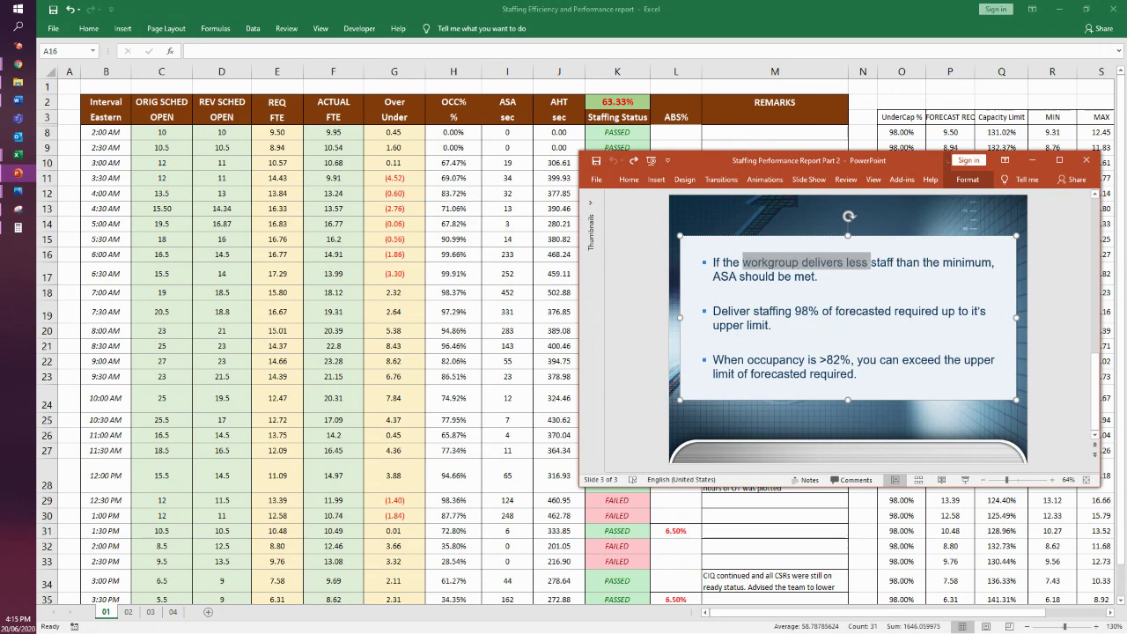
pyautogui.click(715, 277)
pyautogui.moveTo(714, 276); pyautogui.dragTo(744, 277)
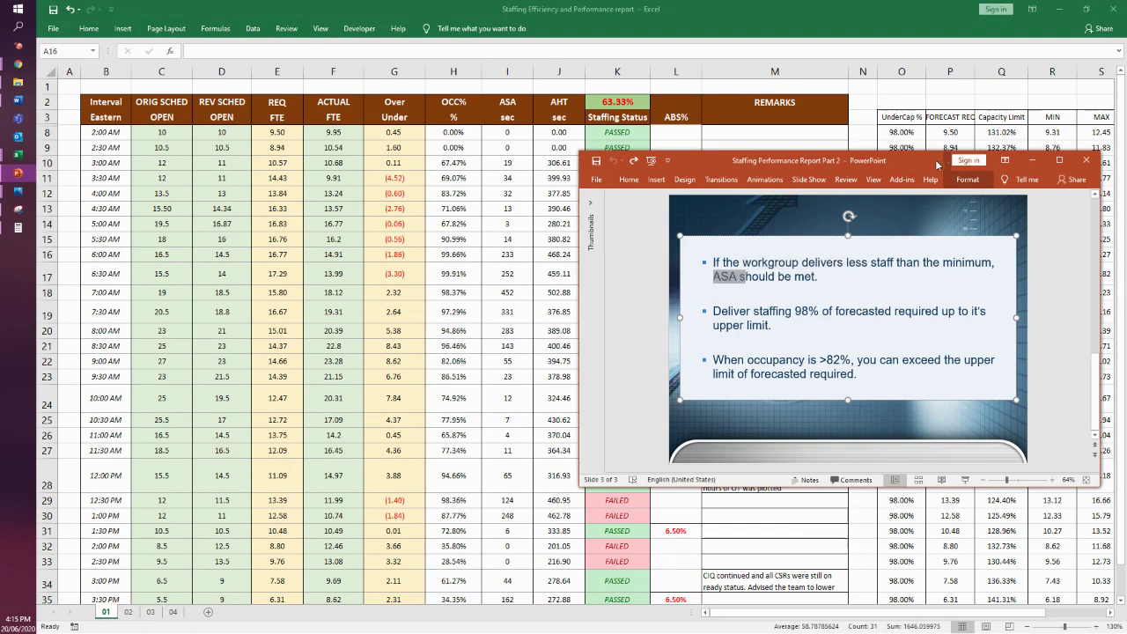
# - Return to the Excel report and read the remarks for the 6:30 AM and 7:30 AM intervals
pyautogui.hotkey('alt', 'Tab')
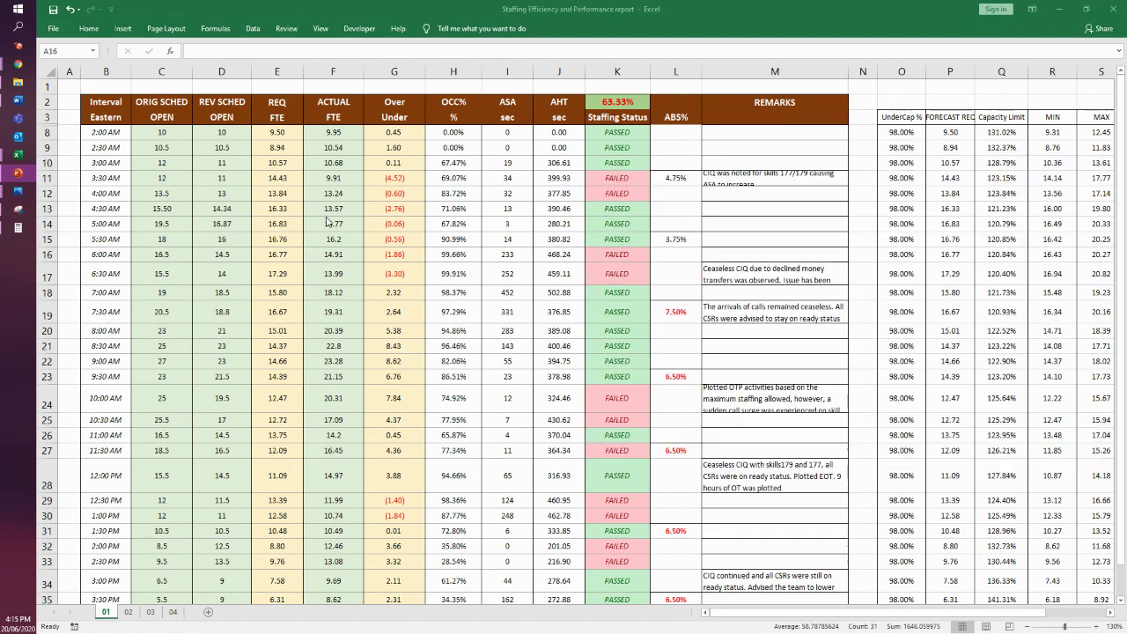
pyautogui.click(746, 279)
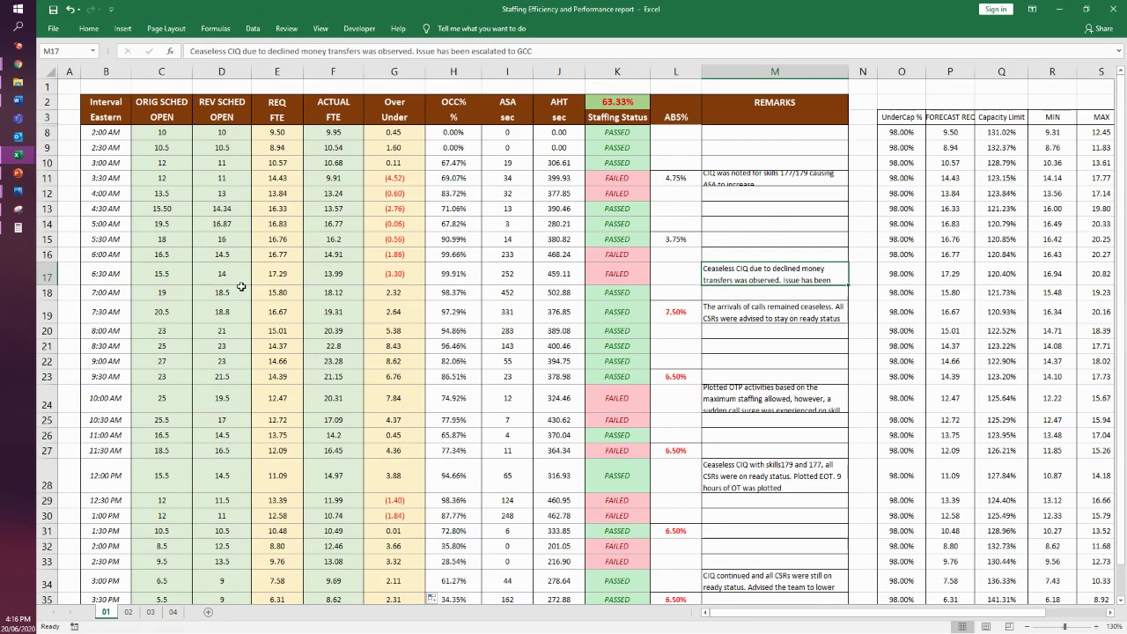
pyautogui.click(719, 318)
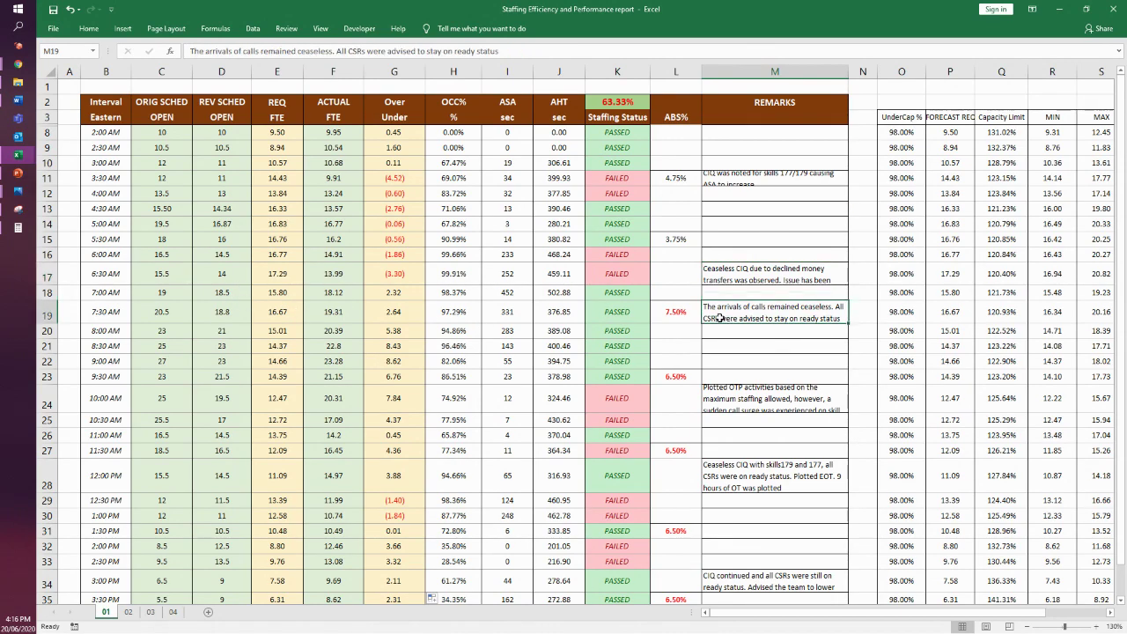
# - Check the 7:30 AM staffing status against its ASA and Over/Under, and review the ASA from 7:00 AM to 8:30 AM
pyautogui.click(628, 317)
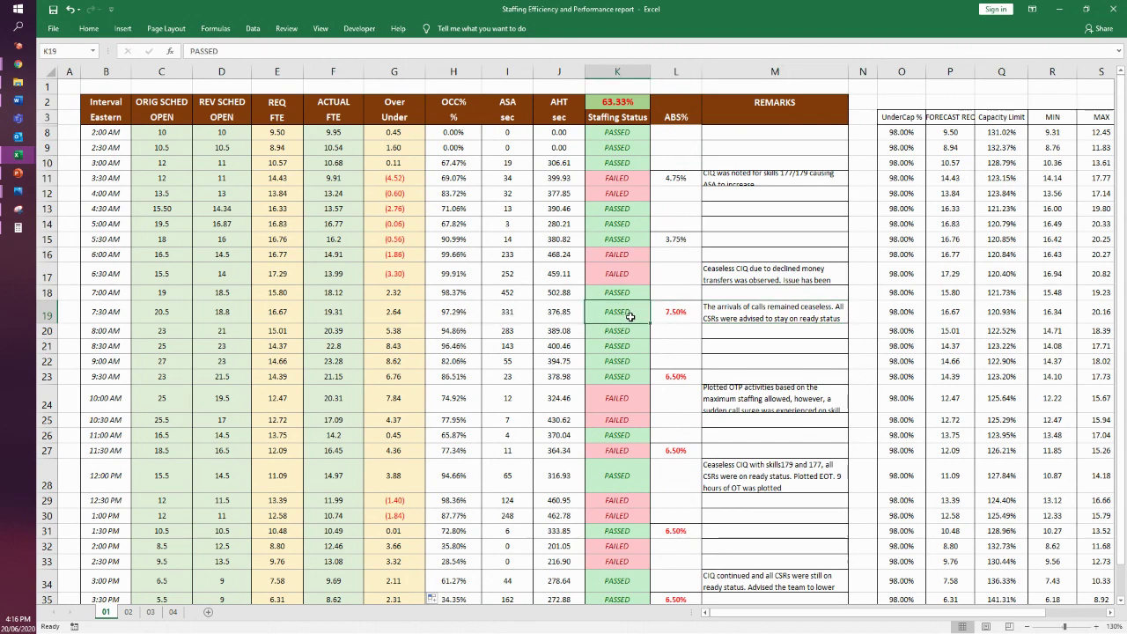
pyautogui.moveTo(631, 317); pyautogui.dragTo(354, 319)
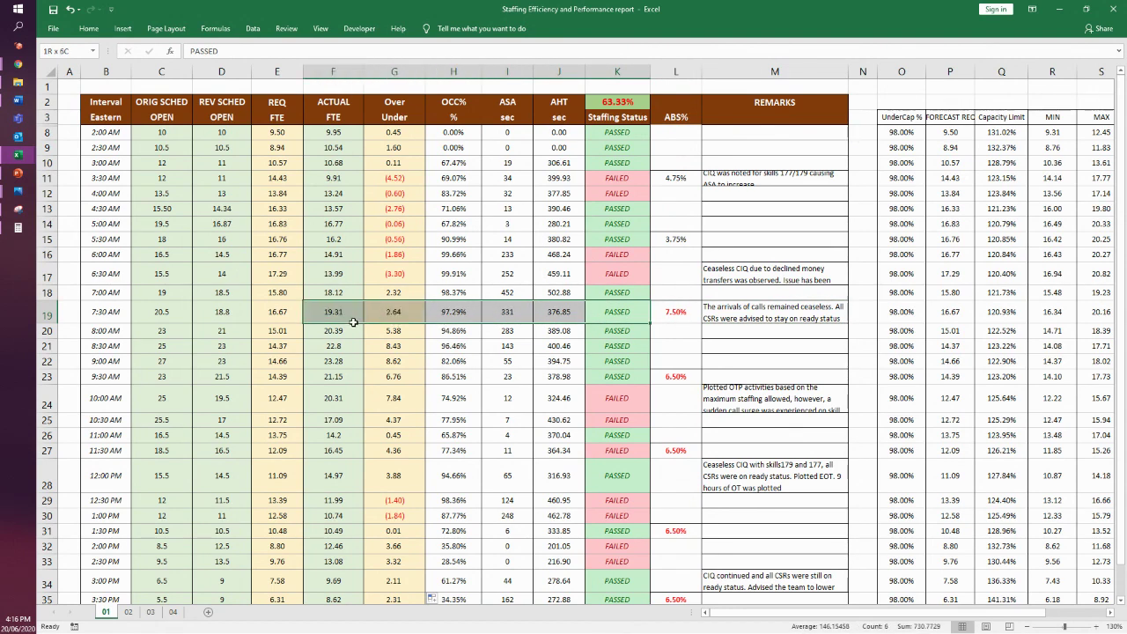
pyautogui.click(516, 315)
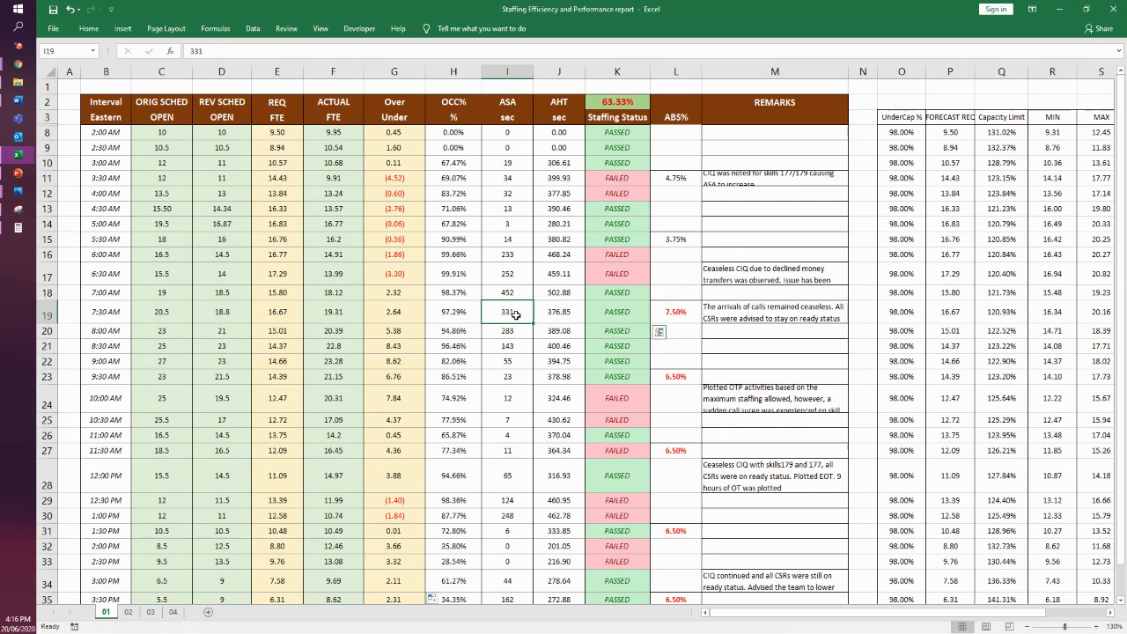
pyautogui.click(385, 315)
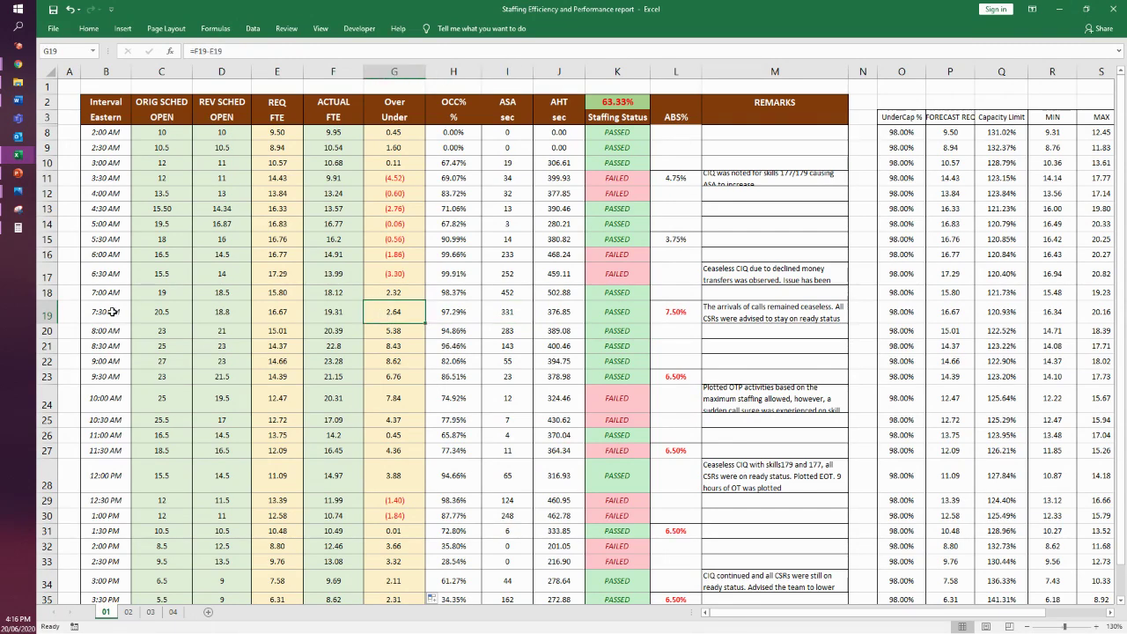
pyautogui.click(46, 316)
pyautogui.click(394, 315)
pyautogui.click(509, 295)
pyautogui.moveTo(510, 294); pyautogui.dragTo(513, 349)
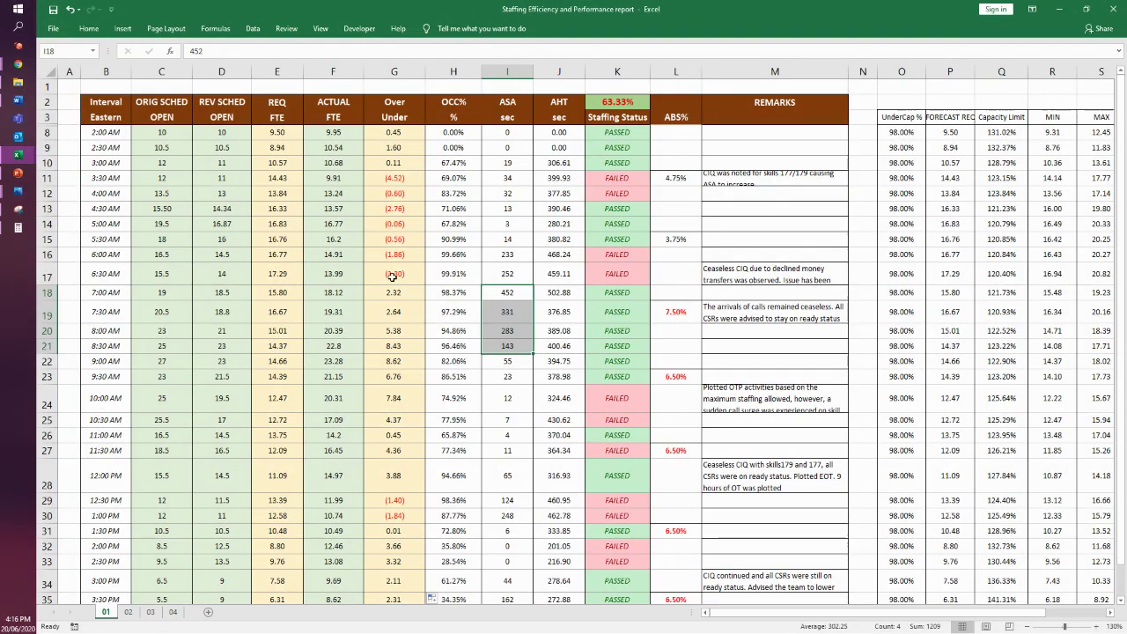
# - Examine the 9:30 AM row, relating its occupancy, MAX limit and ASA to its staffing status
pyautogui.click(449, 377)
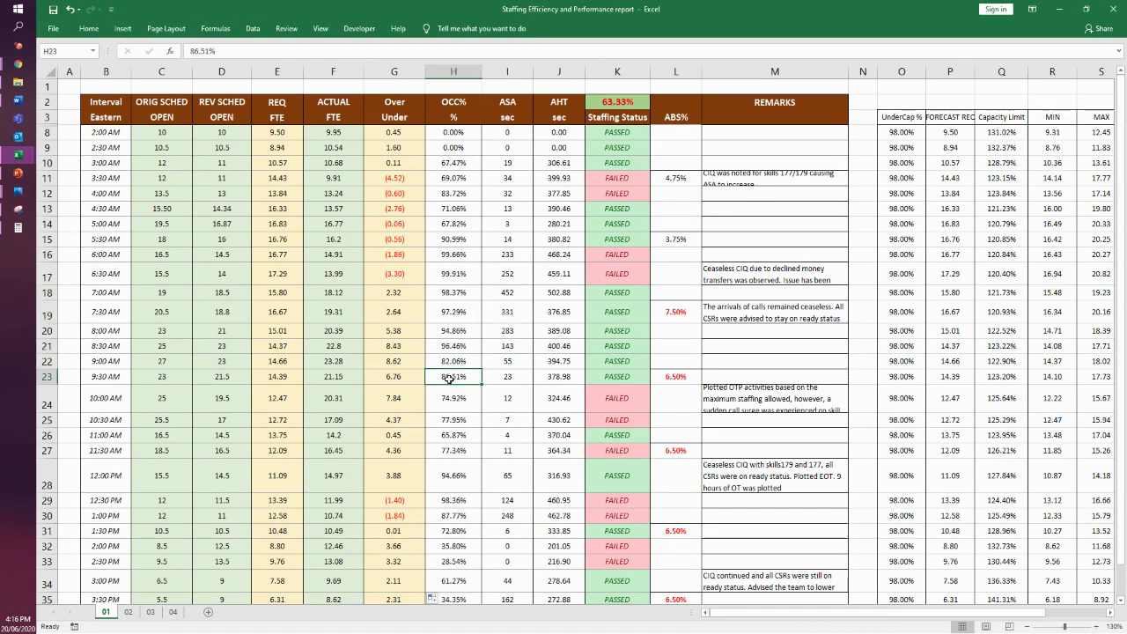
pyautogui.click(46, 376)
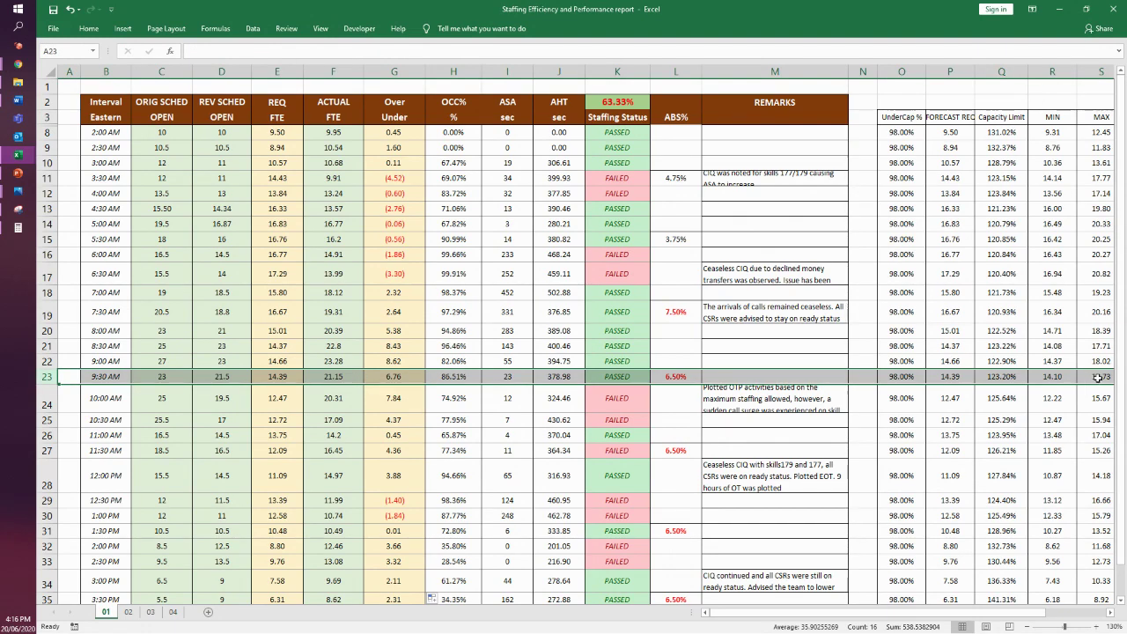
pyautogui.moveTo(455, 376); pyautogui.dragTo(455, 361)
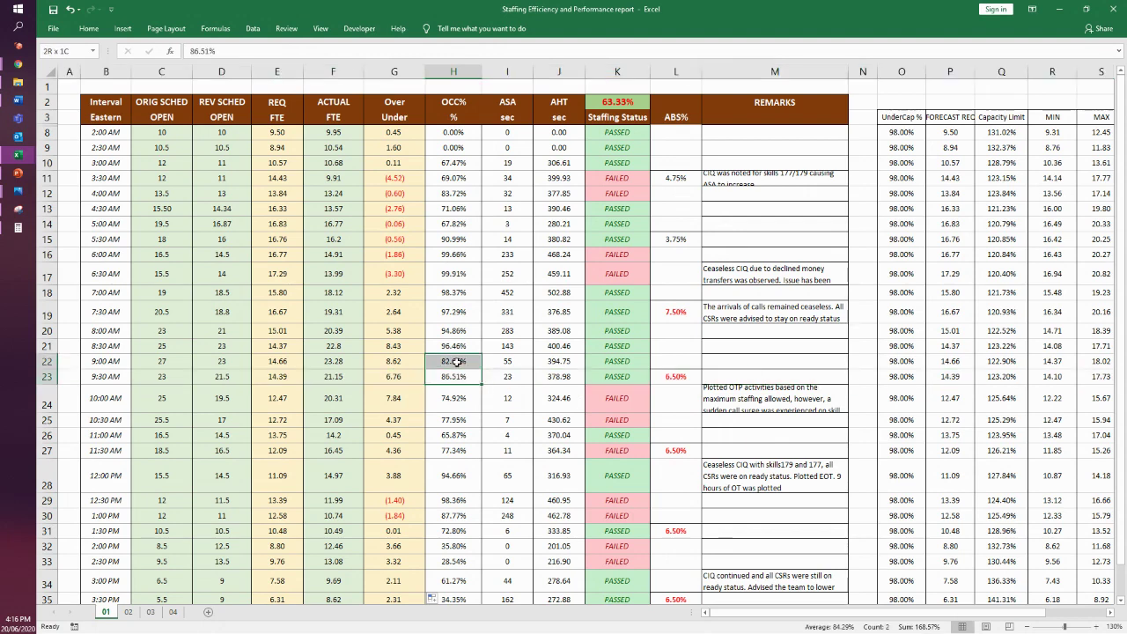
pyautogui.click(513, 376)
pyautogui.click(599, 376)
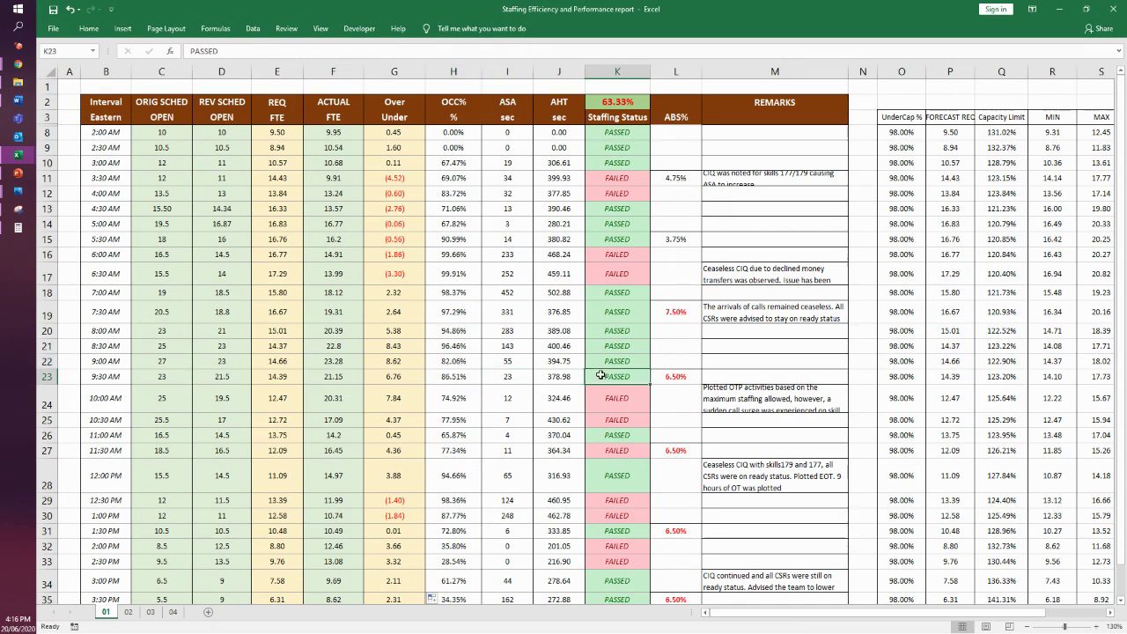
# - Examine the 10:00 AM row and review the ASA values of the preceding intervals from 6:30 AM to 9:30 AM
pyautogui.click(384, 401)
pyautogui.click(45, 397)
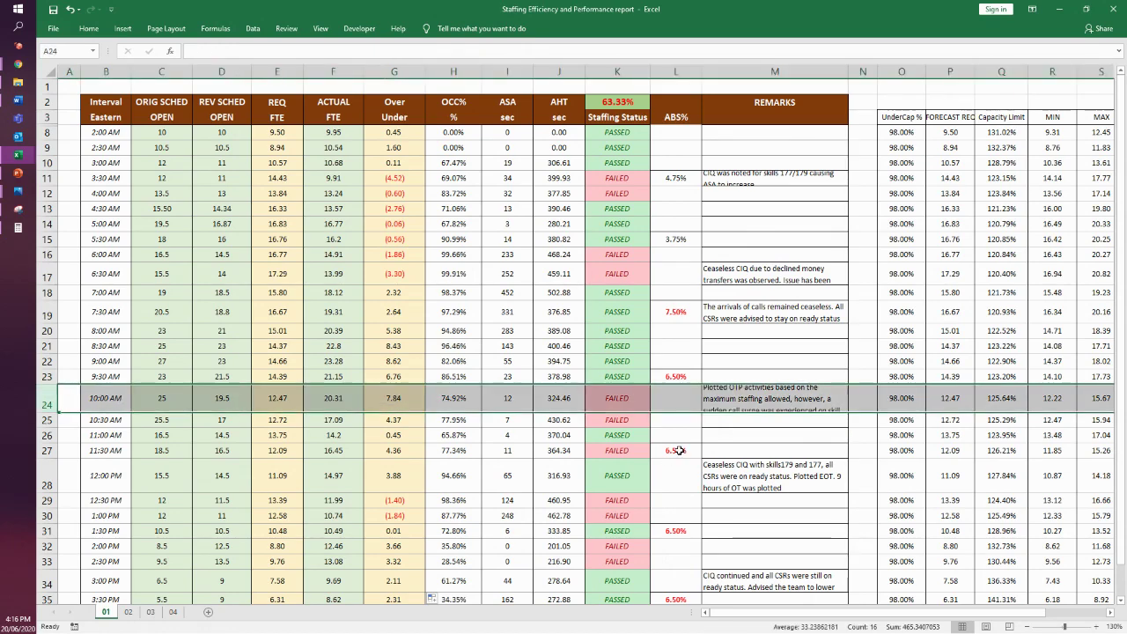
pyautogui.click(506, 271)
pyautogui.moveTo(506, 290); pyautogui.dragTo(511, 371)
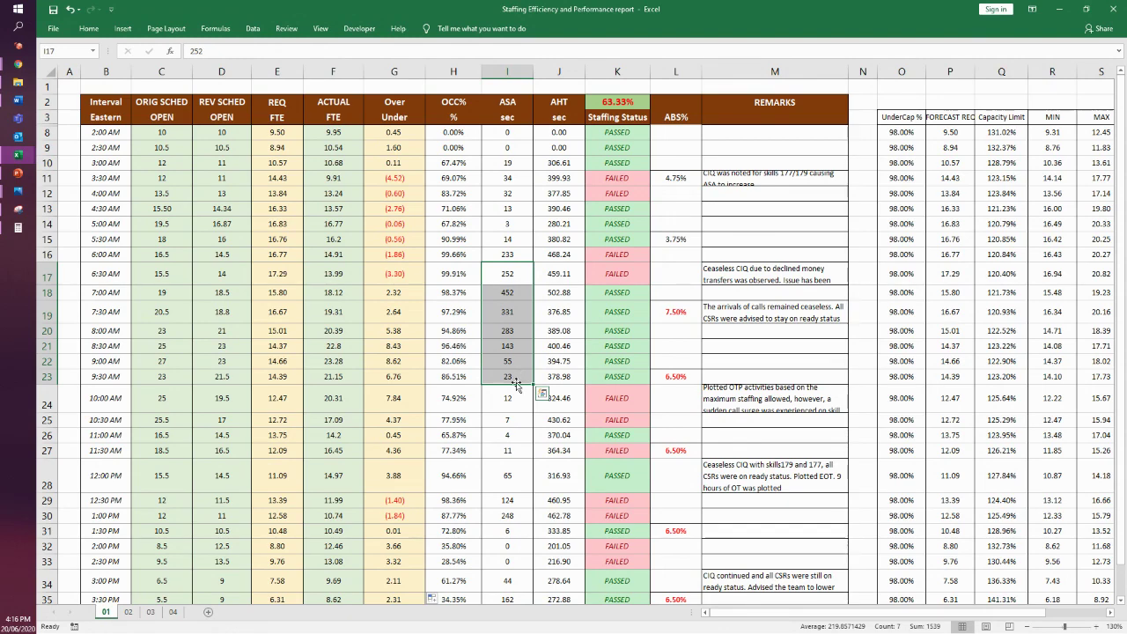
# - Check the 10:00 AM occupancy and Over/Under values and read that interval's remark
pyautogui.click(471, 398)
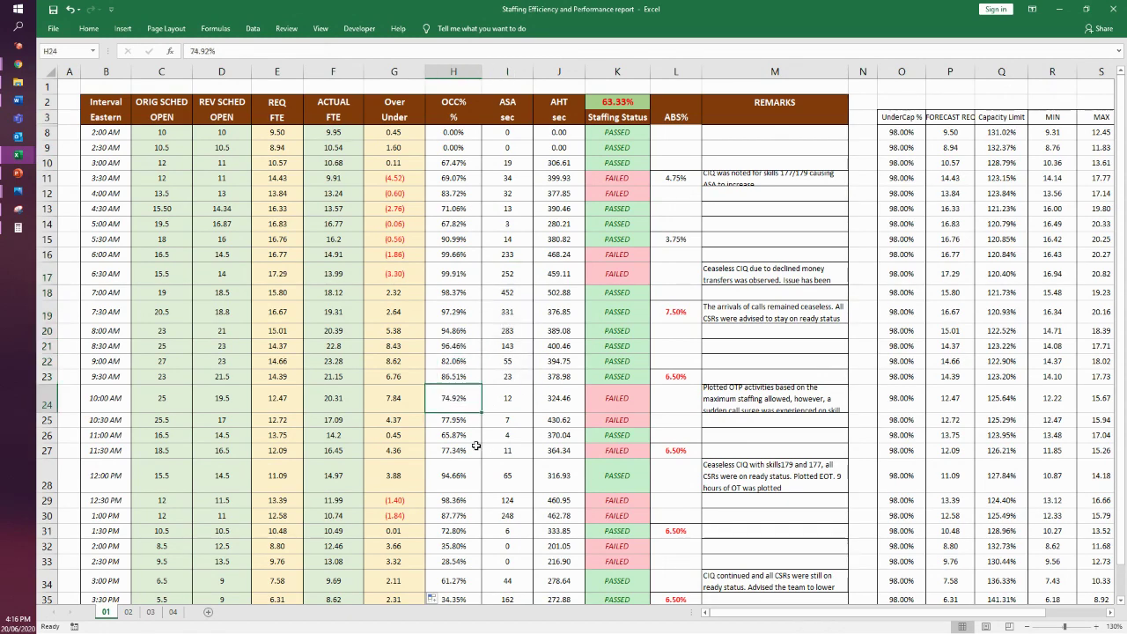
pyautogui.click(392, 398)
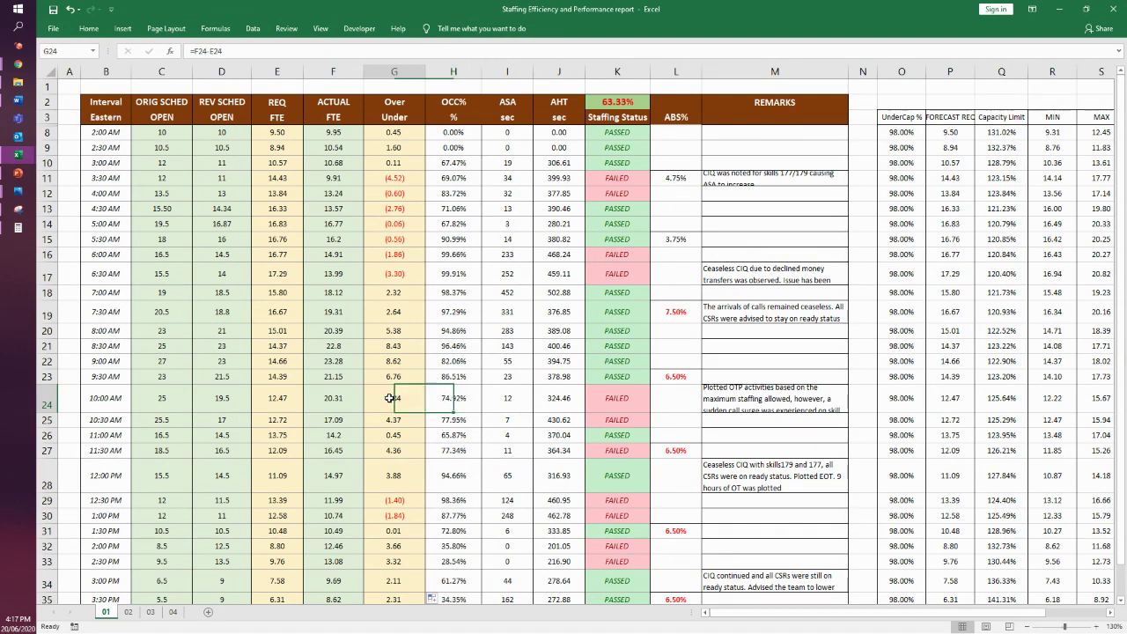
pyautogui.click(48, 400)
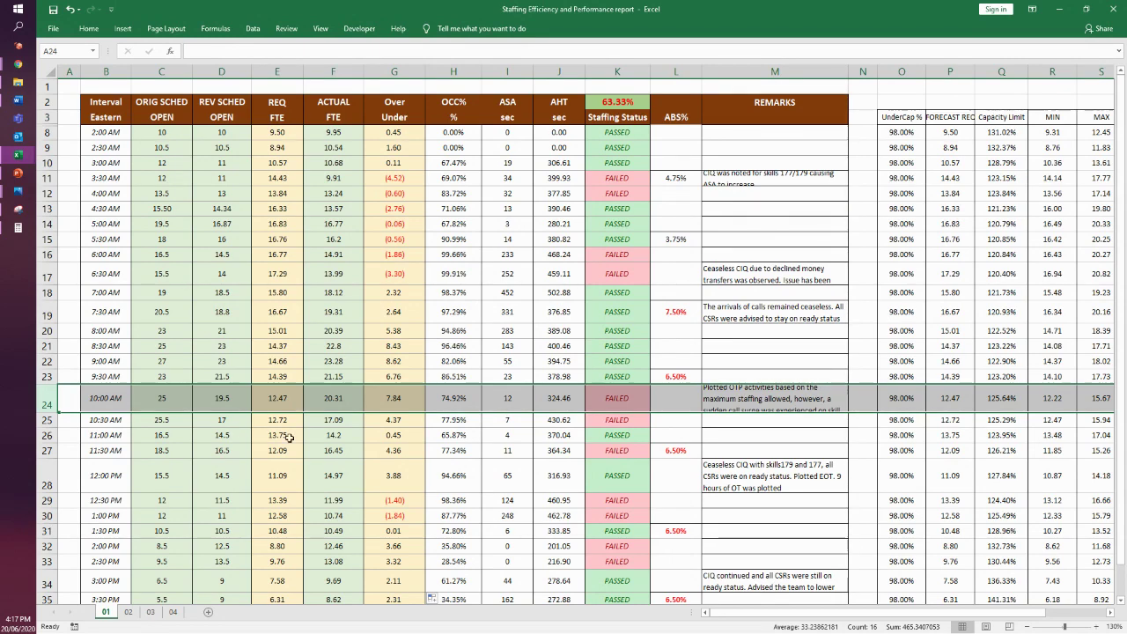
pyautogui.click(766, 402)
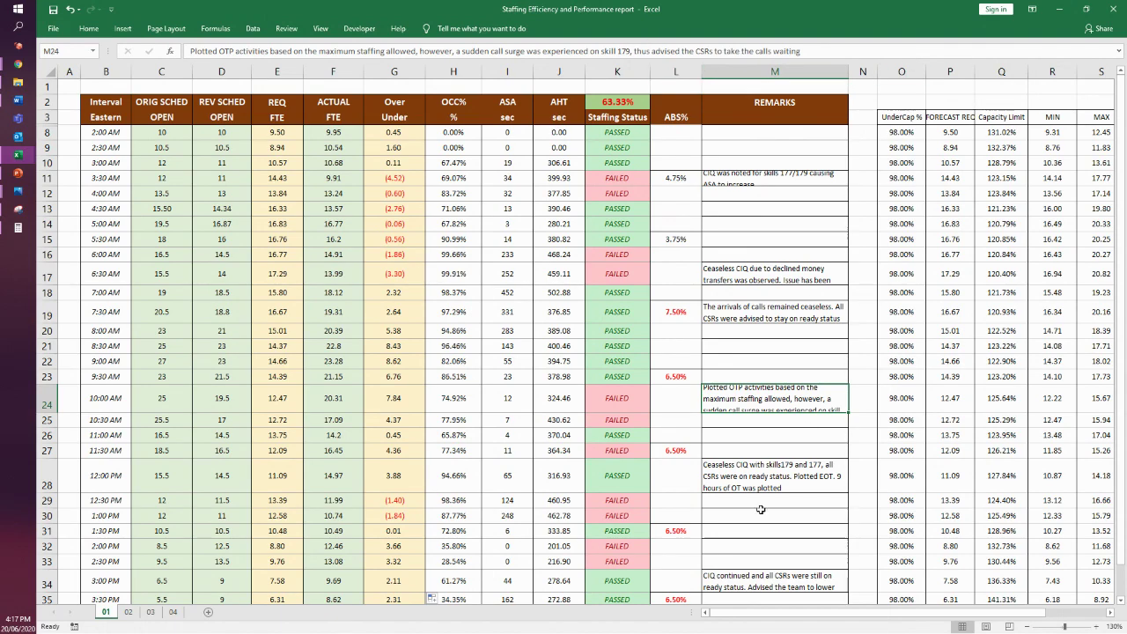
# - Check the 10:00 AM occupancy, ASA and AHT, and read that interval's full remark about plotted OTP activities
pyautogui.click(507, 394)
pyautogui.moveTo(441, 400); pyautogui.dragTo(543, 400)
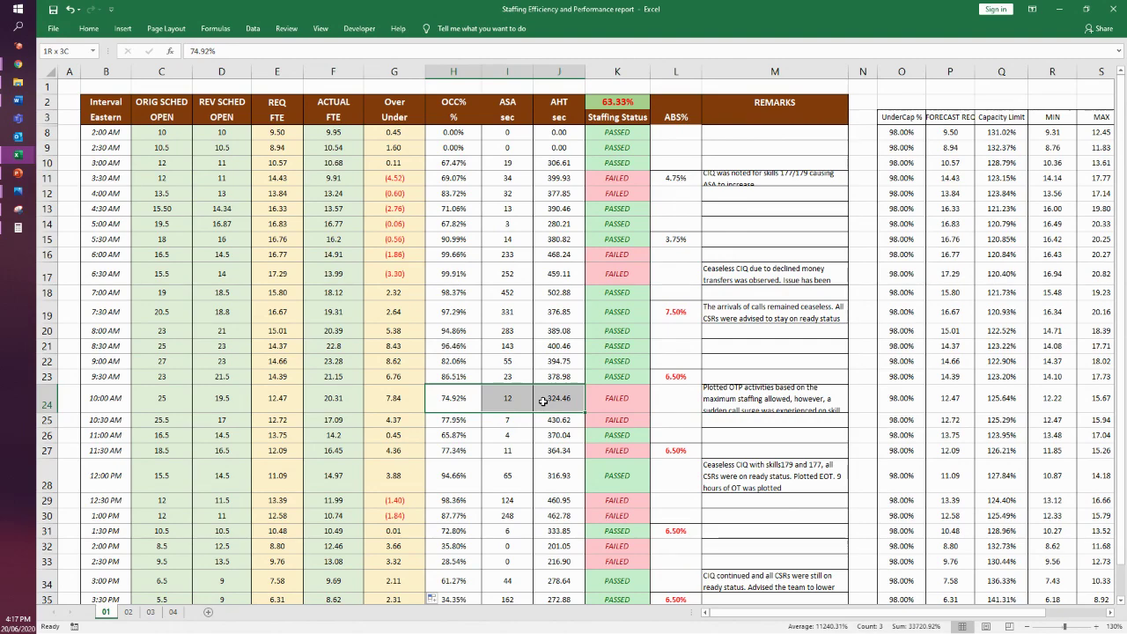
pyautogui.click(727, 398)
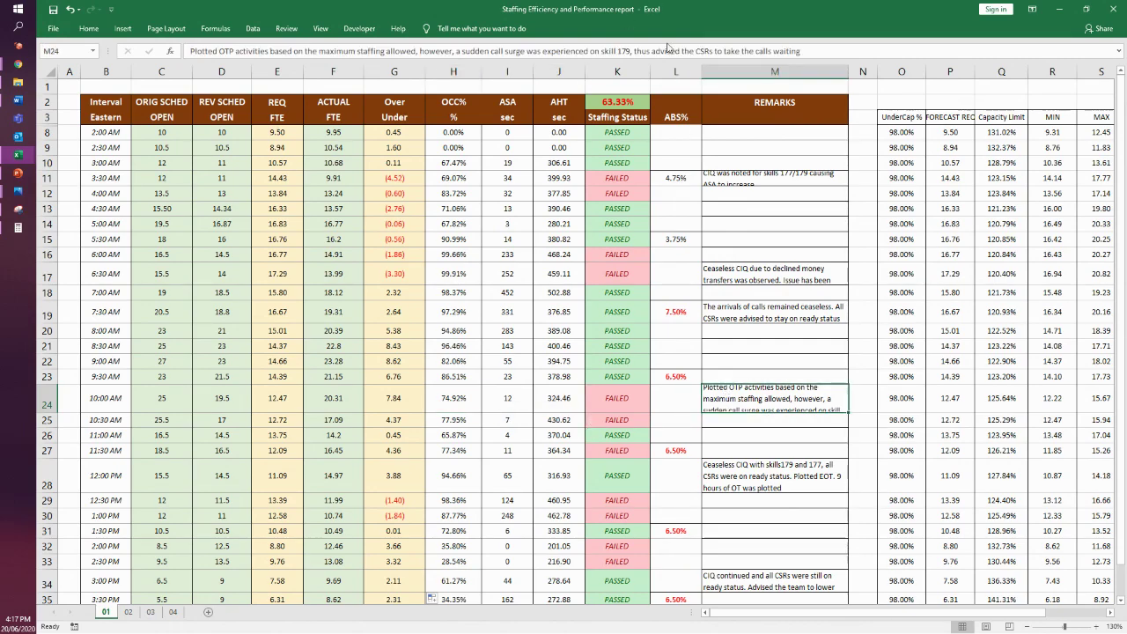
pyautogui.click(1118, 51)
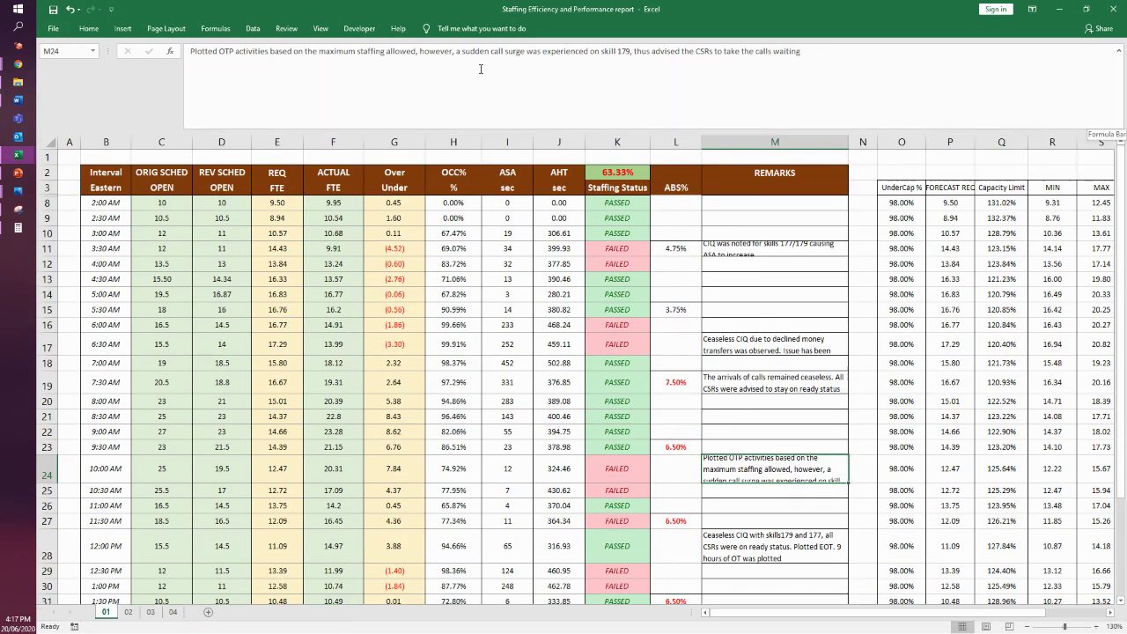
pyautogui.click(1118, 52)
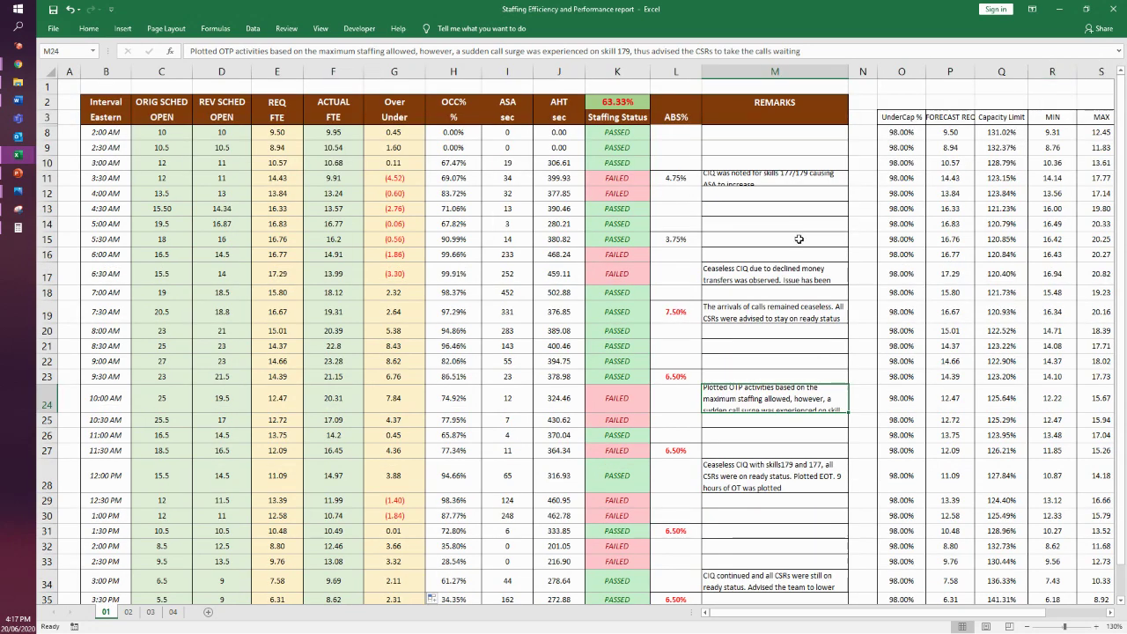
# - Compare the ASA, occupancy and AHT from 10:00 AM to 11:00 AM against the 10:00 AM remark
pyautogui.click(515, 398)
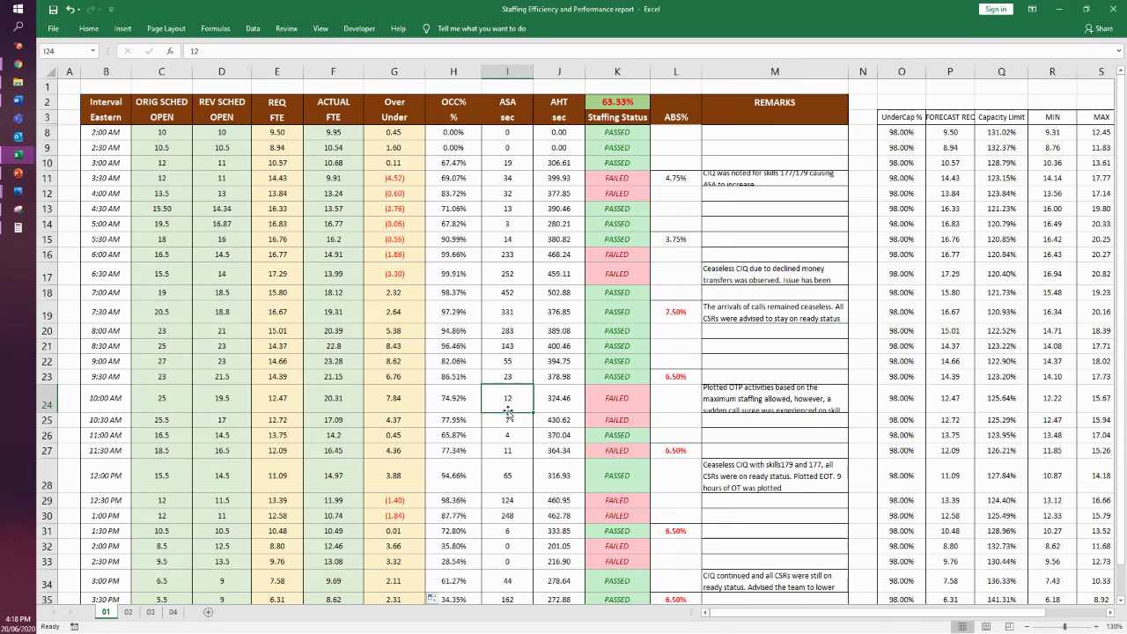
pyautogui.click(517, 419)
pyautogui.moveTo(509, 421); pyautogui.dragTo(511, 437)
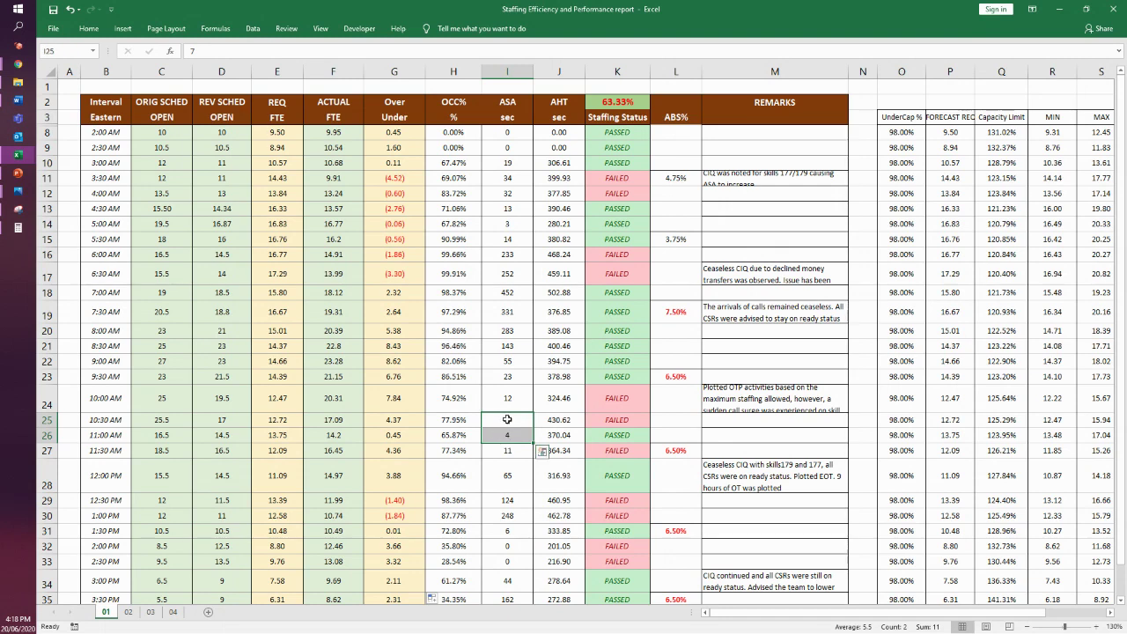
pyautogui.moveTo(510, 402)
pyautogui.mouseDown()
pyautogui.moveTo(511, 450)
pyautogui.moveTo(511, 401)
pyautogui.mouseUp()
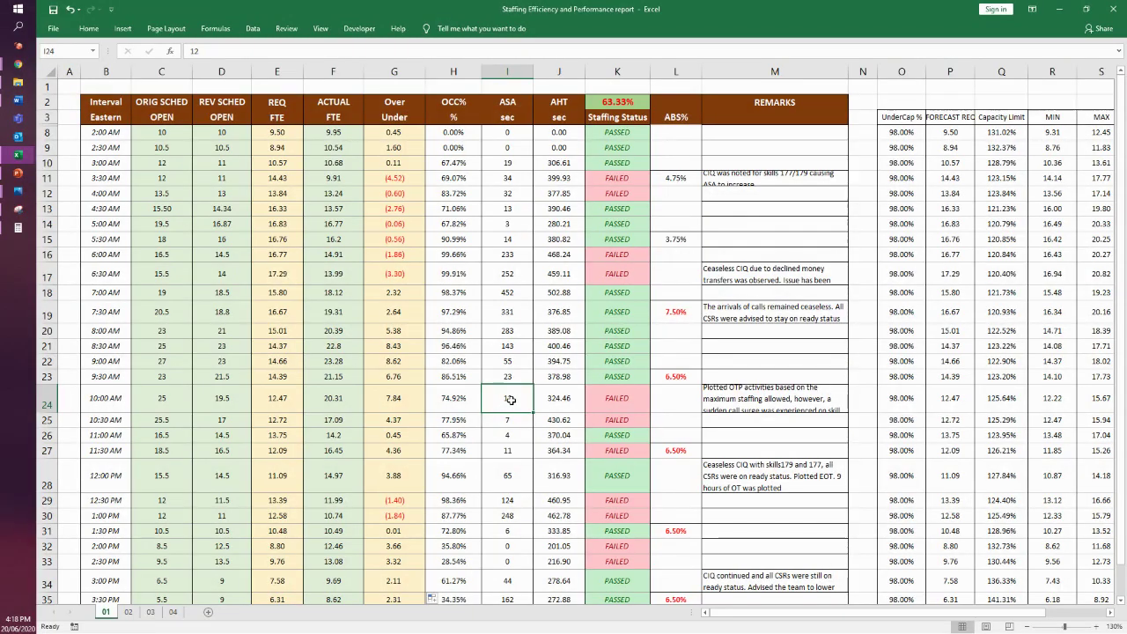
pyautogui.moveTo(513, 426); pyautogui.dragTo(517, 436)
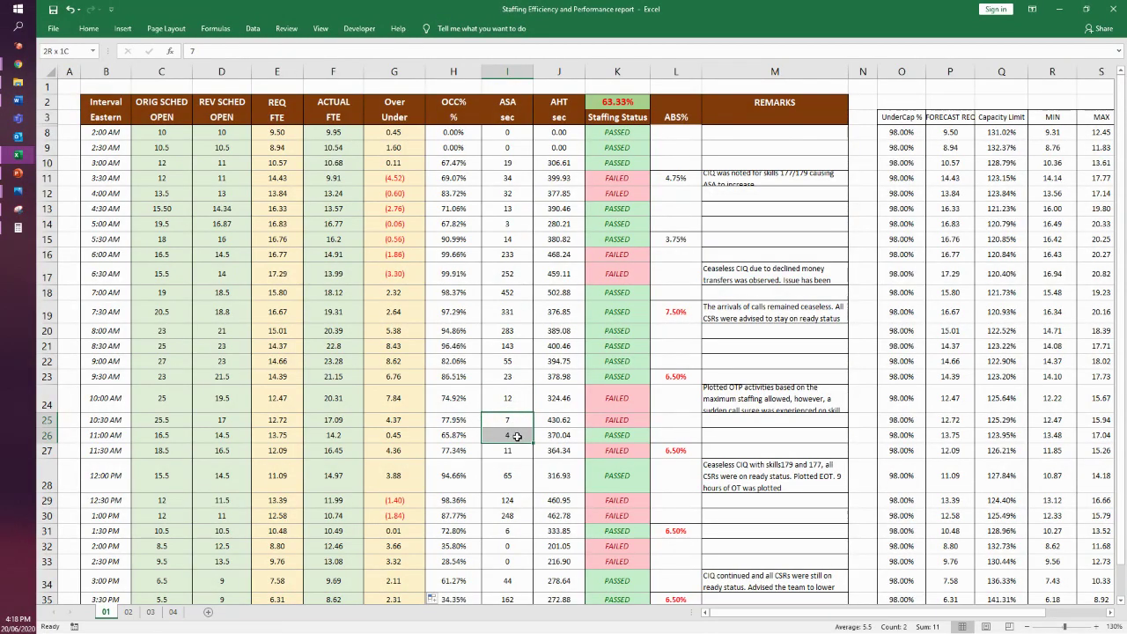
pyautogui.moveTo(450, 398); pyautogui.dragTo(539, 432)
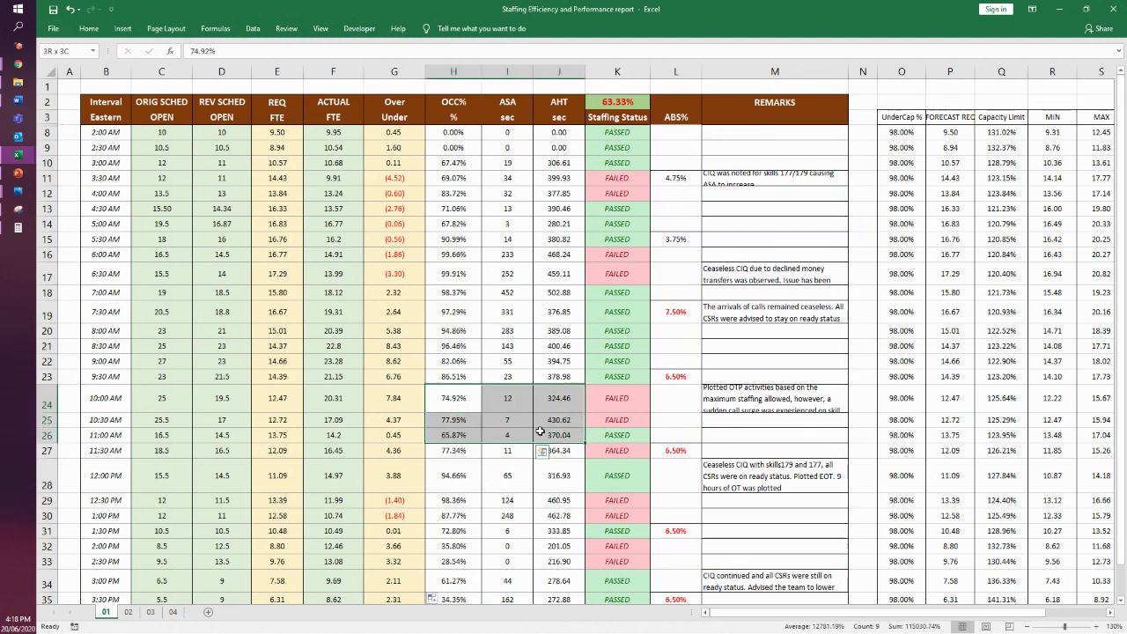
pyautogui.click(731, 407)
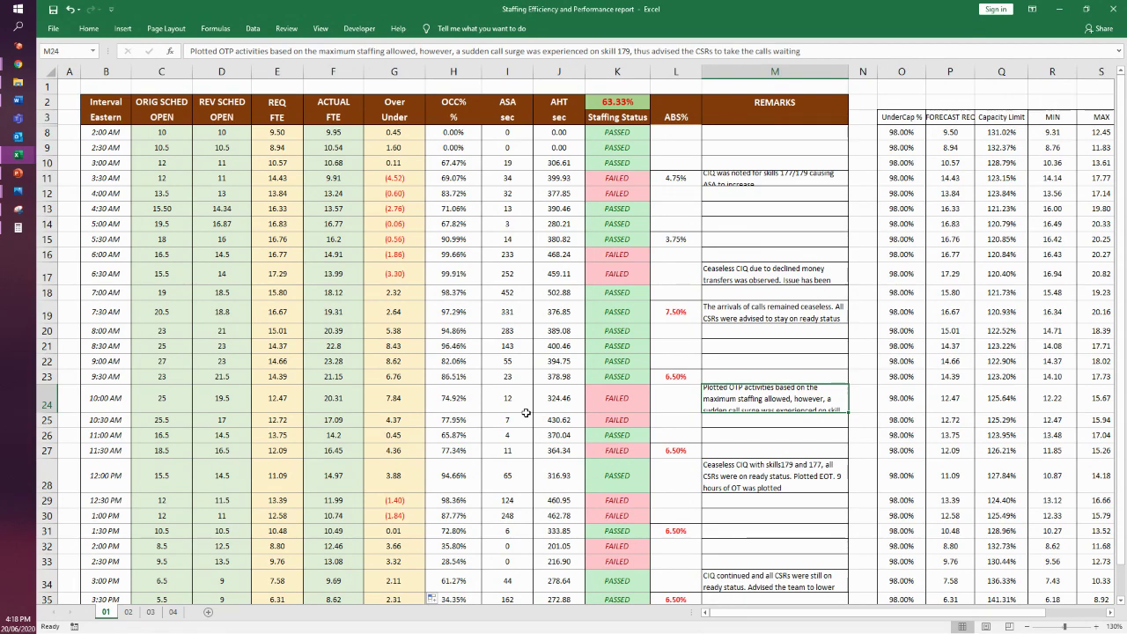
pyautogui.click(449, 403)
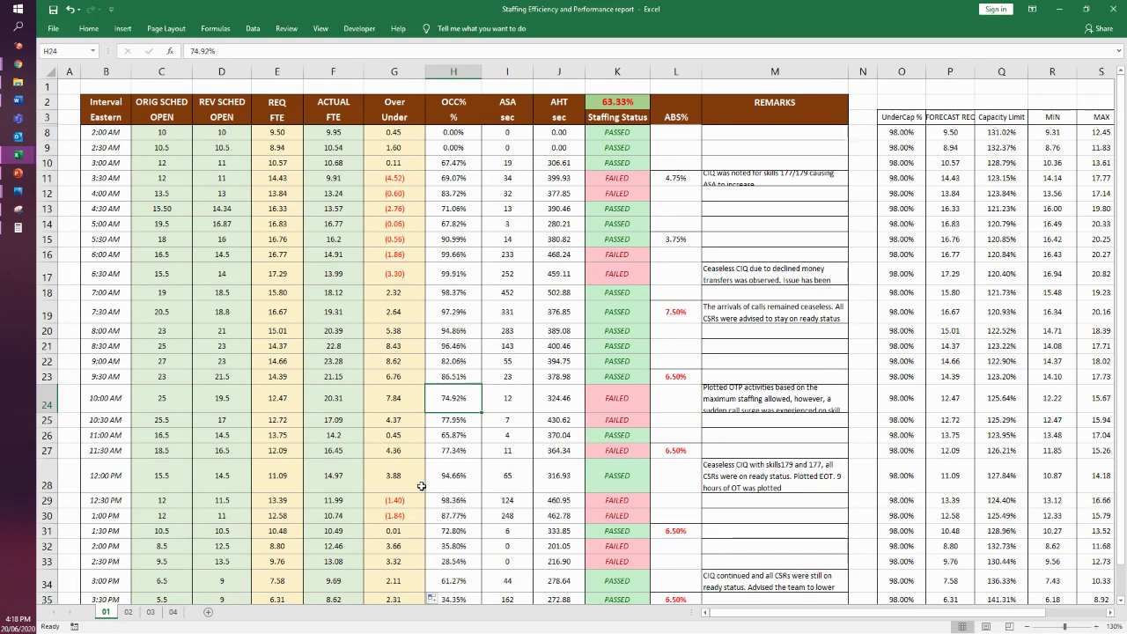
# - Examine the 12:00 PM row up to its MAX limit and read its remark on CIQ and plotted OT
pyautogui.click(429, 452)
pyautogui.scroll(-1, 429, 451)
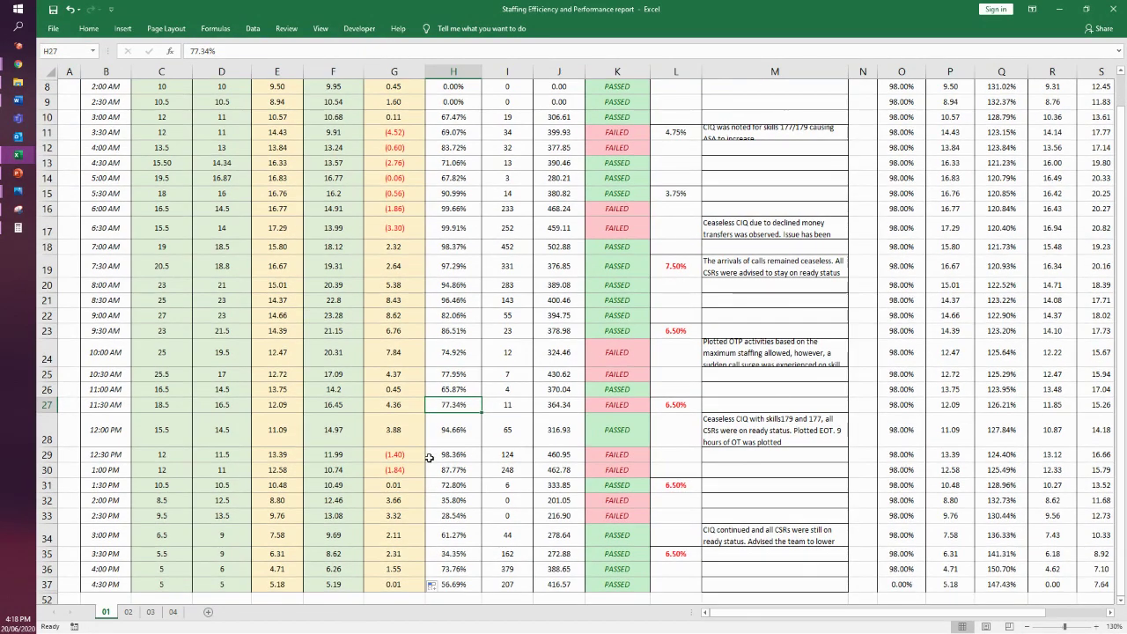
pyautogui.click(775, 436)
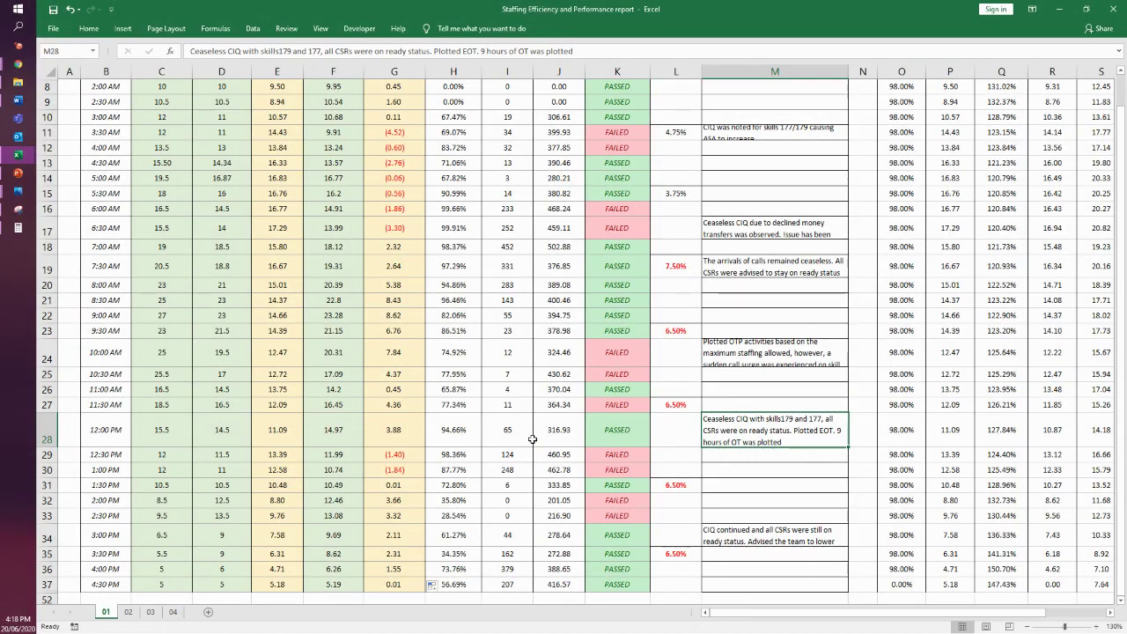
pyautogui.click(44, 433)
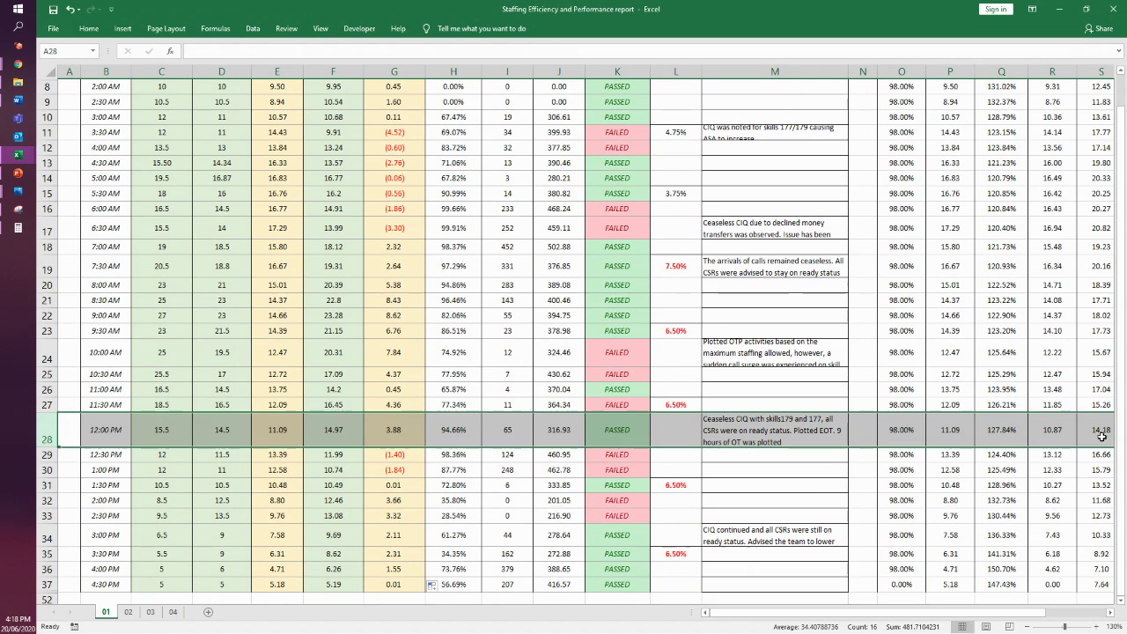
pyautogui.click(733, 433)
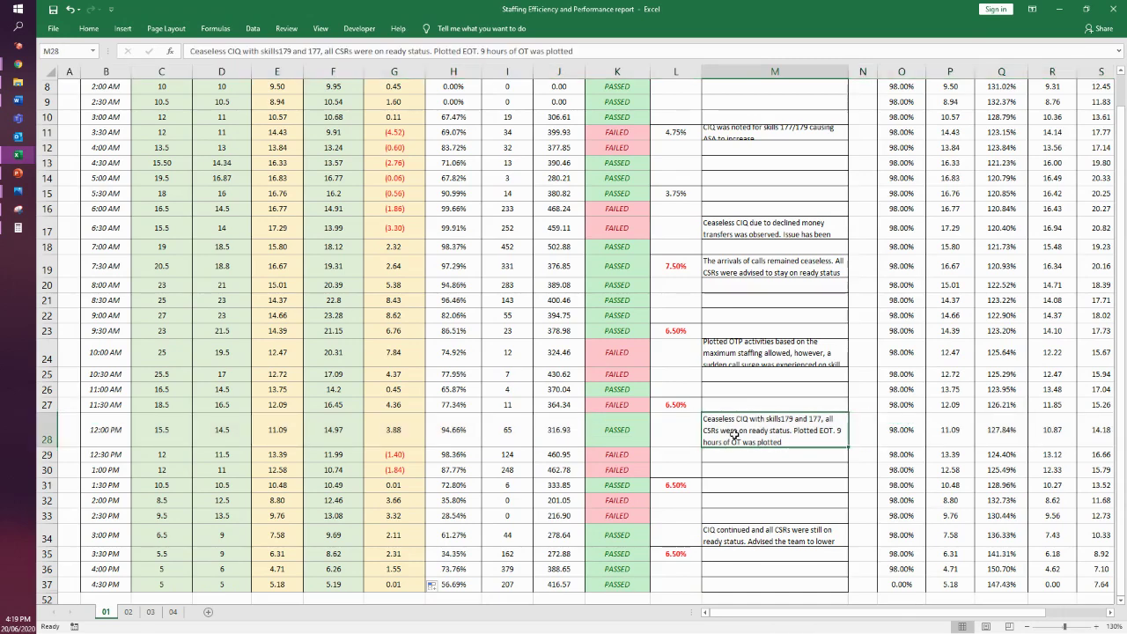
# - Review the 12:30 PM to 2:30 PM rows and compare the original and revised schedules at 12:30 PM and 1:00 PM
pyautogui.moveTo(80, 455); pyautogui.dragTo(707, 516)
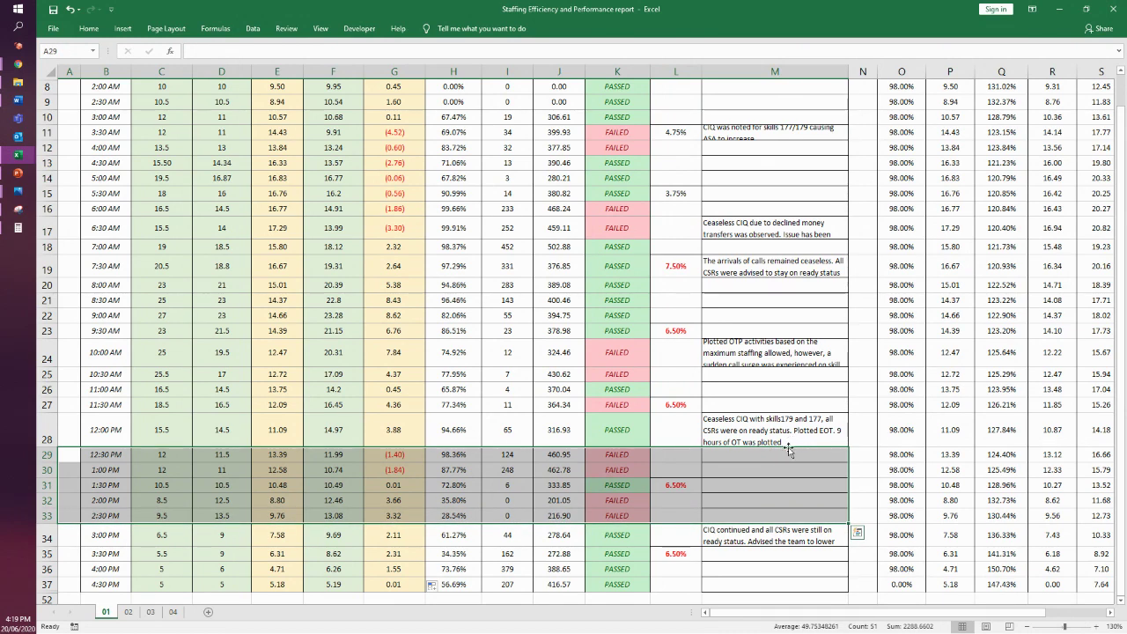
pyautogui.click(219, 517)
pyautogui.moveTo(167, 454); pyautogui.dragTo(232, 473)
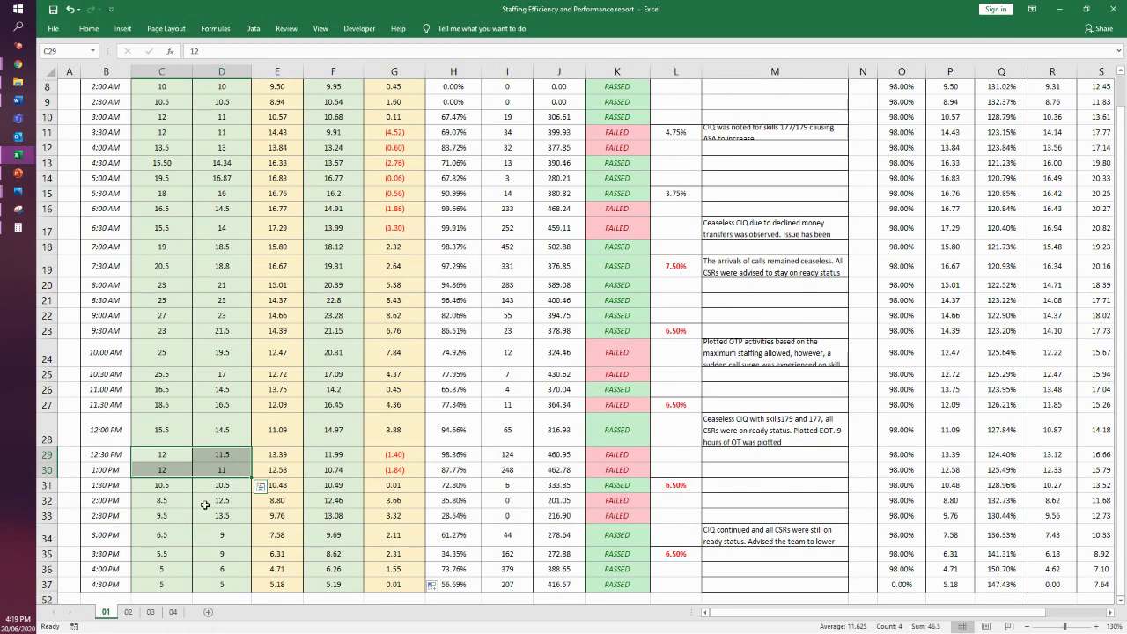
# - Compare the original and revised open schedules at 2:00 PM and 2:30 PM and relate them to the staffing status
pyautogui.click(60, 500)
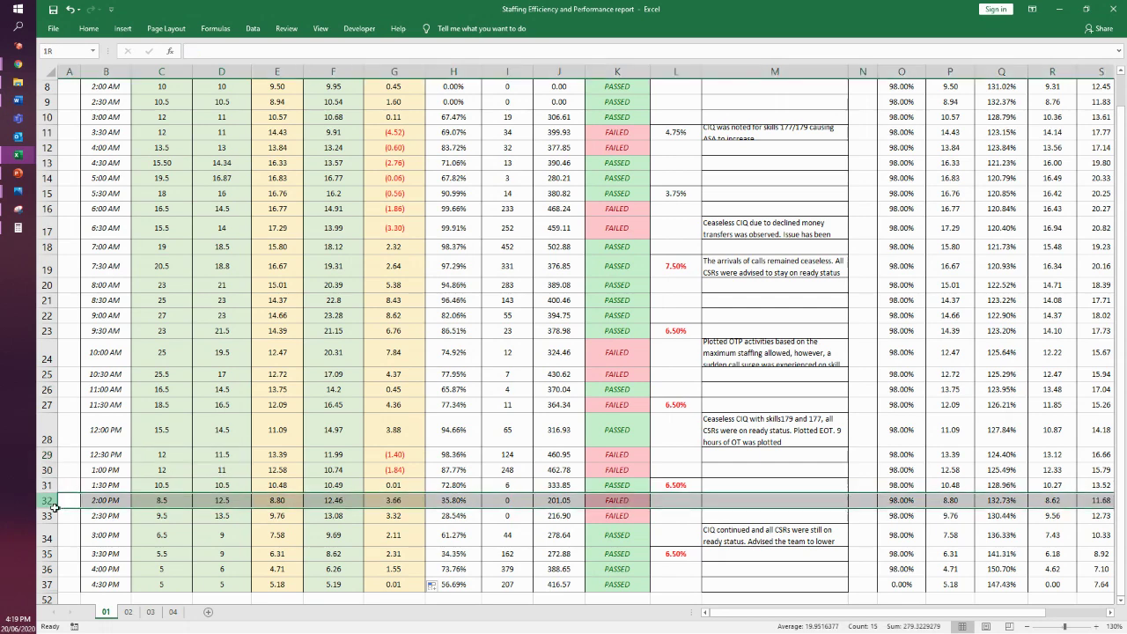
pyautogui.click(178, 499)
pyautogui.moveTo(178, 499); pyautogui.dragTo(180, 515)
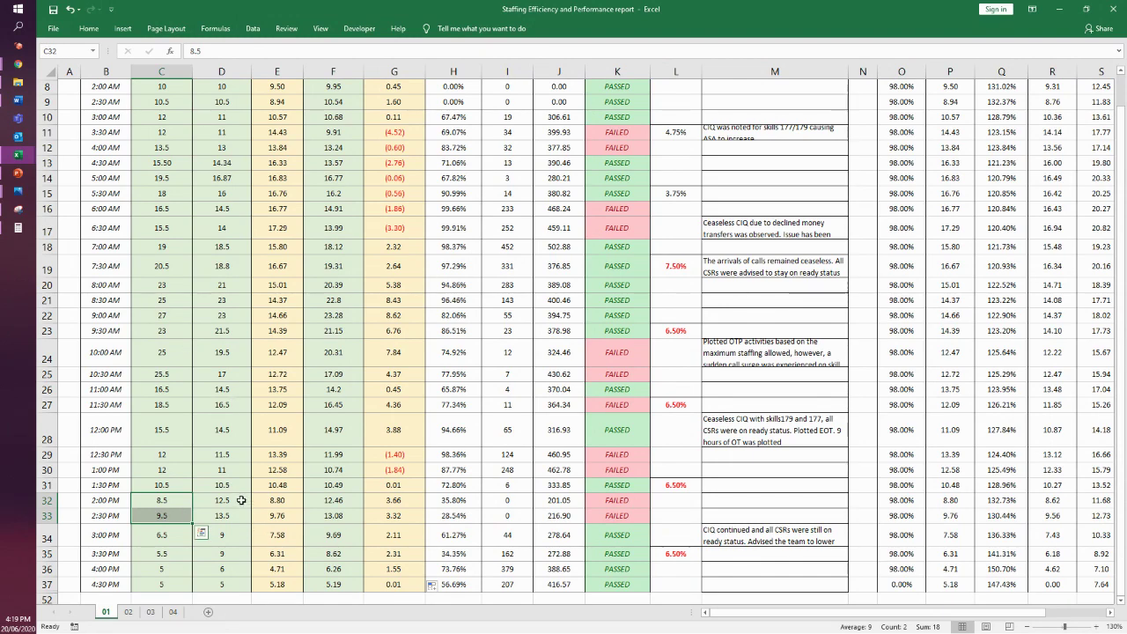
pyautogui.moveTo(240, 499); pyautogui.dragTo(240, 514)
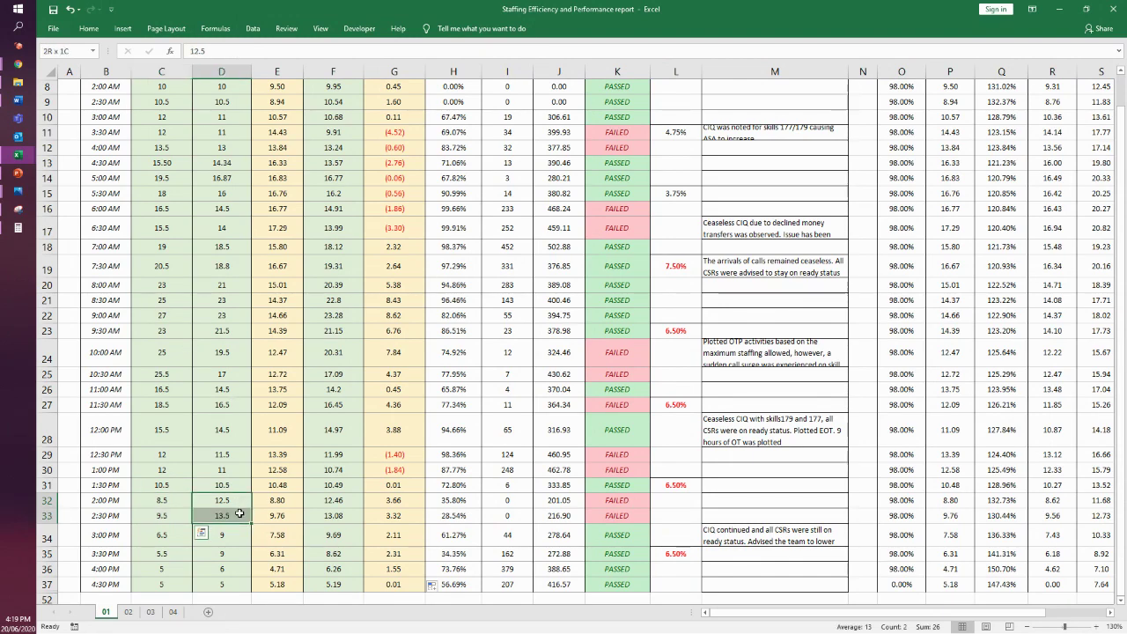
pyautogui.click(222, 499)
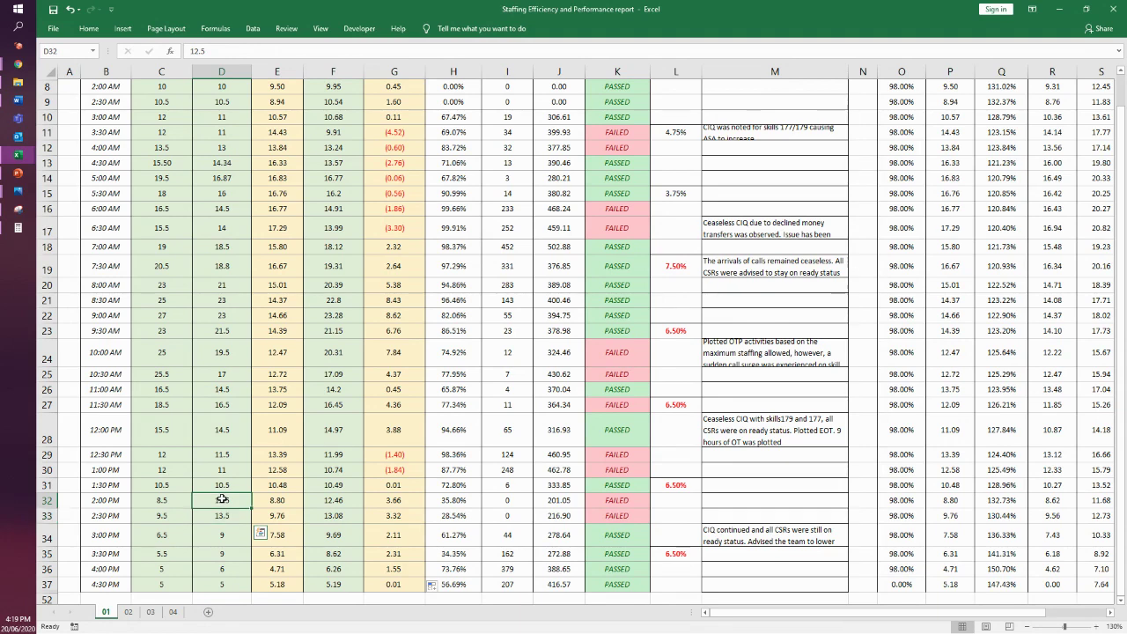
pyautogui.moveTo(222, 499); pyautogui.dragTo(227, 515)
pyautogui.moveTo(107, 500); pyautogui.dragTo(625, 514)
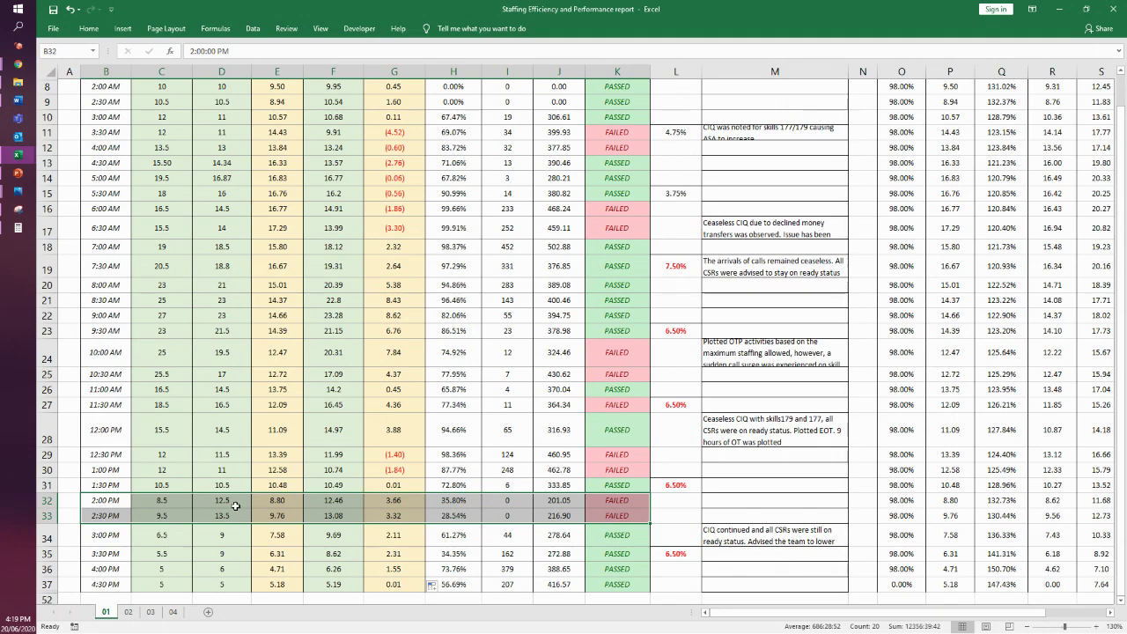
pyautogui.moveTo(228, 504); pyautogui.dragTo(231, 515)
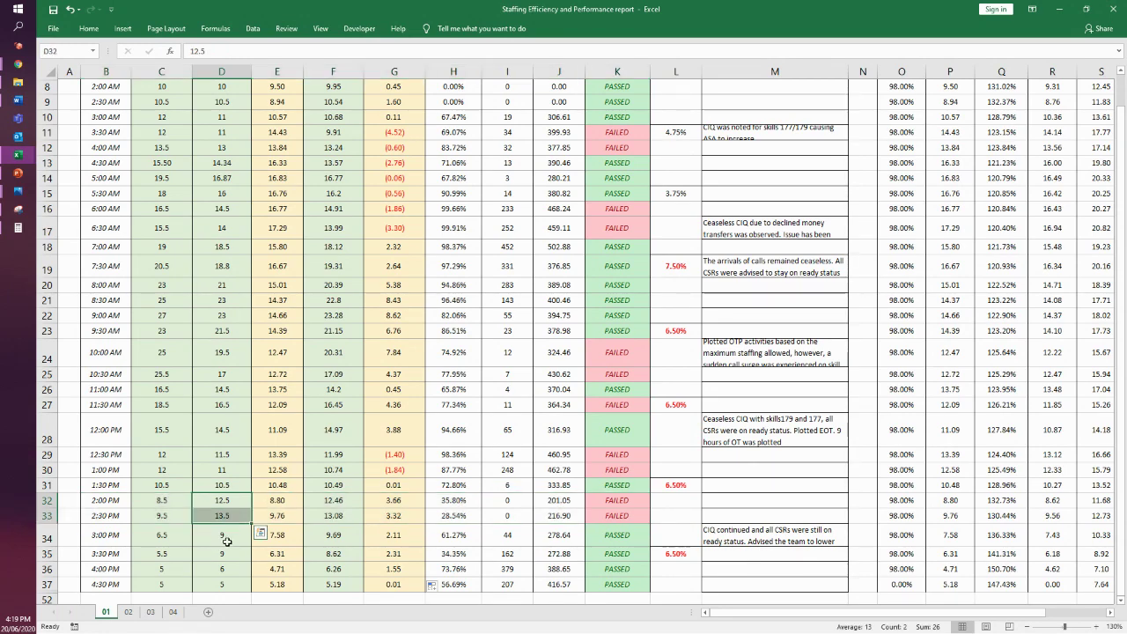
# - Examine the 3:00 PM row and compare the original and revised schedules from 2:00 PM to 4:30 PM
pyautogui.click(226, 539)
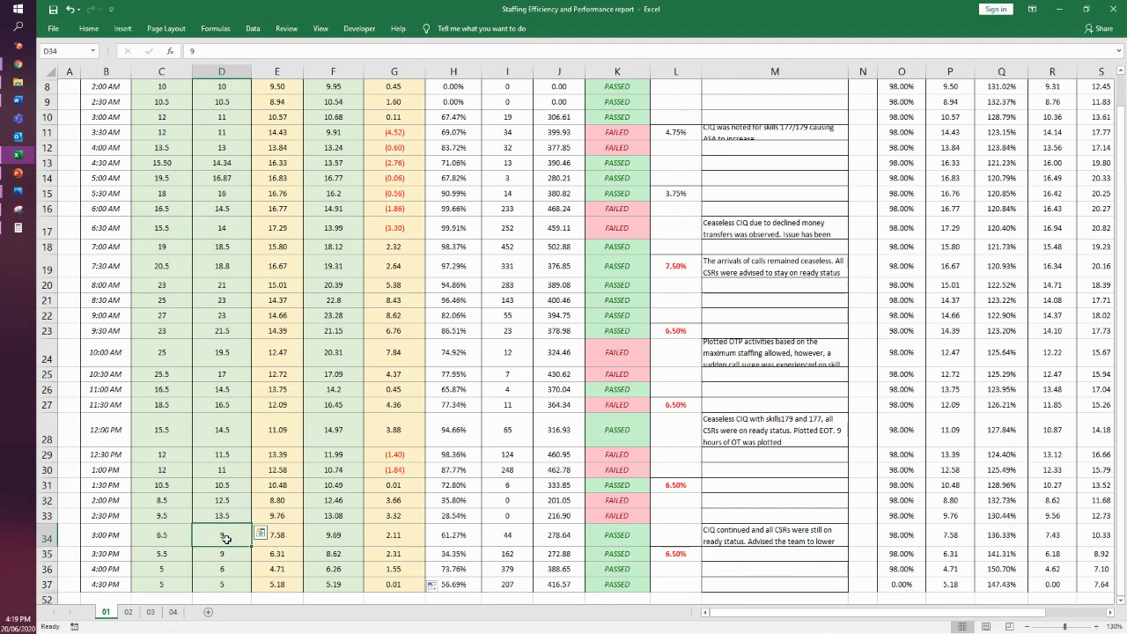
pyautogui.click(49, 538)
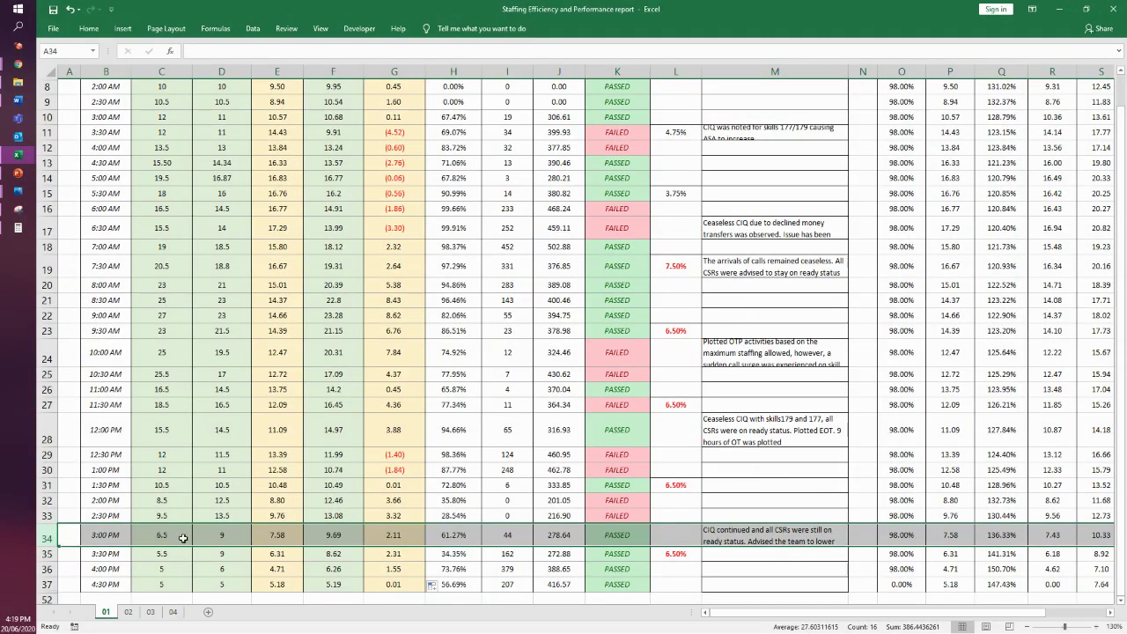
pyautogui.click(183, 537)
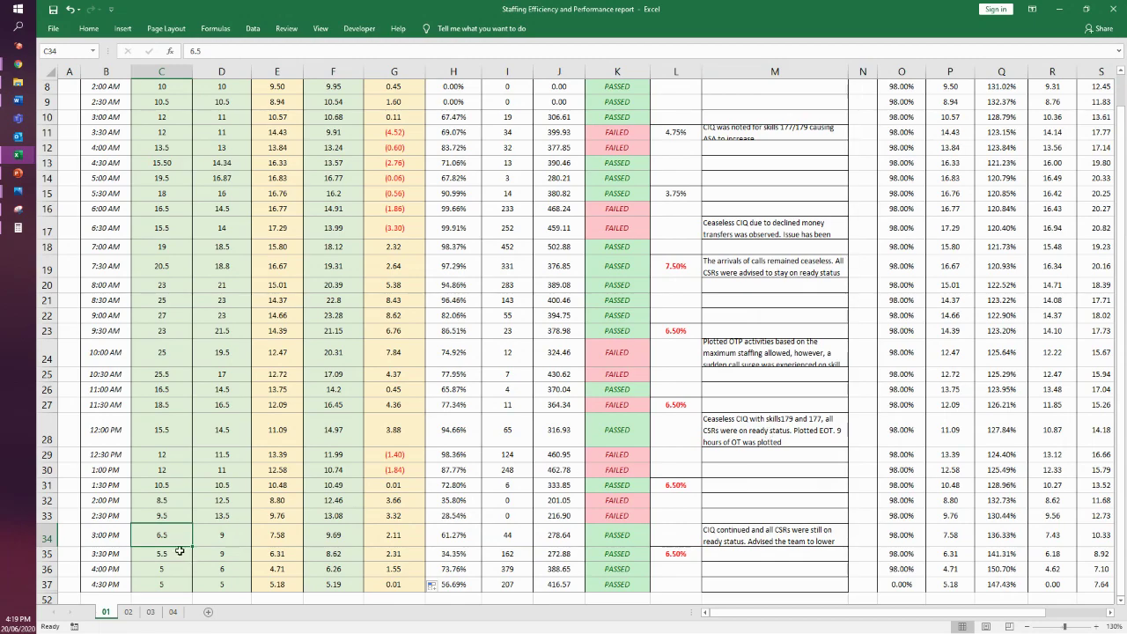
pyautogui.moveTo(152, 497); pyautogui.dragTo(227, 586)
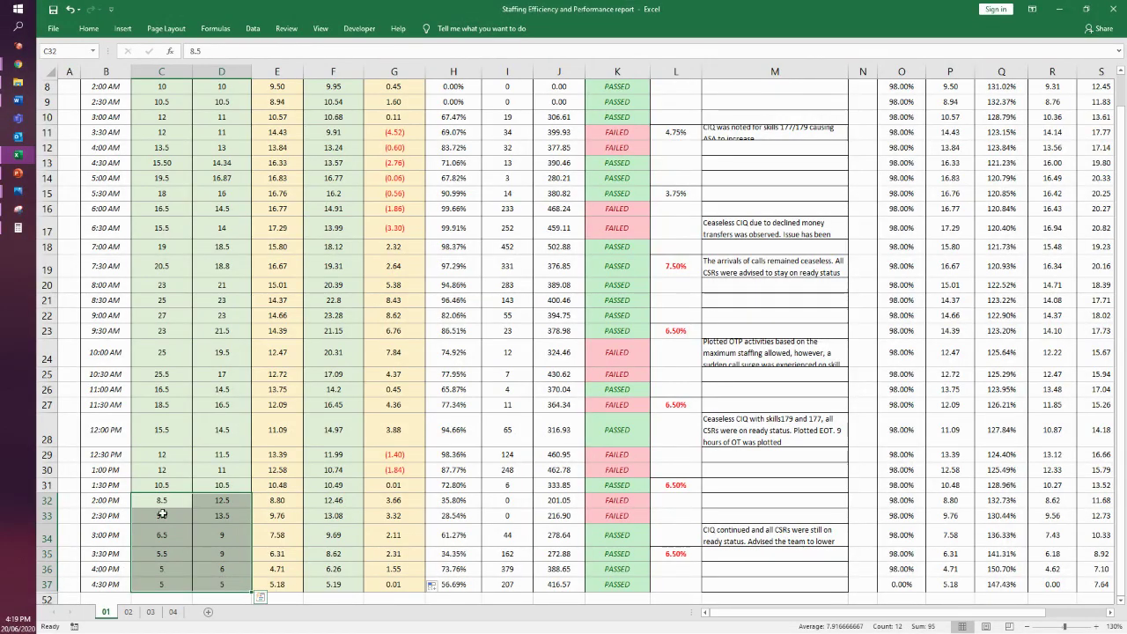
pyautogui.moveTo(167, 501); pyautogui.dragTo(167, 585)
pyautogui.moveTo(219, 501); pyautogui.dragTo(214, 588)
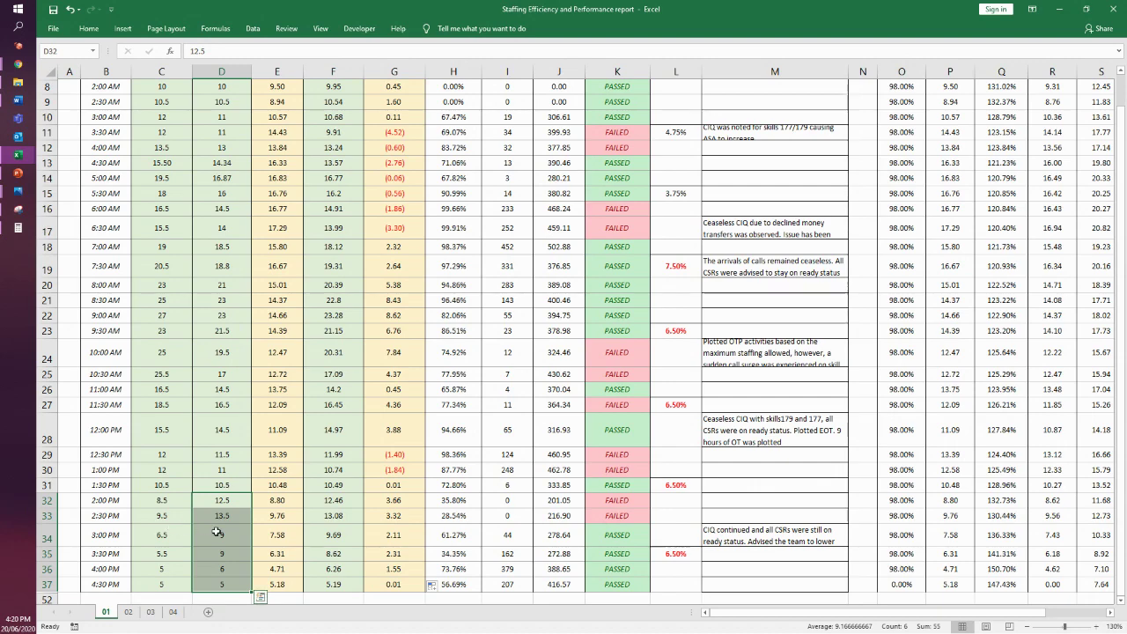
# - Relate the staffing status at 2:00 PM and 2:30 PM to the revised schedule, actual FTE, ASA and remarks
pyautogui.click(607, 499)
pyautogui.moveTo(608, 499); pyautogui.dragTo(211, 510)
pyautogui.click(512, 501)
pyautogui.click(342, 501)
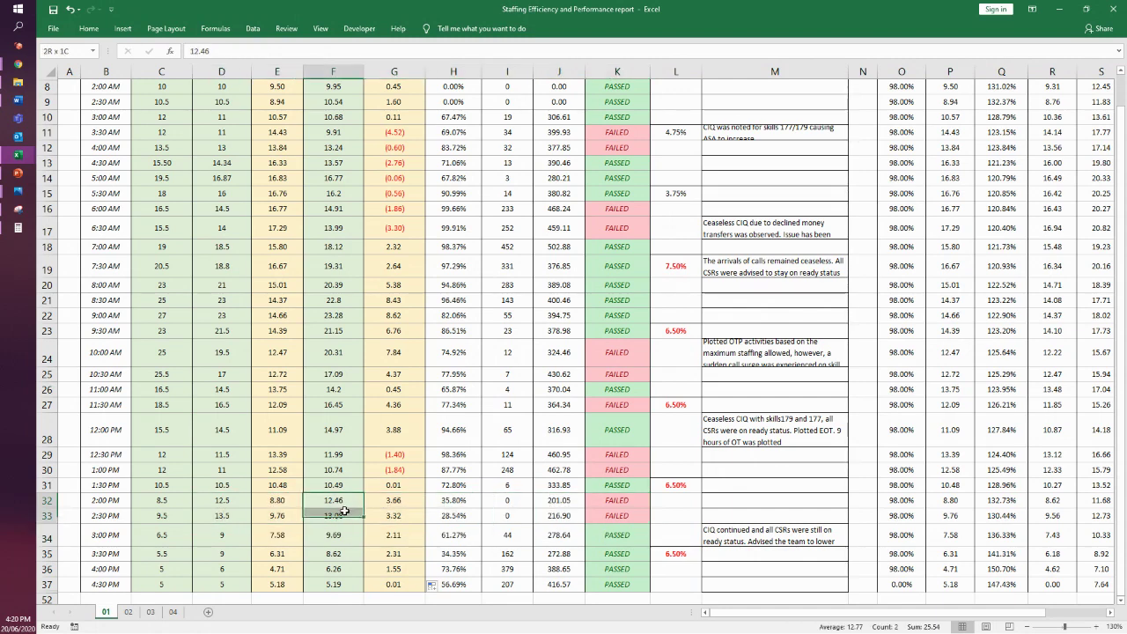
pyautogui.moveTo(48, 500); pyautogui.dragTo(50, 515)
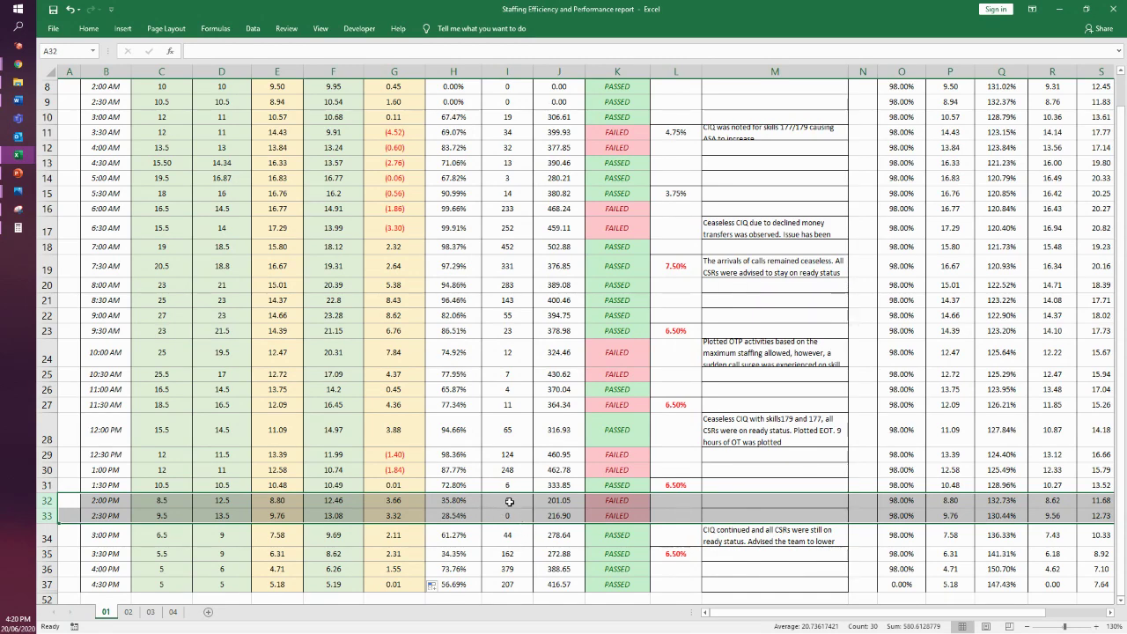
pyautogui.moveTo(509, 500); pyautogui.dragTo(510, 517)
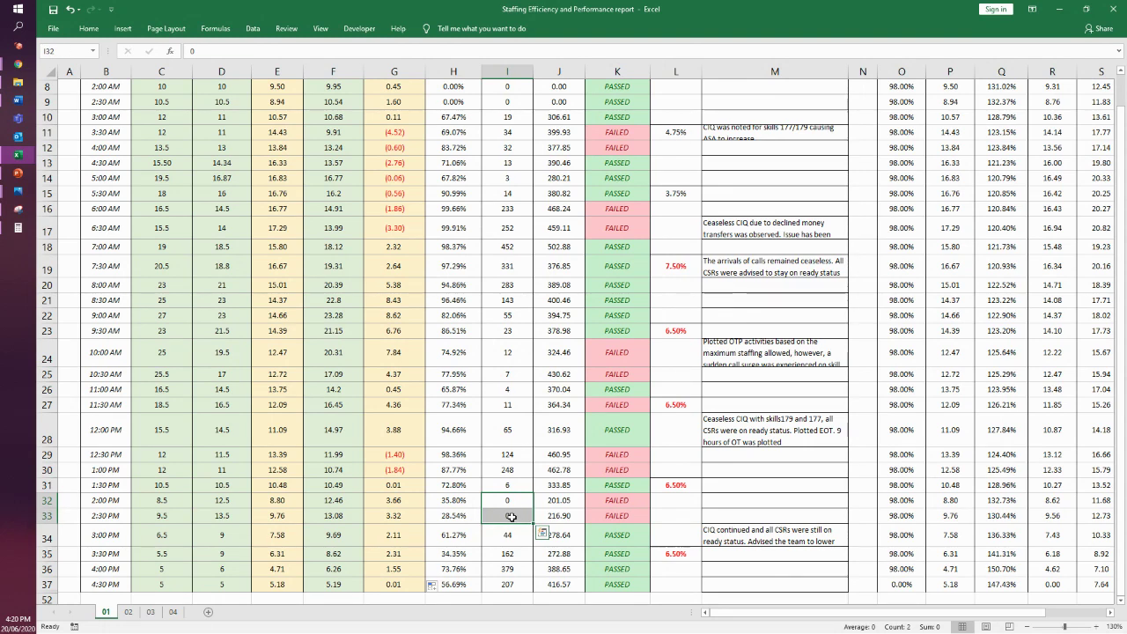
pyautogui.moveTo(507, 501); pyautogui.dragTo(789, 516)
pyautogui.moveTo(64, 502); pyautogui.dragTo(803, 521)
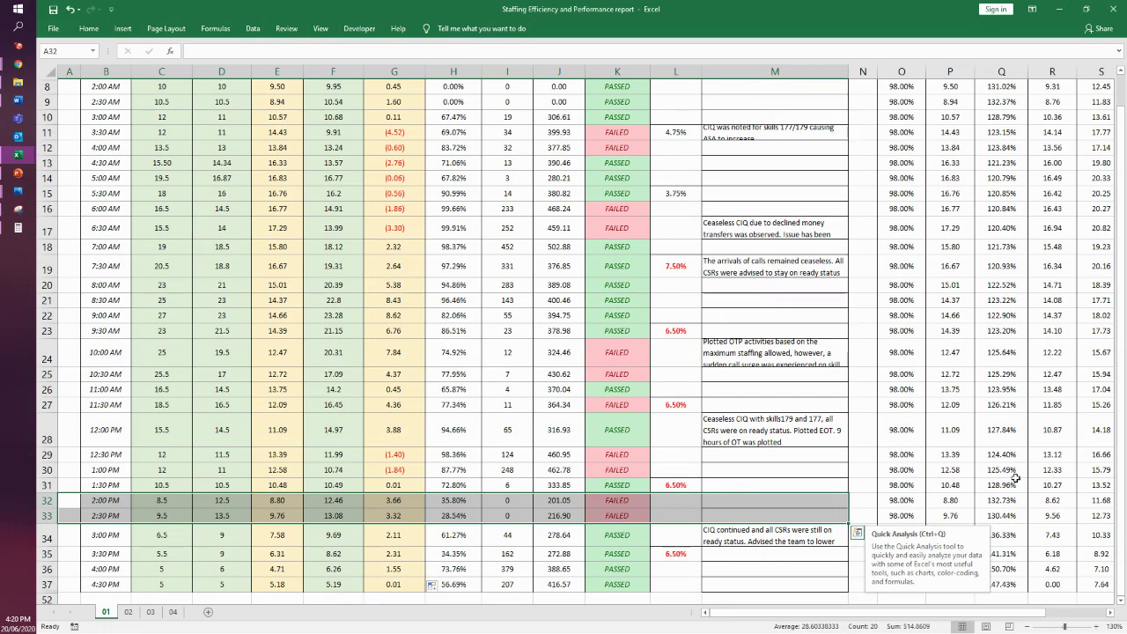
# - Review the required FTE and actual FTE columns from the 2:00 AM interval downward
pyautogui.scroll(1, 570, 450)
pyautogui.click(448, 444)
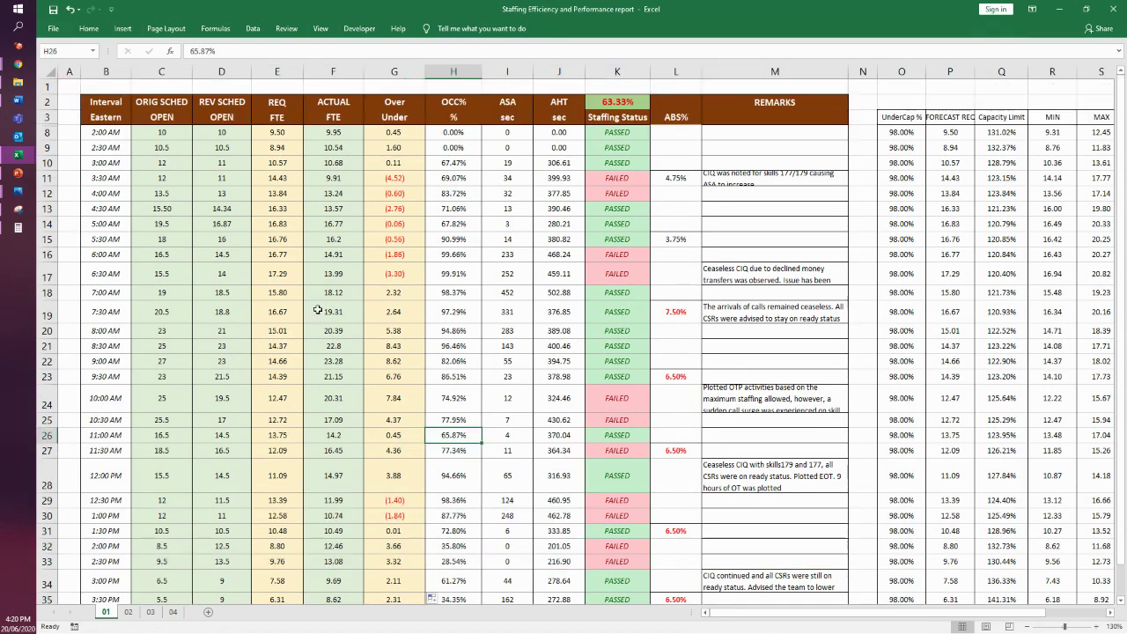
pyautogui.moveTo(275, 132); pyautogui.dragTo(288, 599)
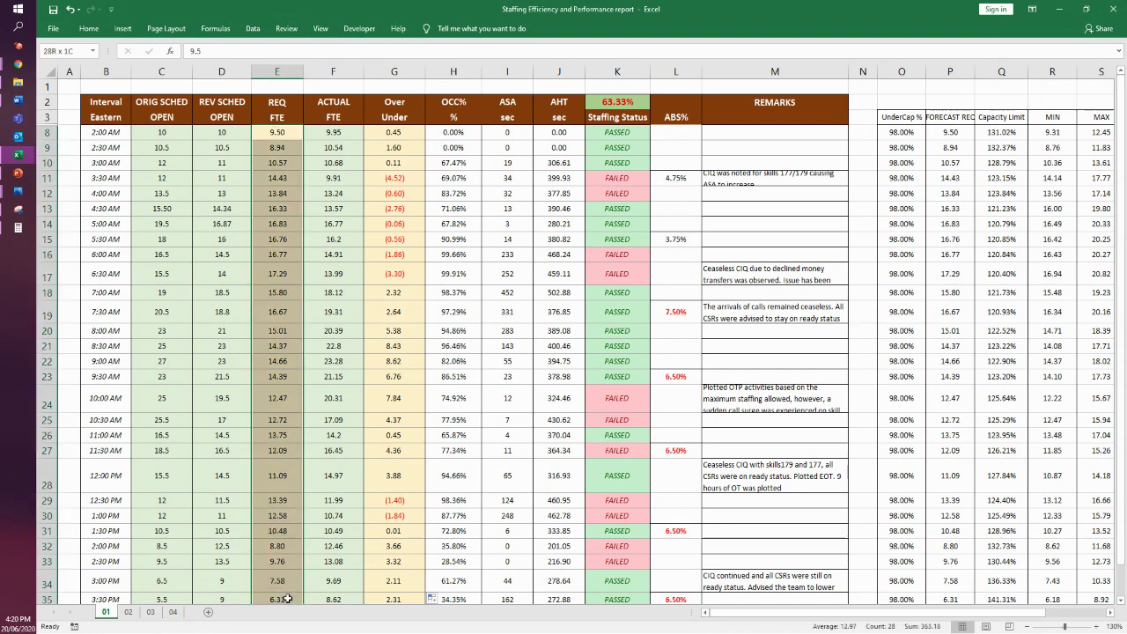
pyautogui.moveTo(332, 132); pyautogui.dragTo(333, 546)
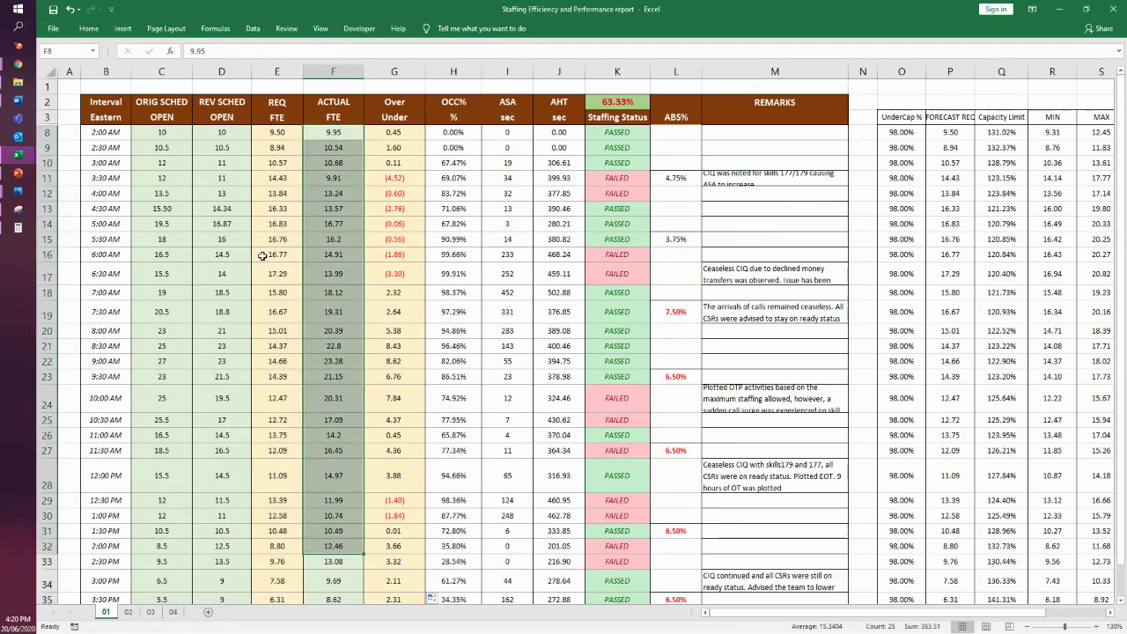
# - Compare the required FTE with the actual FTE for the 10:00 AM to 11:30 AM intervals
pyautogui.click(333, 132)
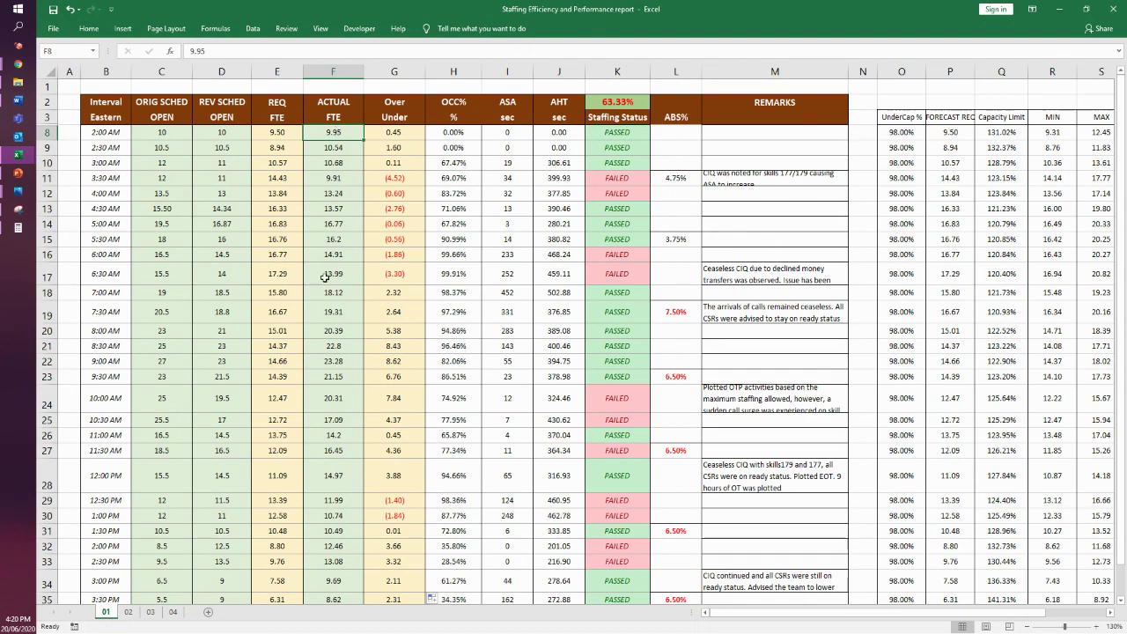
pyautogui.scroll(-3, 324, 546)
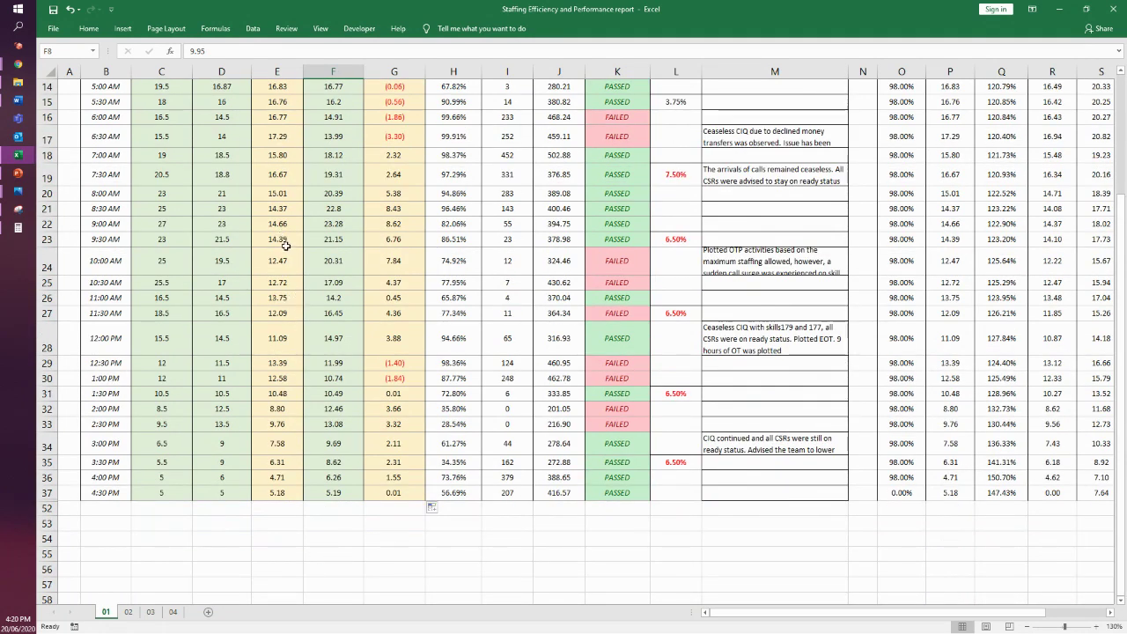
pyautogui.moveTo(277, 208); pyautogui.dragTo(331, 313)
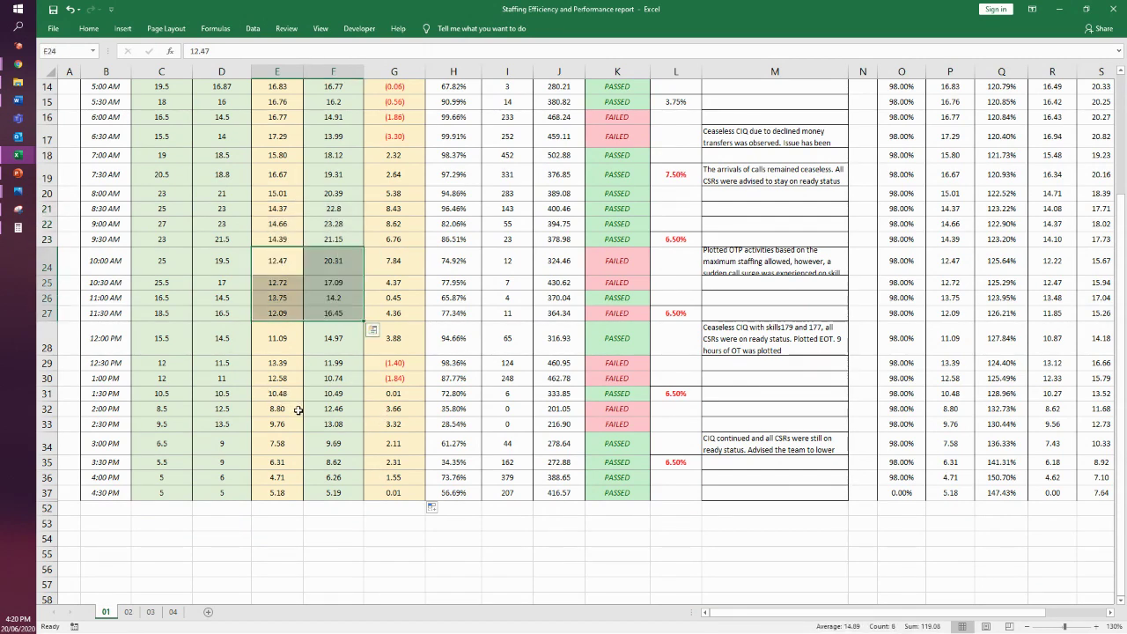
pyautogui.scroll(3, 286, 407)
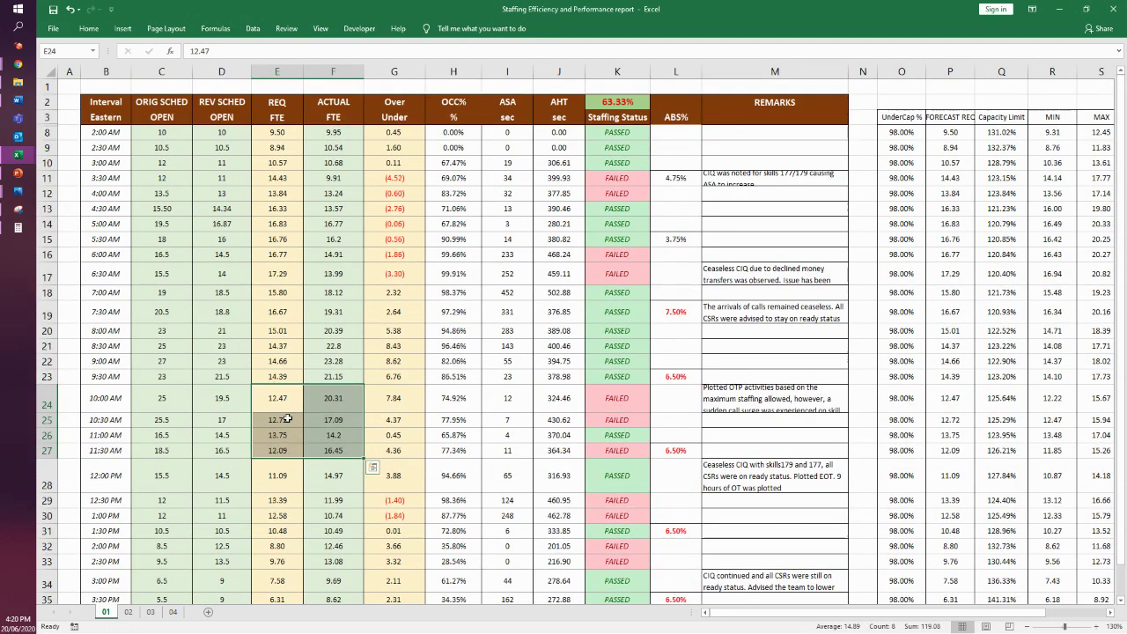
# - Relate the 3:30 AM remark and staffing status to that interval's required and actual FTE
pyautogui.click(749, 181)
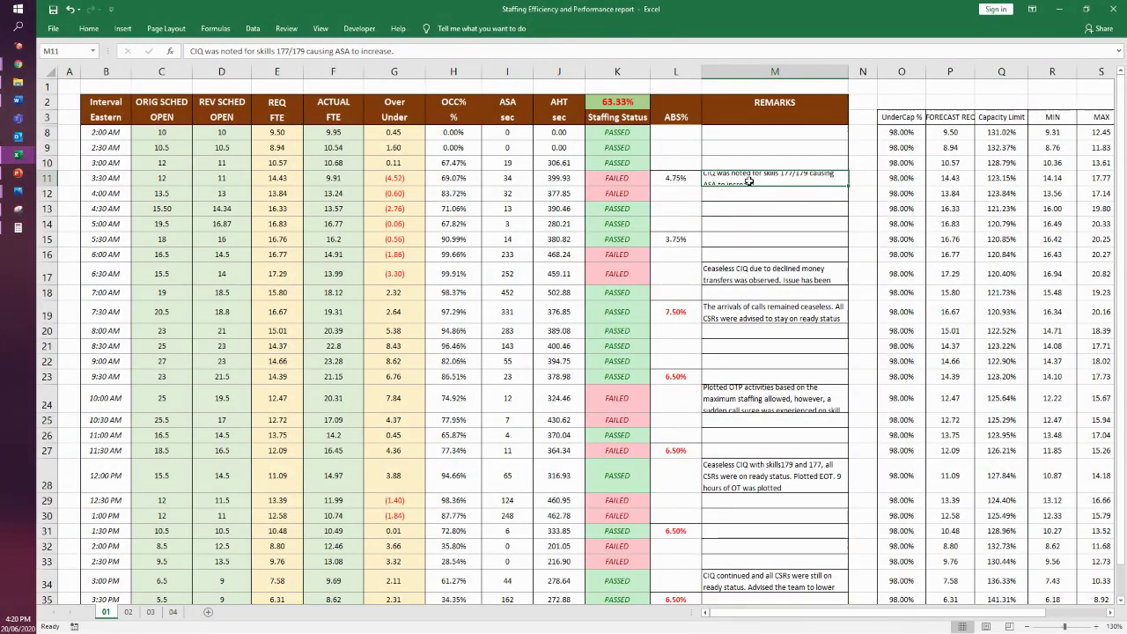
pyautogui.click(604, 178)
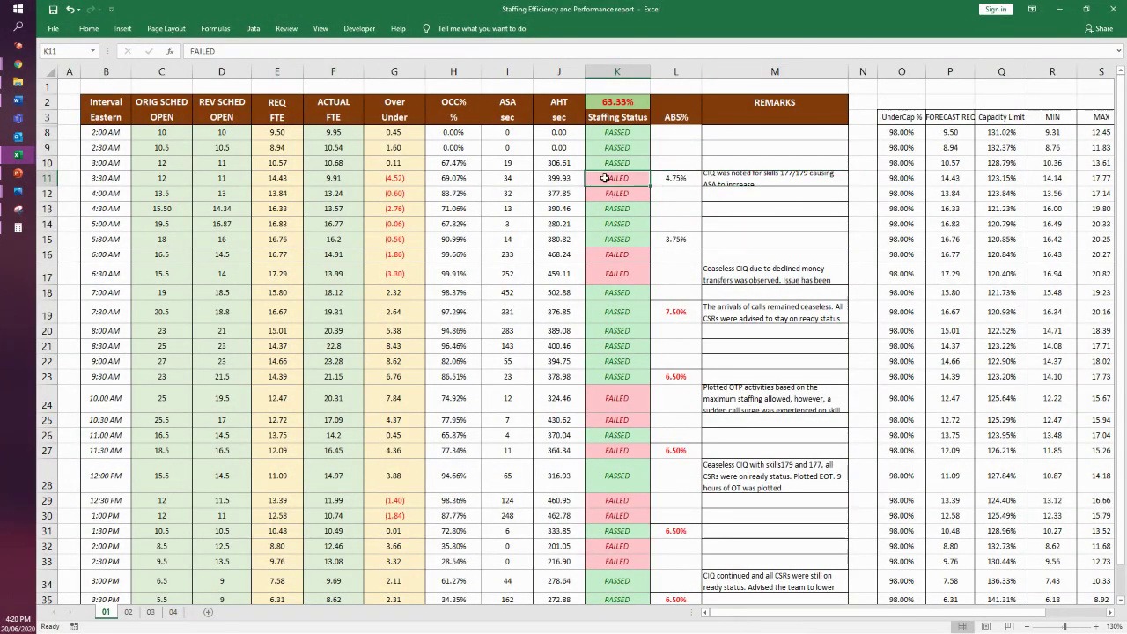
pyautogui.click(292, 182)
pyautogui.click(333, 179)
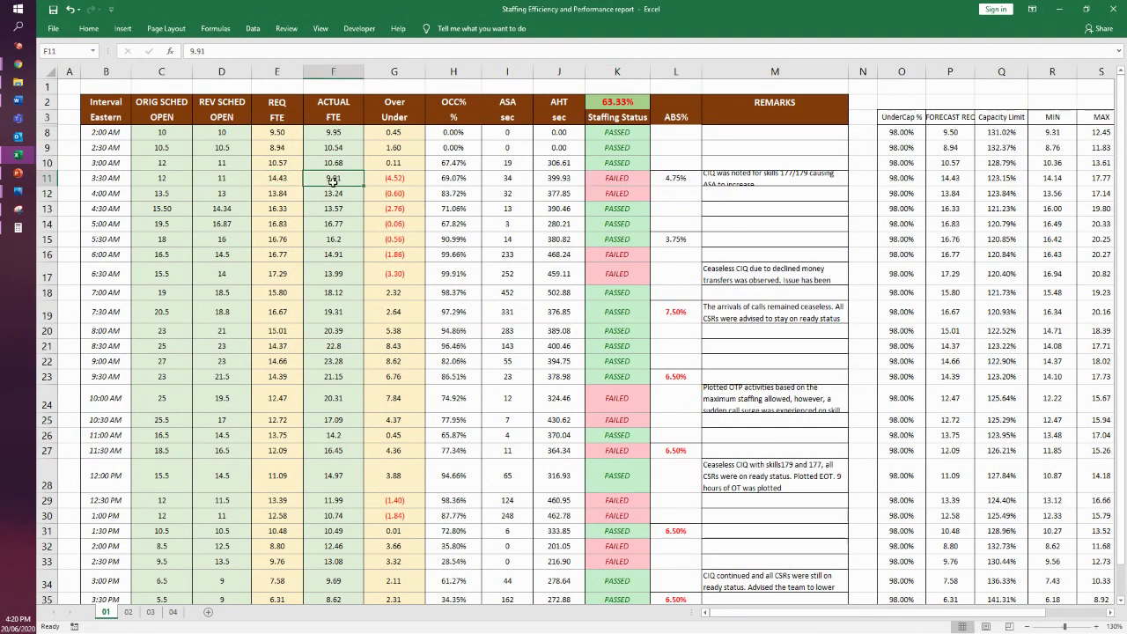
pyautogui.moveTo(288, 181); pyautogui.dragTo(326, 178)
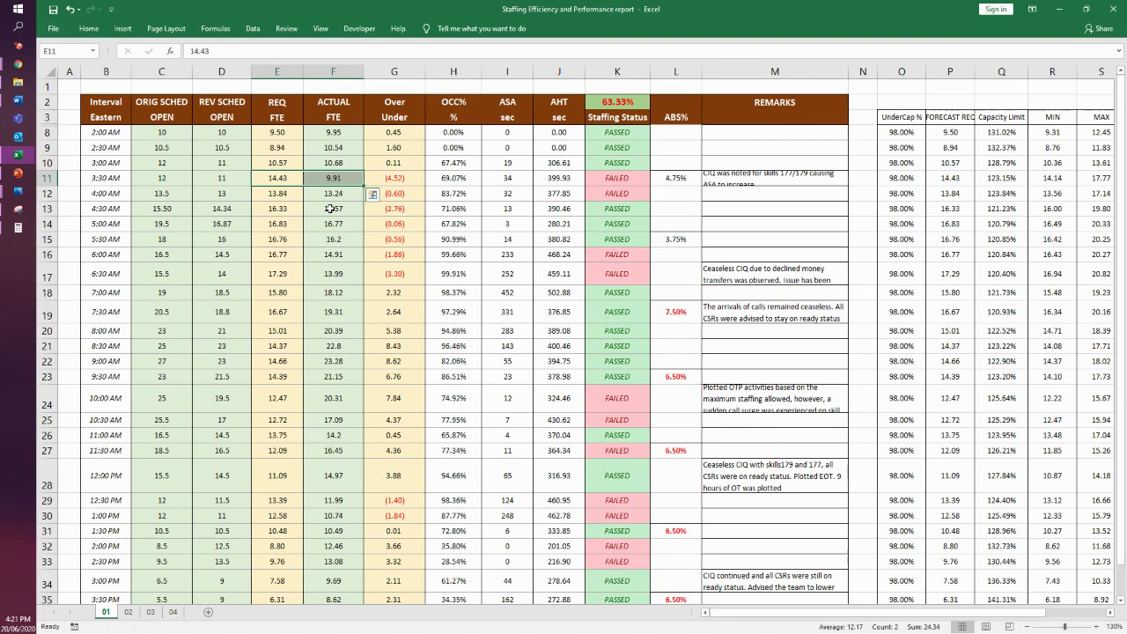
# - Examine required and actual FTE at 3:30 AM and 4:00 AM alongside the 3:30 AM remark and both staffing statuses
pyautogui.click(283, 179)
pyautogui.moveTo(283, 179); pyautogui.dragTo(321, 179)
pyautogui.click(283, 202)
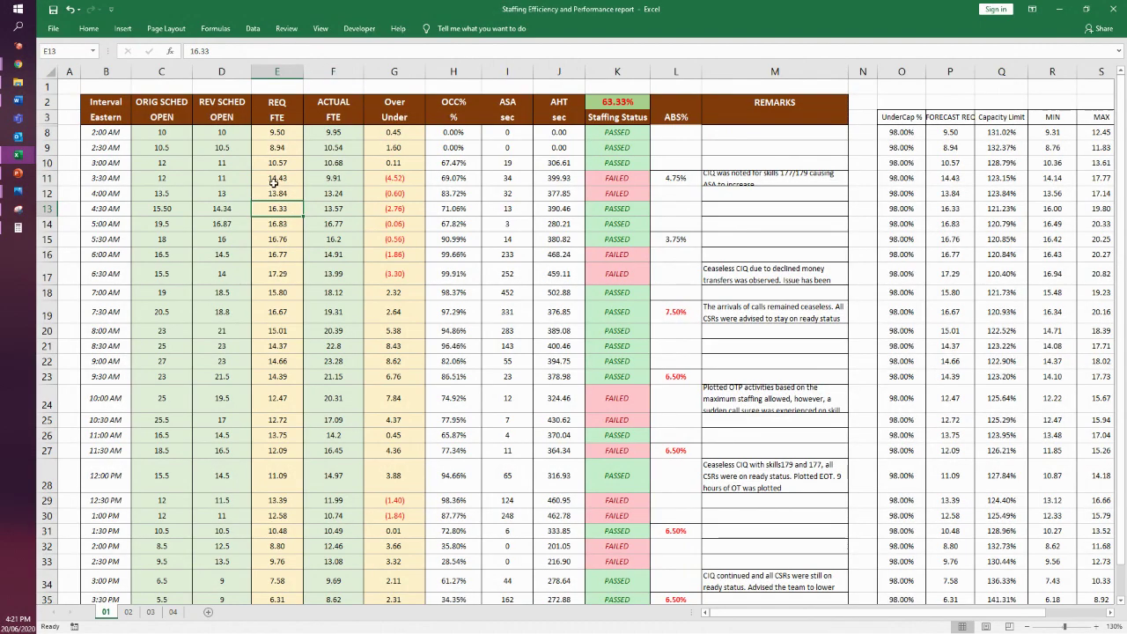
pyautogui.moveTo(276, 183); pyautogui.dragTo(348, 193)
pyautogui.click(745, 177)
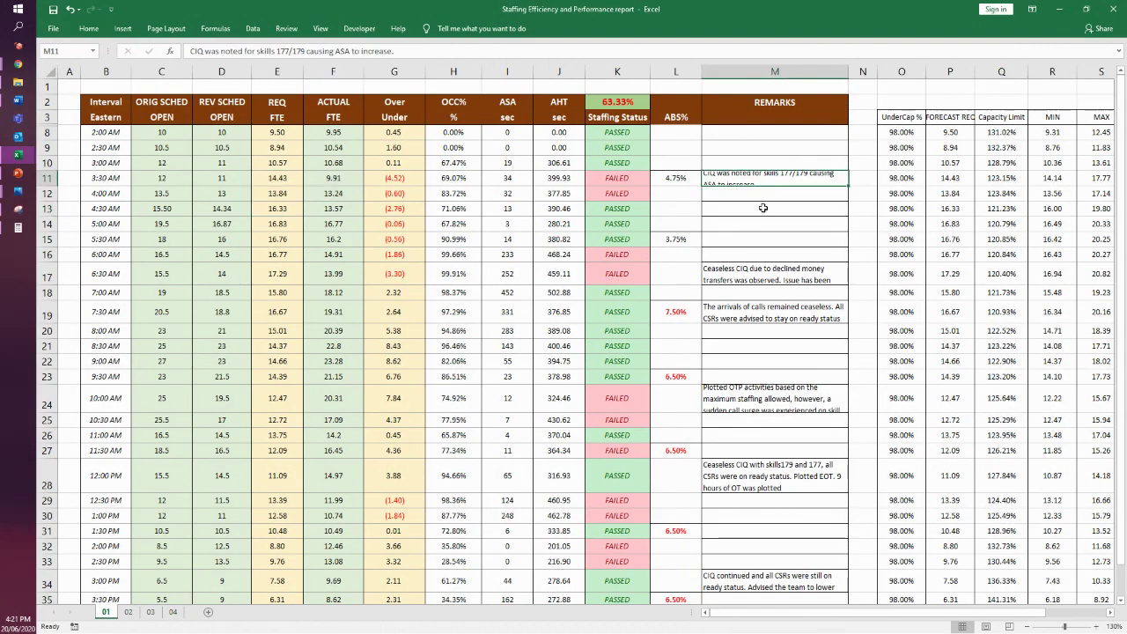
pyautogui.moveTo(276, 178); pyautogui.dragTo(277, 195)
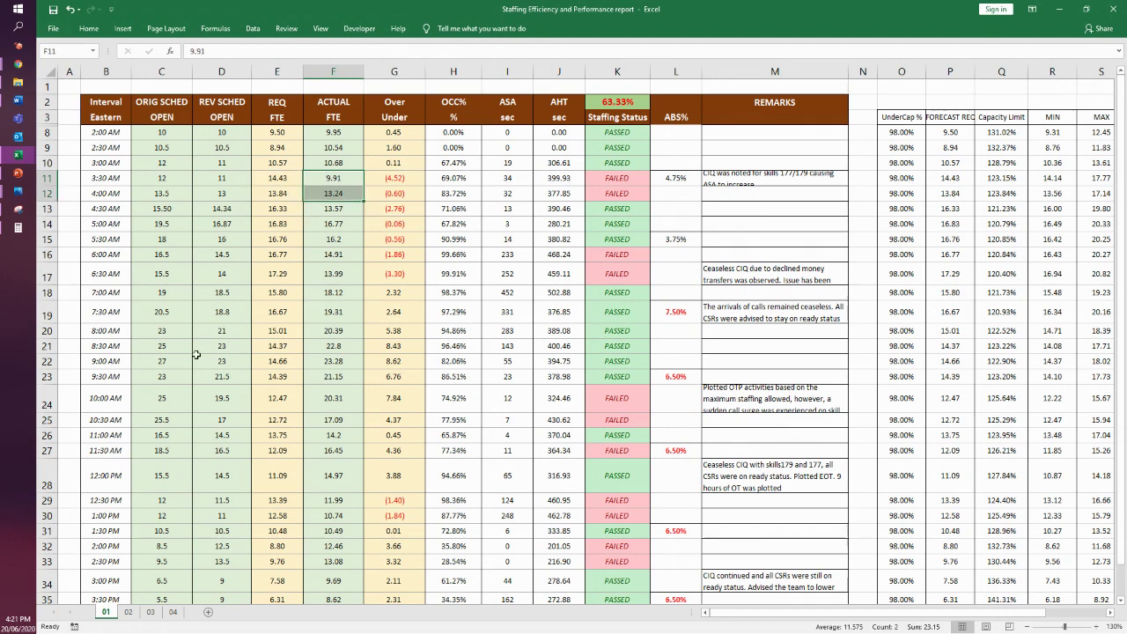
pyautogui.click(288, 278)
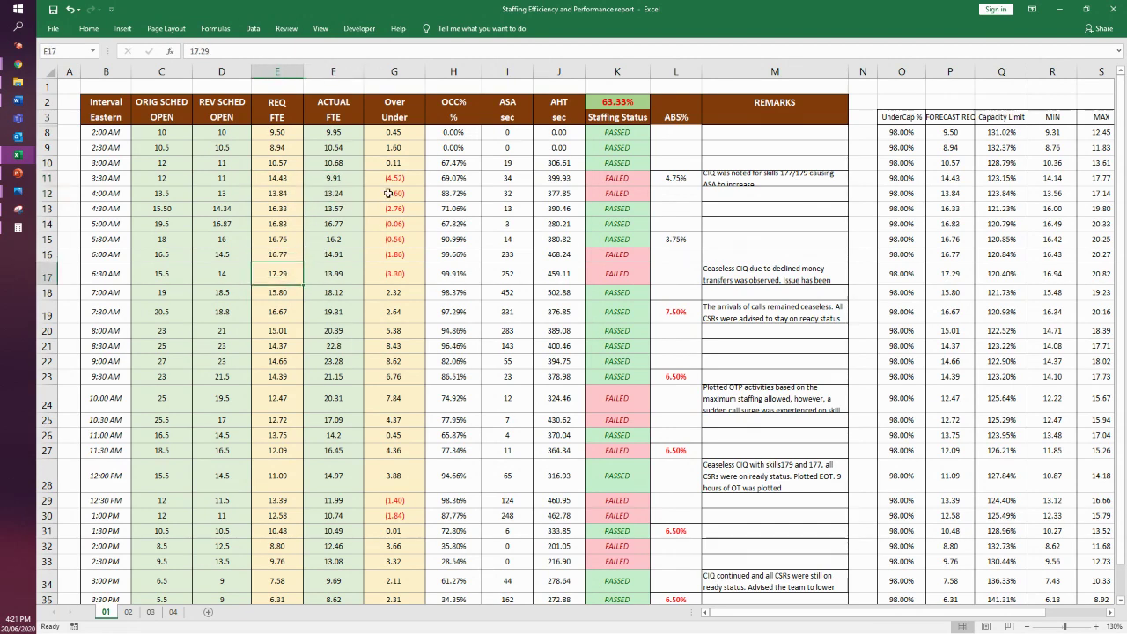
pyautogui.click(632, 177)
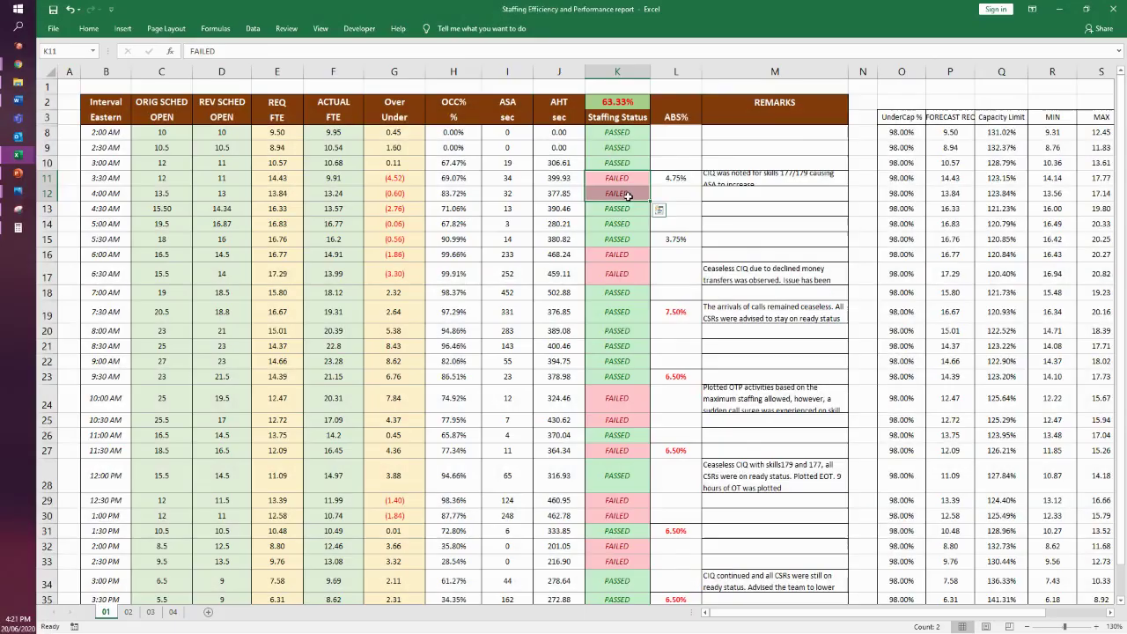
# - Review the actual FTE column from 2:00 AM downward and inspect the over/under value at 8:00 AM
pyautogui.moveTo(322, 448); pyautogui.dragTo(328, 558)
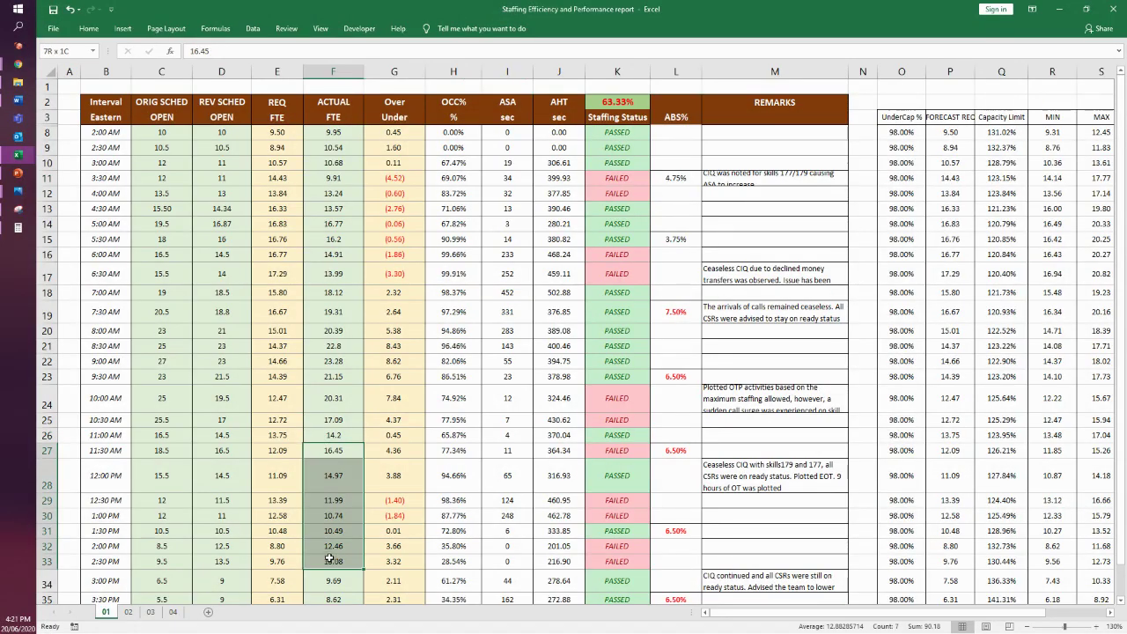
pyautogui.click(373, 499)
pyautogui.click(324, 132)
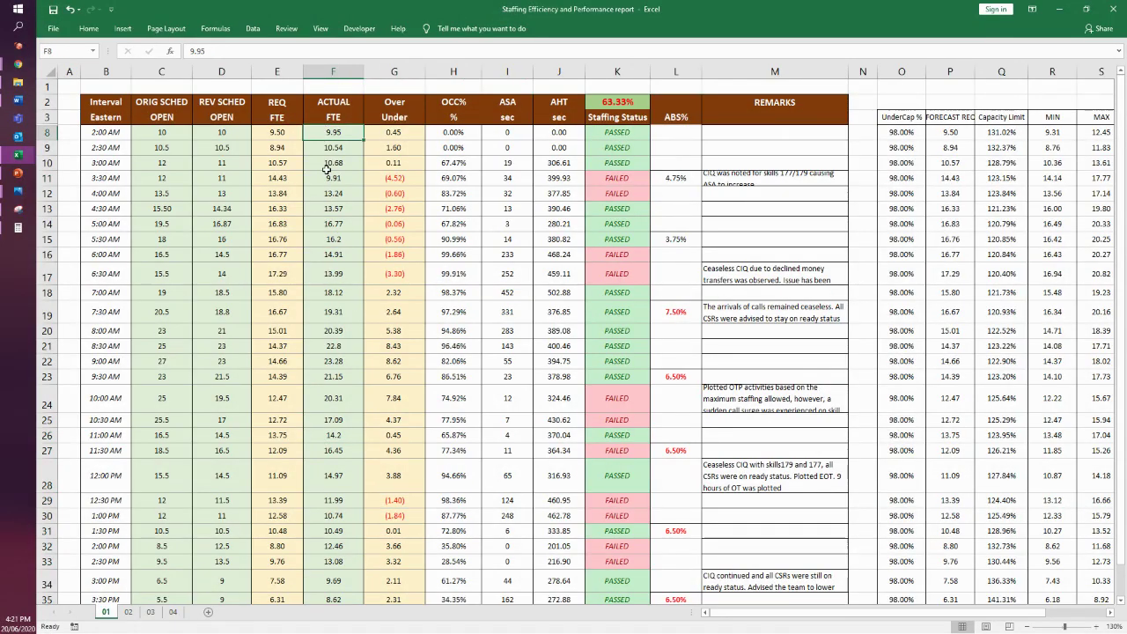
pyautogui.moveTo(324, 132); pyautogui.dragTo(333, 597)
pyautogui.click(394, 330)
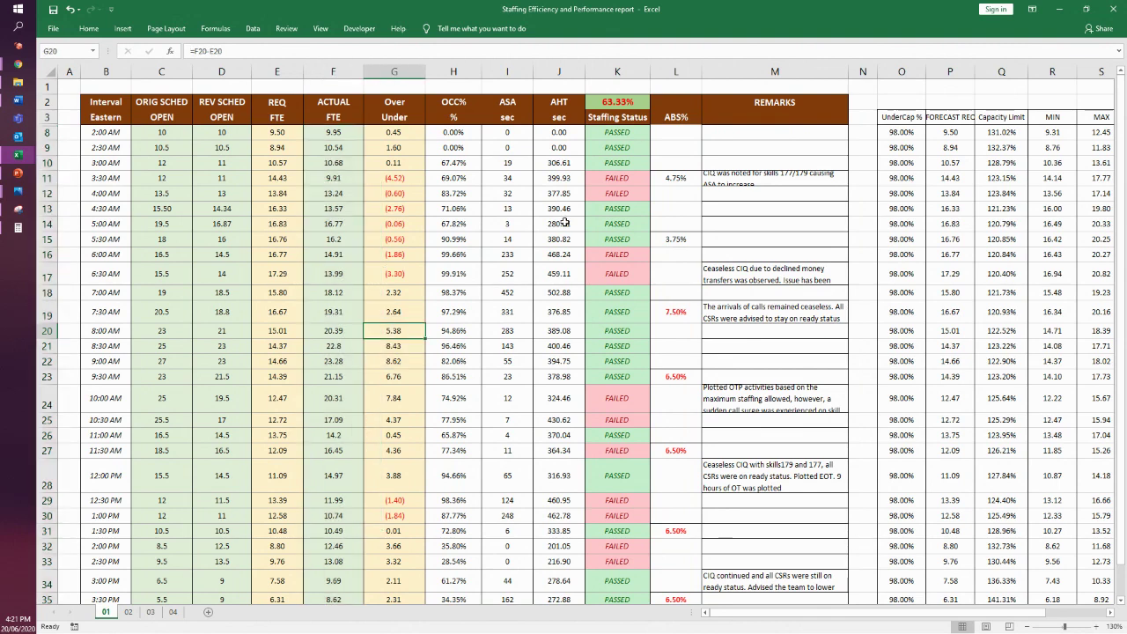
# - Check the staffing status of the morning intervals through 9:00 AM and the over/under value at 11:00 AM
pyautogui.click(624, 155)
pyautogui.click(625, 303)
pyautogui.click(621, 361)
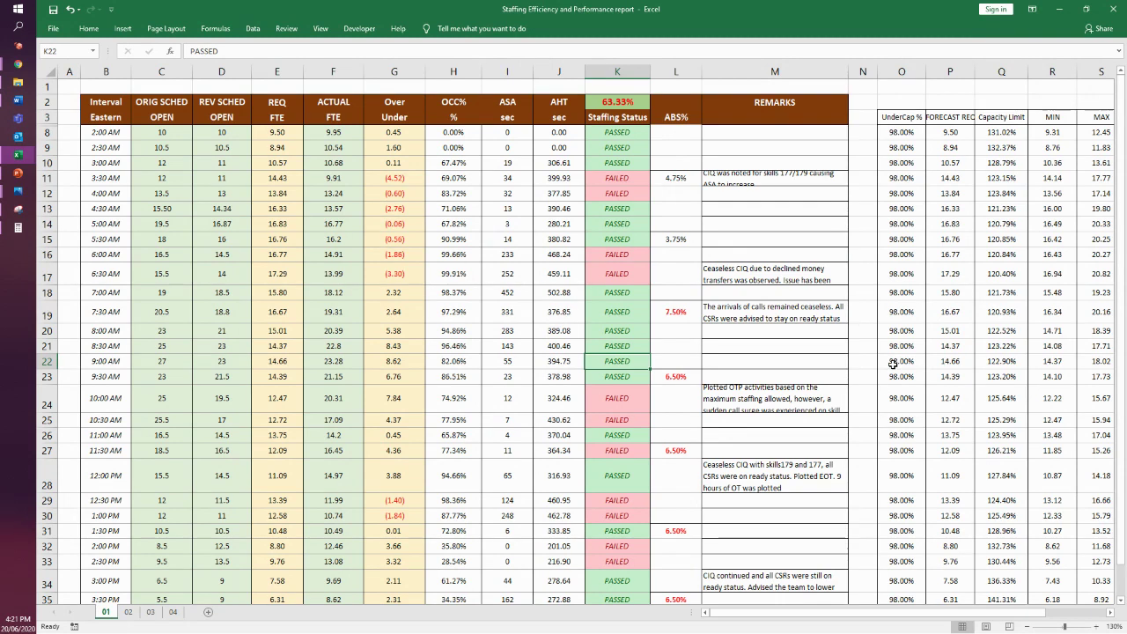
pyautogui.click(394, 440)
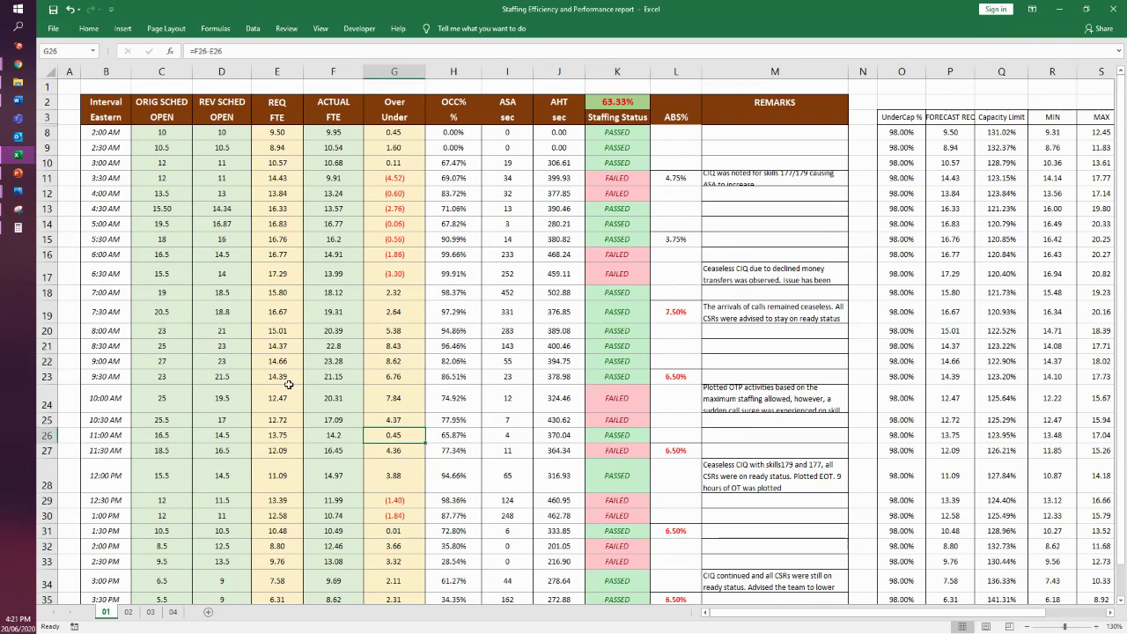
# - View sheets 02, 03 and 04 and review the staffing status column on sheet 04
pyautogui.click(128, 614)
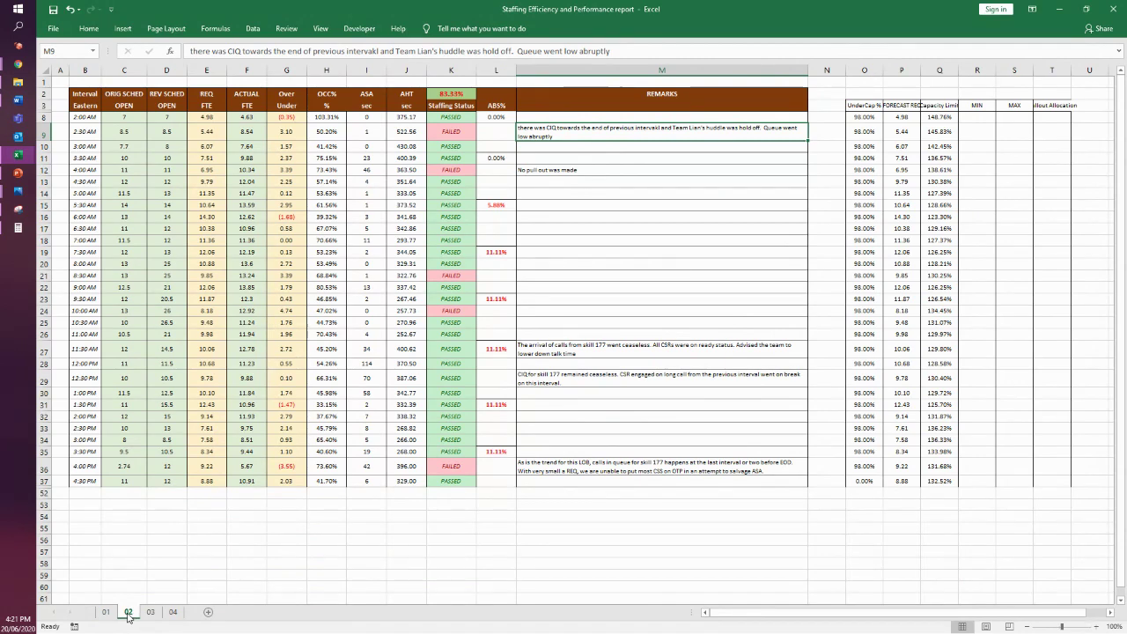
pyautogui.click(149, 612)
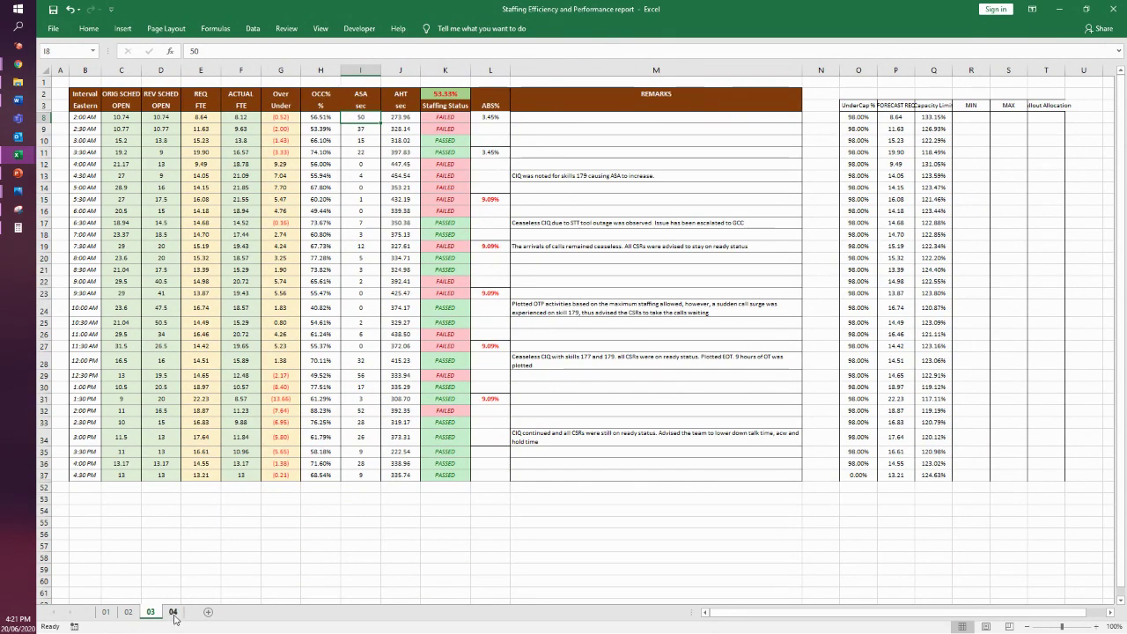
pyautogui.click(174, 613)
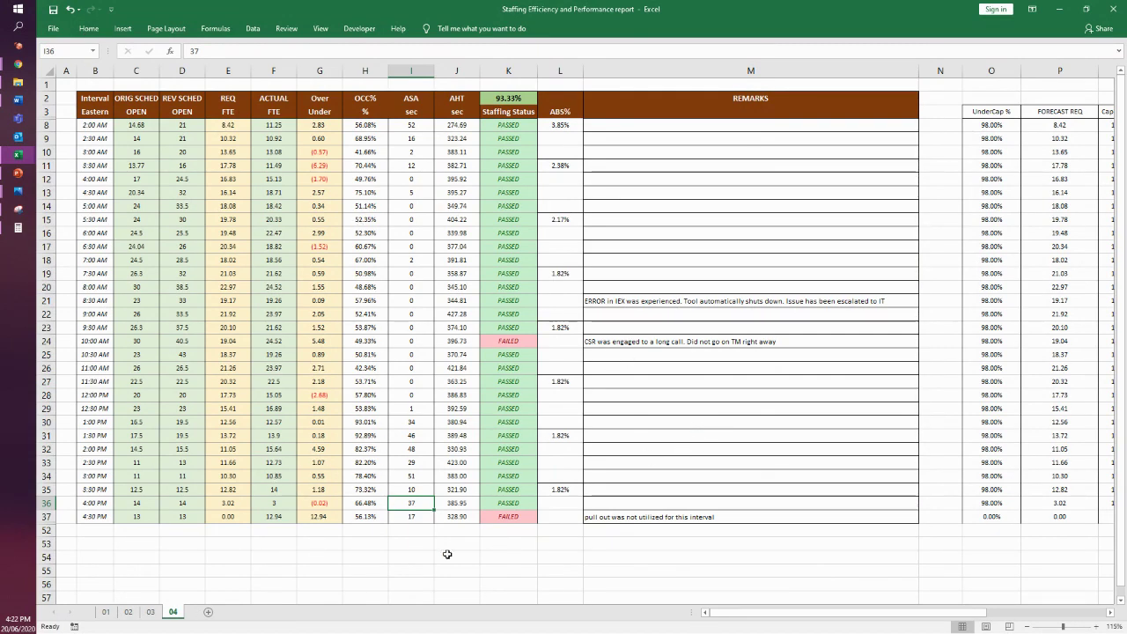
pyautogui.moveTo(513, 166); pyautogui.dragTo(507, 521)
# - Go back through the earlier daily sheets and compare their staffing results, ending on sheet 04
pyautogui.click(150, 612)
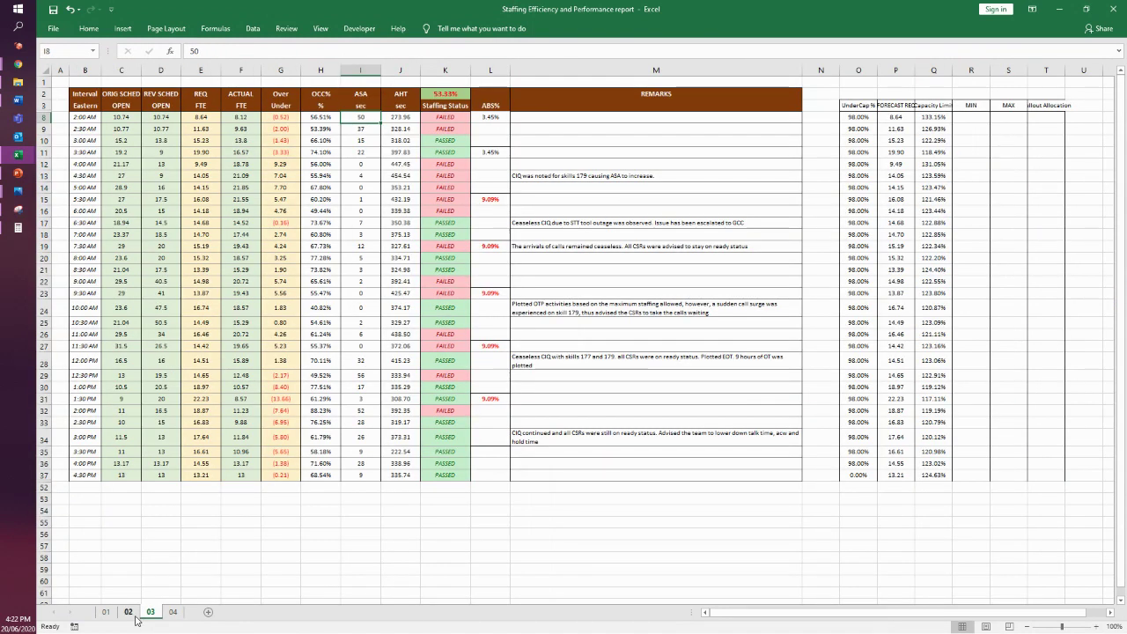
pyautogui.click(106, 611)
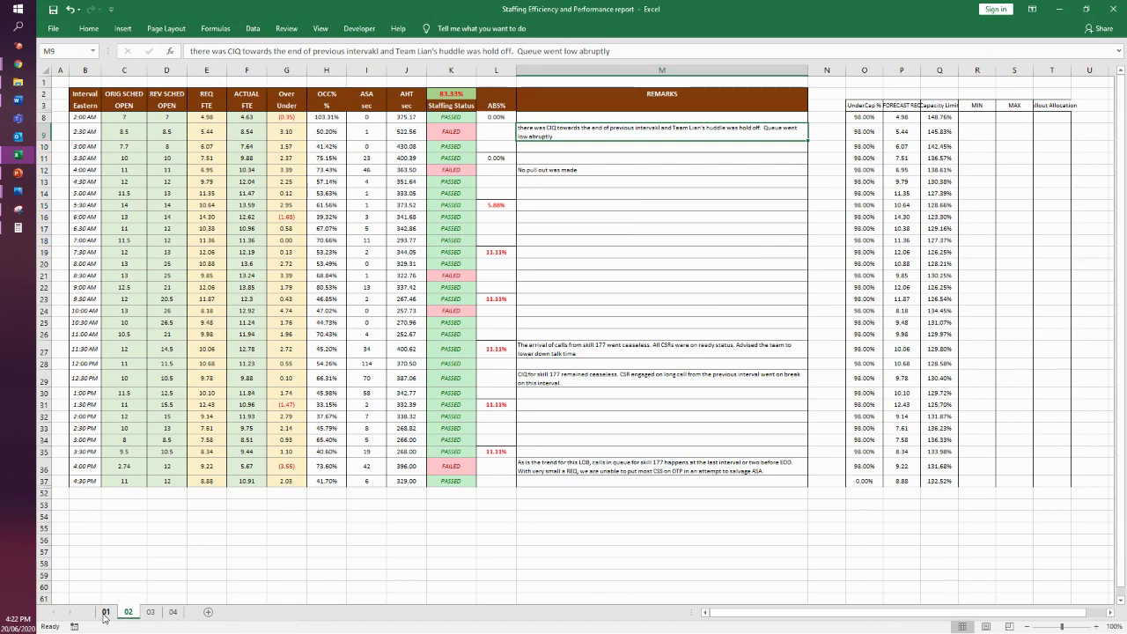
pyautogui.click(106, 612)
pyautogui.click(127, 611)
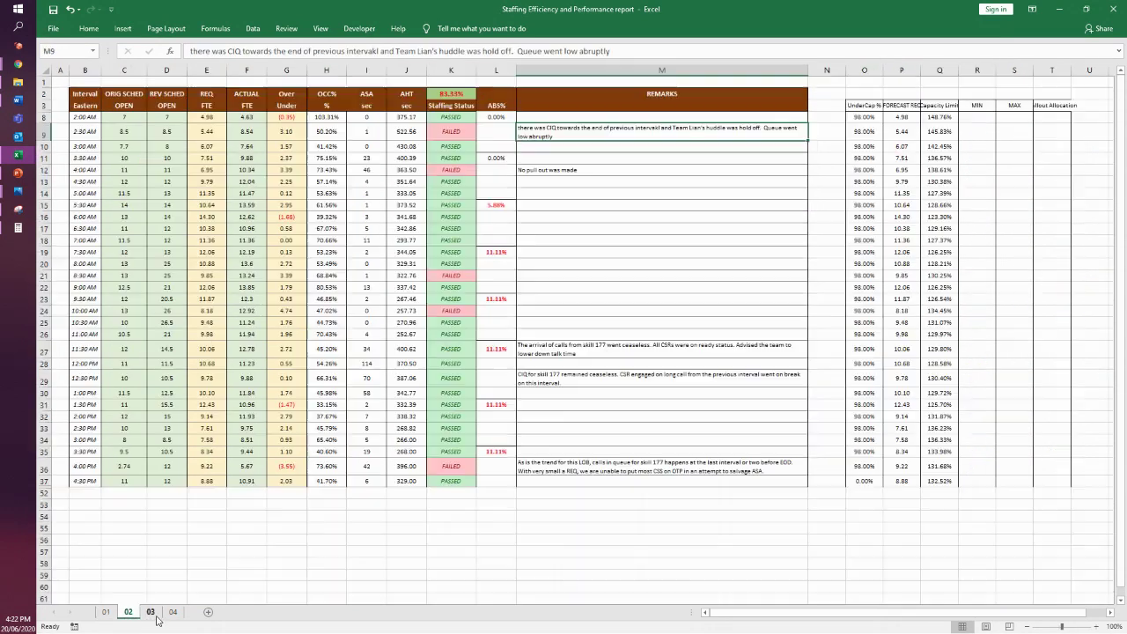
pyautogui.click(154, 614)
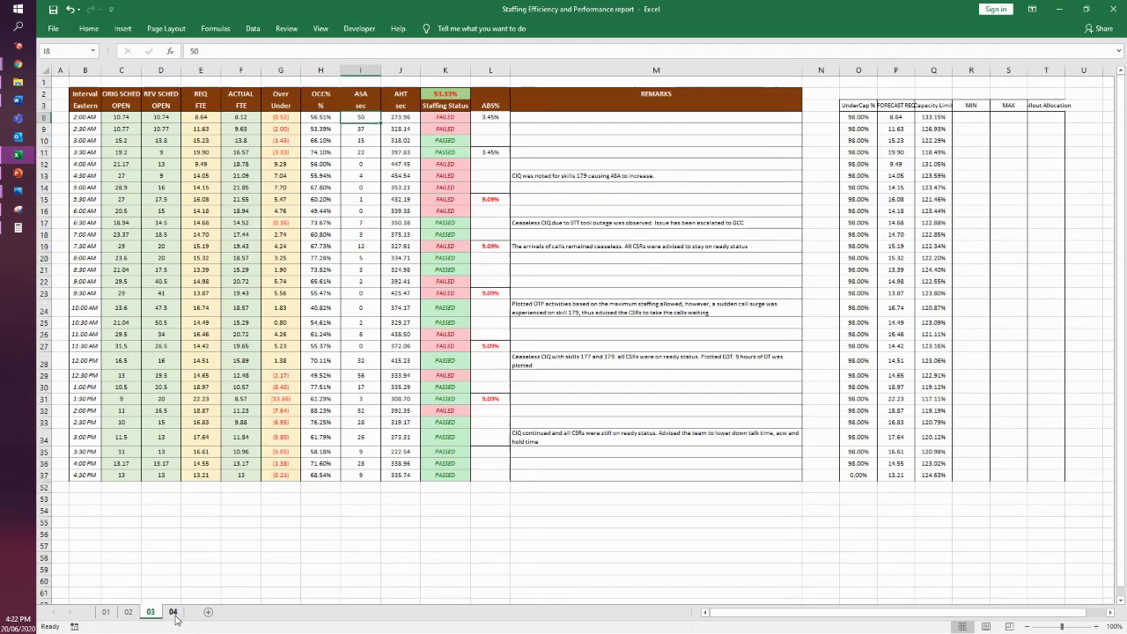
pyautogui.click(173, 611)
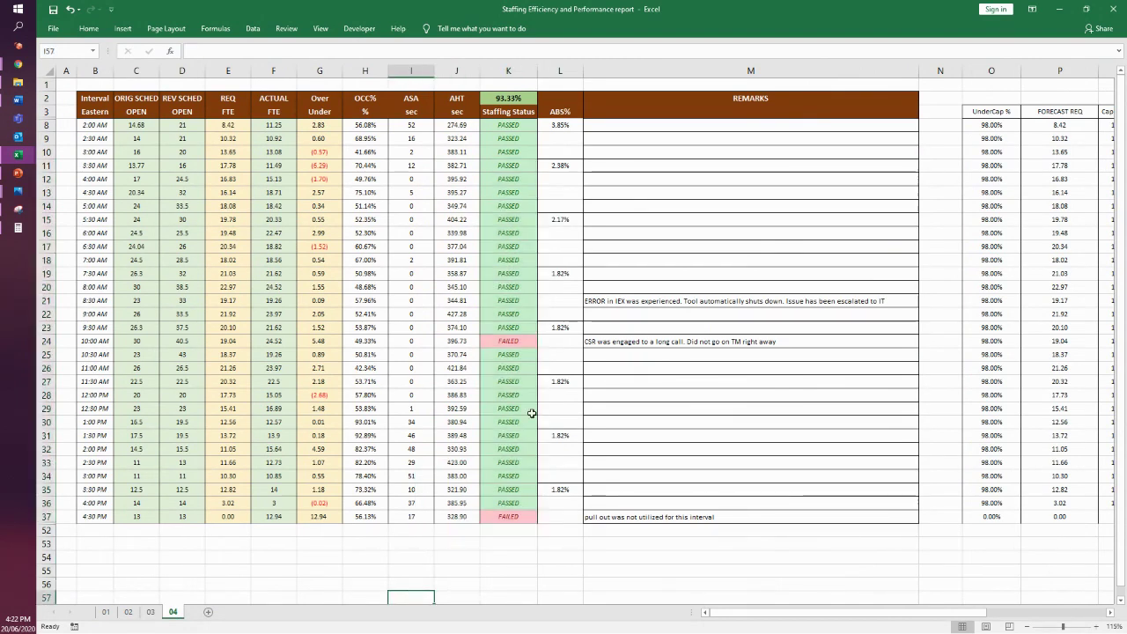
# - Read the remarks for the FAILED intervals at 10:00 AM and 4:30 PM on sheet 04
pyautogui.moveTo(524, 343); pyautogui.dragTo(628, 341)
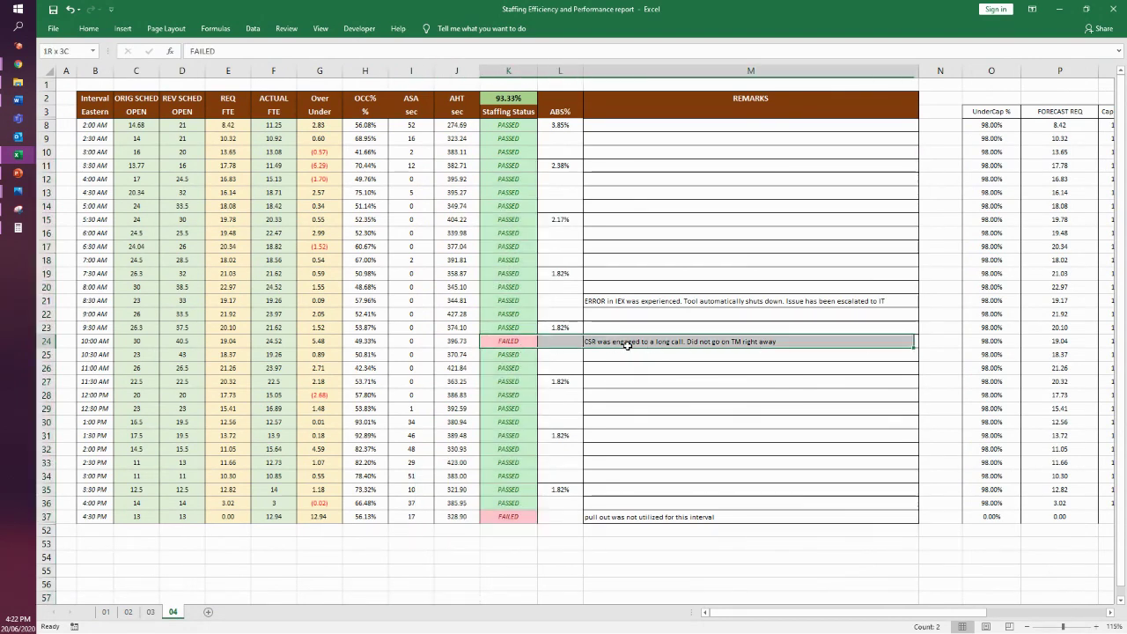
pyautogui.click(630, 469)
pyautogui.click(527, 519)
pyautogui.moveTo(528, 518); pyautogui.dragTo(597, 523)
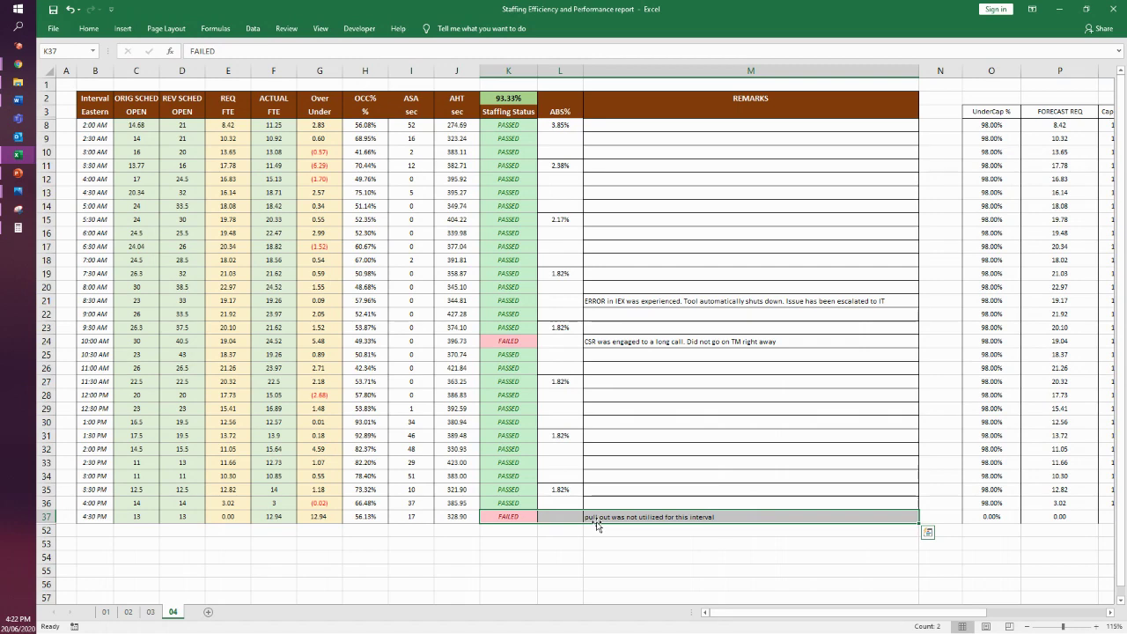
# - Review sheet 04's staffing status for all intervals, then the full table from the interval column through the remarks
pyautogui.moveTo(500, 138); pyautogui.dragTo(509, 513)
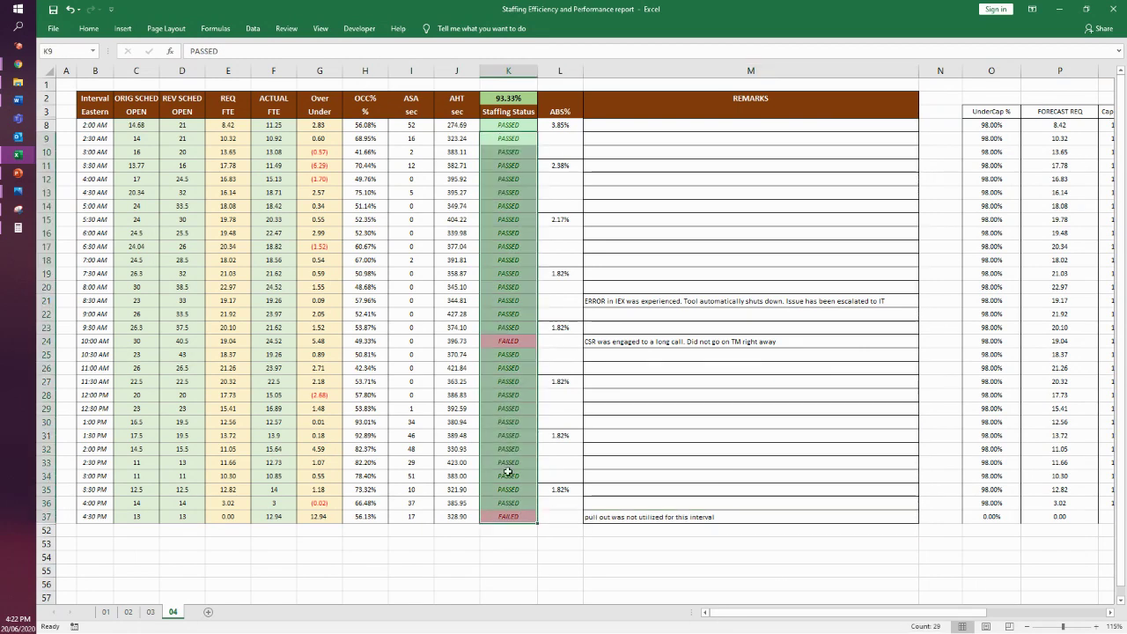
pyautogui.moveTo(505, 120); pyautogui.dragTo(517, 520)
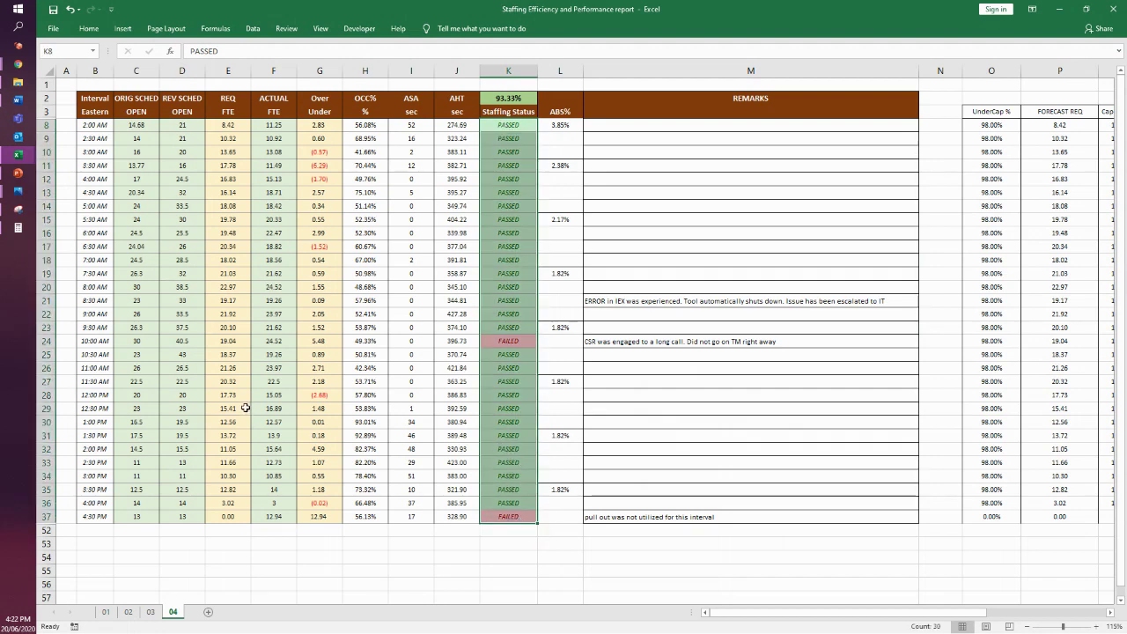
pyautogui.click(255, 221)
pyautogui.moveTo(86, 126); pyautogui.dragTo(631, 518)
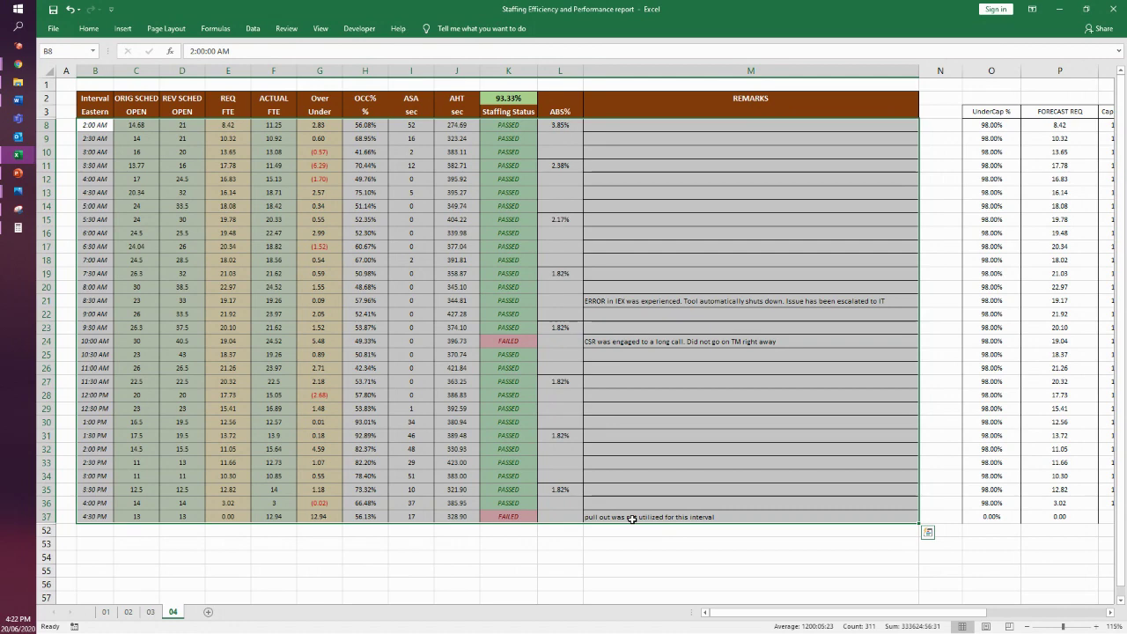
# - Revisit the 10:00 AM staffing status and its remark on sheet 04
pyautogui.moveTo(700, 449); pyautogui.dragTo(707, 437)
pyautogui.moveTo(510, 352); pyautogui.dragTo(629, 342)
pyautogui.click(506, 352)
pyautogui.click(634, 419)
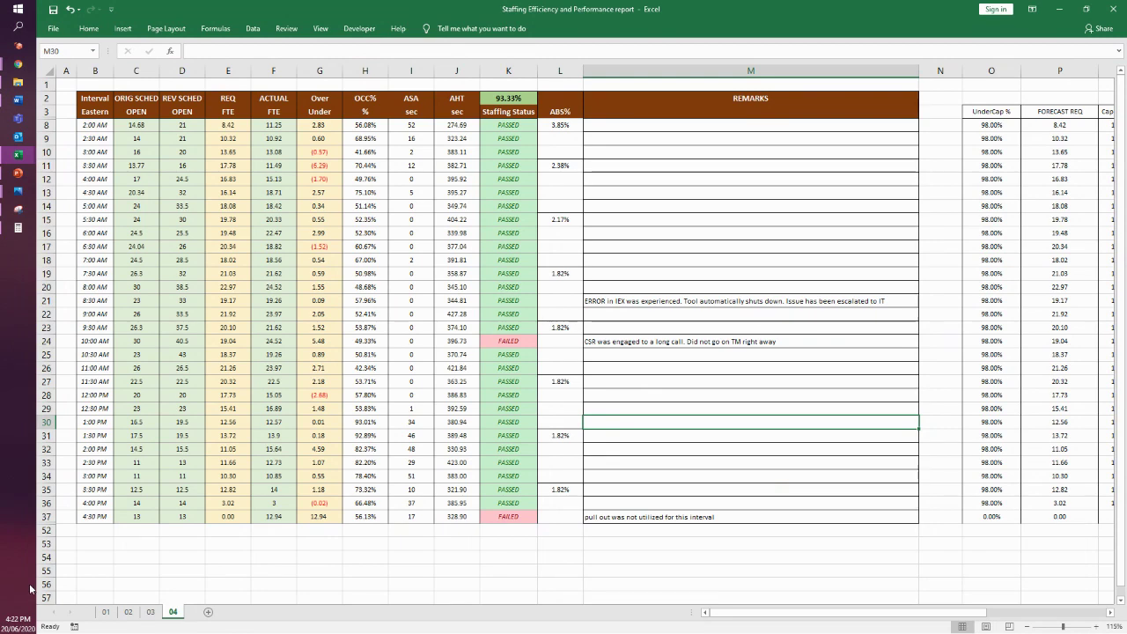
# - Return to sheet 01 and examine the staffing status from 5:00 AM to 10:00 AM with the whole table in view
pyautogui.click(105, 612)
pyautogui.moveTo(618, 224); pyautogui.dragTo(618, 311)
pyautogui.click(611, 407)
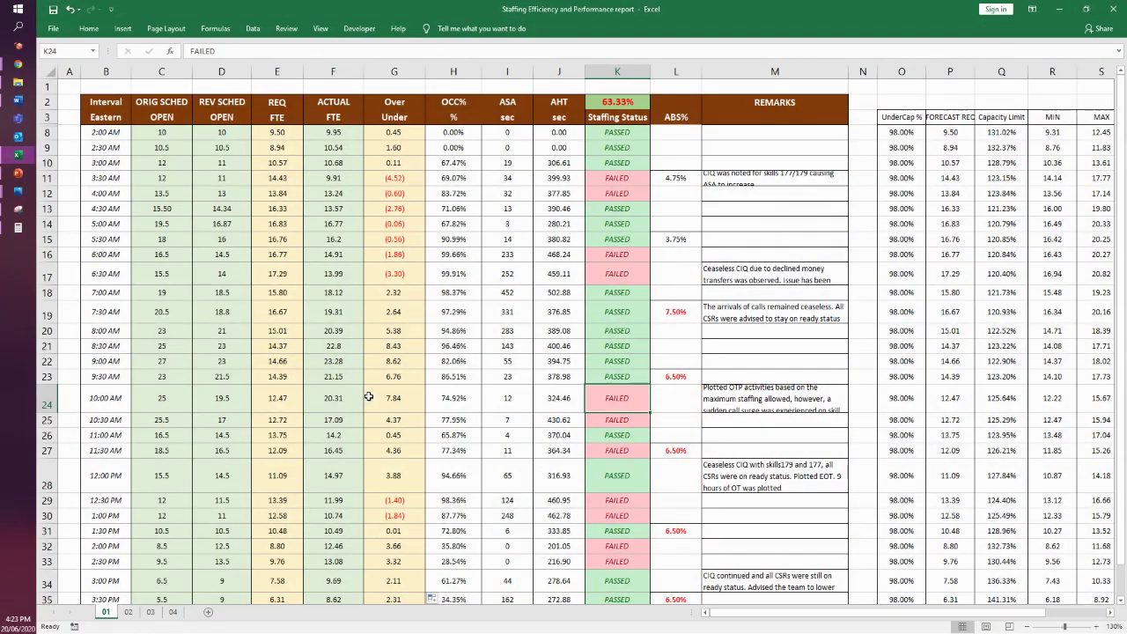
pyautogui.keyDown('ctrl'); pyautogui.scroll(-1, 409, 420); pyautogui.keyUp('ctrl')
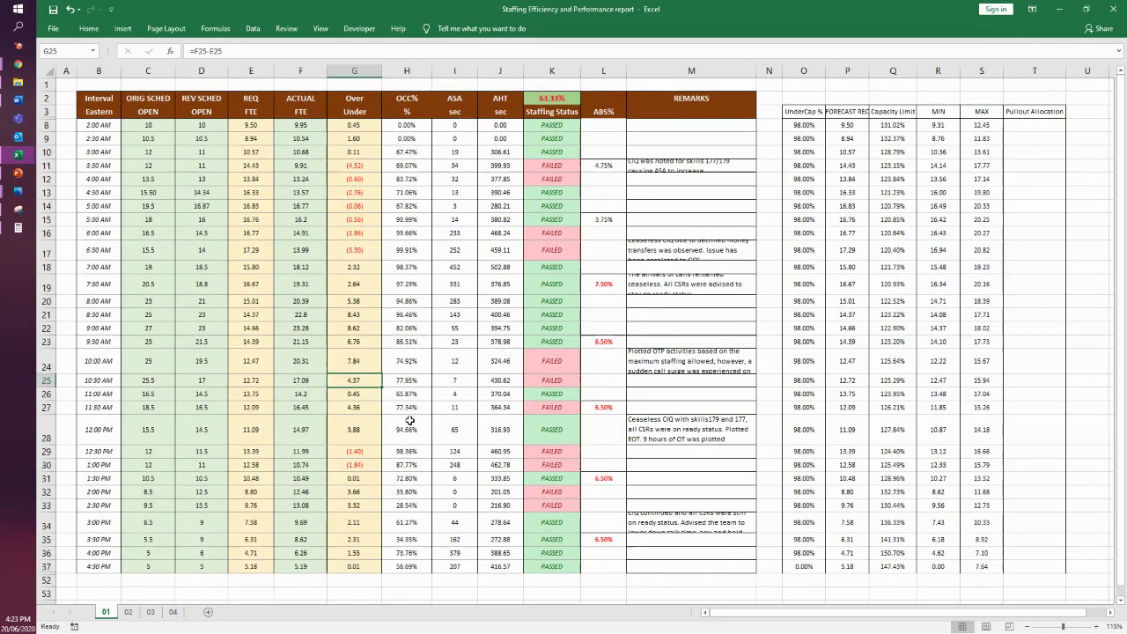
pyautogui.click(126, 290)
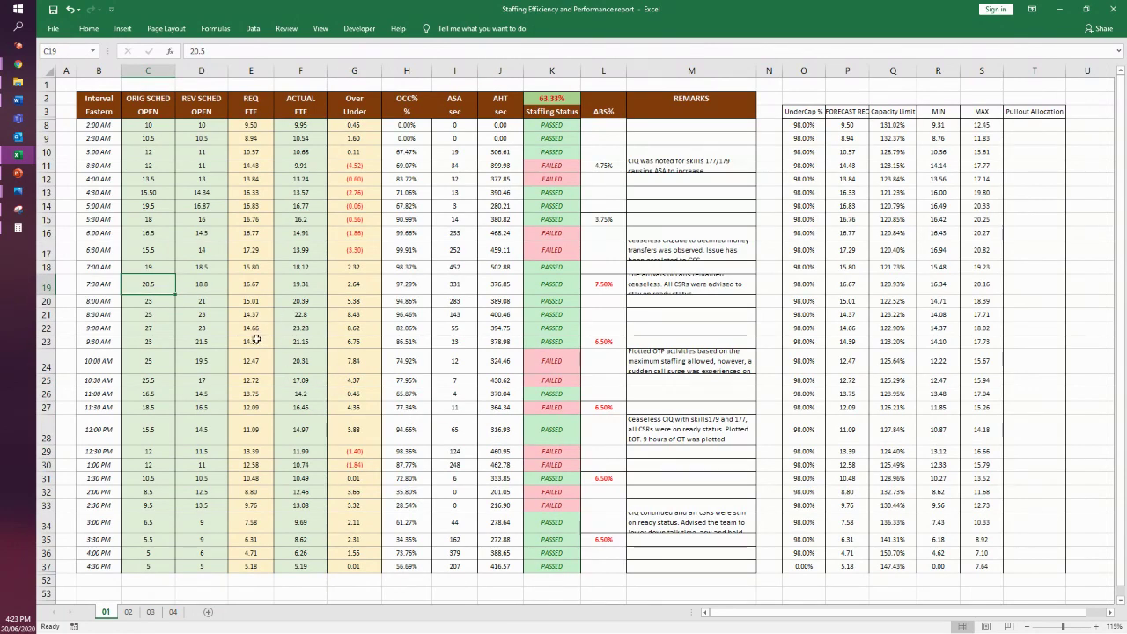
# - Check the 10:00 AM capacity limit on sheet 01, then look through sheets 02, 03 and 04 in turn
pyautogui.click(894, 356)
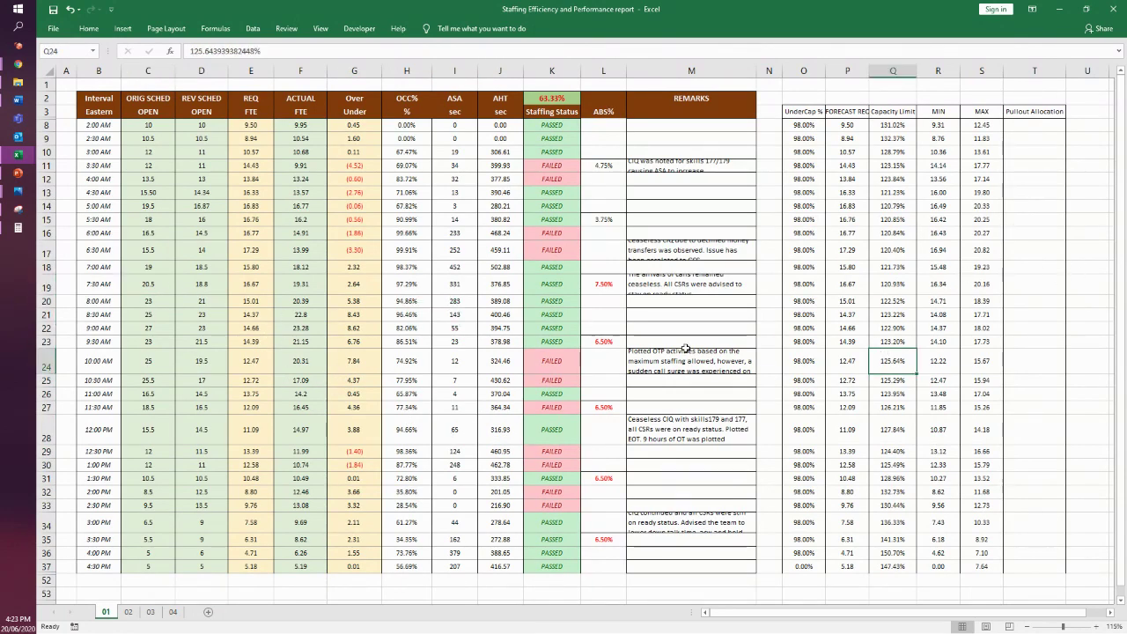
pyautogui.click(129, 612)
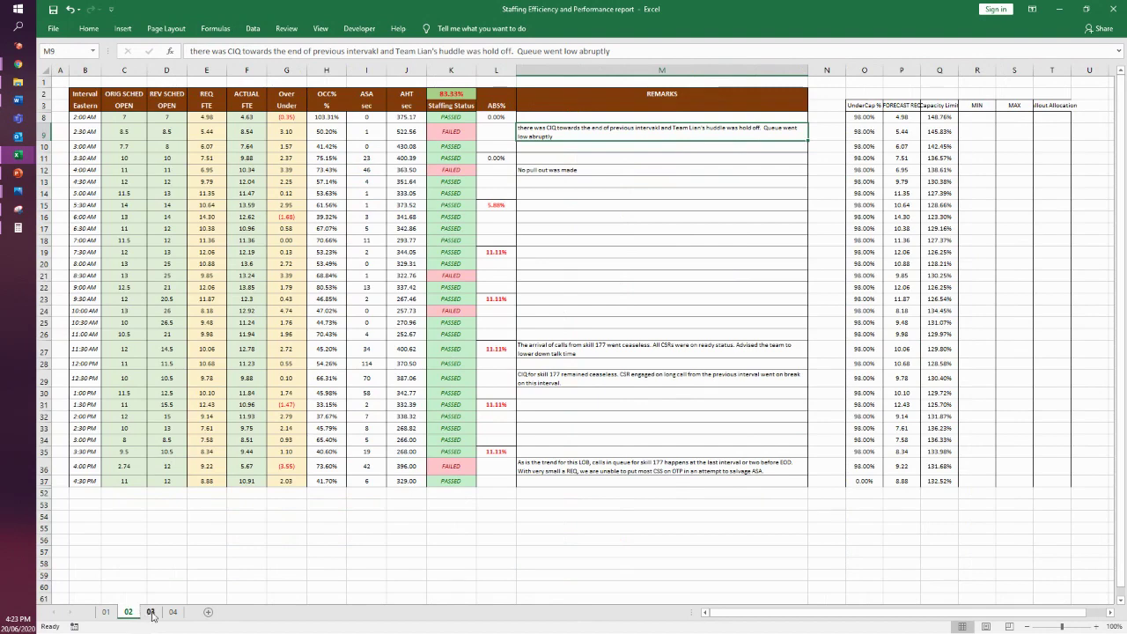
pyautogui.click(150, 611)
pyautogui.click(172, 611)
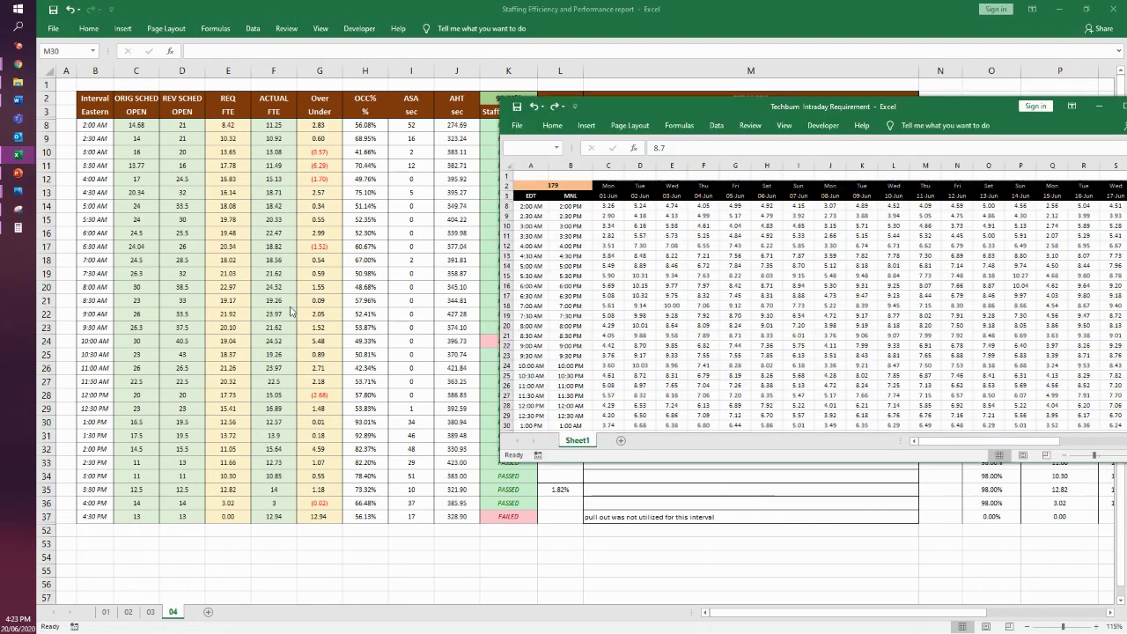
# - Switch to the Techburn Intraday Requirement workbook in full view and examine the 7:00 AM requirements for 15 and 21 June
pyautogui.doubleClick(724, 107)
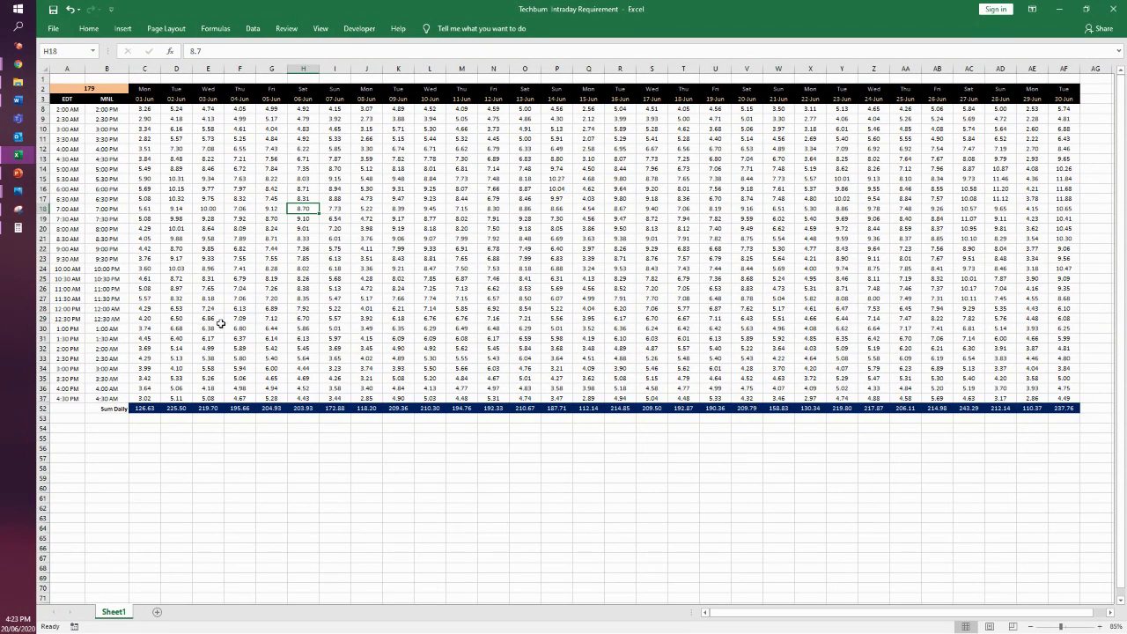
pyautogui.click(589, 209)
pyautogui.click(778, 208)
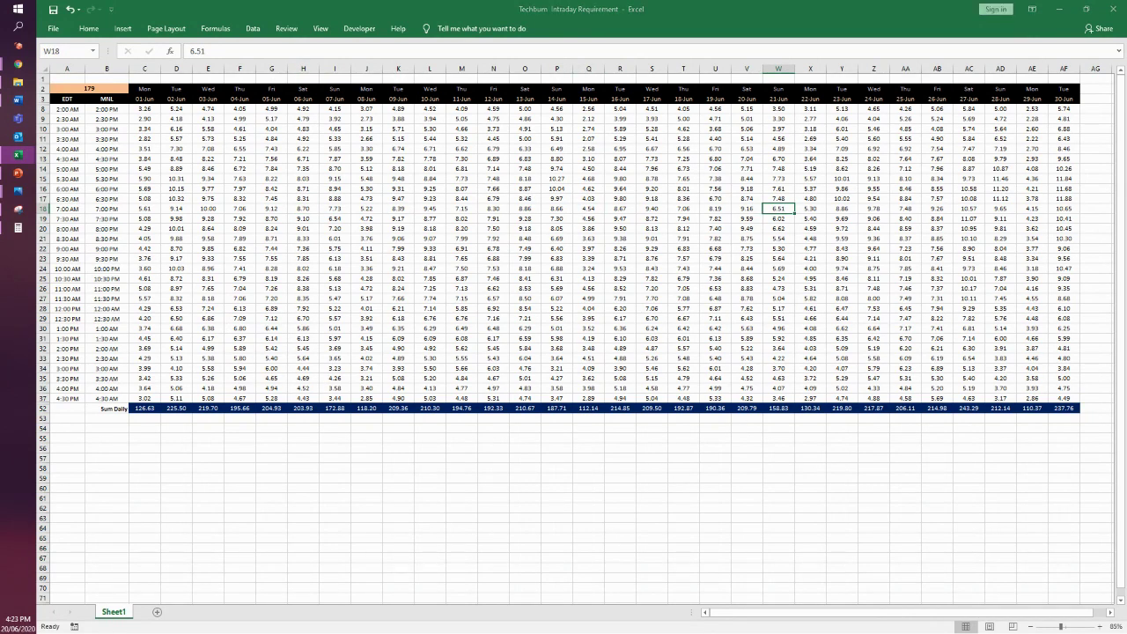
# - Switch to Photos to review the US Techbum agent group report image CMS3.jpg, then put it away
pyautogui.press('super+d')
pyautogui.press('super+d')
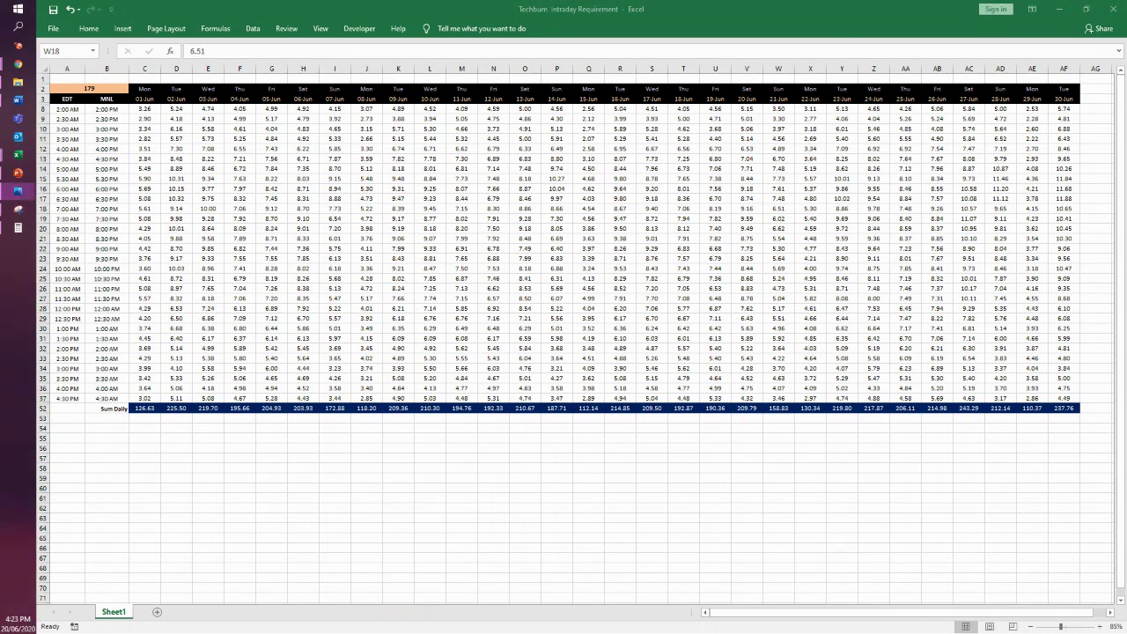
pyautogui.hotkey('alt', 'Tab')
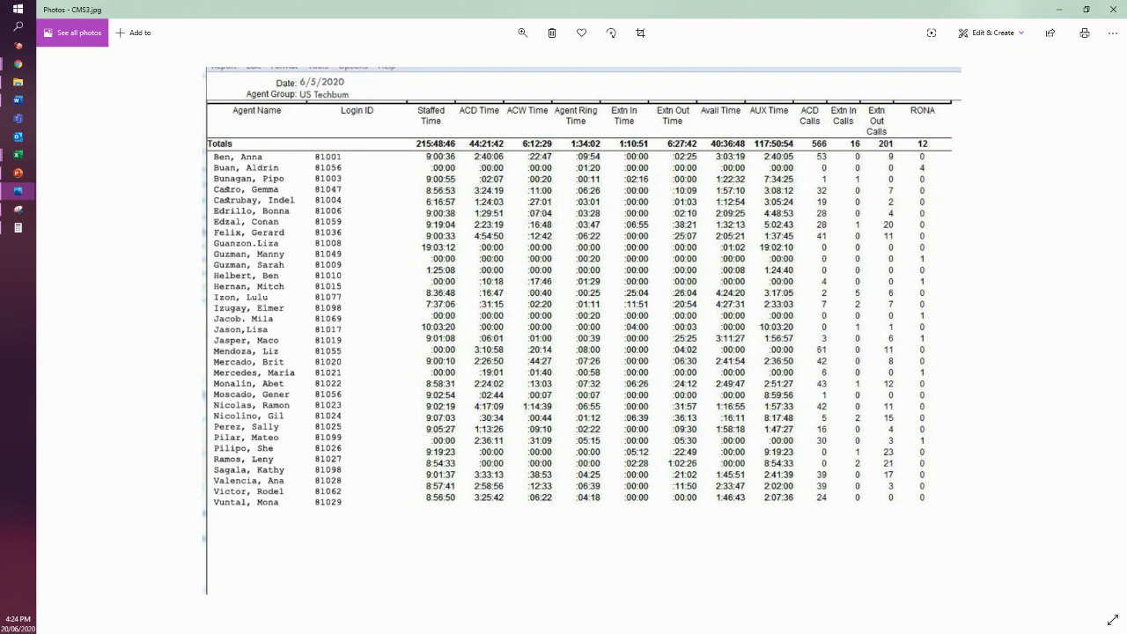
pyautogui.hotkey('alt', 'Tab')
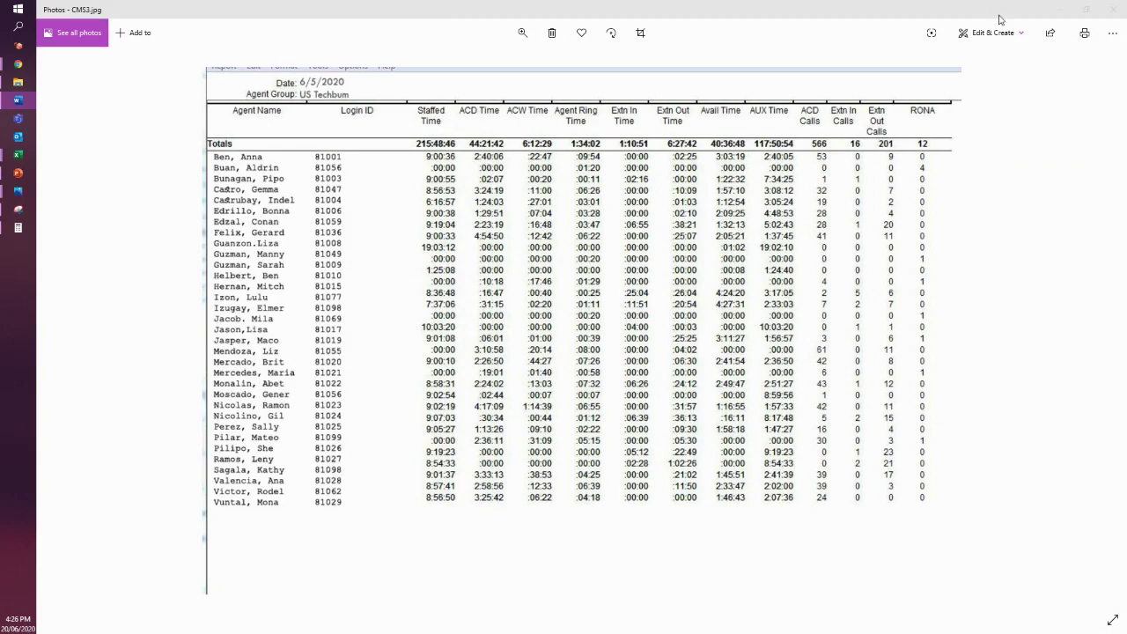
pyautogui.click(1061, 14)
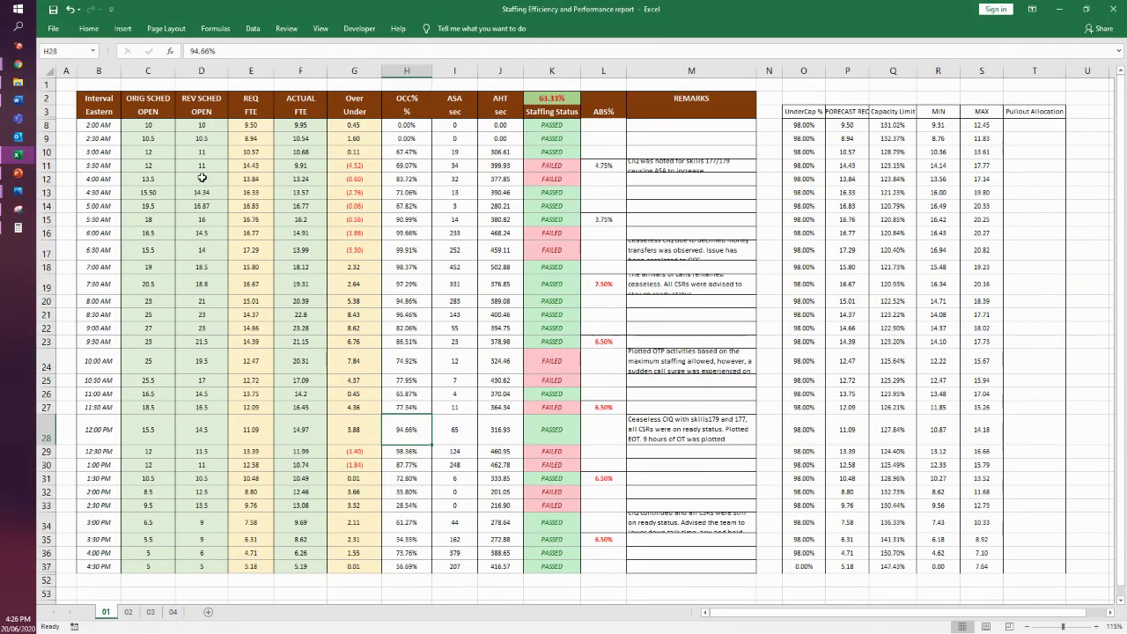
# - Review sheet 01's full table from interval to remarks, including the 2:00 PM staffing status and the 6:00 AM over/under value
pyautogui.moveTo(99, 97); pyautogui.dragTo(695, 566)
pyautogui.click(551, 491)
pyautogui.click(378, 238)
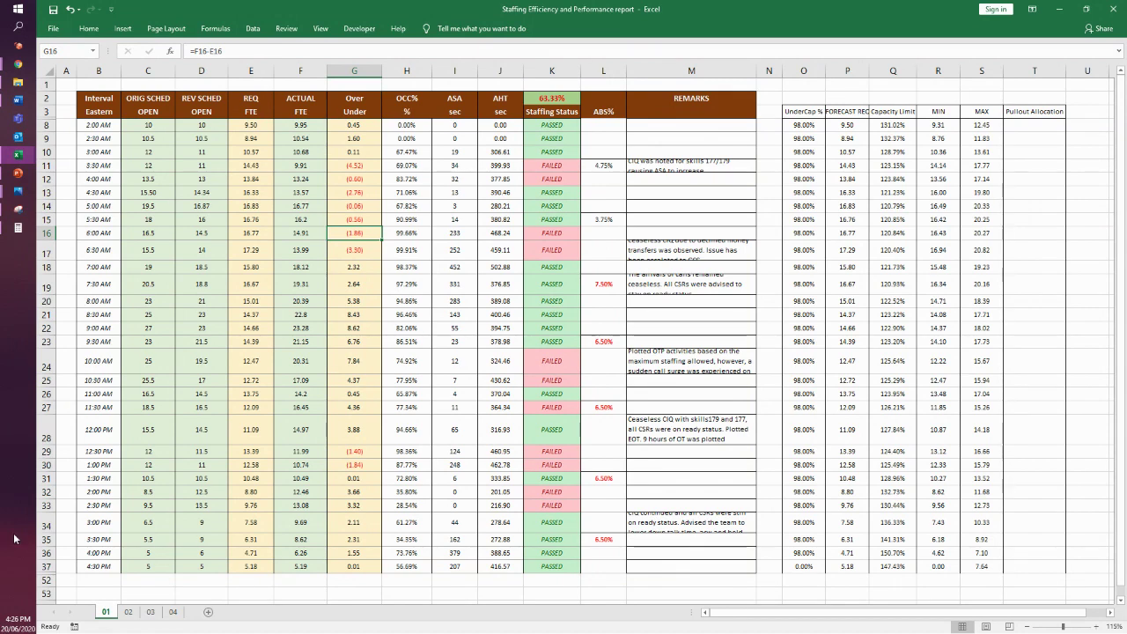
pyautogui.click(201, 593)
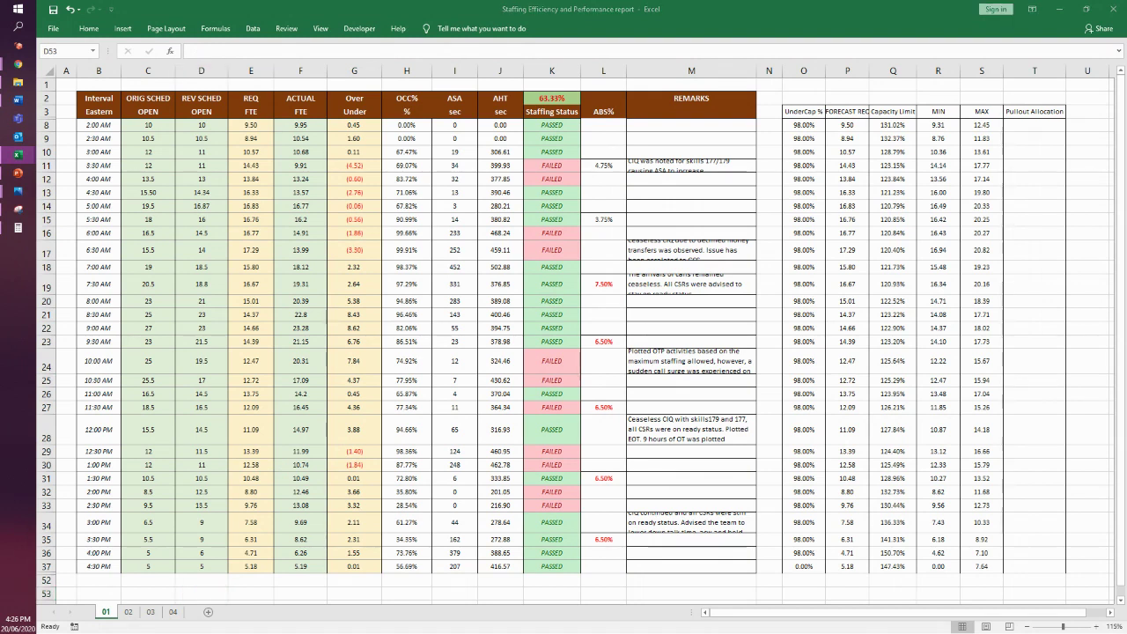
pyautogui.press('super+d')
pyautogui.press('super+d')
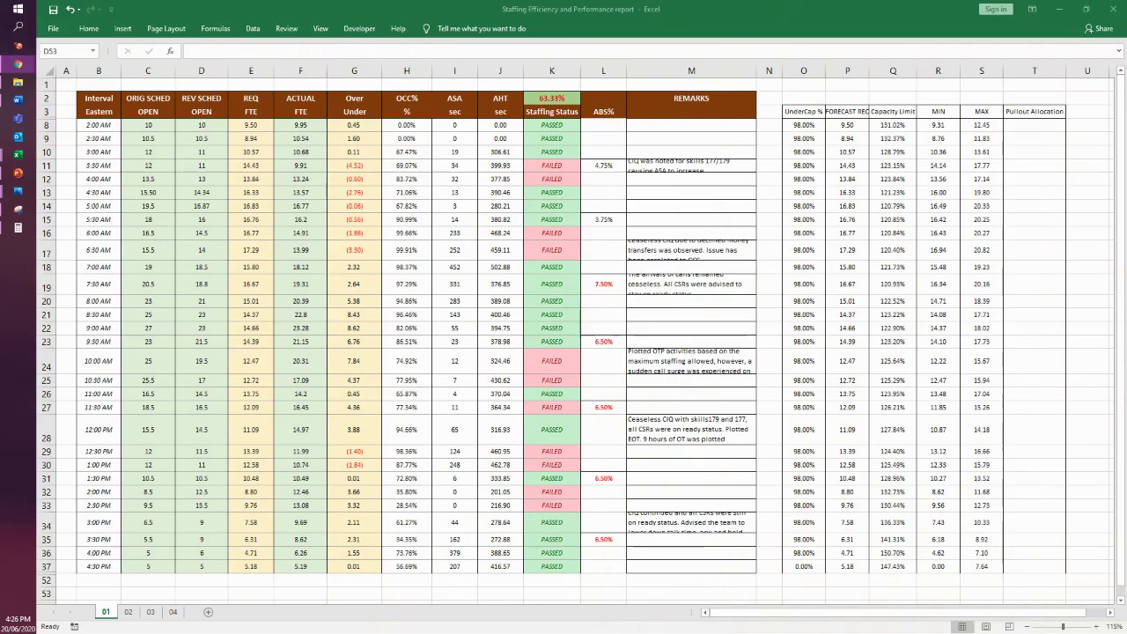